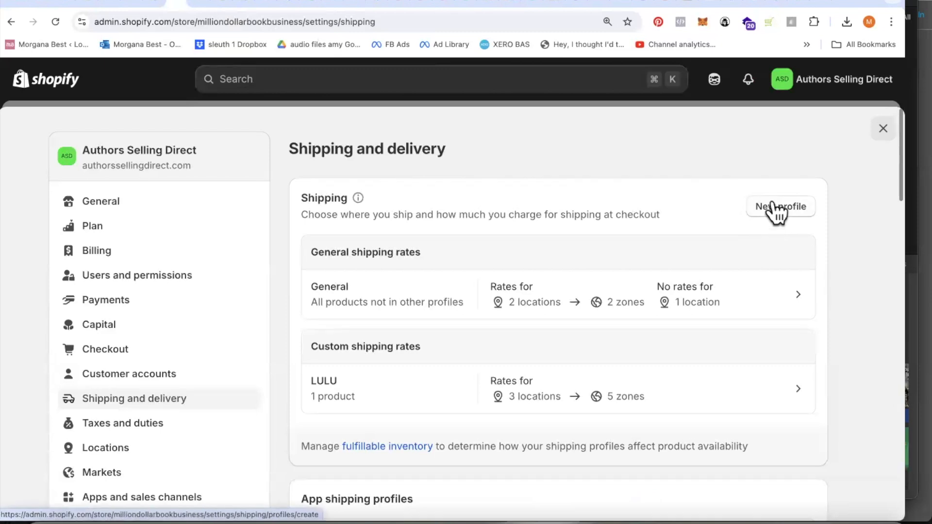
Review the shipping profiles, then examine the shipping zones, origins and rates in the client store's profile.
scroll(580, 206, "down", 3)
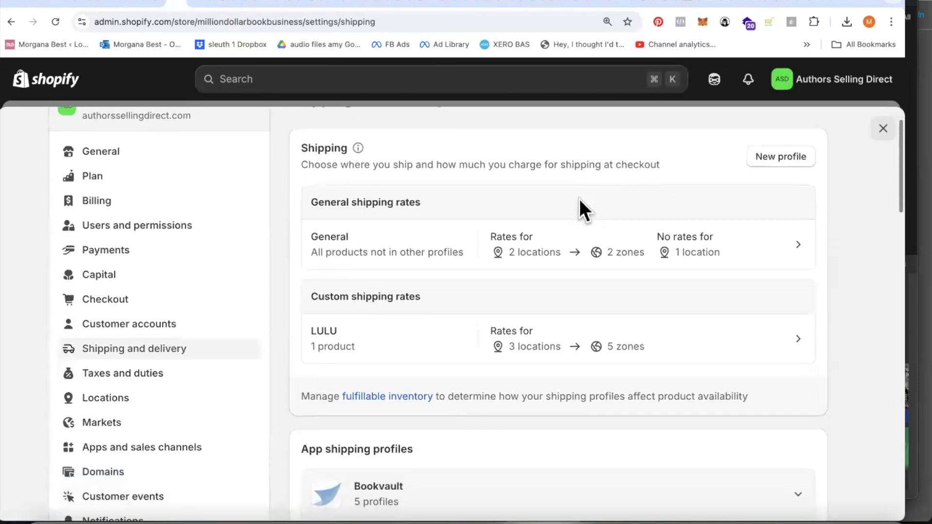
scroll(580, 203, "down", 2)
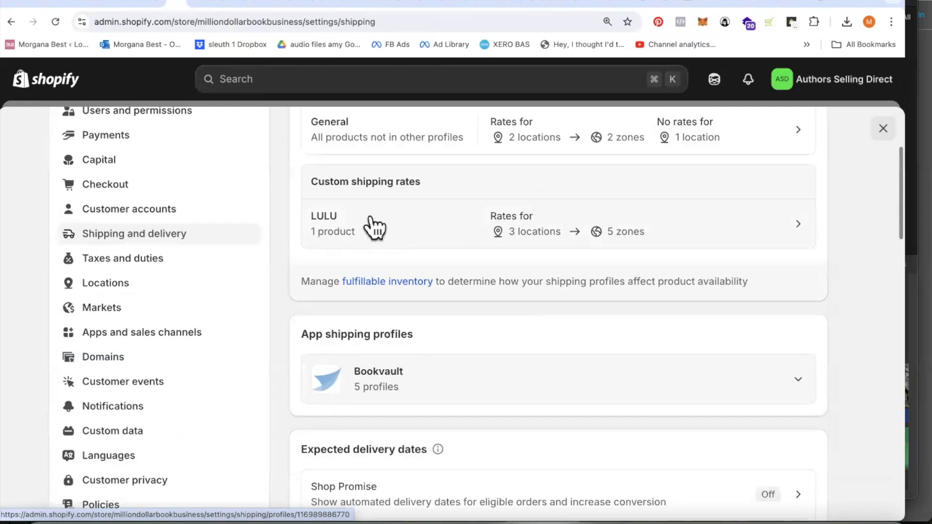
left_click(310, 2)
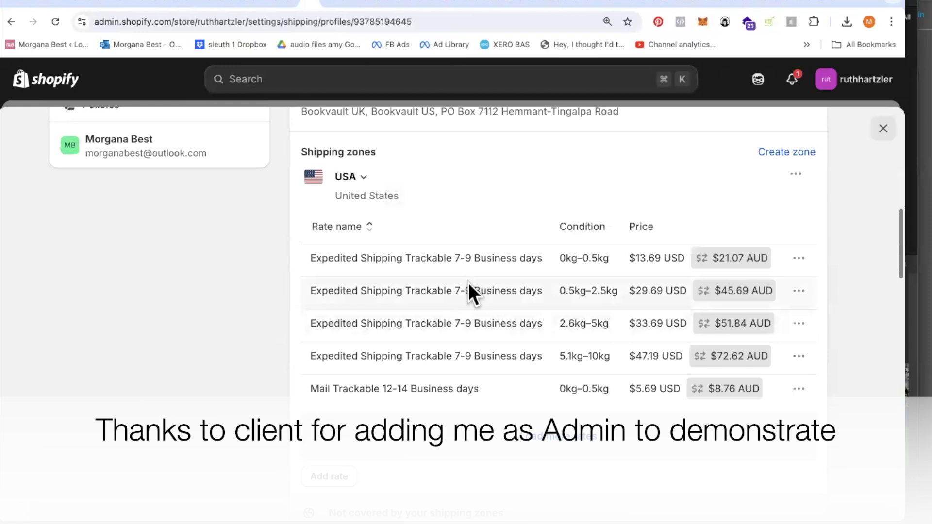
scroll(467, 283, "down", 5)
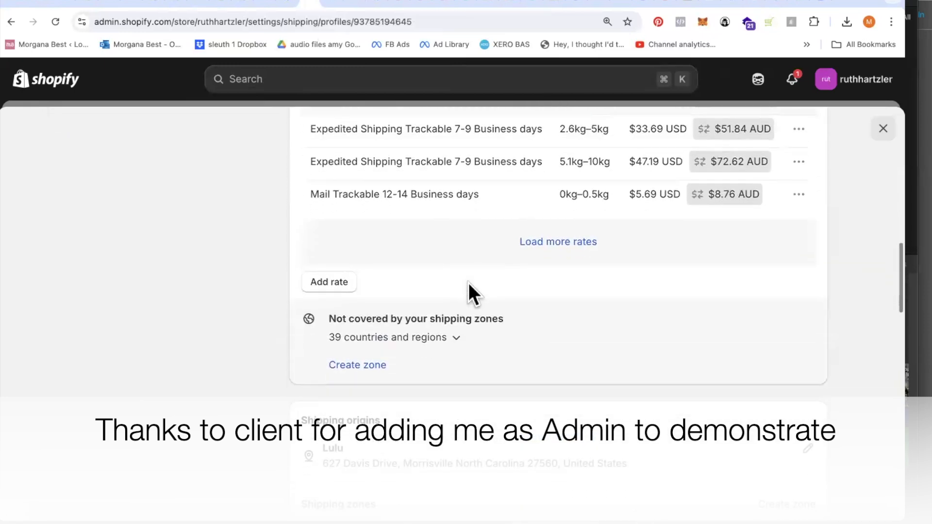
scroll(468, 284, "down", 2)
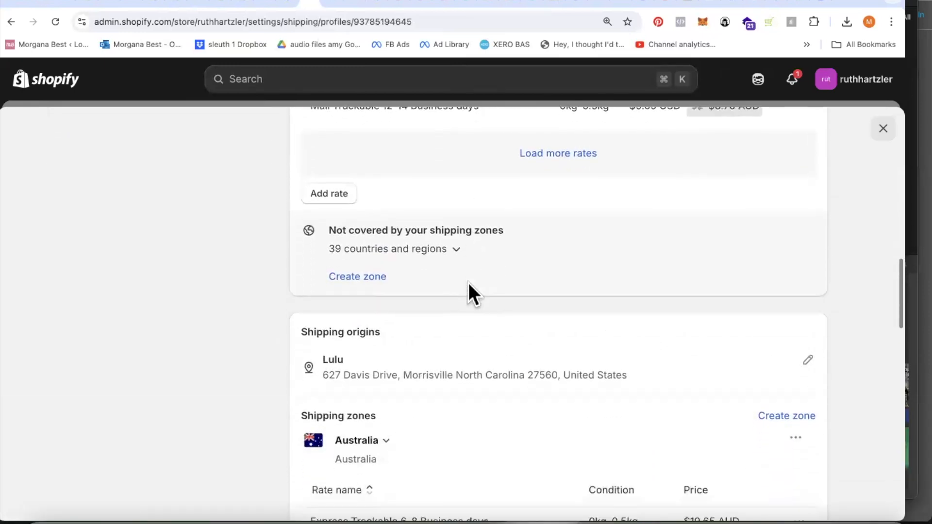
scroll(468, 283, "down", 1)
scroll(468, 283, "down", 4)
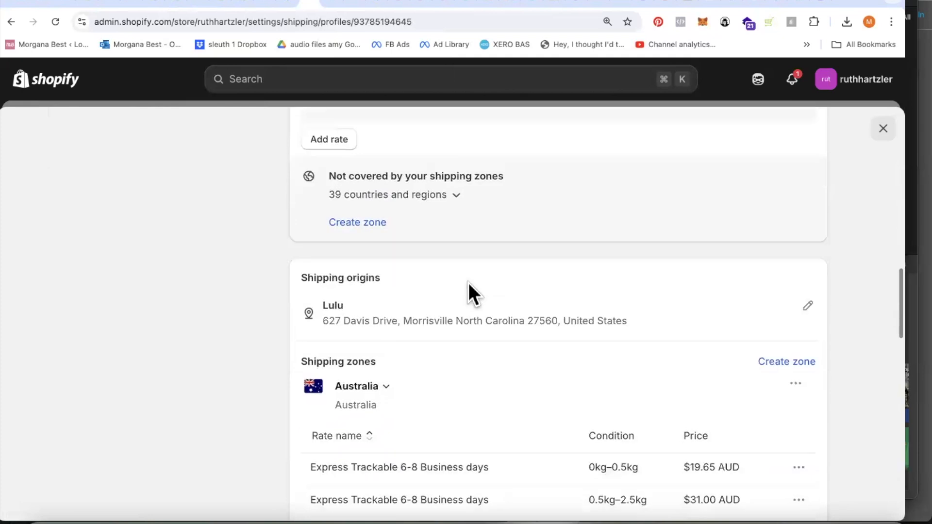
scroll(468, 284, "down", 5)
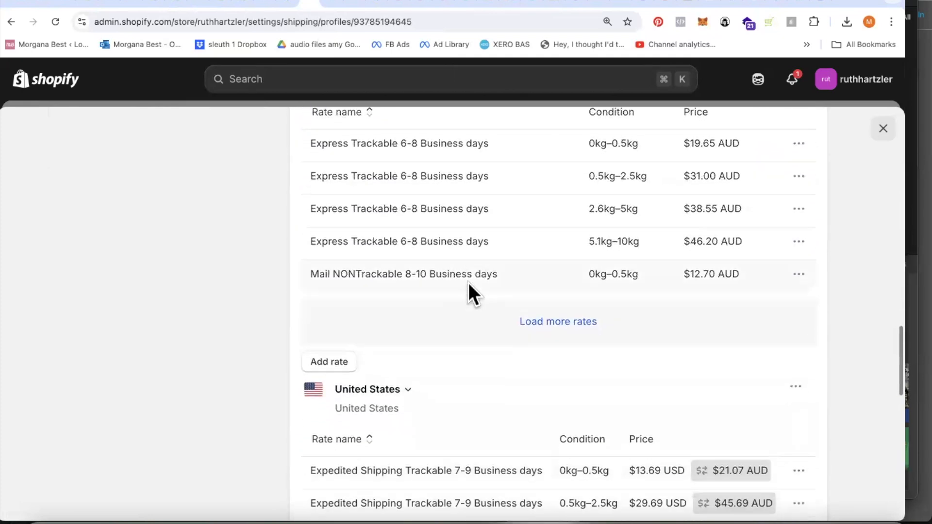
scroll(468, 284, "down", 3)
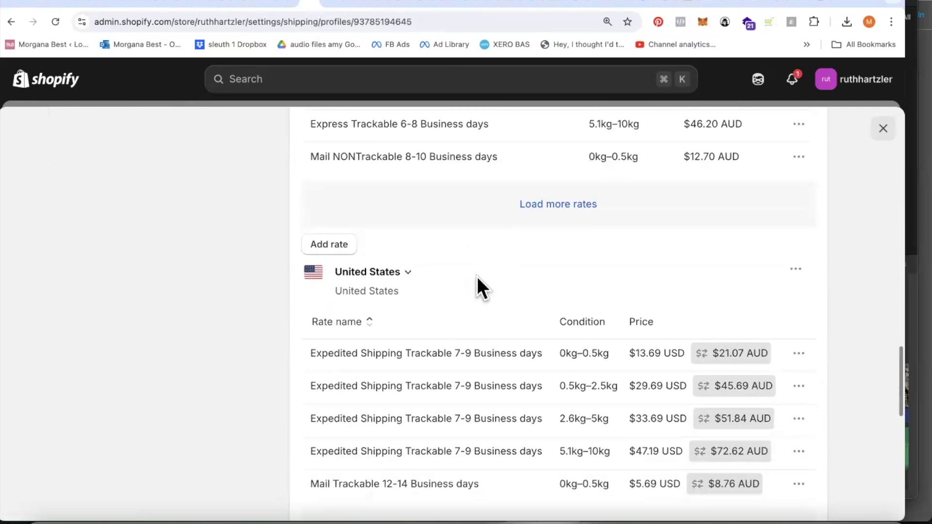
scroll(482, 209, "up", 20)
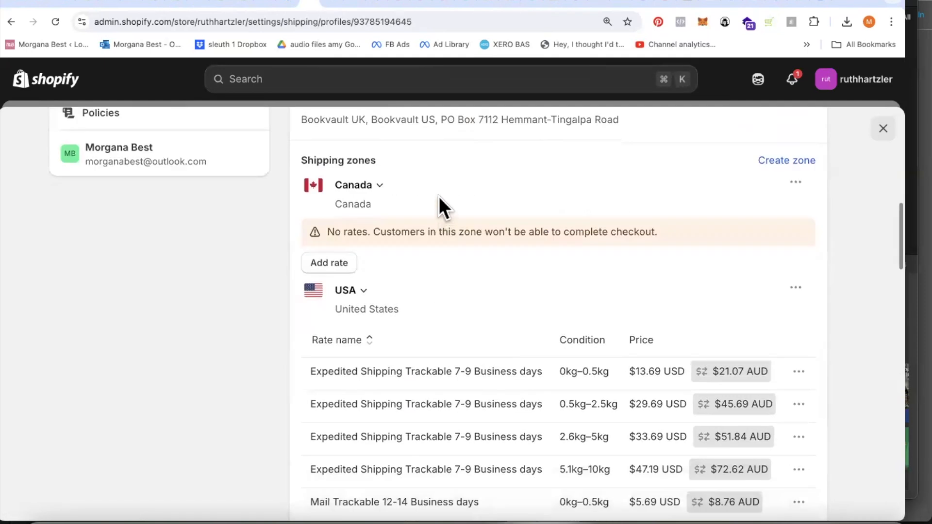
Start a new flat rate for the Canada zone without rates and set its shipping rate to Custom.
left_click(330, 262)
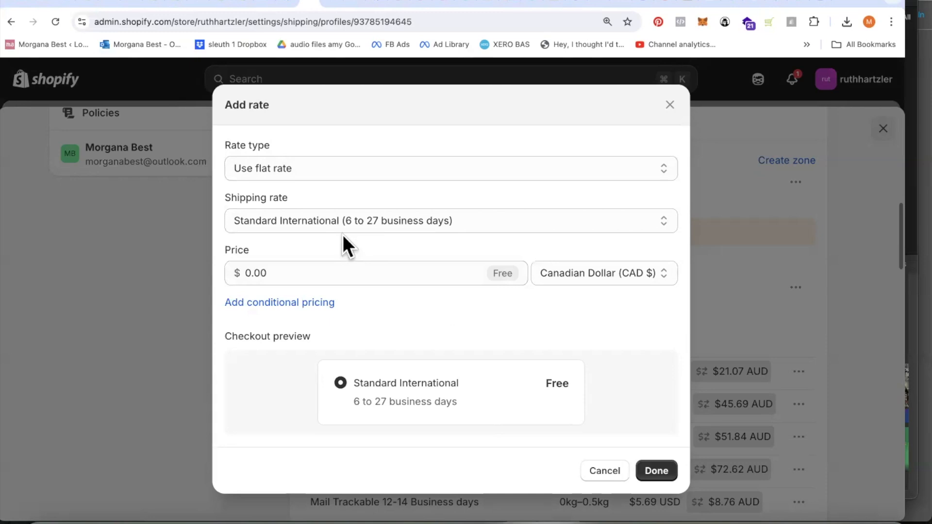
left_click(334, 219)
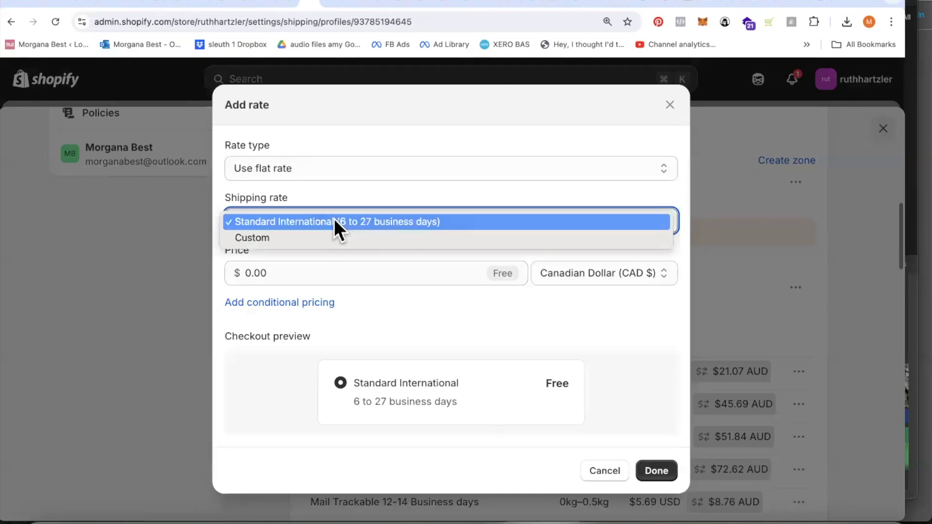
left_click(273, 237)
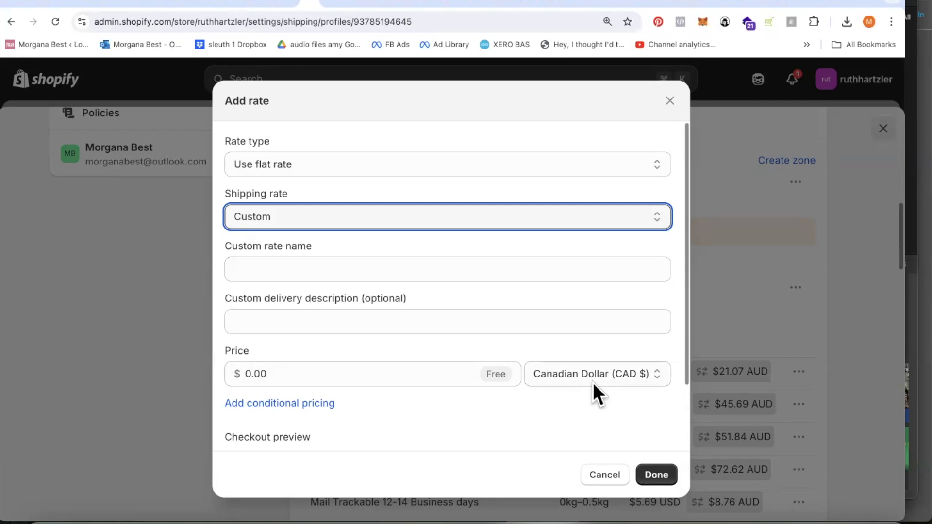
Switch to Lulu's Pricing Calculator and set the print book to US Trade (6 x 9 in) with 300 pages.
left_click(334, 3)
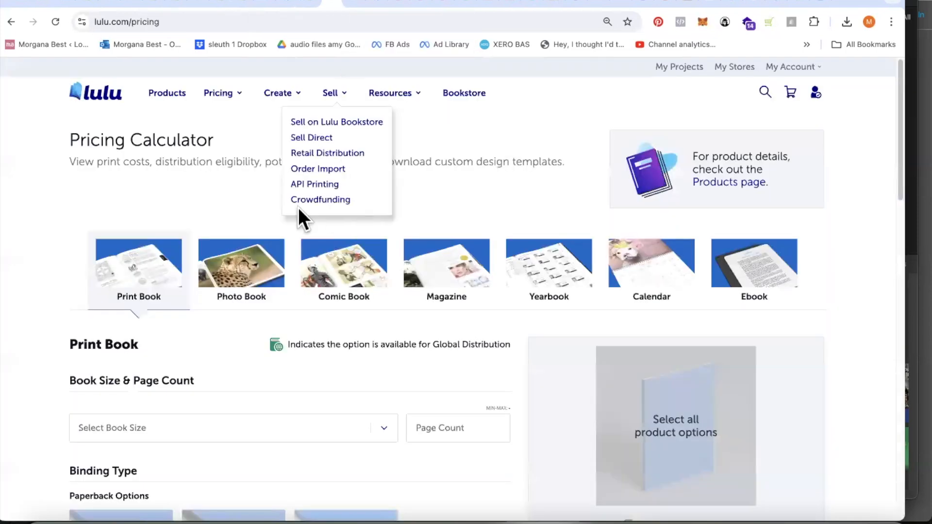
scroll(200, 312, "down", 3)
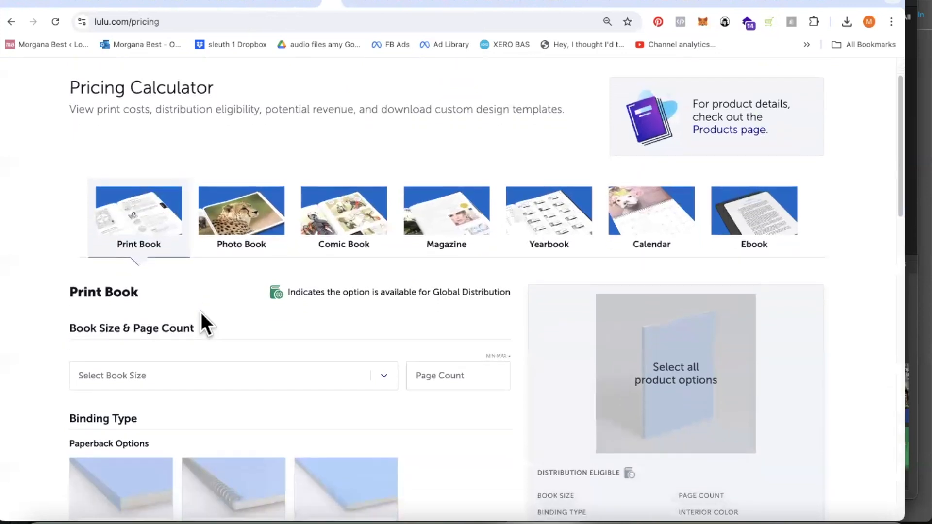
left_click(229, 266)
scroll(229, 263, "down", 1)
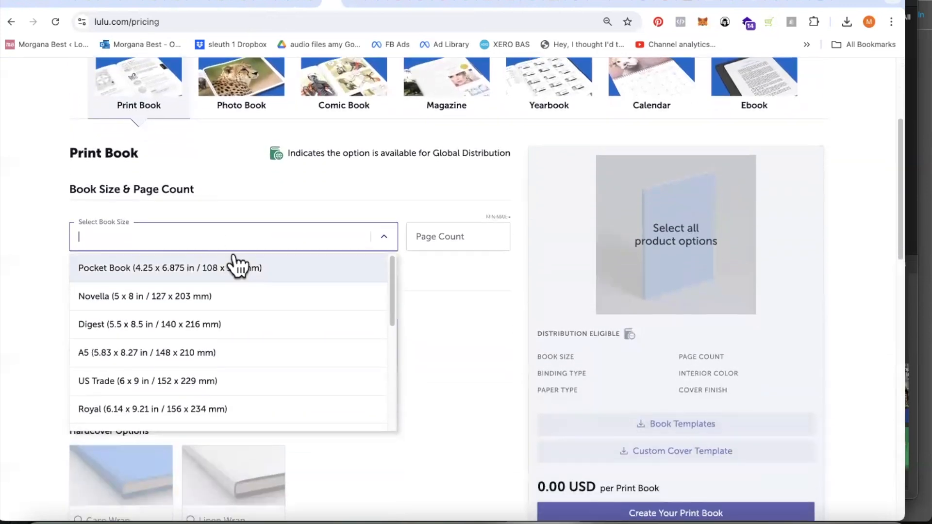
scroll(293, 316, "down", 1)
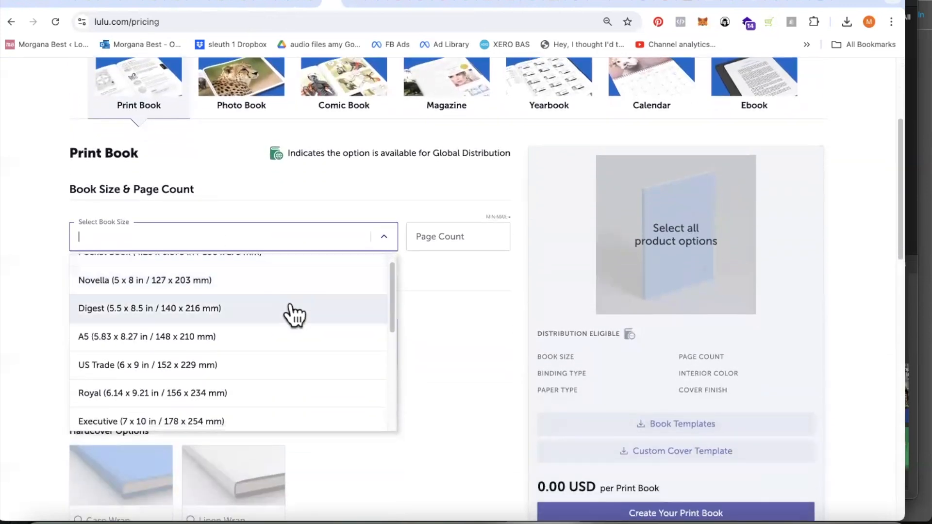
left_click(233, 364)
left_click(439, 230)
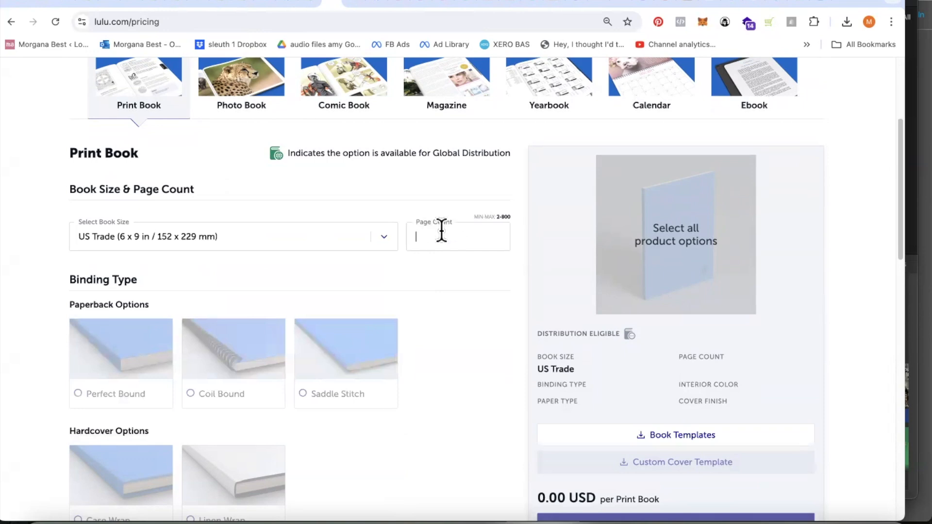
type("300")
Choose Perfect Bound paperback binding and a Standard Black & White interior for the print book.
scroll(320, 239, "down", 3)
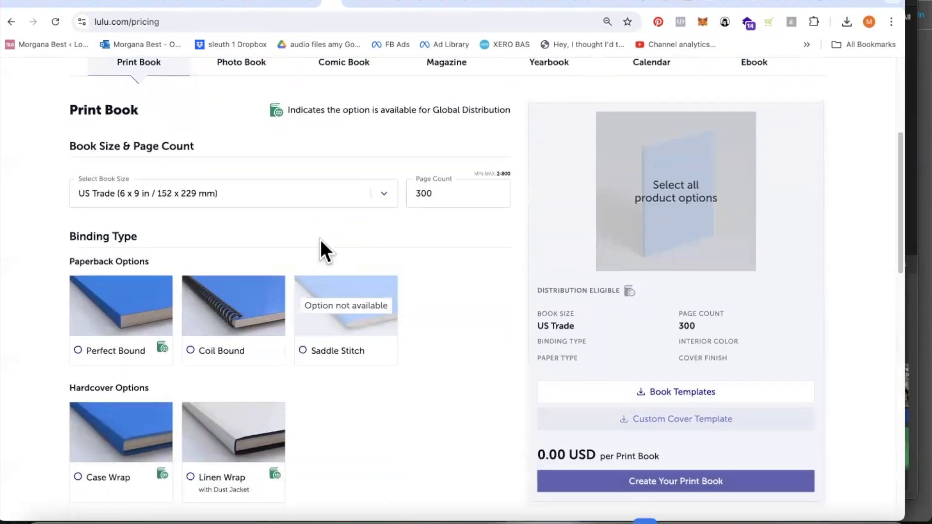
left_click(127, 281)
scroll(257, 302, "down", 6)
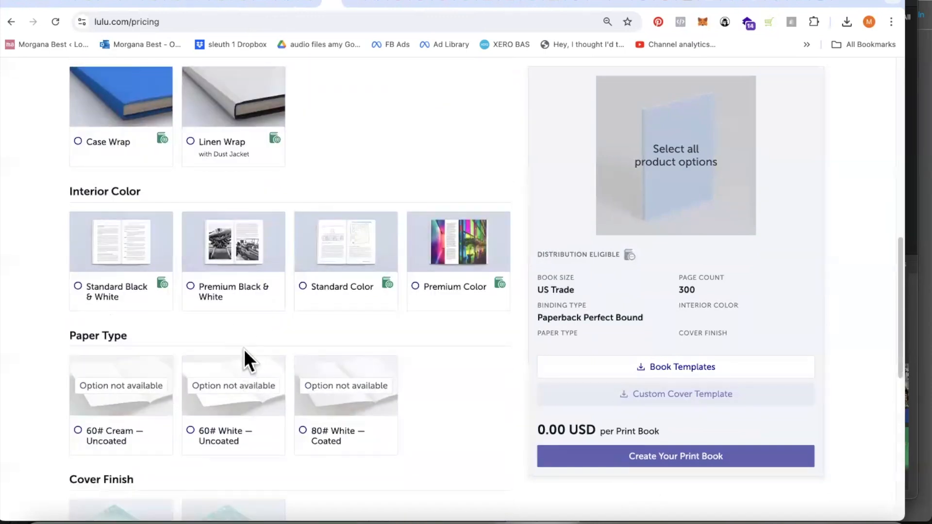
left_click(232, 248)
left_click(92, 230)
Choose 60# Cream — Uncoated paper and a Matte cover finish for the print book.
scroll(199, 320, "down", 3)
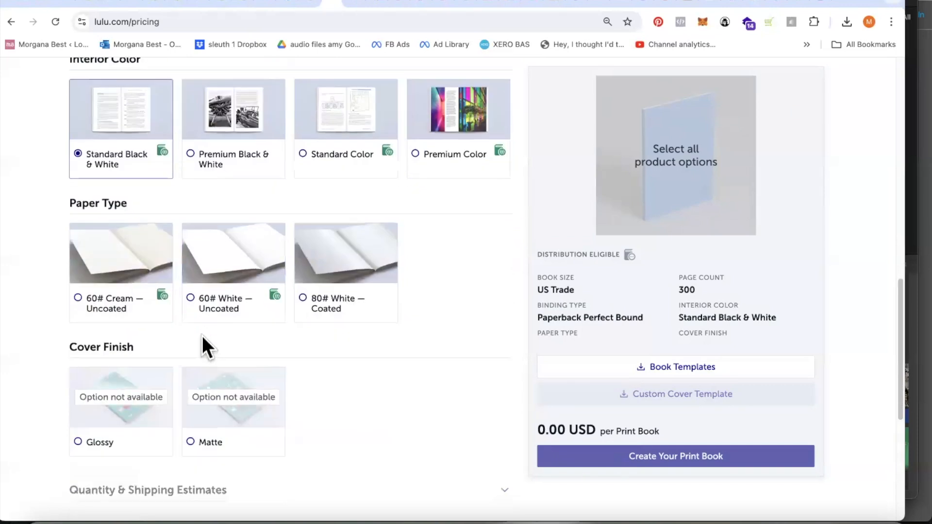
left_click(167, 286)
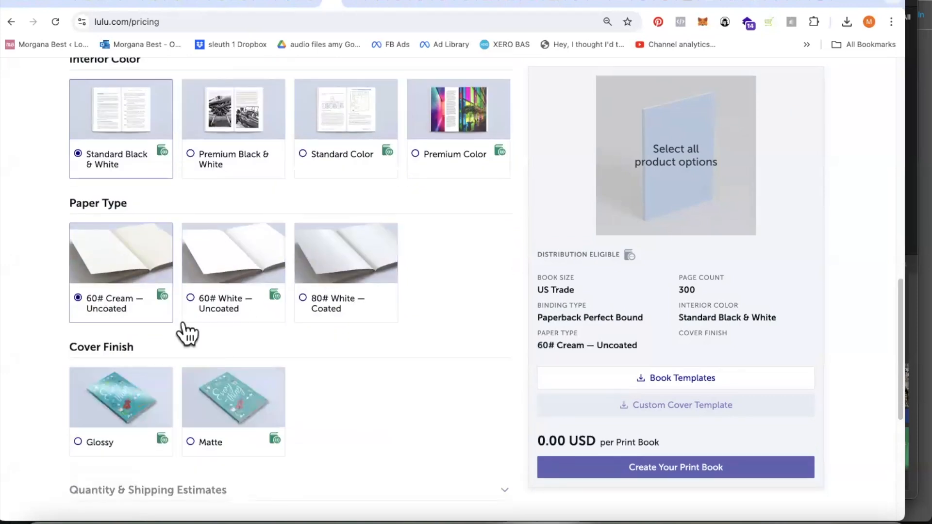
scroll(194, 332, "down", 1)
left_click(214, 370)
Expand the quantity and shipping estimates, keep 1 copy, set the destination to Canada and list the shipping methods.
scroll(297, 287, "down", 5)
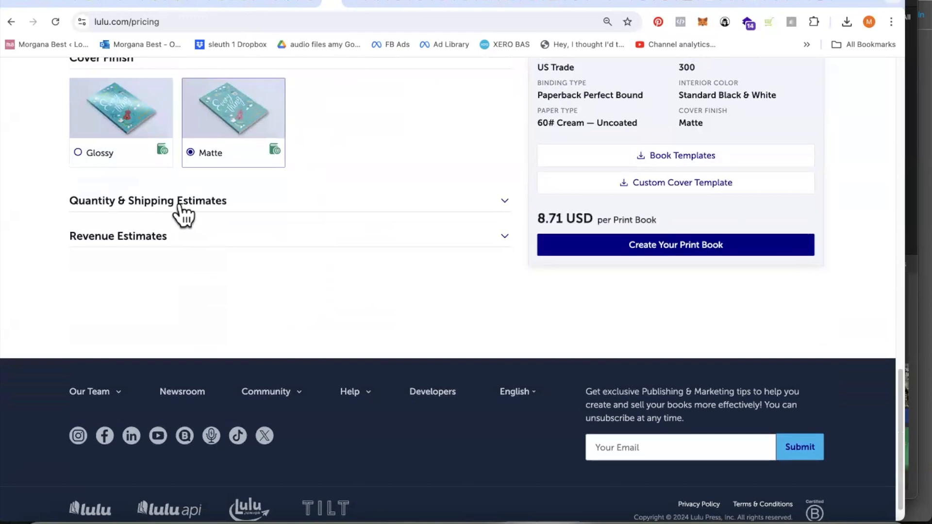
left_click(181, 201)
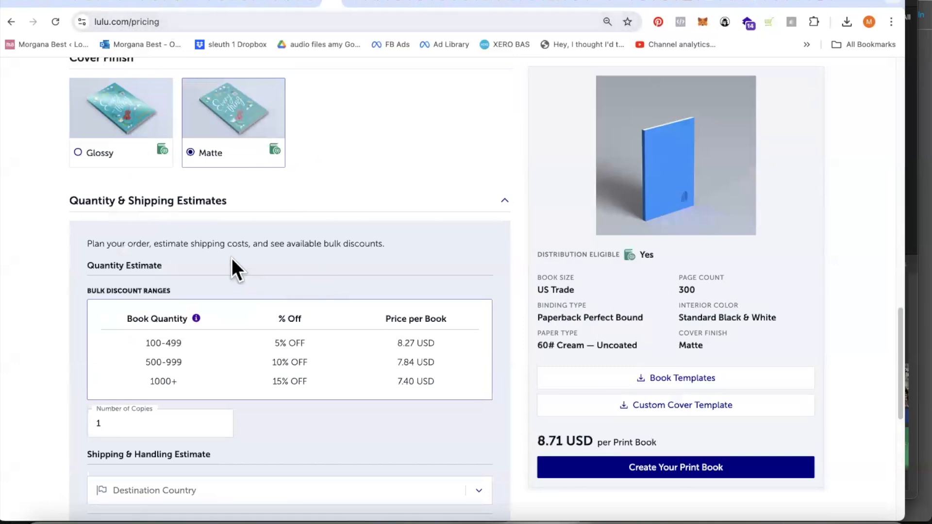
scroll(231, 258, "down", 3)
scroll(231, 257, "down", 2)
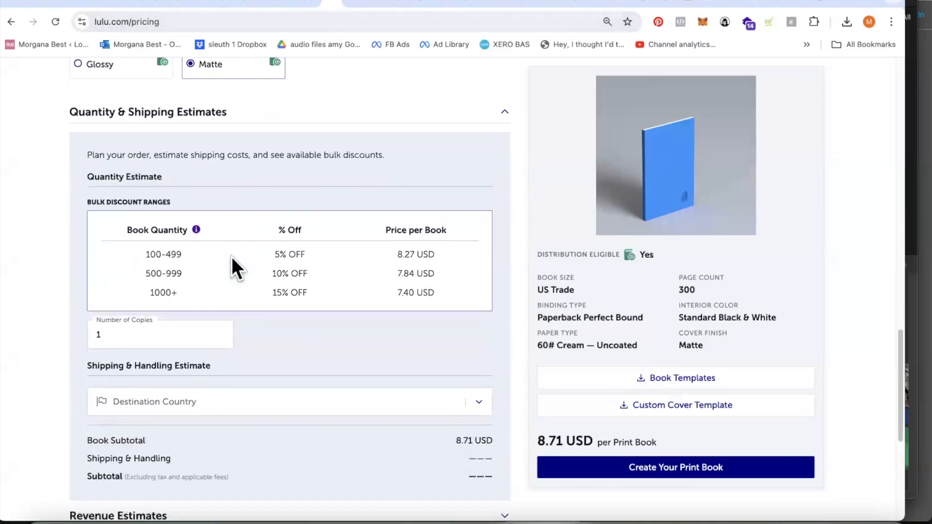
left_click(114, 234)
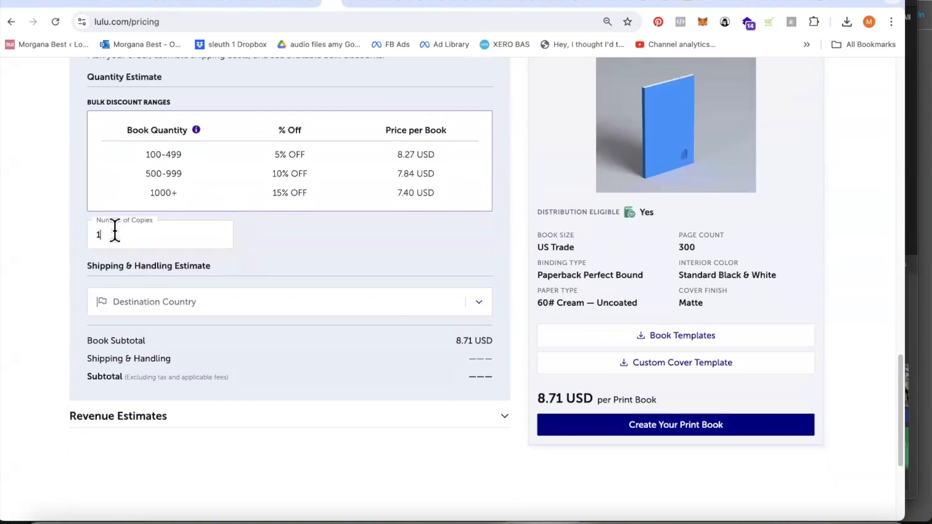
left_click(150, 293)
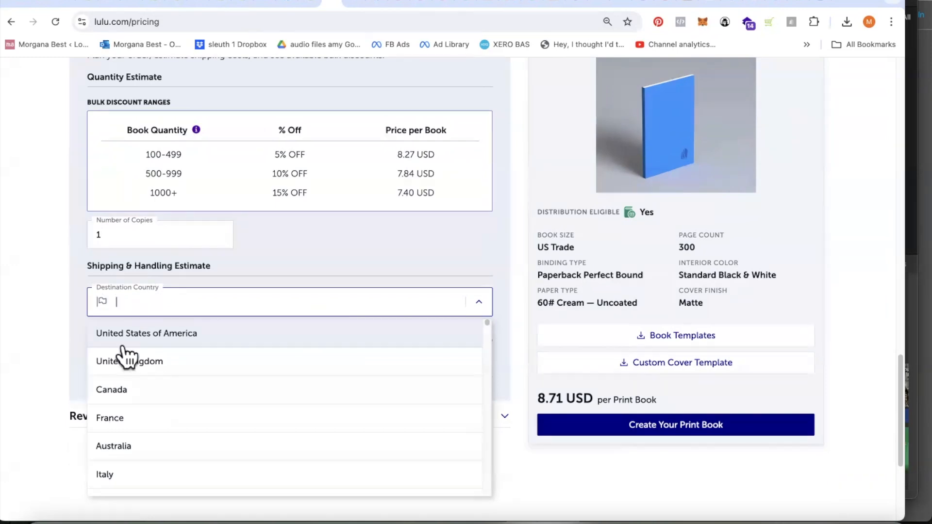
left_click(122, 389)
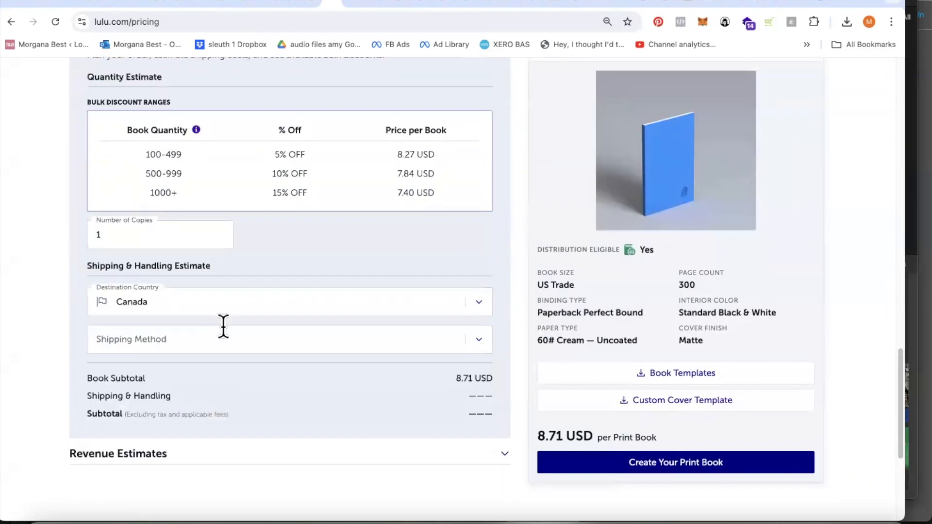
scroll(254, 291, "down", 3)
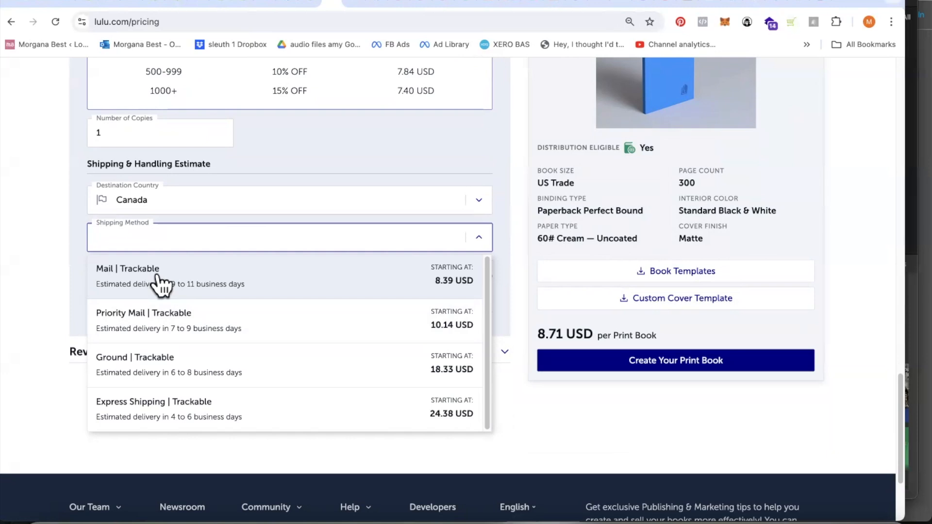
Switch back to Shopify, name the custom rate "Mail Trackable" and copy that name.
left_click(310, 5)
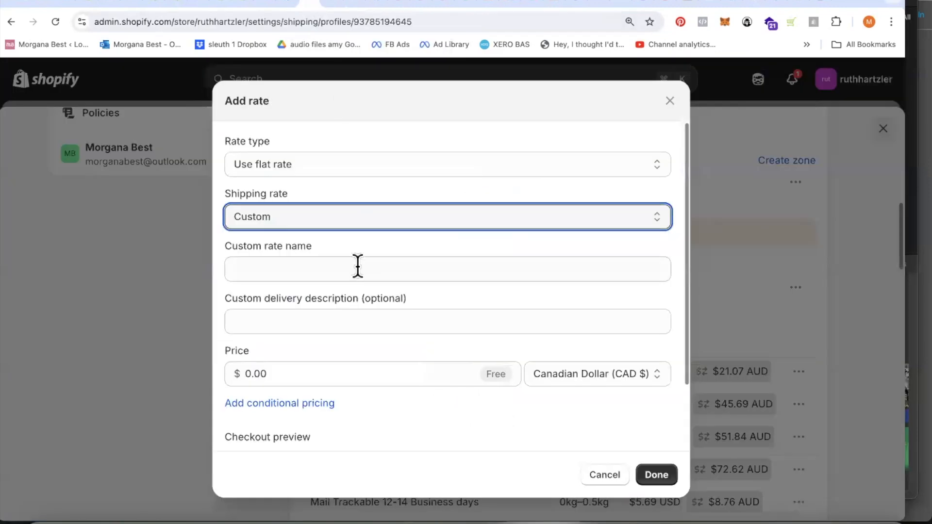
left_click(275, 268)
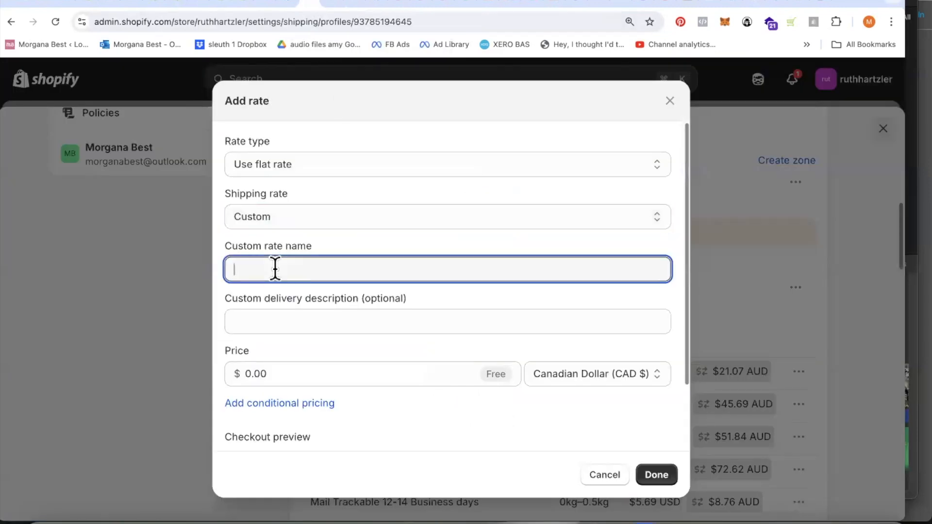
type("Mail Trackable")
left_click_drag(291, 264, 228, 268)
right_click(269, 269)
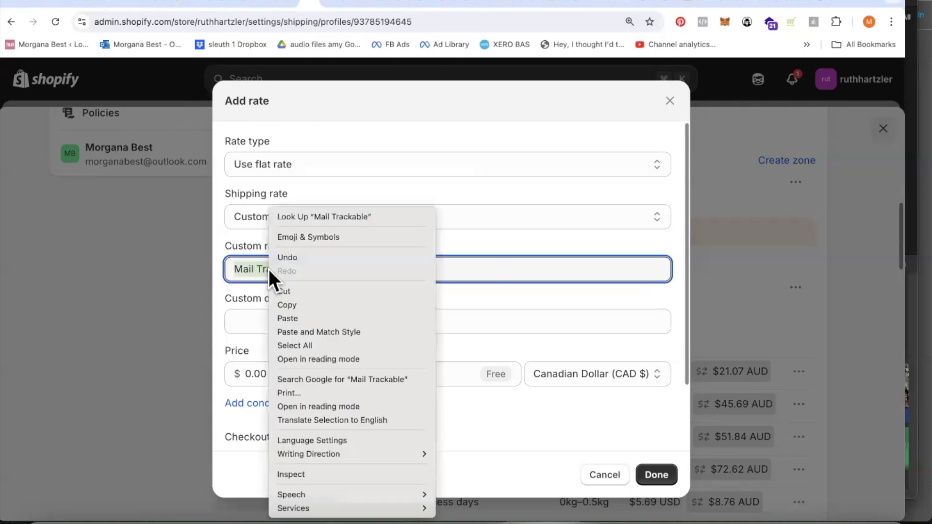
left_click(284, 304)
left_click(328, 272)
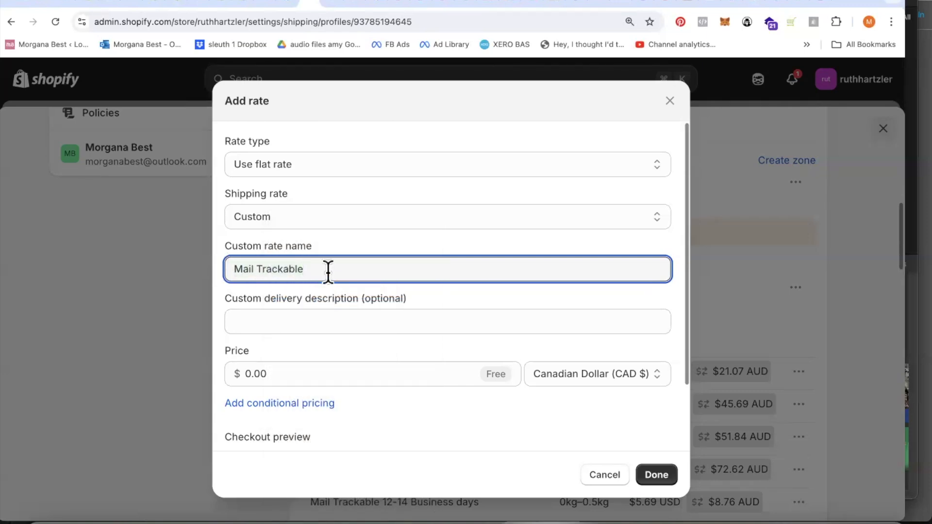
Check Lulu's Mail Trackable price for Canada, and convert 8.40 USD to CAD with a Google search in a separate tab.
scroll(328, 341, "down", 1)
scroll(329, 341, "down", 3)
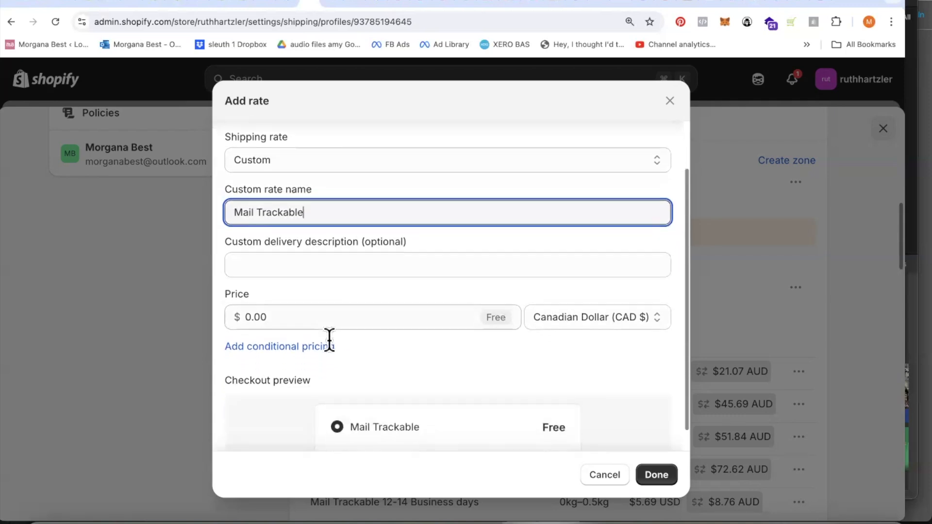
left_click(335, 4)
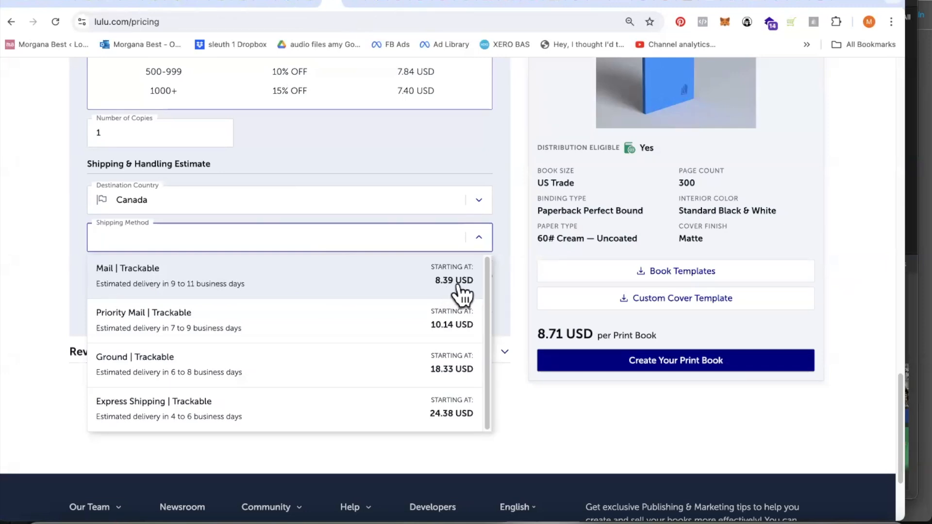
left_click(355, 2)
left_click(236, 21)
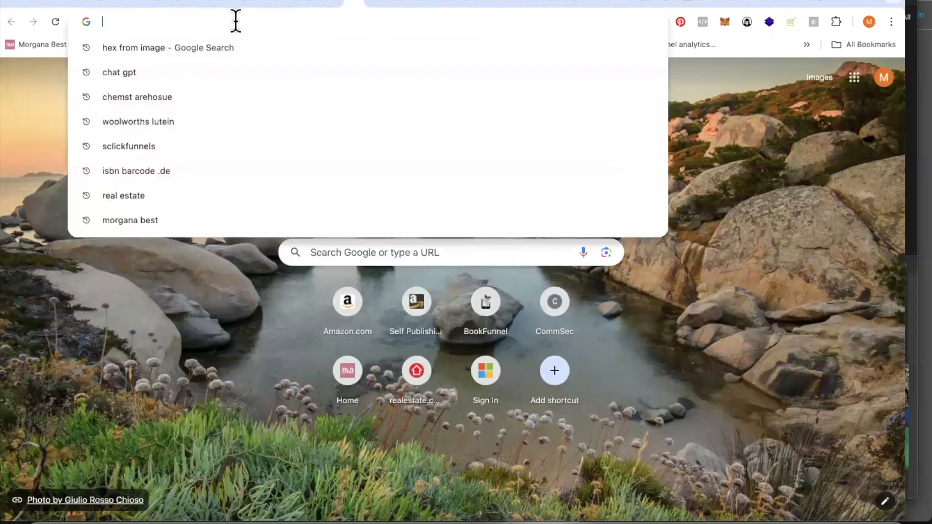
type("8")
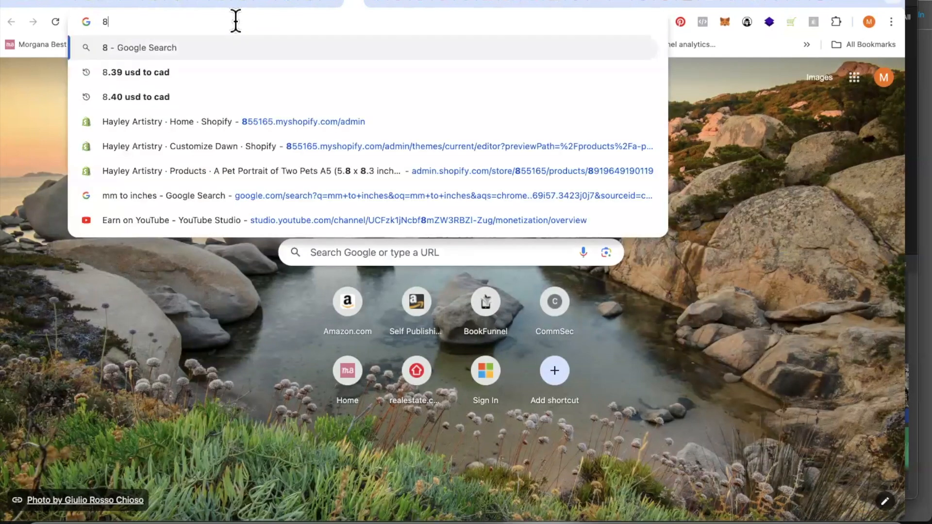
type(".")
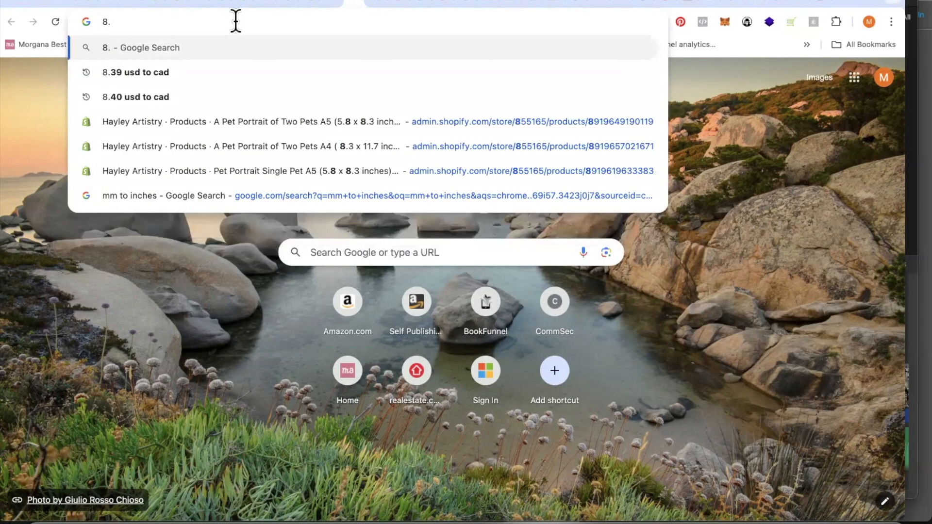
type("40 u")
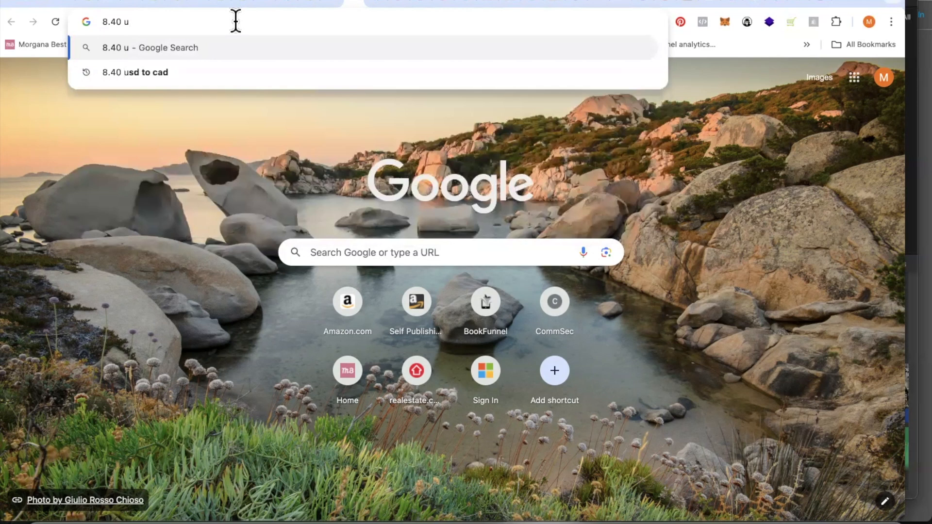
type("sd to")
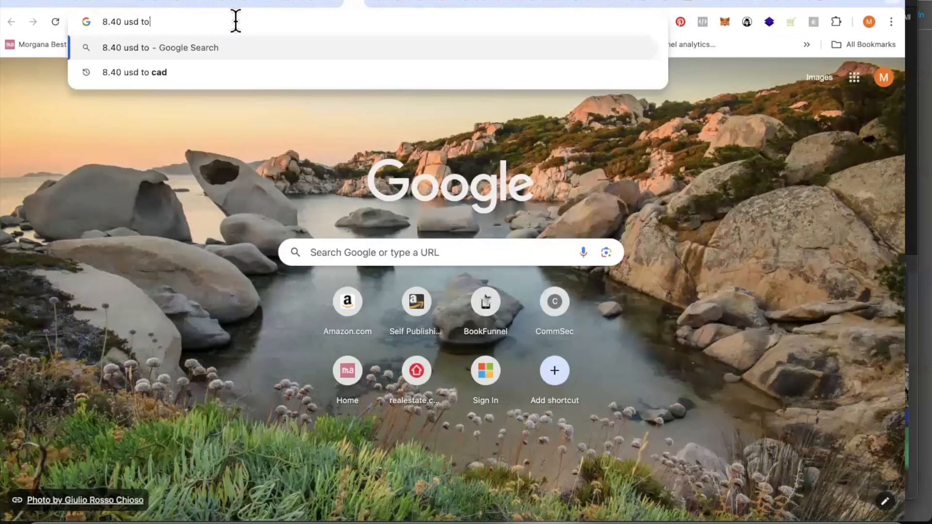
type(" cad")
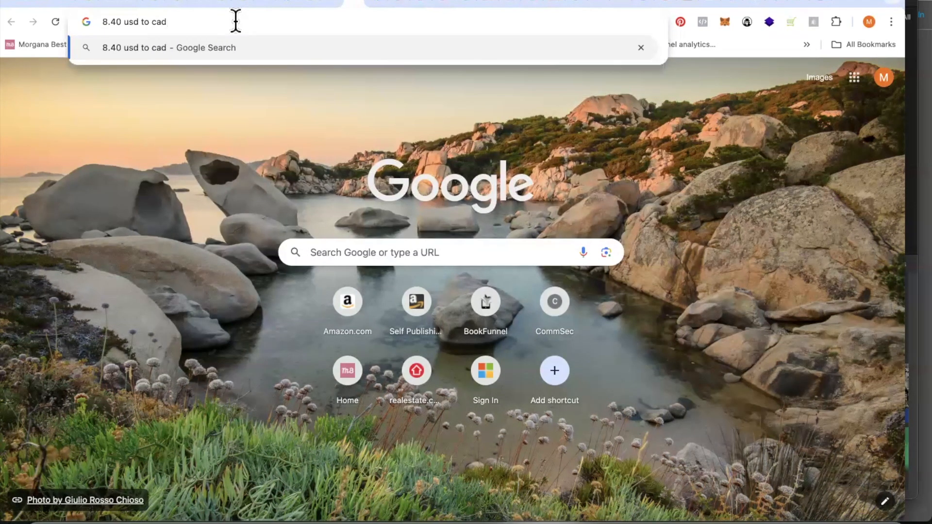
key("Return")
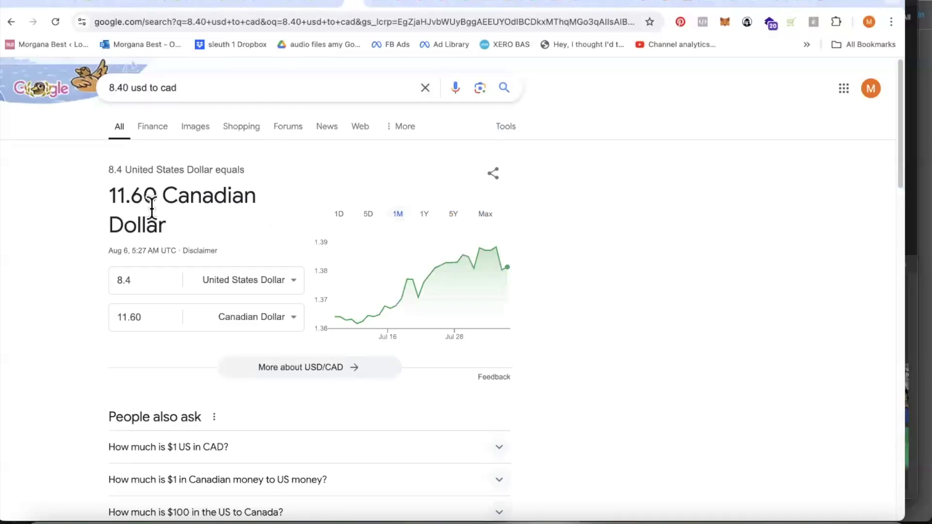
left_click(335, 5)
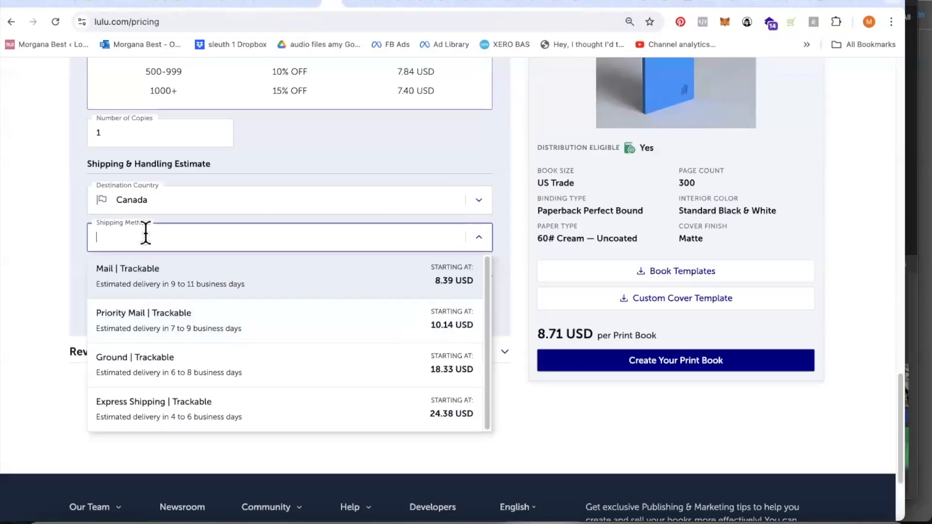
type("11")
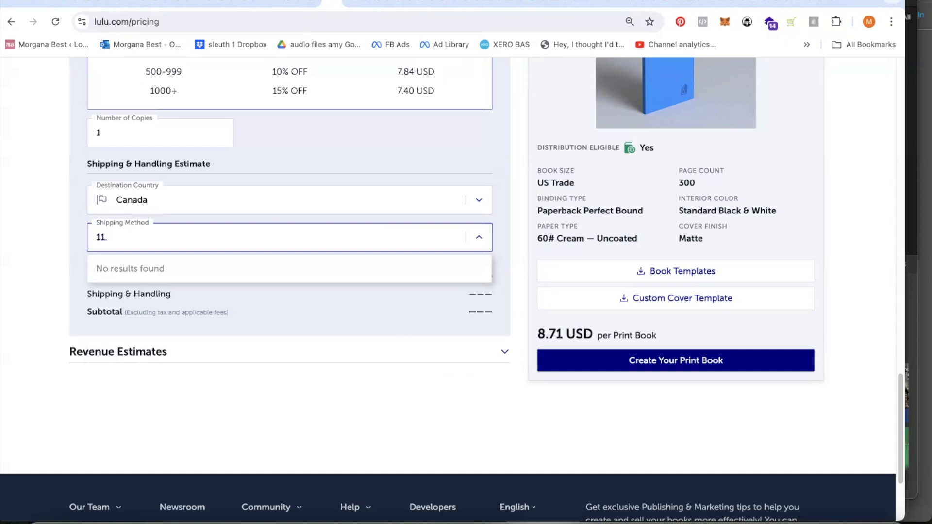
type(".65")
Return to Shopify and set the Mail Trackable rate's price to 11.65 CAD.
left_click(314, 6)
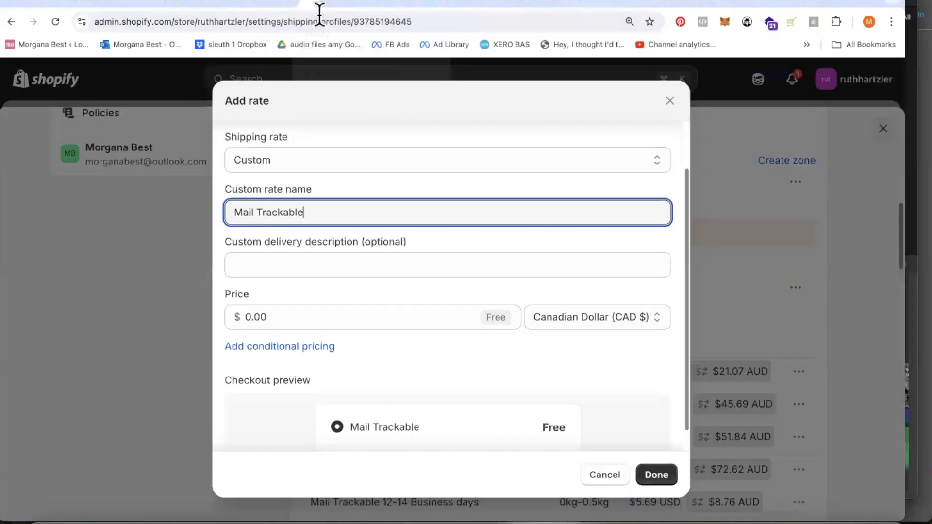
left_click(256, 317)
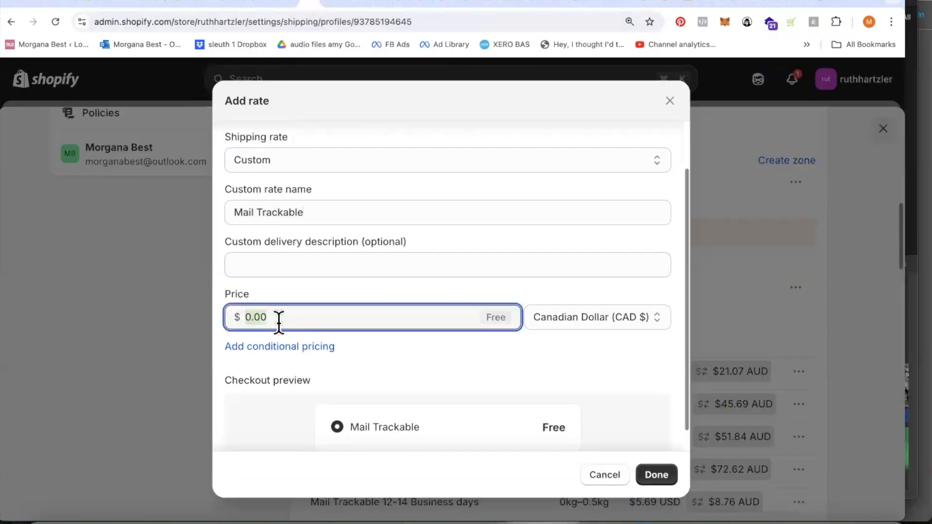
type("11")
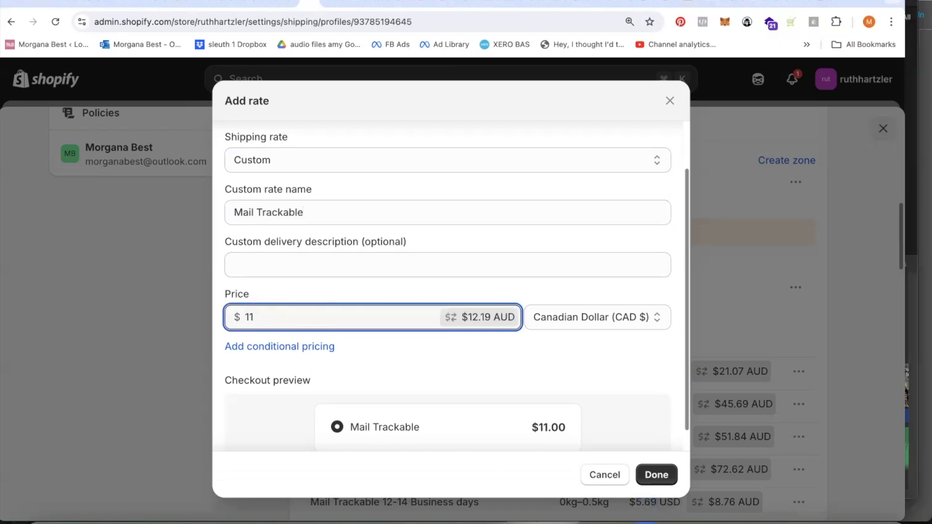
type(".65")
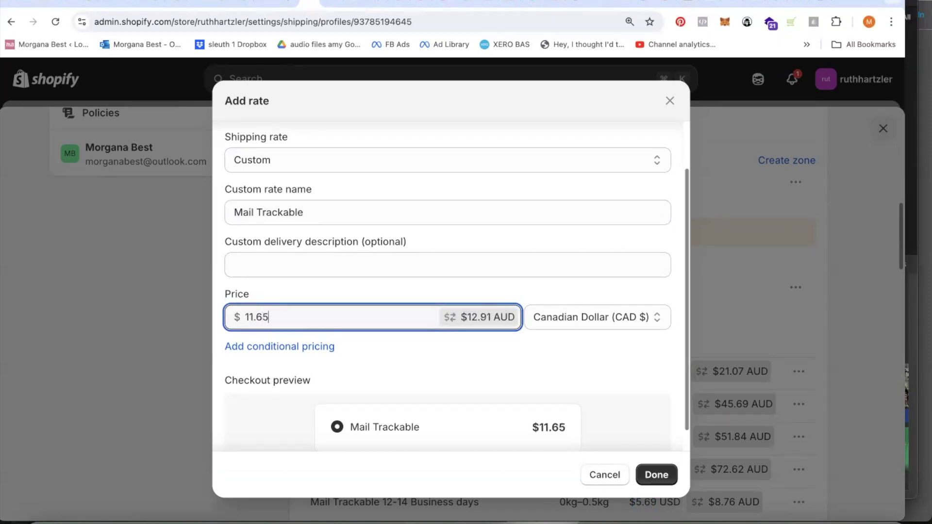
left_click(510, 243)
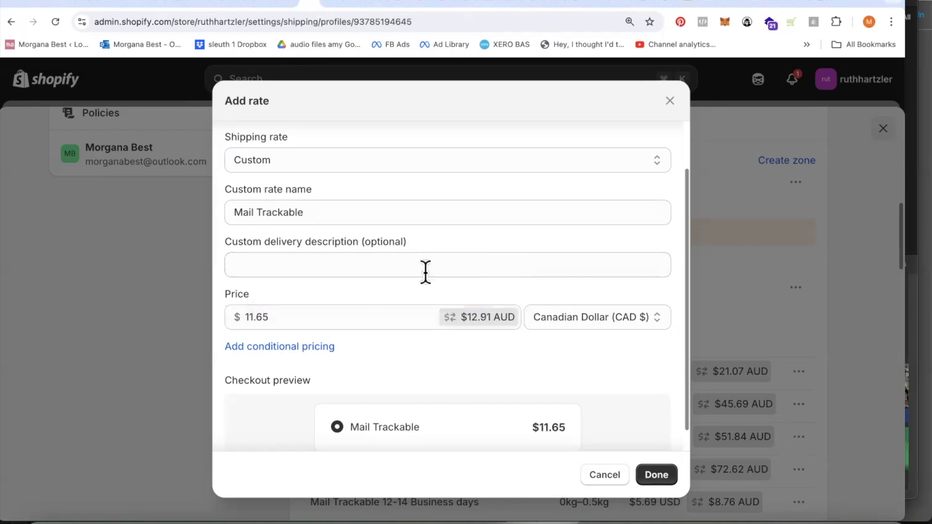
Add conditional pricing by item weight with a maximum of 0.5 kg and finish adding the Mail Trackable rate.
scroll(389, 285, "down", 1)
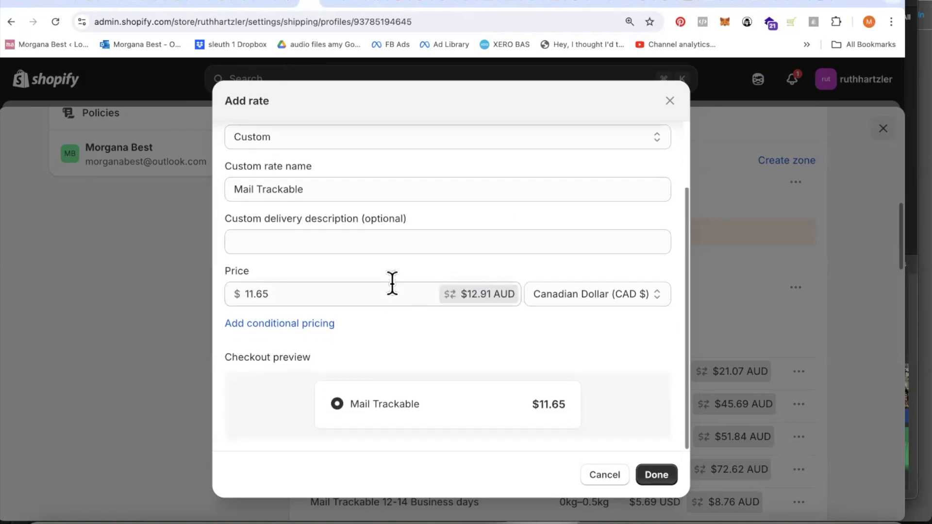
left_click(321, 324)
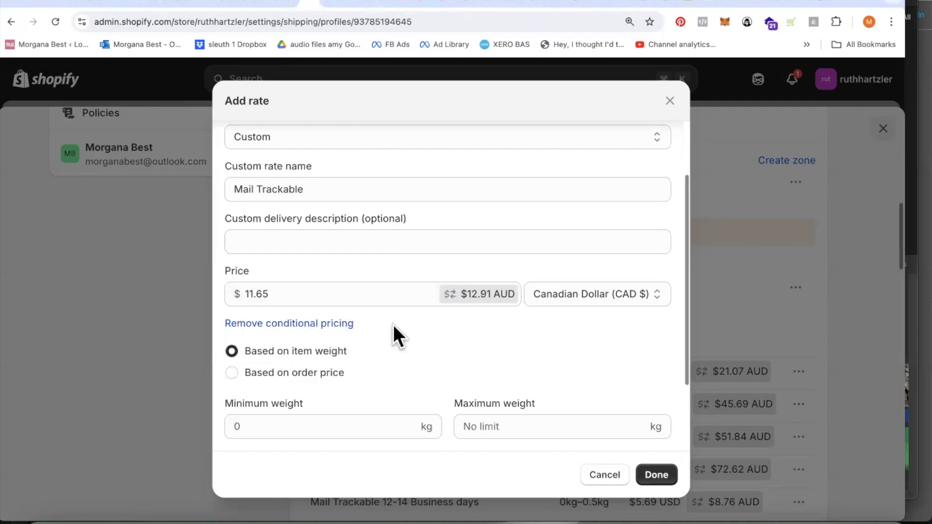
scroll(393, 325, "down", 2)
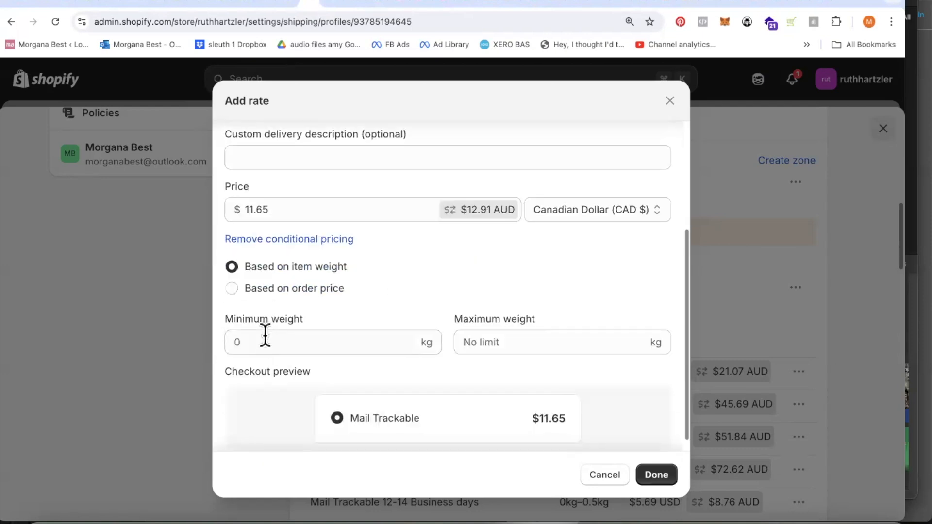
left_click(504, 341)
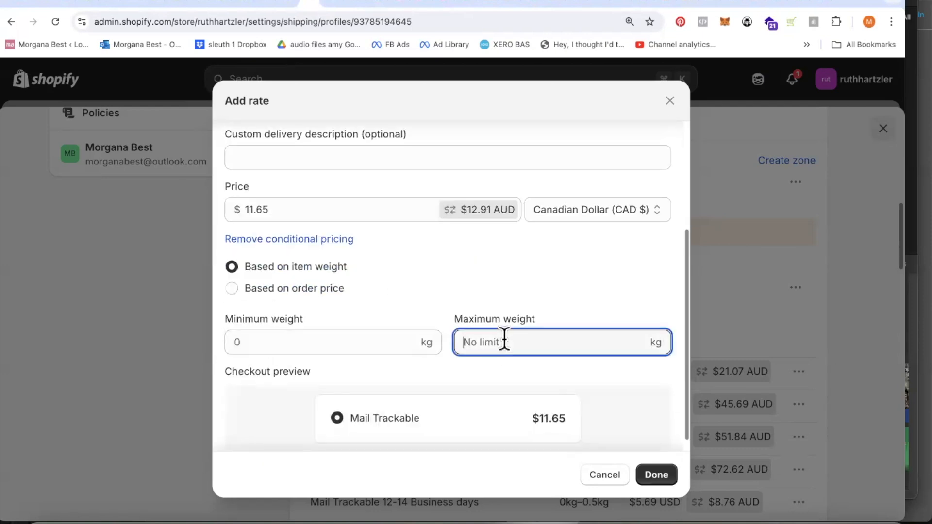
type(".5")
scroll(405, 307, "down", 1)
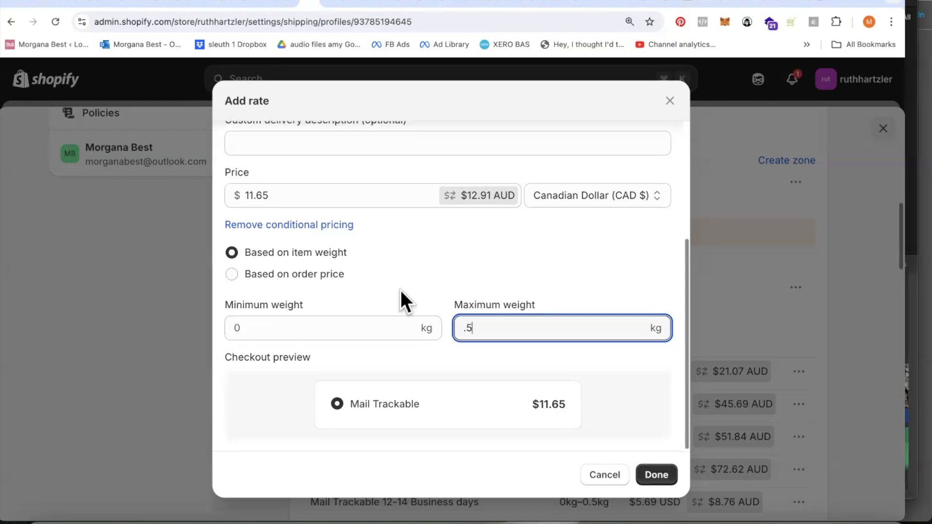
left_click(664, 475)
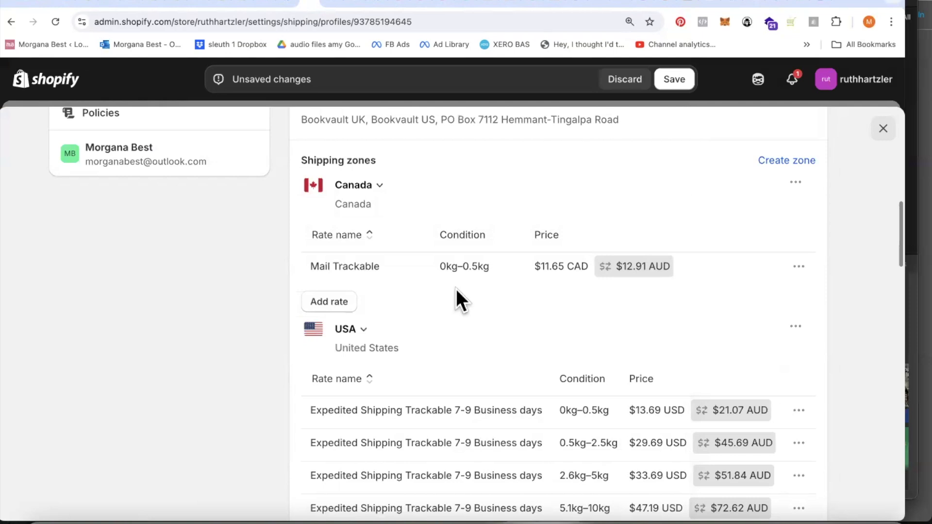
Start another rate for the Canada zone with a minimum weight of 0.5 kg and a maximum of 2.5 kg.
scroll(456, 289, "down", 1)
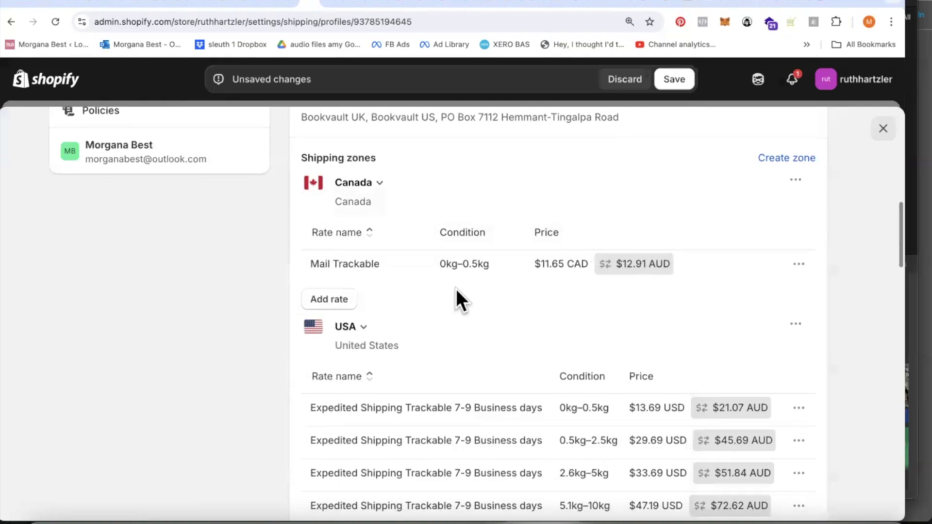
left_click(330, 297)
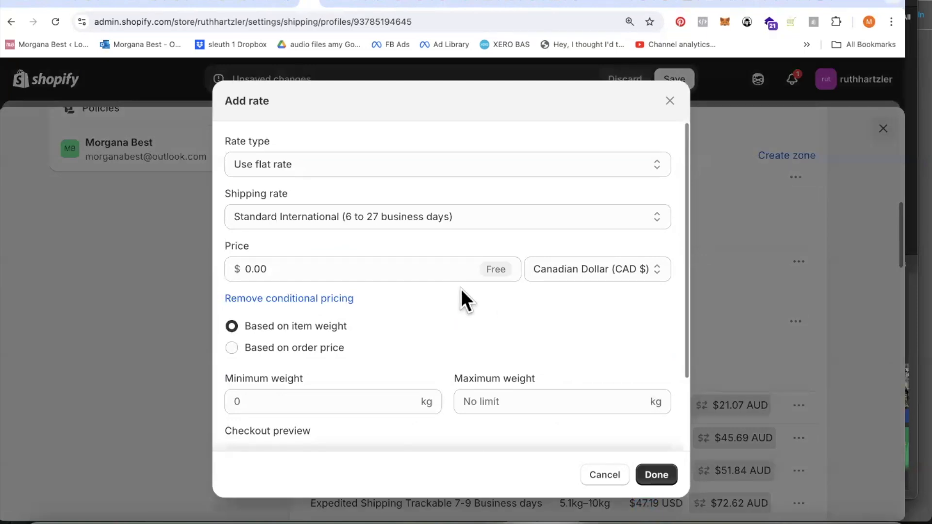
scroll(369, 296, "down", 3)
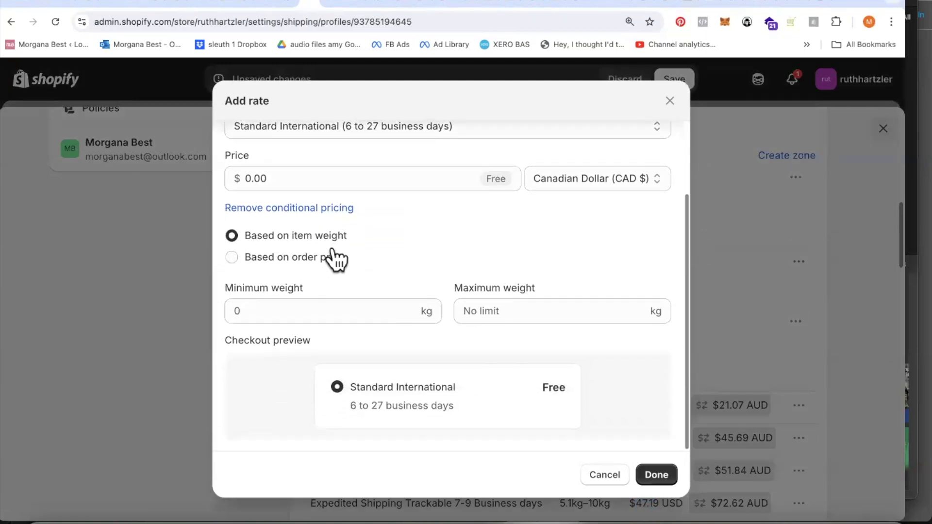
left_click(303, 313)
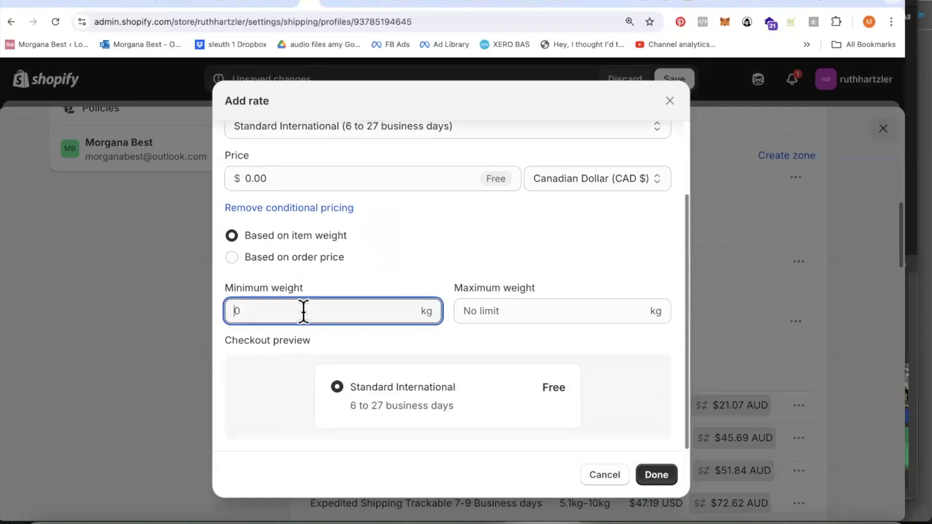
type(".5")
left_click(506, 311)
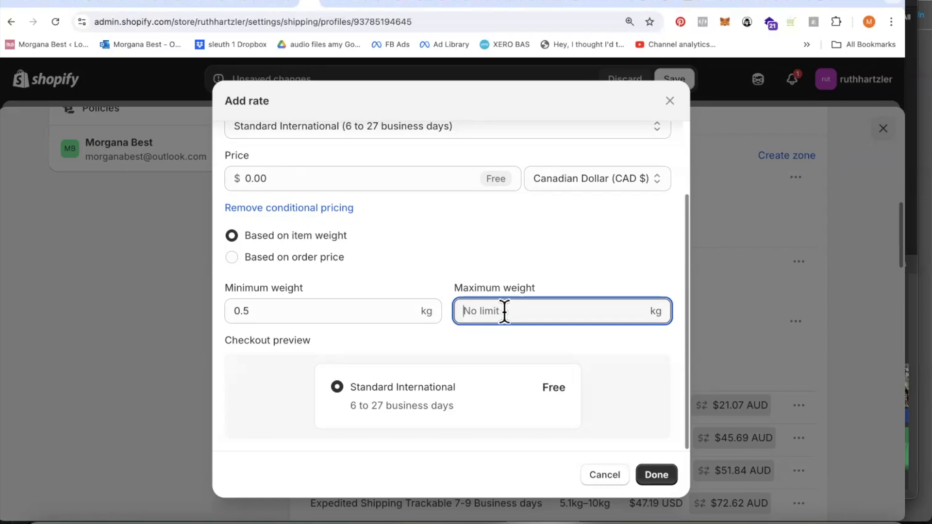
type("2.5")
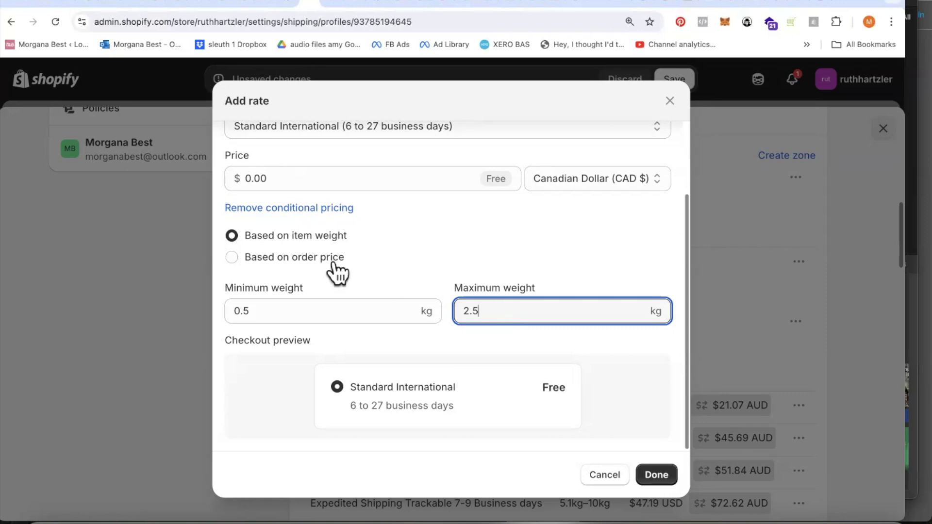
Switch to Lulu's pricing calculator, set the number of copies to 5 and list the shipping methods for Canada.
left_click(333, 5)
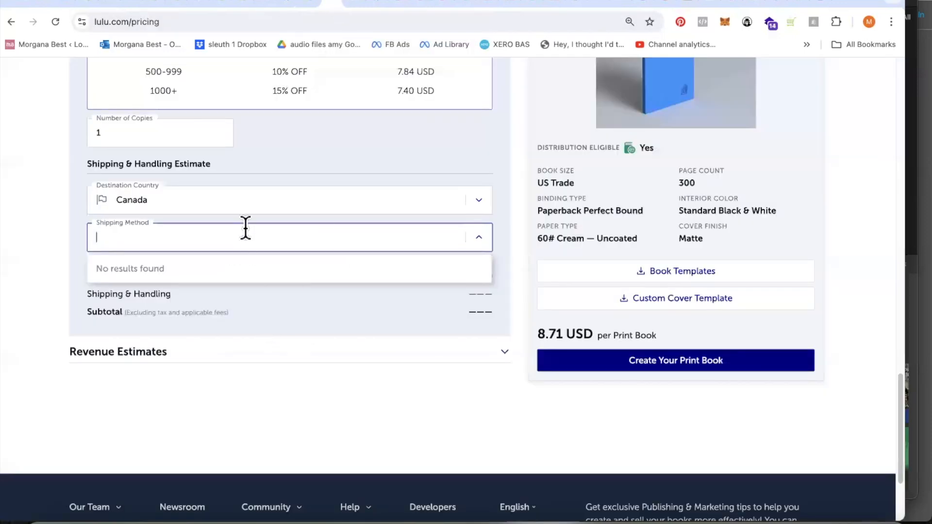
left_click(177, 199)
left_click(121, 131)
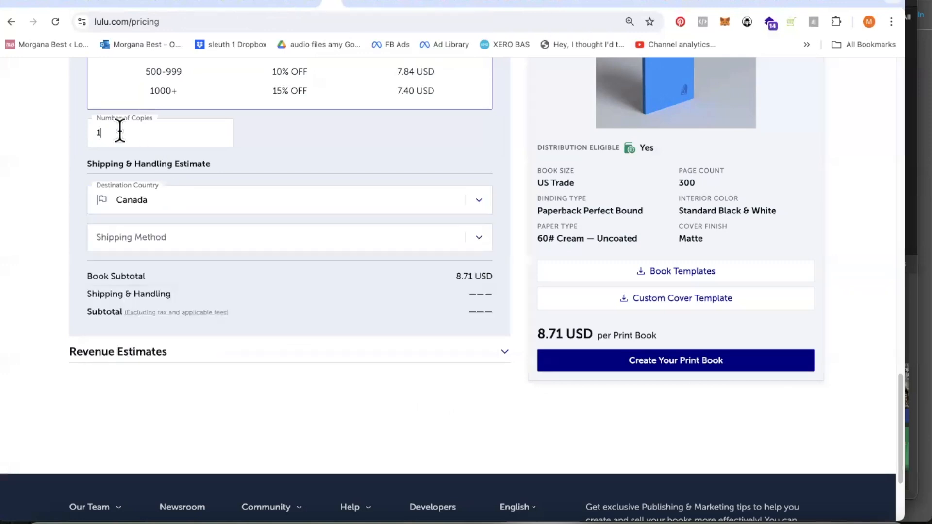
type("5")
left_click(484, 243)
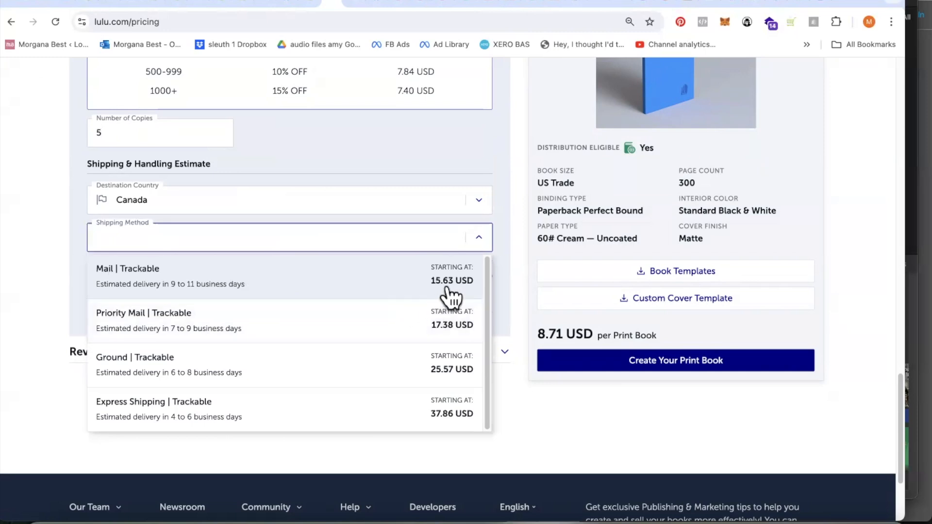
Switch to the Google currency search and convert 15.65 USD to CAD.
left_click(356, 2)
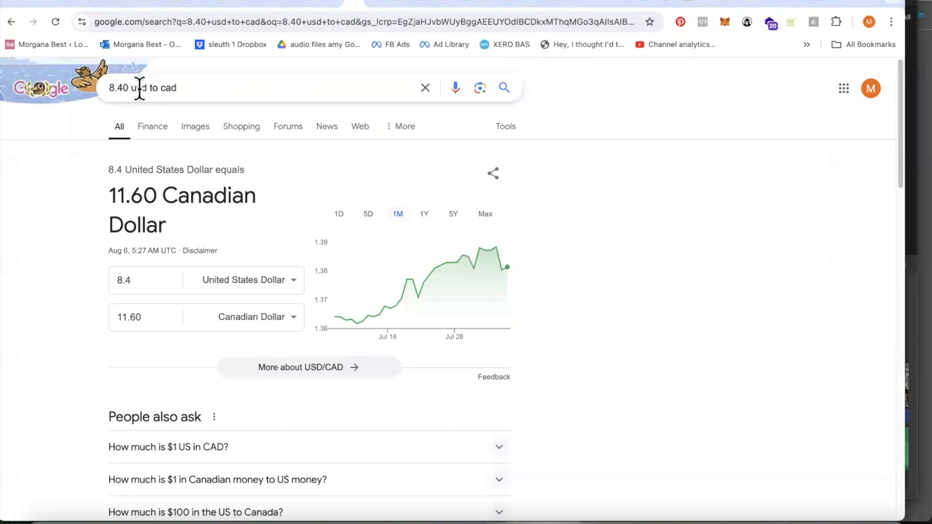
left_click_drag(129, 88, 108, 89)
type("15")
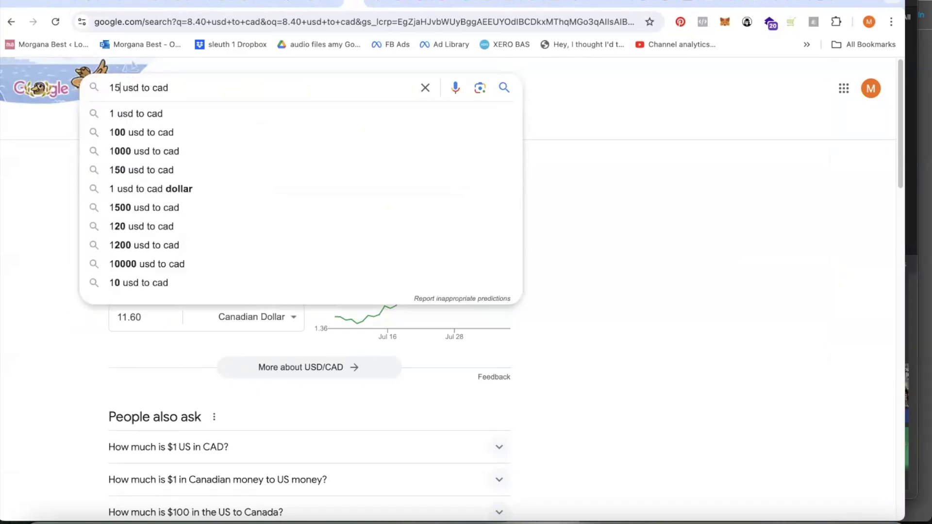
type(".65")
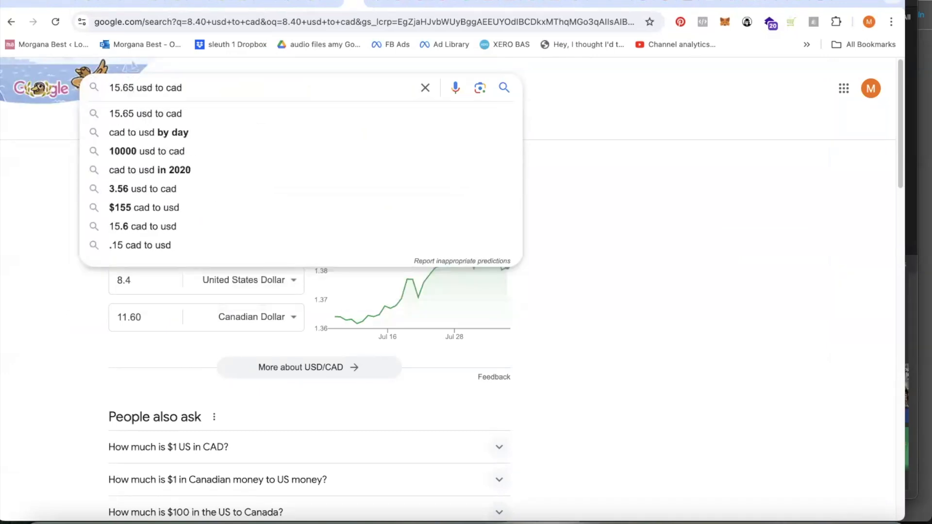
key("Return")
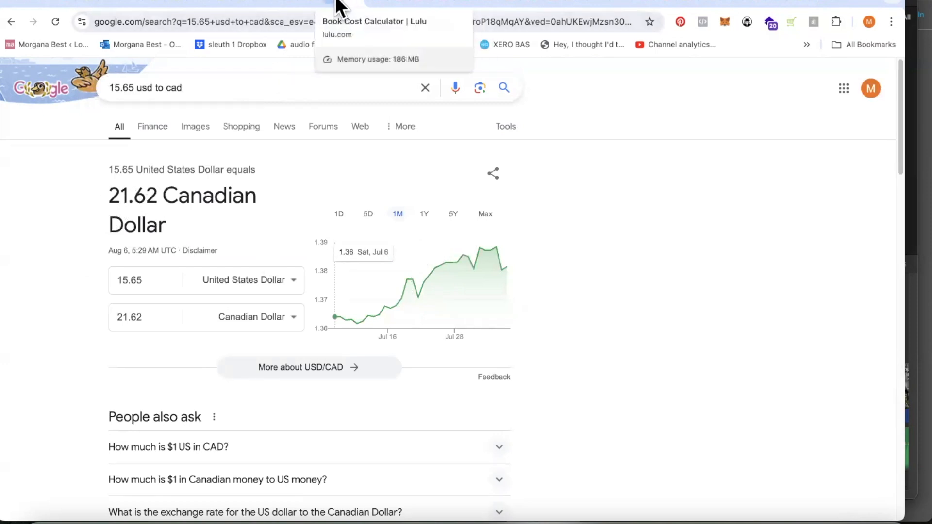
Switch back to the Shopify shipping profile, set the rate's price to 21.65 CAD and finish adding it.
left_click(310, 2)
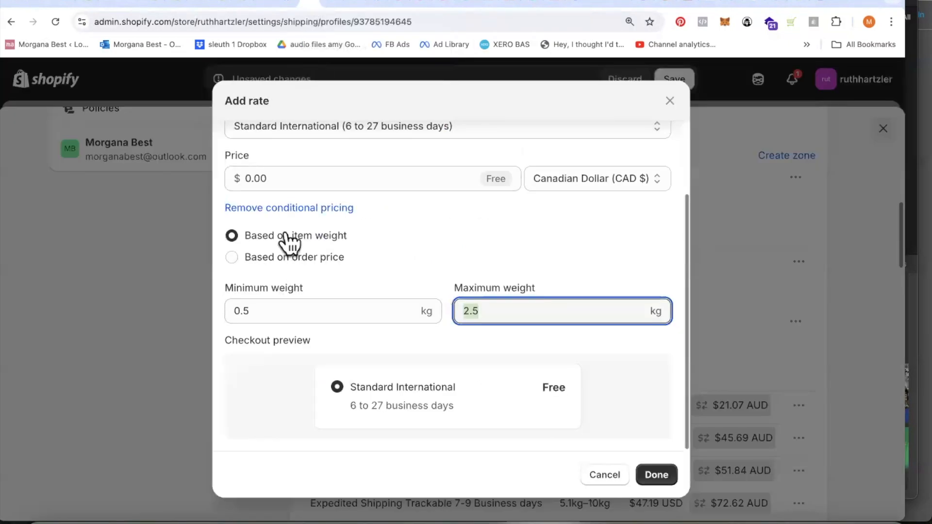
left_click(272, 178)
type("21.65")
left_click(655, 476)
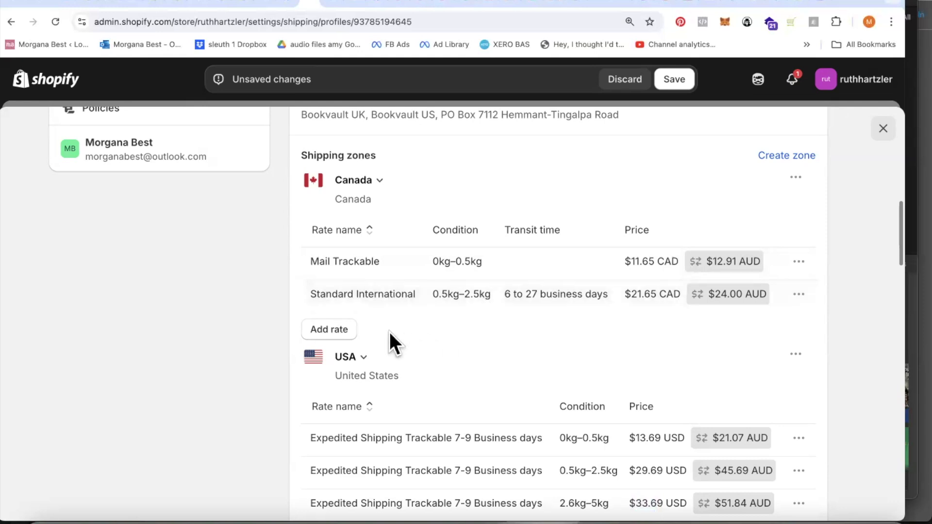
Start another flat rate for the Canada zone as a custom shipping rate named Mail Trackable.
left_click(332, 330)
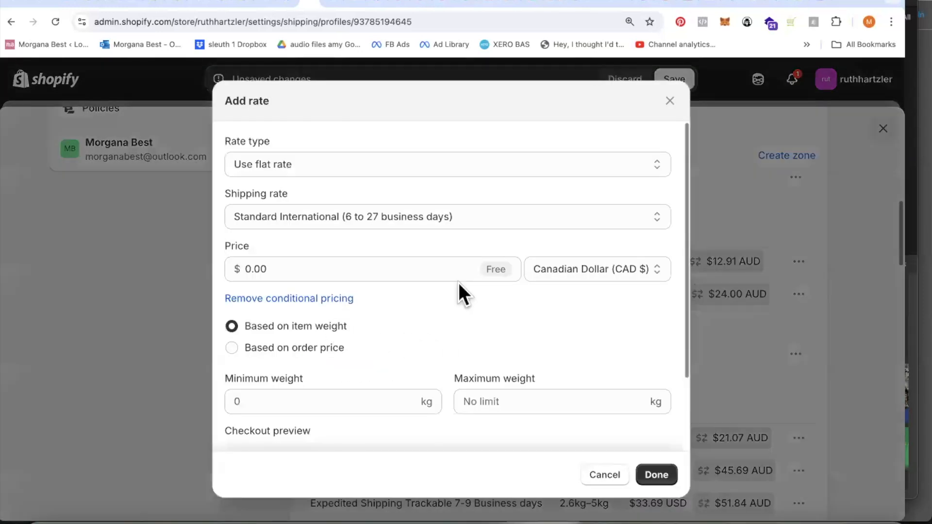
left_click(379, 217)
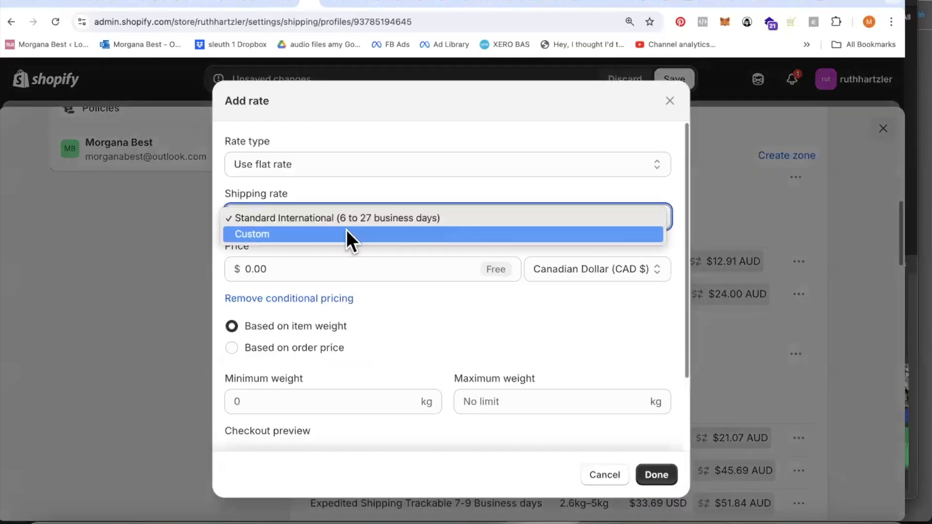
left_click(341, 234)
left_click(301, 267)
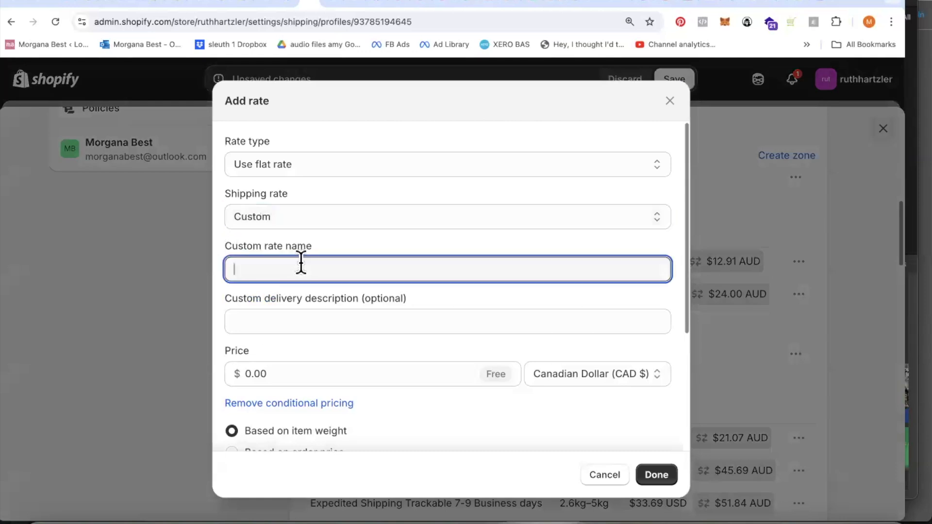
right_click(301, 264)
left_click(331, 348)
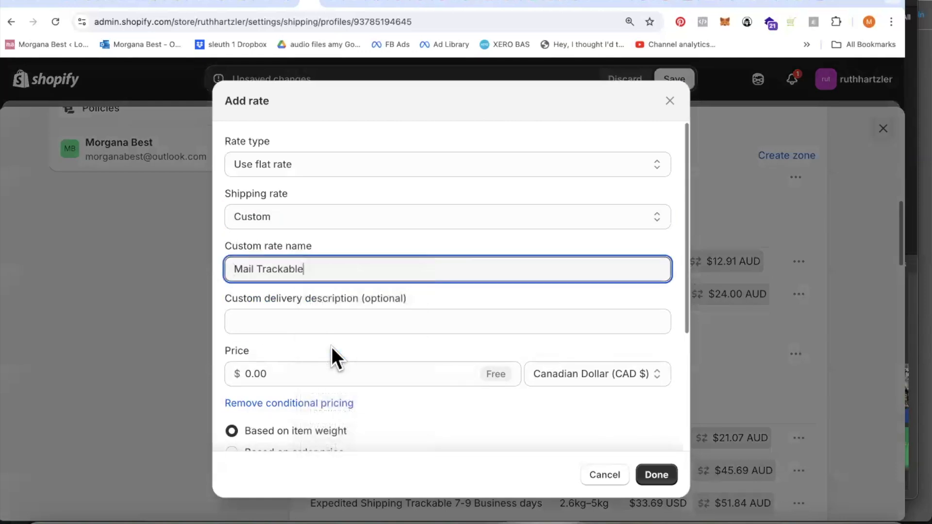
Set the new rate's item weight condition to a minimum of 2.5 kg and a maximum of 5 kg.
scroll(431, 308, "down", 3)
scroll(432, 307, "down", 2)
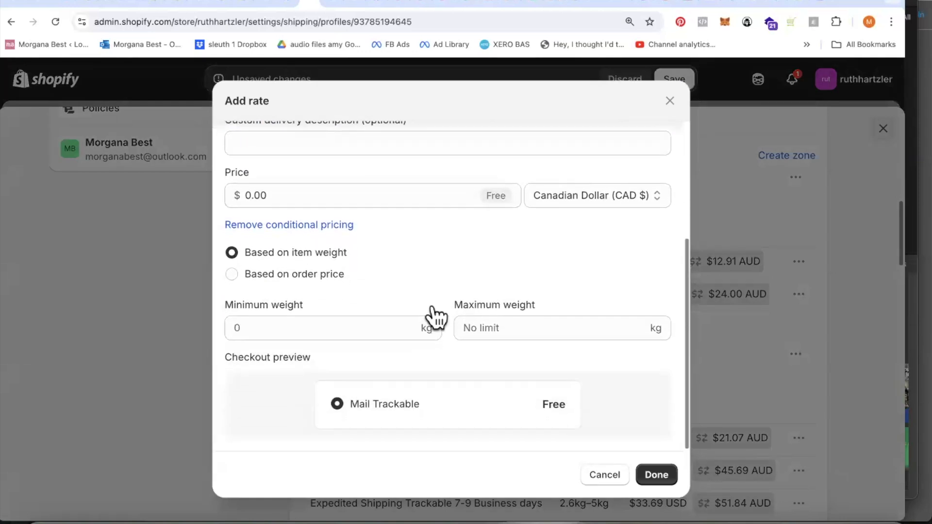
left_click(260, 327)
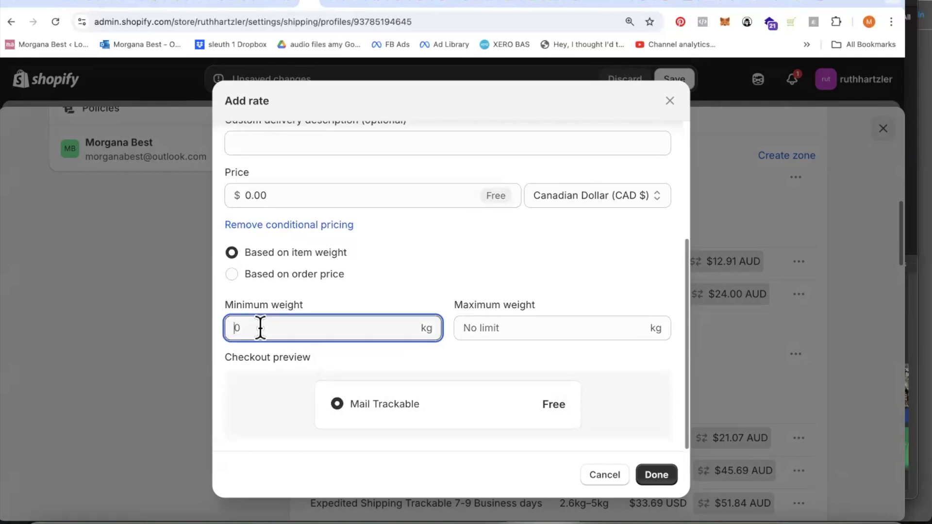
type("2.5")
left_click(507, 329)
type("5")
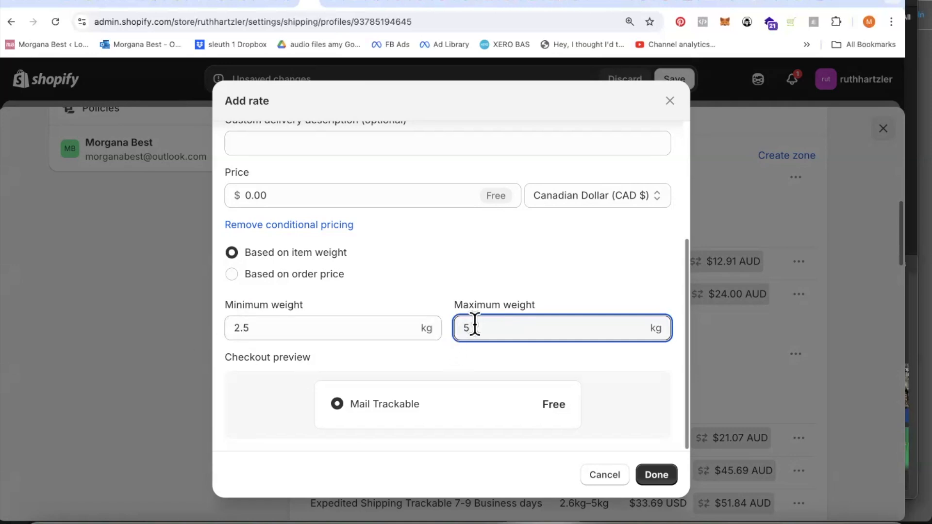
scroll(360, 257, "up", 2)
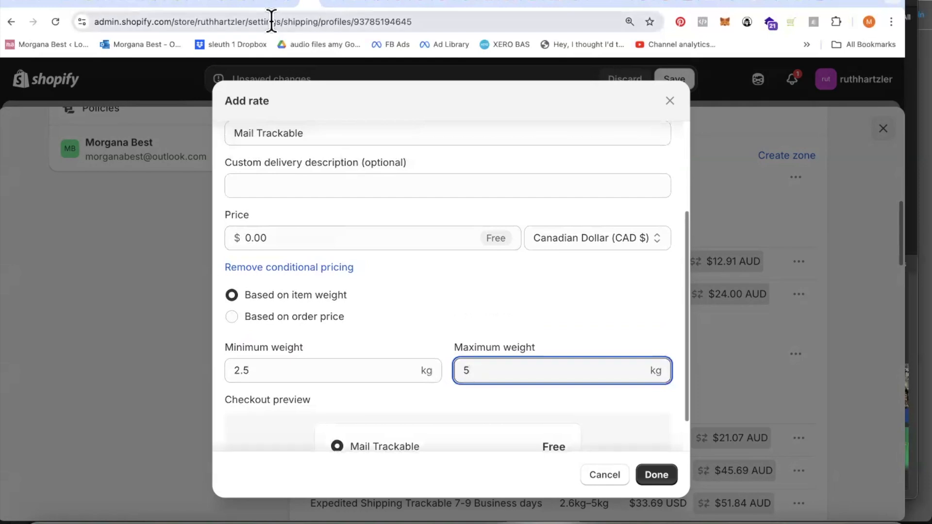
Switch to Lulu's pricing calculator, set the number of copies to 10 and list the shipping methods for Canada.
left_click(333, 5)
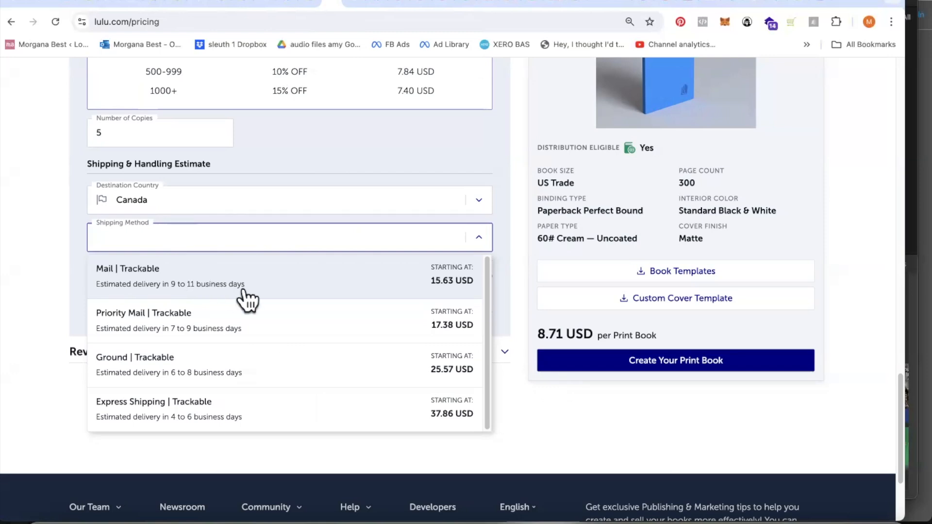
left_click(124, 132)
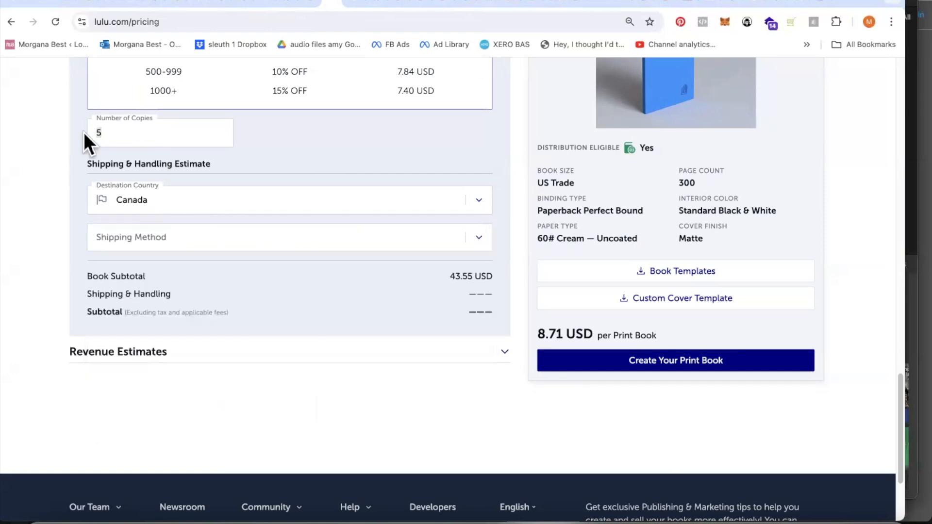
type("10")
left_click(483, 243)
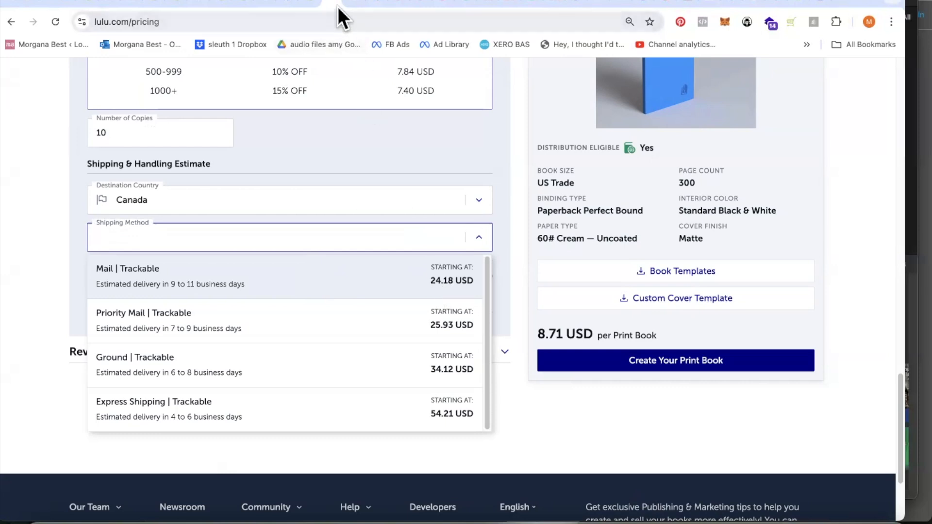
Switch to the Google currency search and convert 24.20 USD to CAD.
left_click(351, 7)
left_click_drag(135, 88, 111, 87)
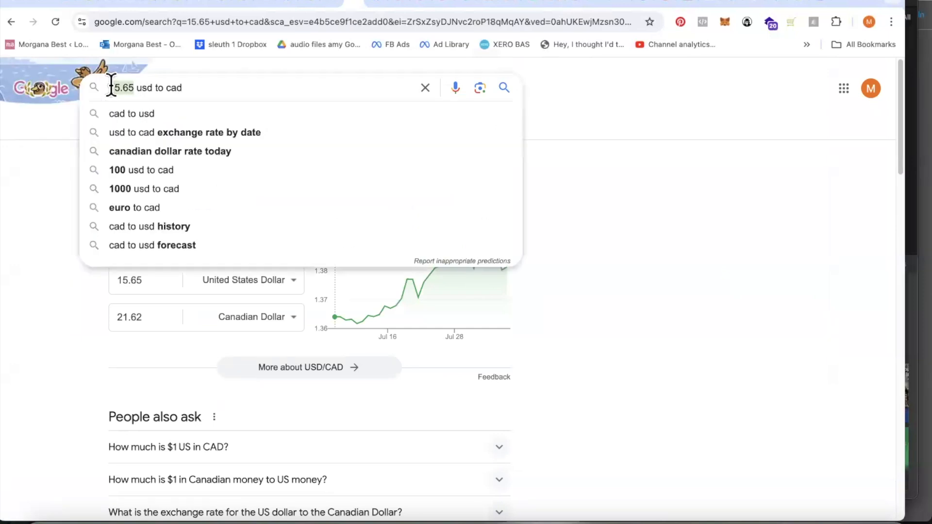
type("24")
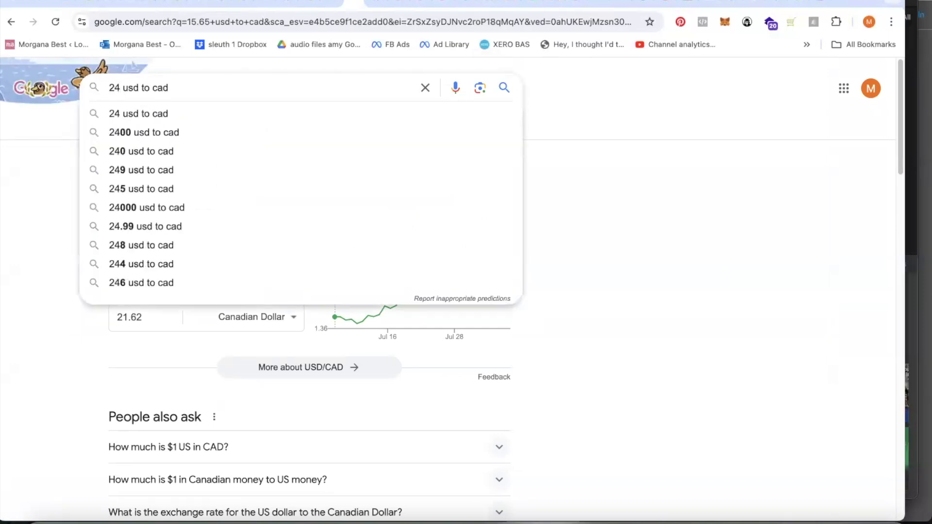
type(".29")
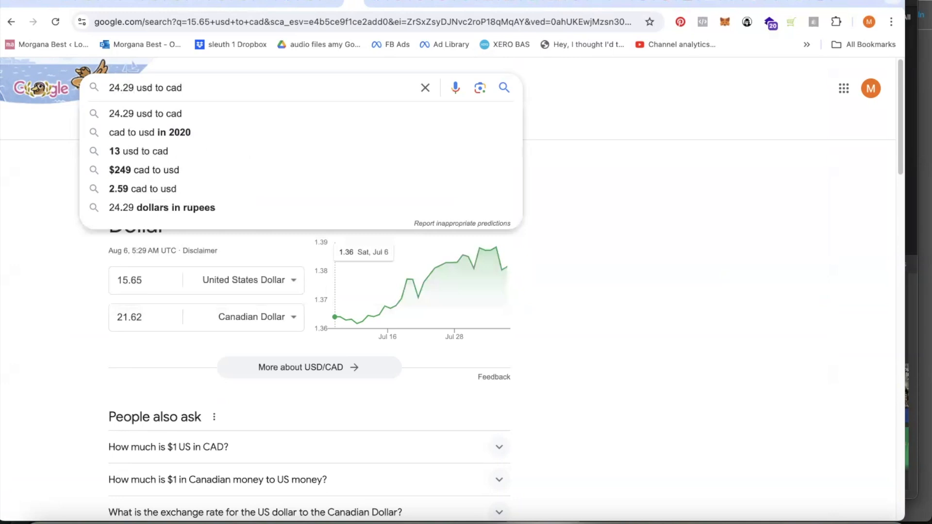
key("BackSpace")
type("0")
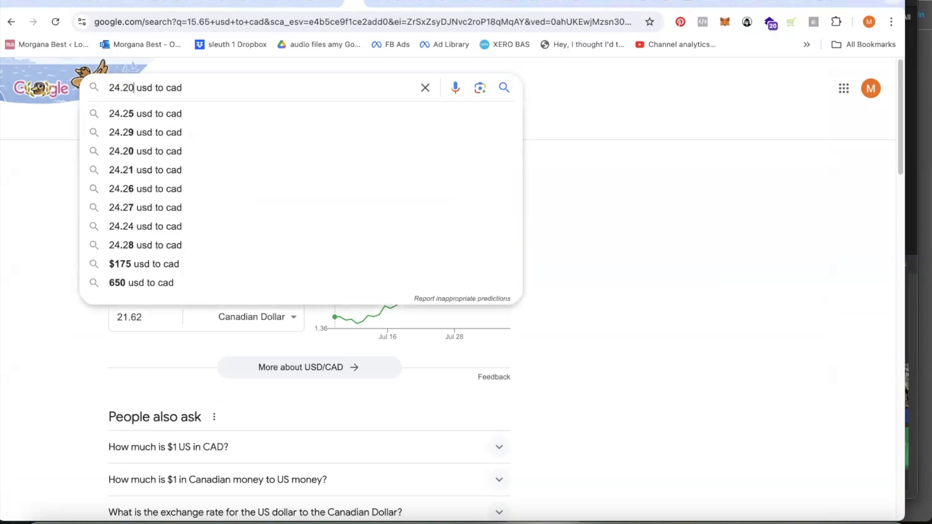
key("Return")
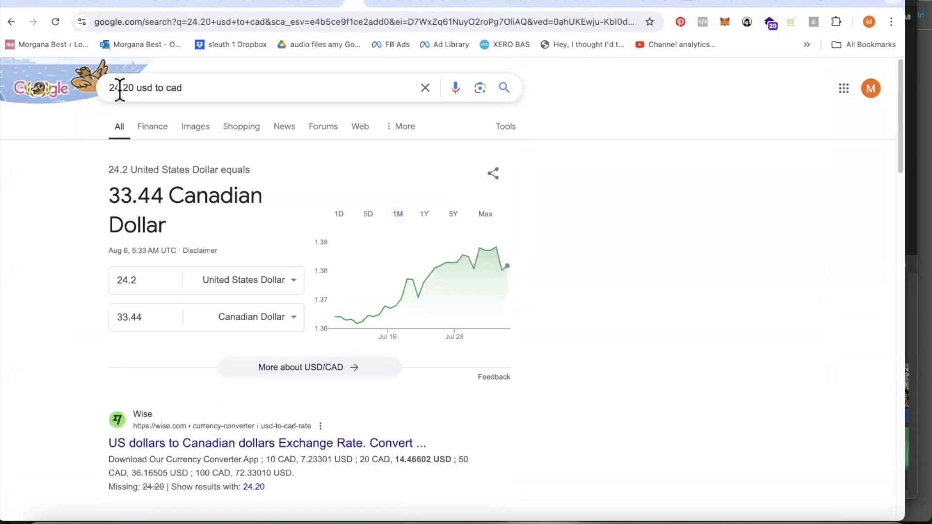
Return to the Shopify rate form, set the price to 33.44 CAD and finish adding the Mail Trackable rate.
left_click(322, 5)
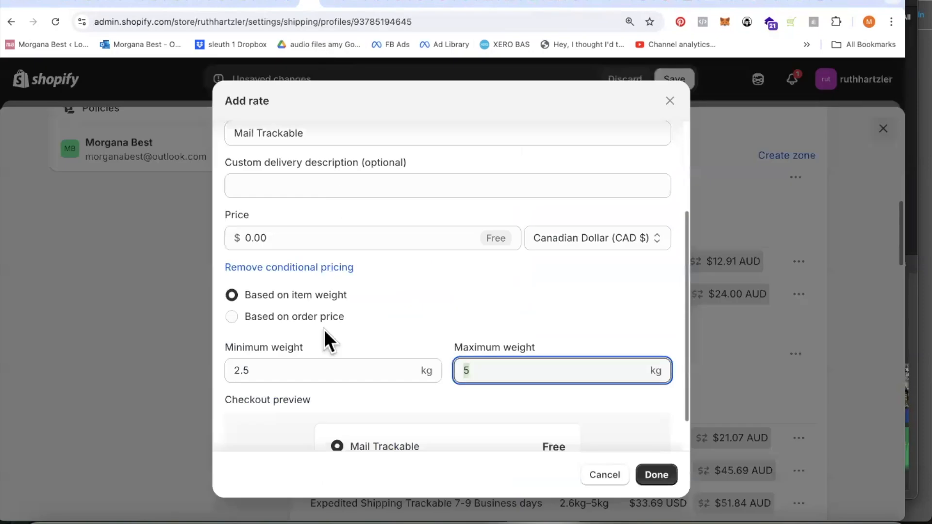
left_click(282, 237)
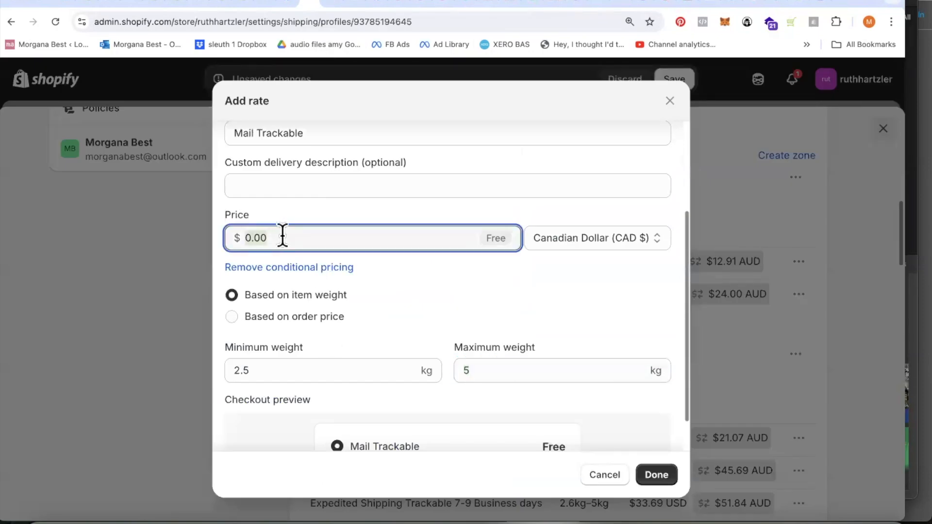
type("33.")
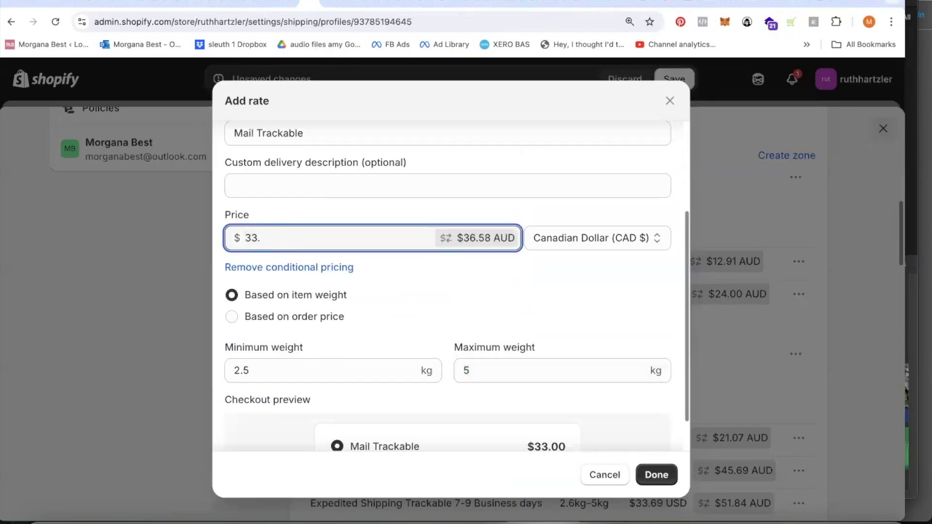
type("44")
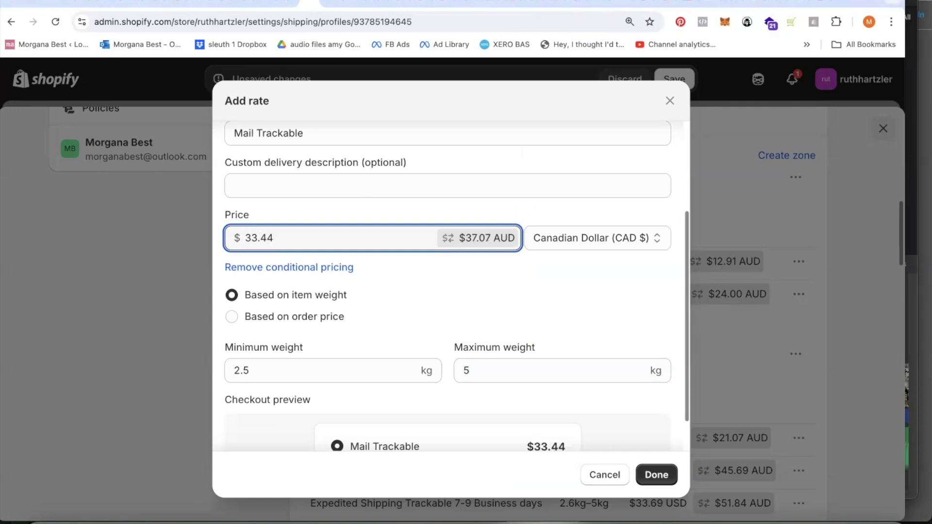
scroll(395, 333, "down", 2)
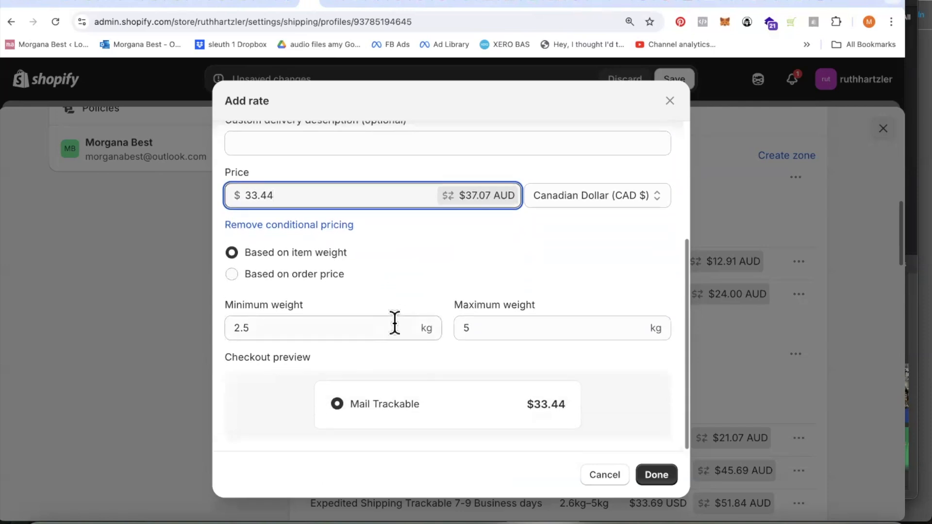
left_click(656, 474)
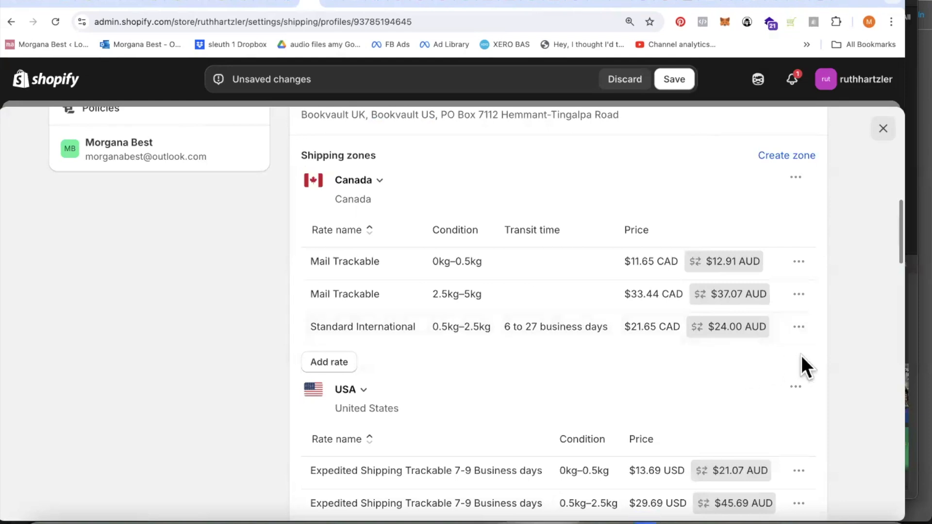
Edit Canada's Standard International rate, changing it to a custom shipping rate named Mail Trackable.
left_click(797, 330)
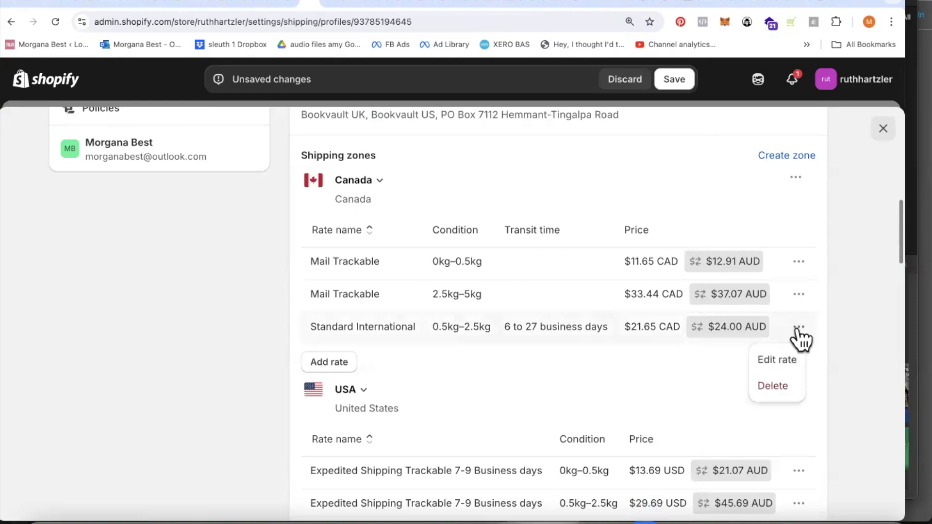
left_click(792, 368)
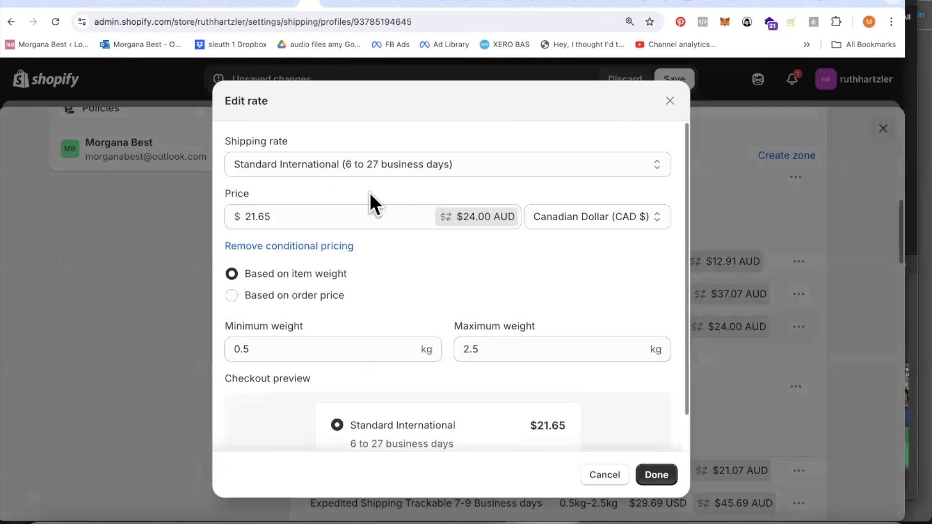
left_click(321, 162)
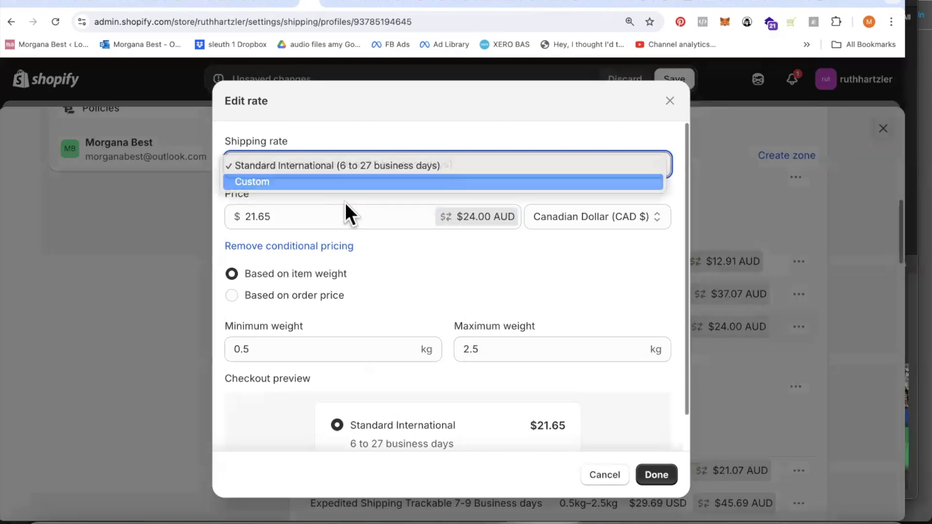
left_click(306, 216)
right_click(307, 217)
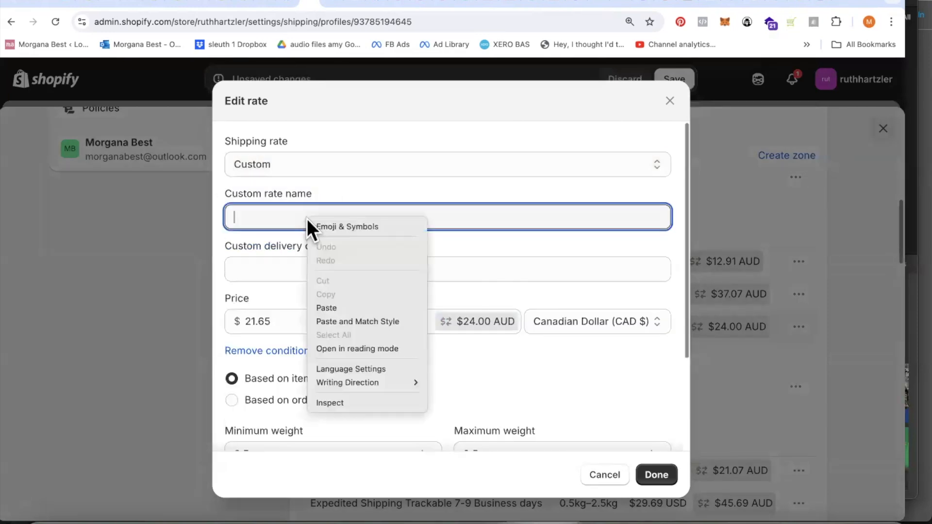
left_click(335, 308)
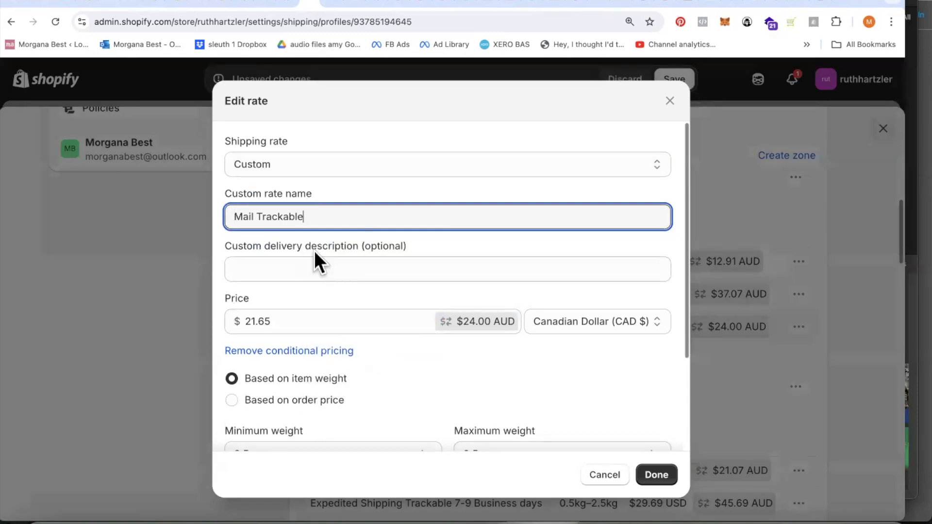
Check Lulu's delivery estimate for Mail Trackable, then extend the Shopify rate name to "Mail Trackable 9-11 business days".
left_click(336, 4)
scroll(294, 207, "down", 1)
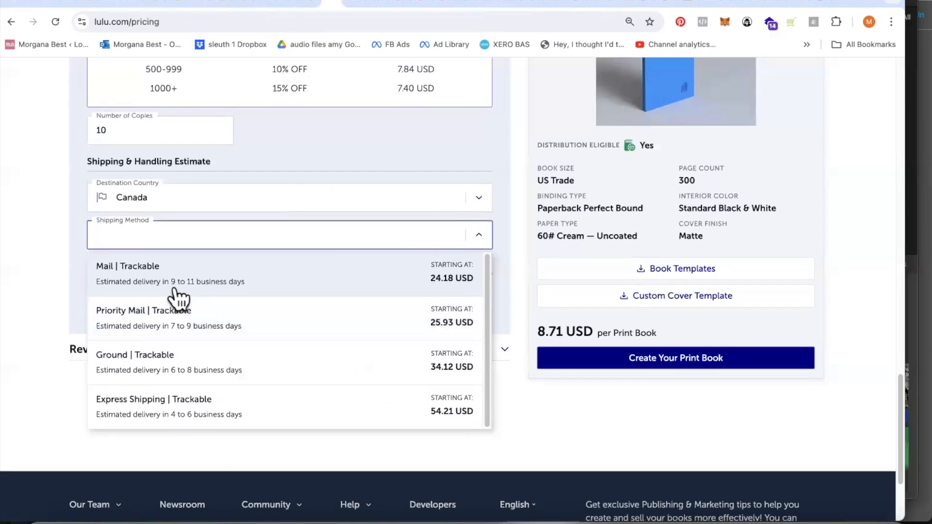
left_click(311, 4)
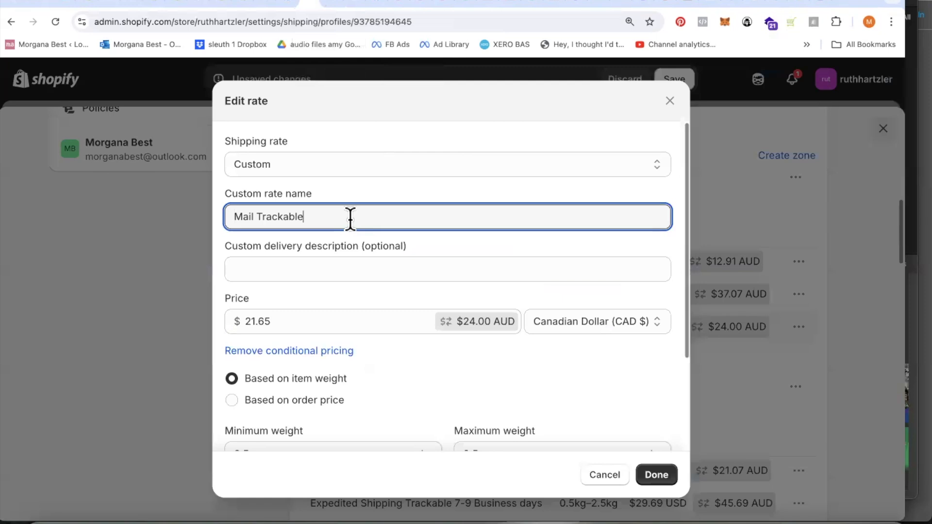
type("9-11 business days")
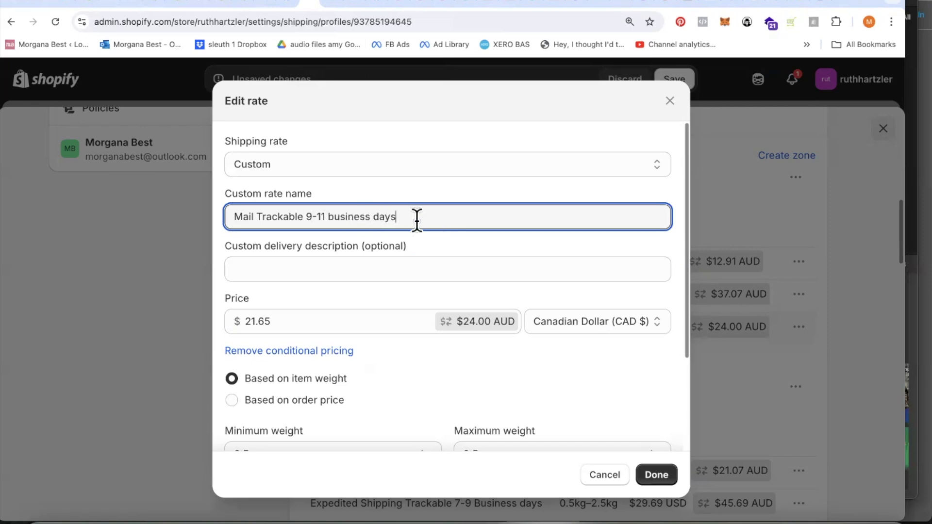
Copy the full custom rate name for reuse and finish editing the 0.5–2.5 kg rate.
left_click_drag(417, 220, 229, 213)
right_click(245, 208)
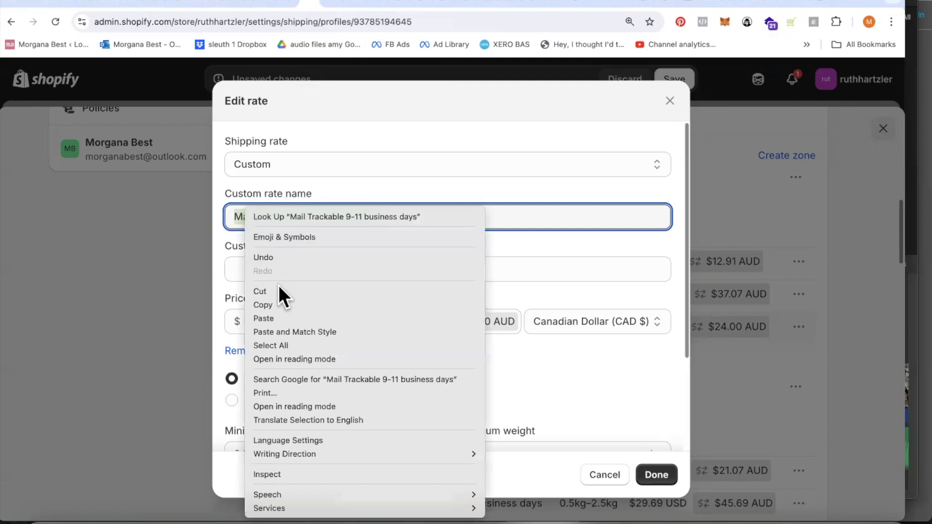
left_click(280, 304)
left_click(657, 476)
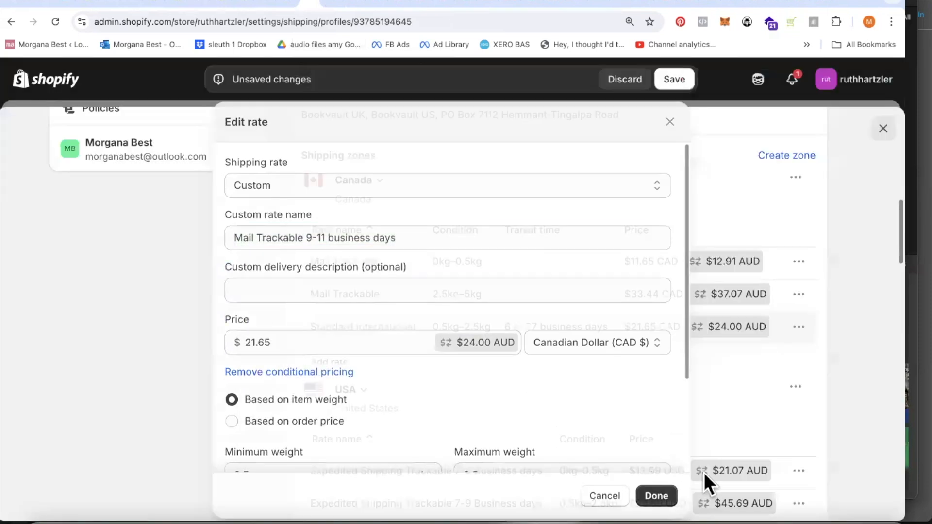
Rename Canada's 0–0.5 kg Mail Trackable rate to the copied "Mail Trackable 9-11 business days" and finish editing it.
left_click(799, 262)
left_click(782, 294)
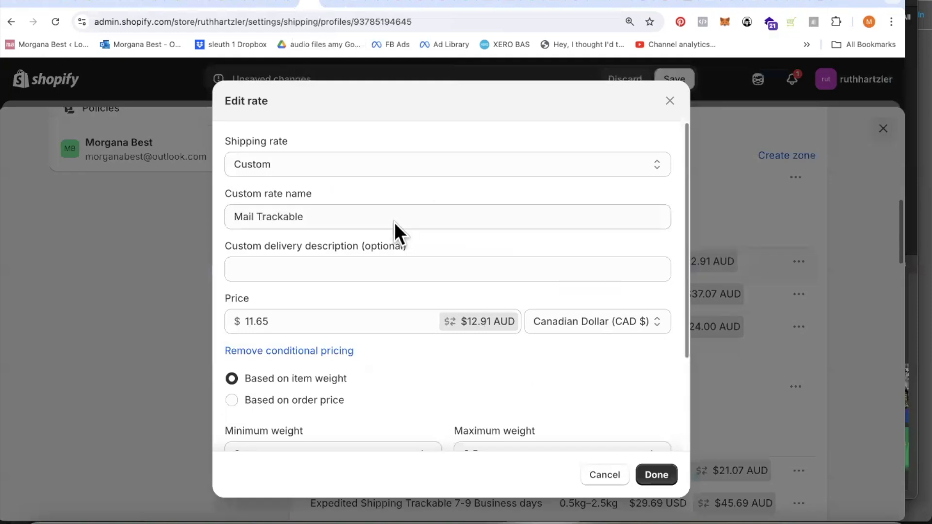
left_click_drag(343, 216, 216, 199)
right_click(262, 208)
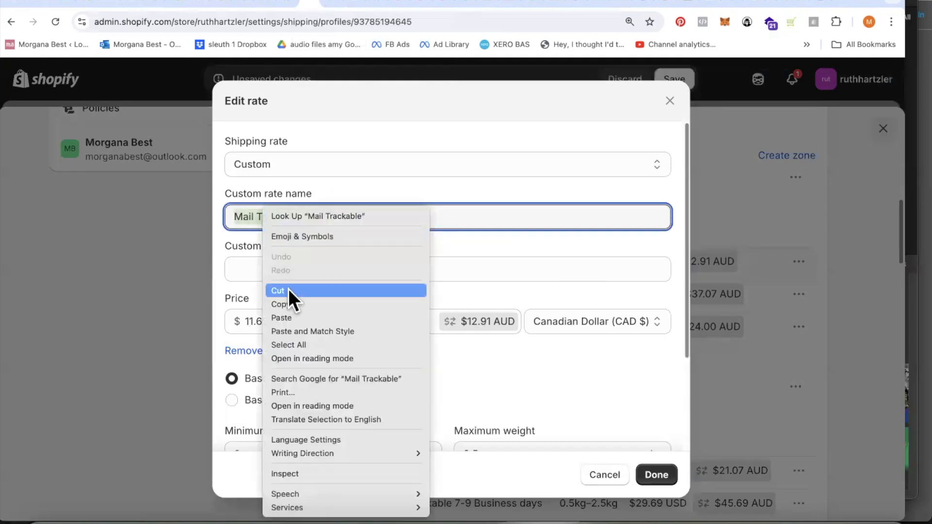
left_click(299, 317)
left_click(656, 474)
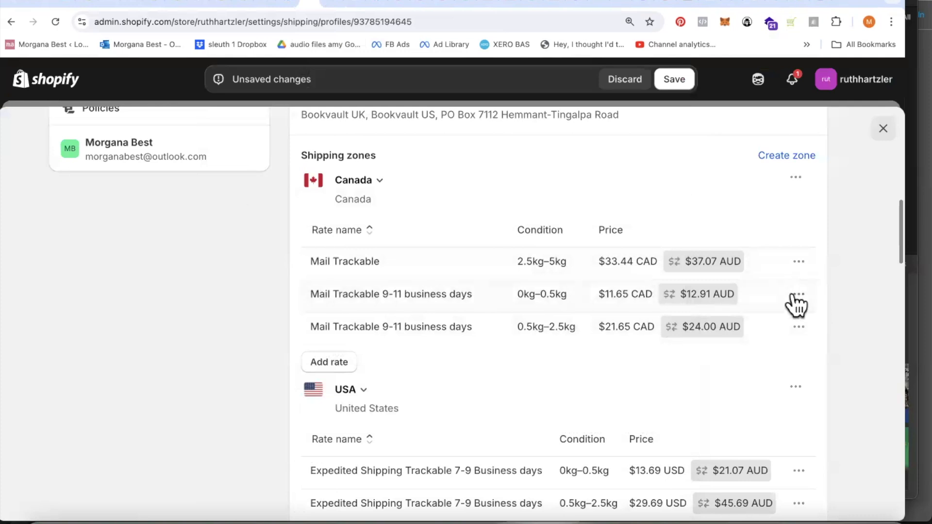
Replace the name of Canada's 2.5–5 kg rate with "Mail Trackable 9-11 business days" and finish the edit.
left_click(799, 262)
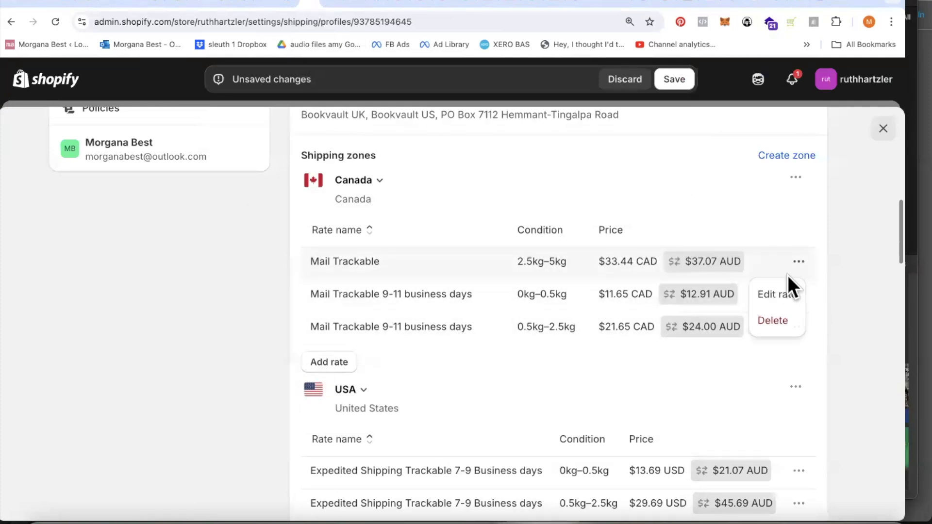
left_click(778, 293)
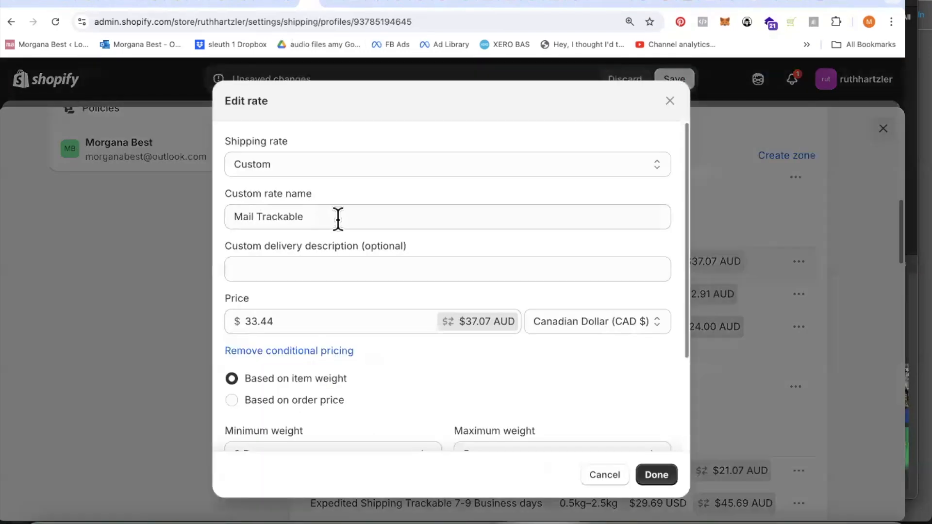
left_click_drag(338, 219, 227, 216)
right_click(260, 214)
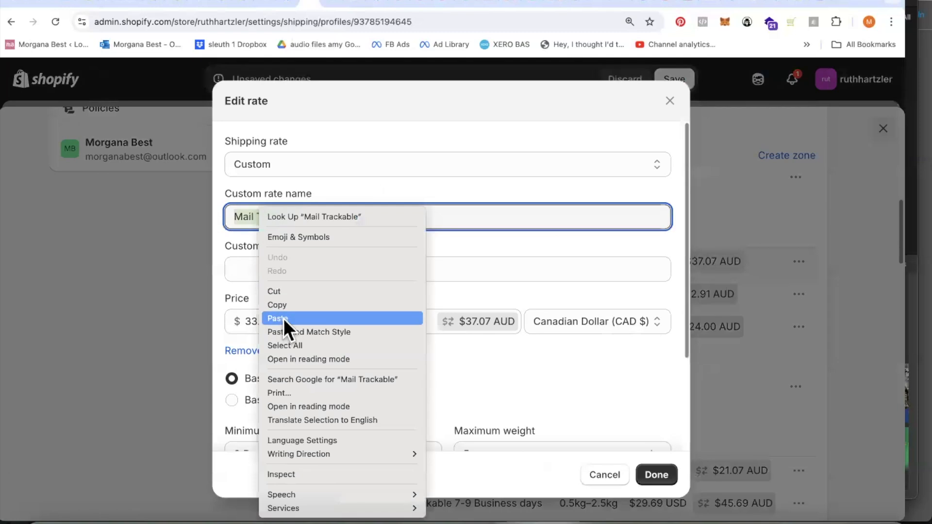
left_click(283, 319)
left_click(656, 475)
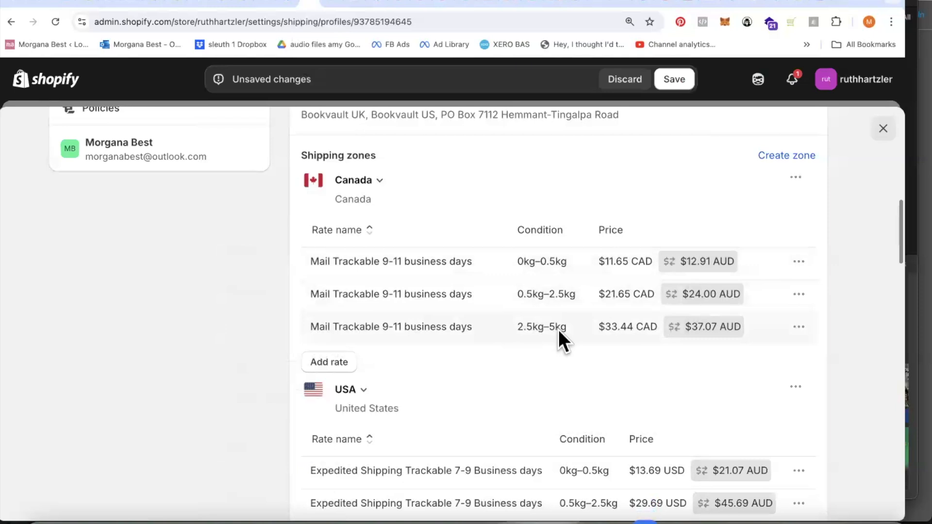
Start a new flat rate for the Canada zone as a custom rate named "Mail Trackable 9-11 business days".
left_click(330, 363)
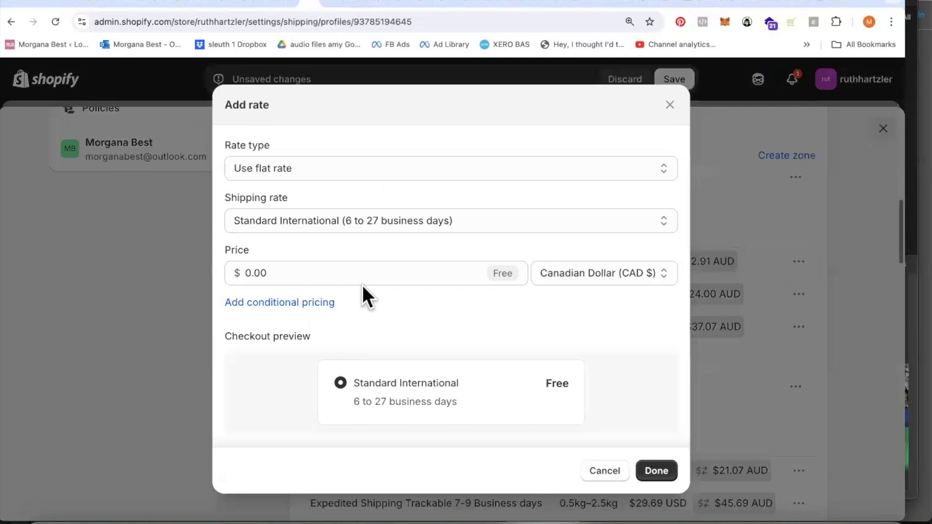
left_click(359, 222)
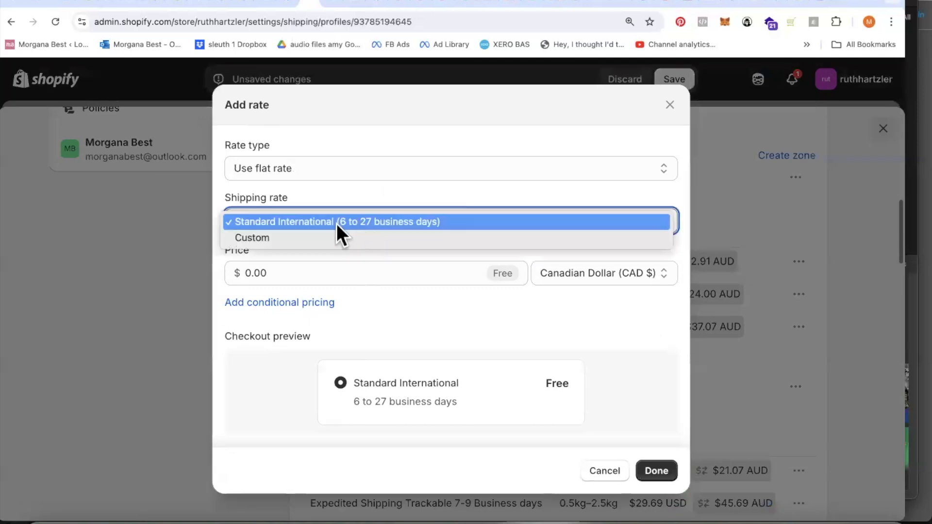
left_click(278, 237)
left_click(270, 261)
right_click(270, 259)
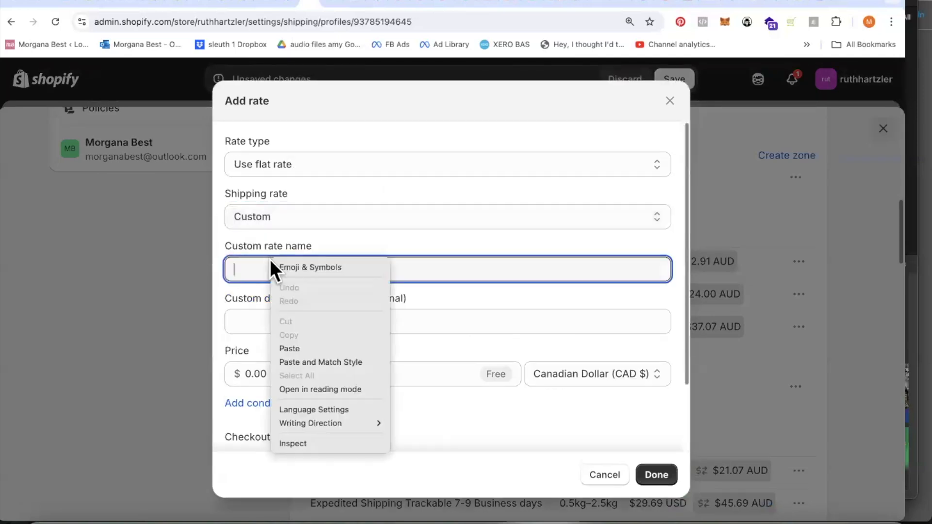
left_click(302, 347)
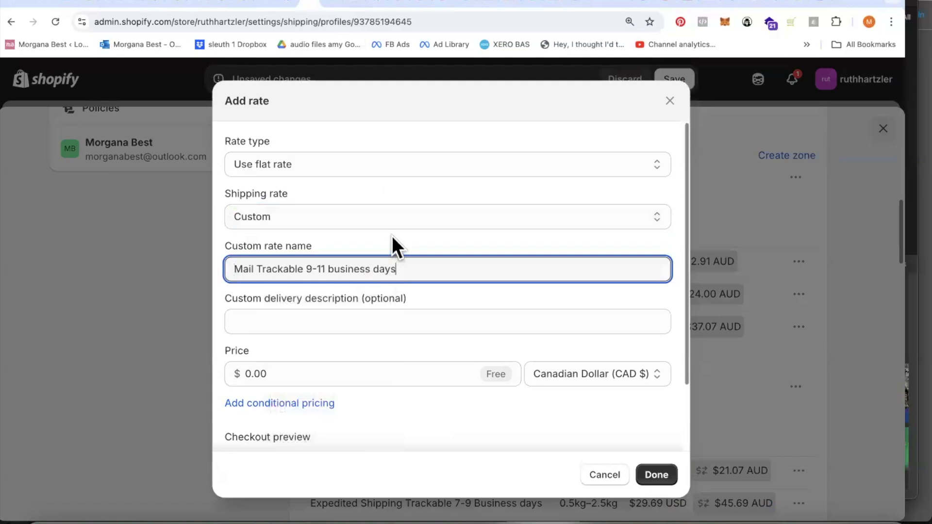
Add conditional pricing based on item weight to the new rate, with a minimum of 5 kg and a maximum of 10 kg.
scroll(405, 218, "down", 3)
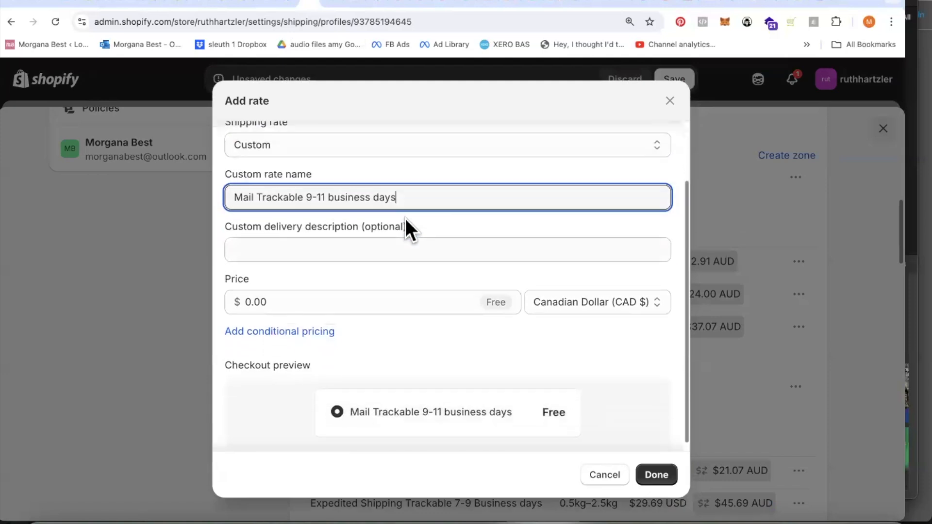
scroll(406, 218, "down", 1)
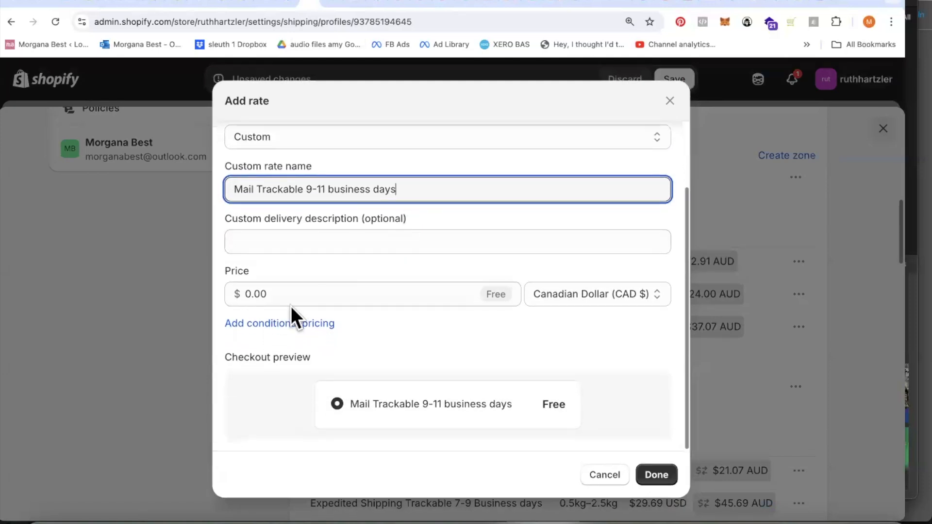
left_click(308, 325)
scroll(376, 323, "down", 2)
scroll(383, 325, "down", 2)
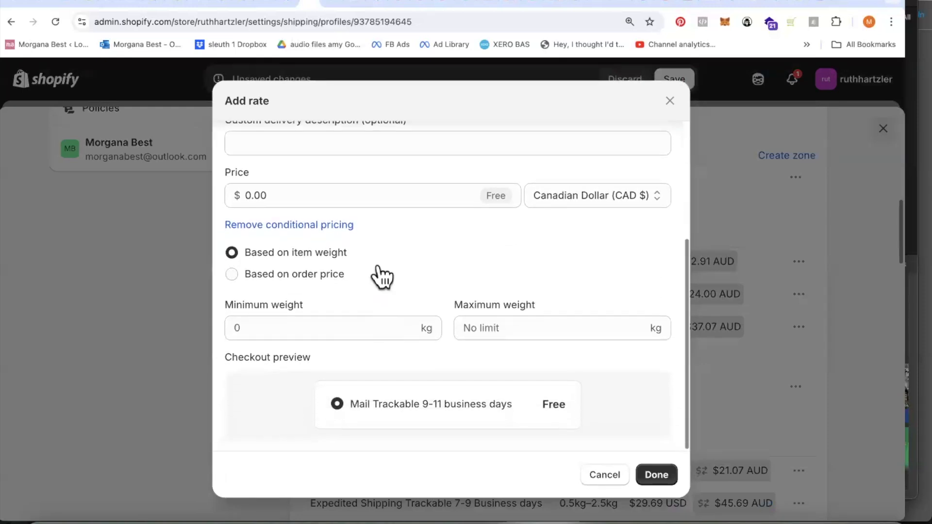
left_click(281, 327)
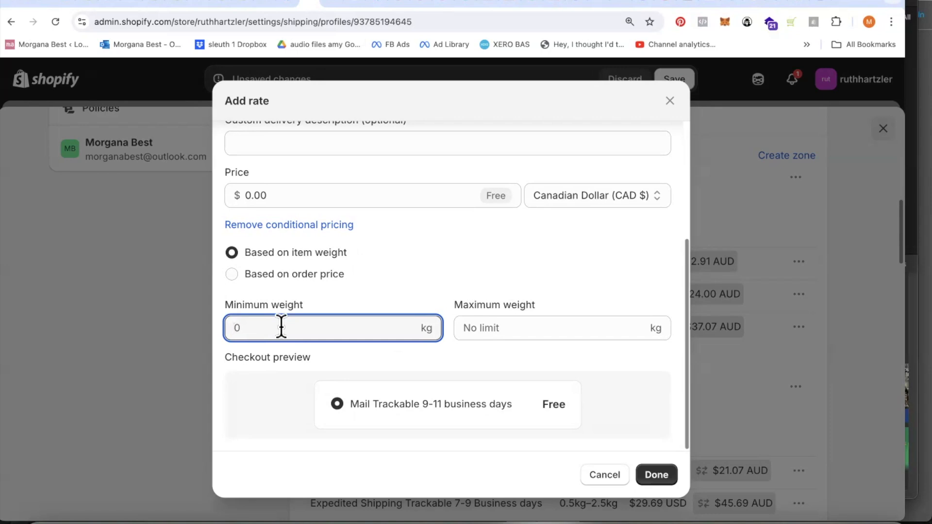
type("5")
left_click(501, 328)
type("10")
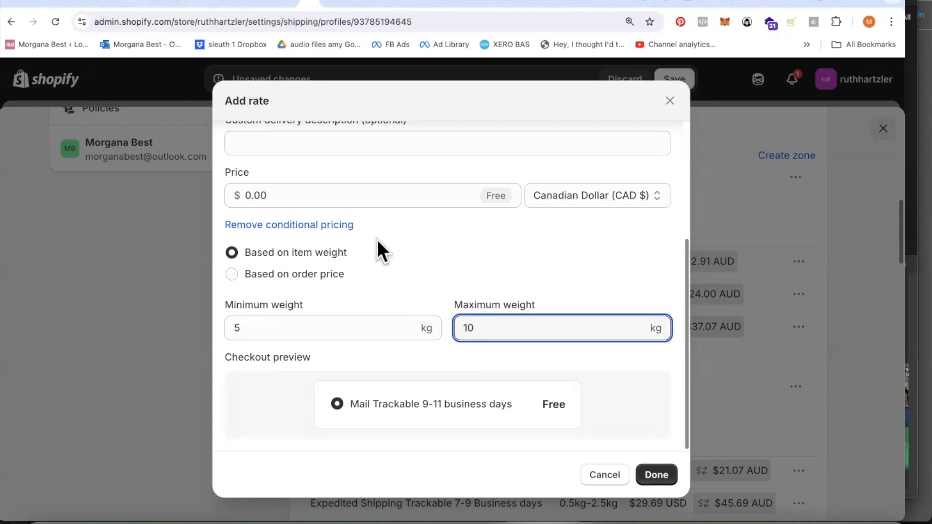
Switch to Lulu's pricing page and check the shipping method prices for 20 copies sent to Canada.
scroll(377, 240, "up", 3)
left_click(301, 286)
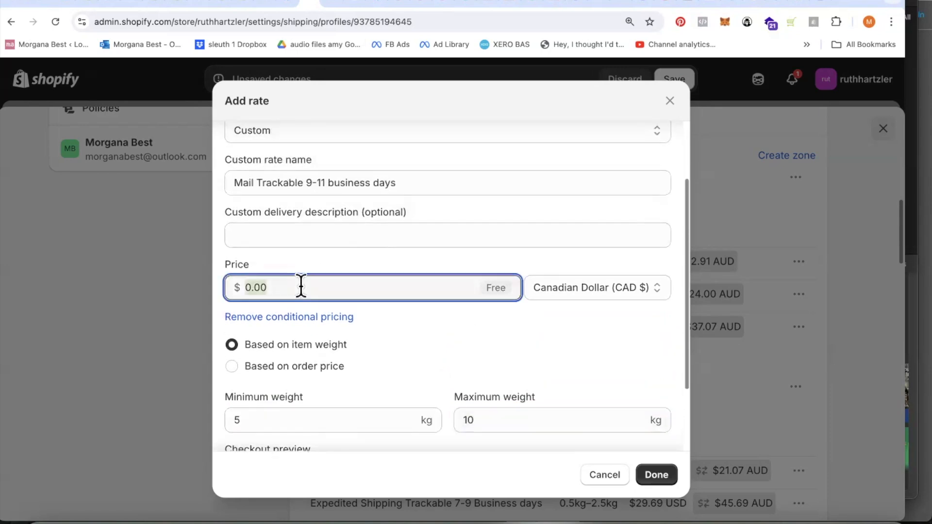
left_click(265, 4)
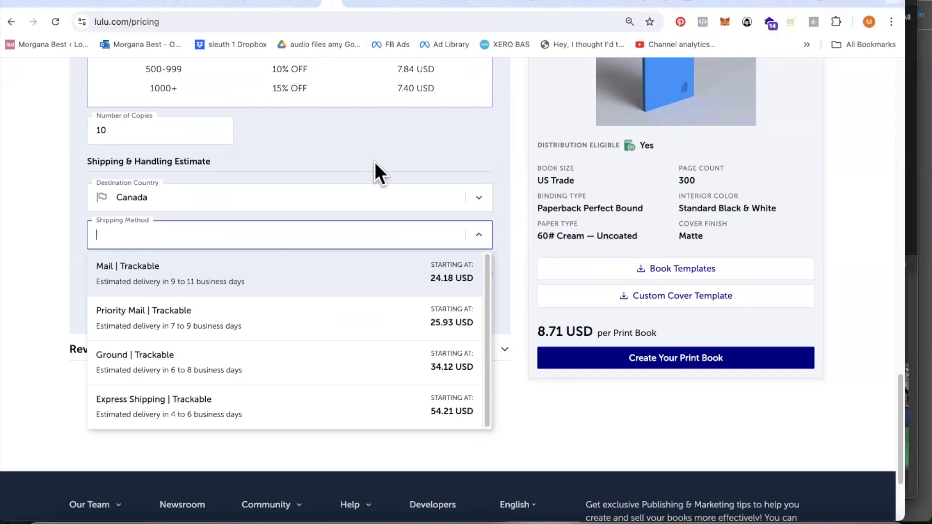
scroll(319, 214, "down", 1)
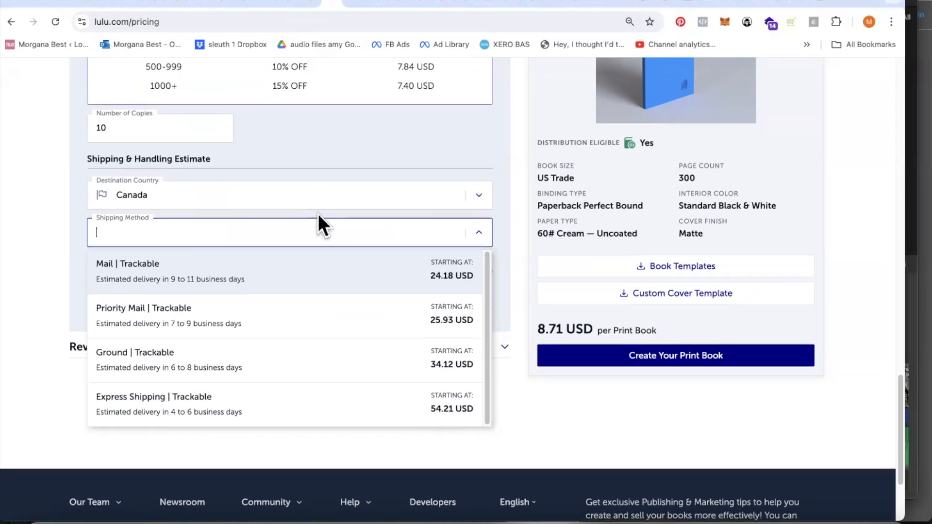
left_click(130, 128)
key("BackSpace")
key("BackSpace")
type("20")
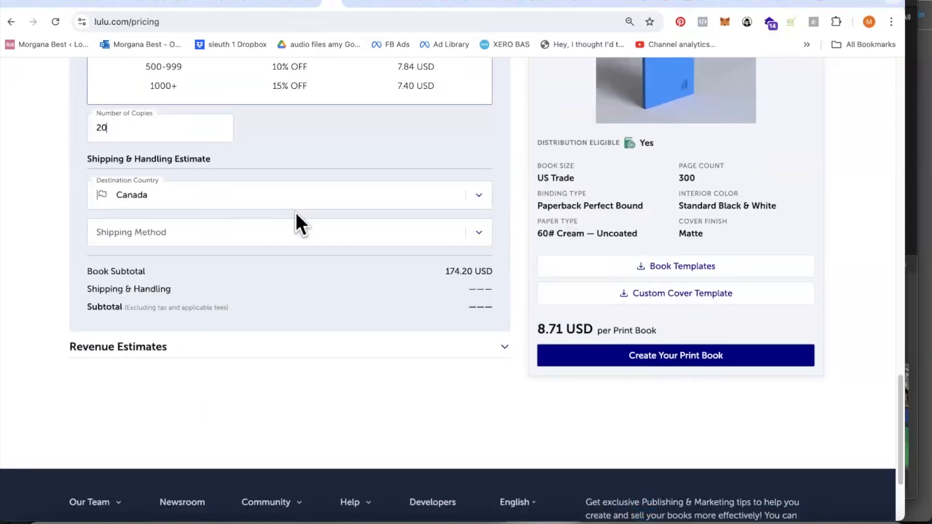
left_click(478, 233)
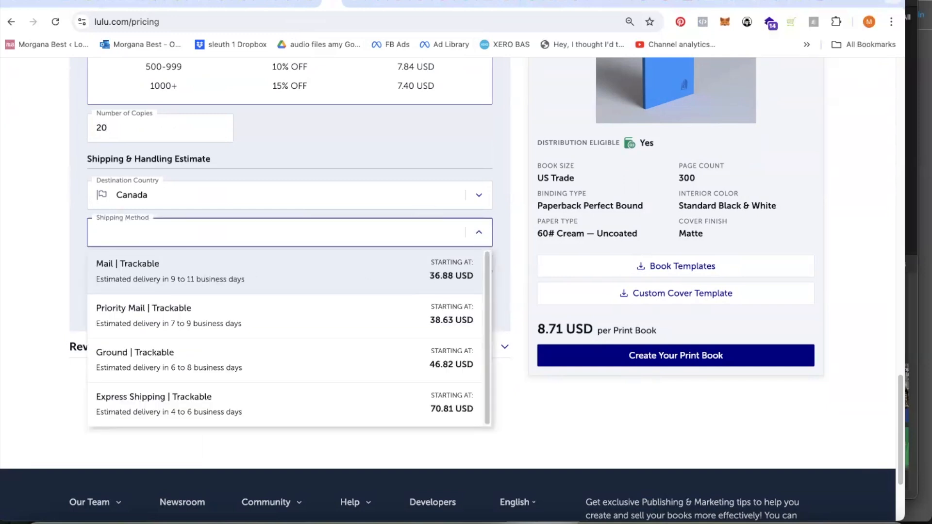
Switch to the Google currency search and convert 36.90 USD to CAD.
left_click(358, 4)
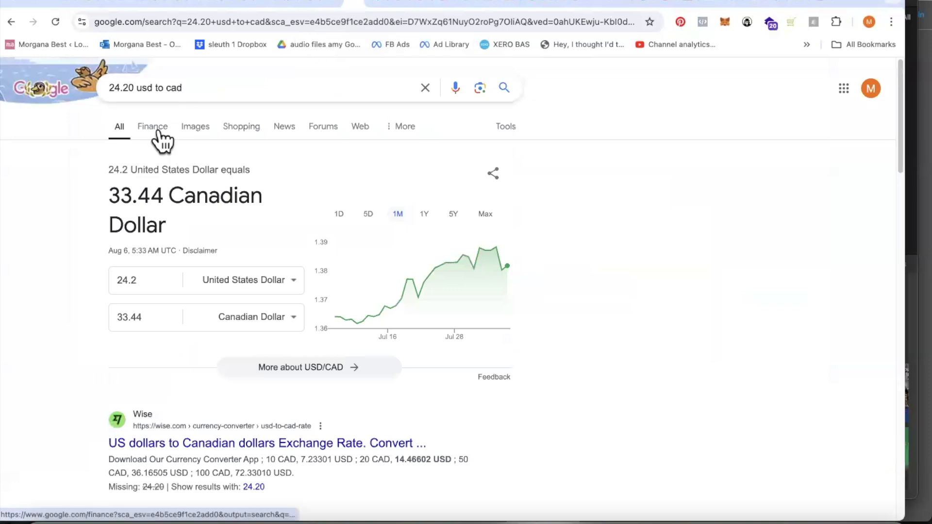
left_click_drag(136, 91, 100, 89)
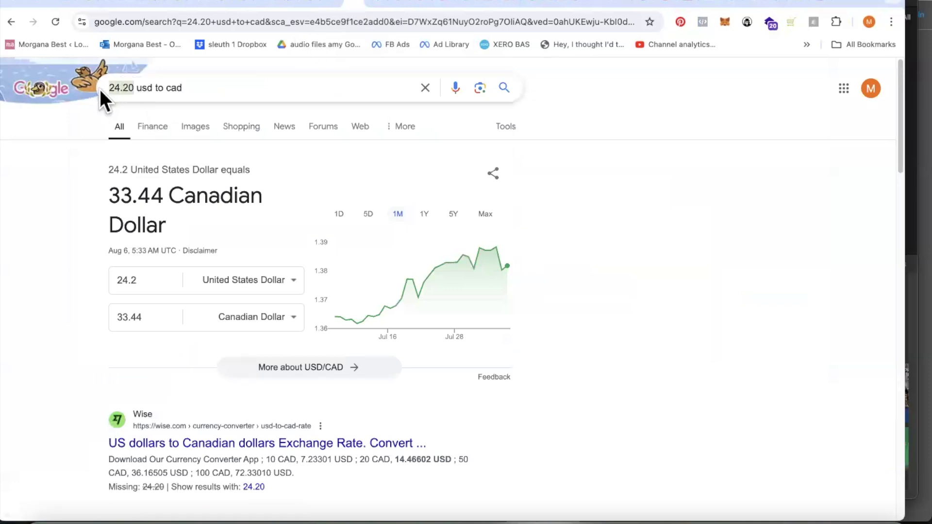
type("36")
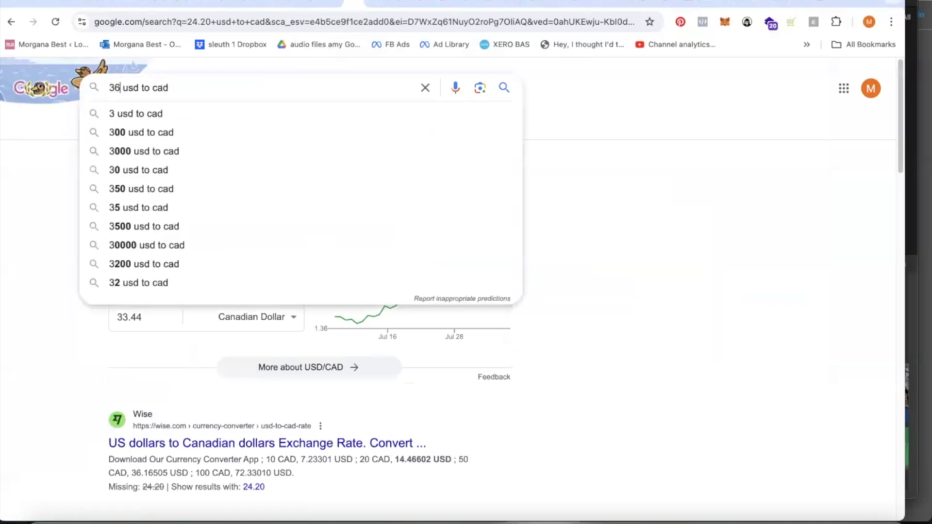
type(".90")
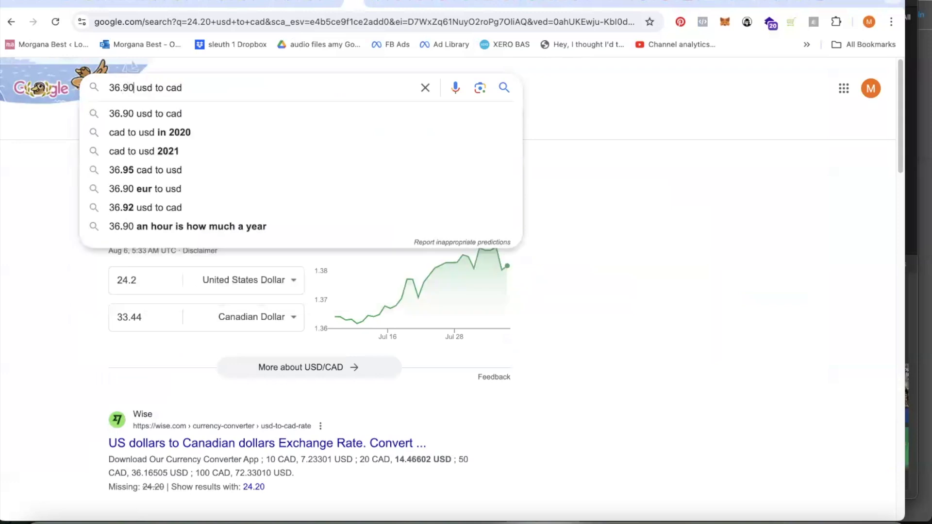
key("Return")
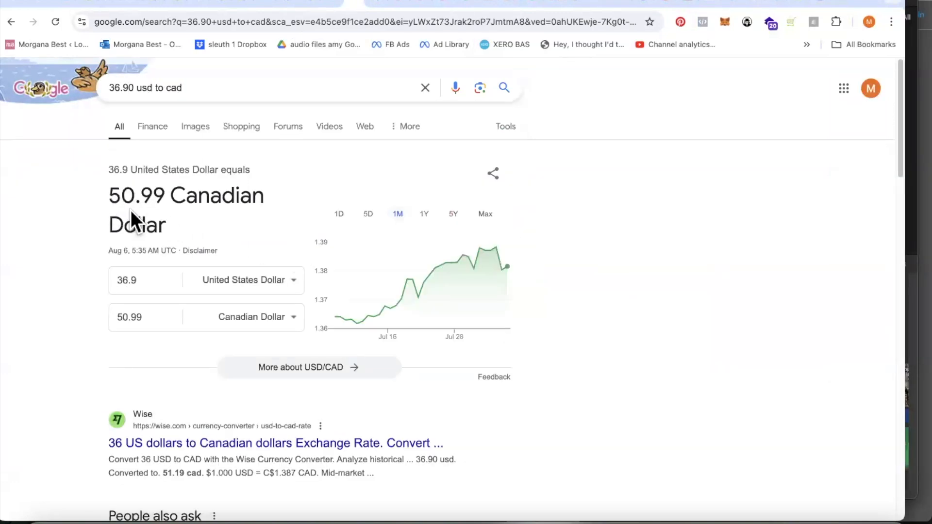
Return to the Shopify rate form, set the price to 50.99 CAD and finish adding the 5–10 kg rate.
left_click(334, 5)
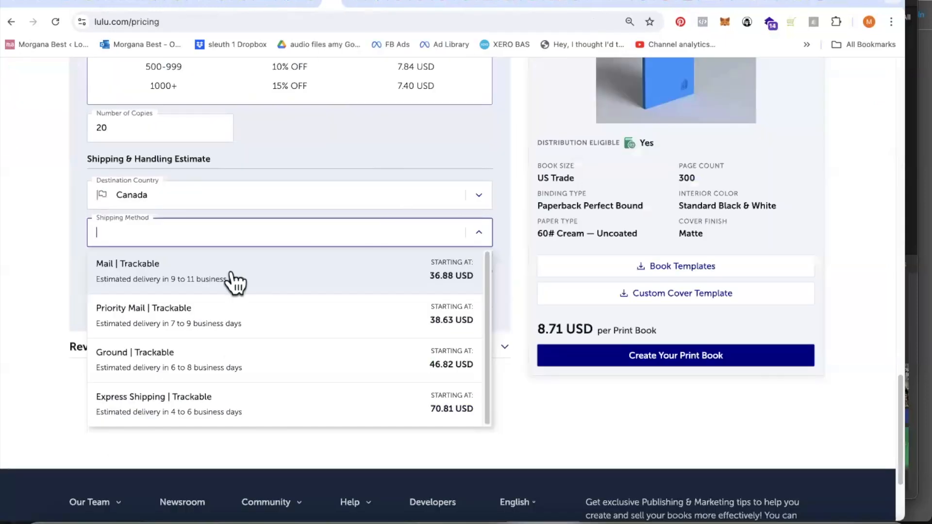
left_click(308, 3)
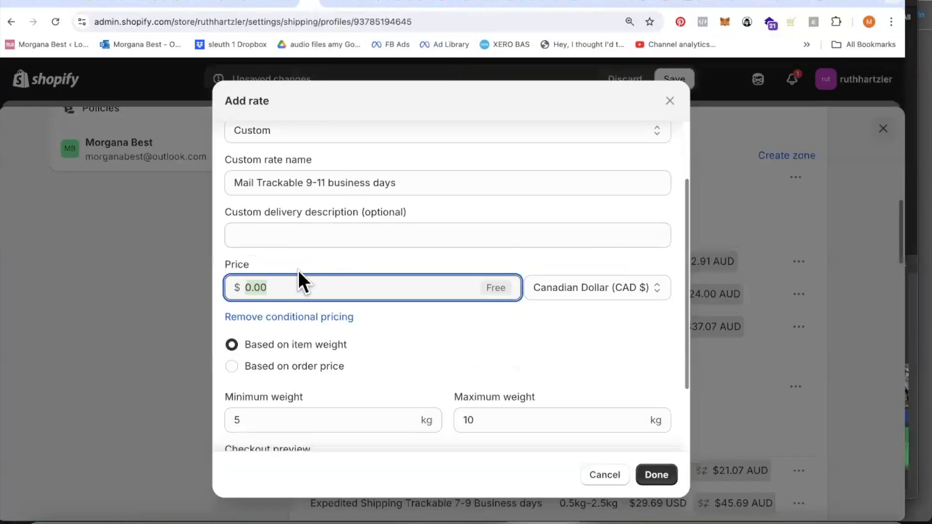
type("5")
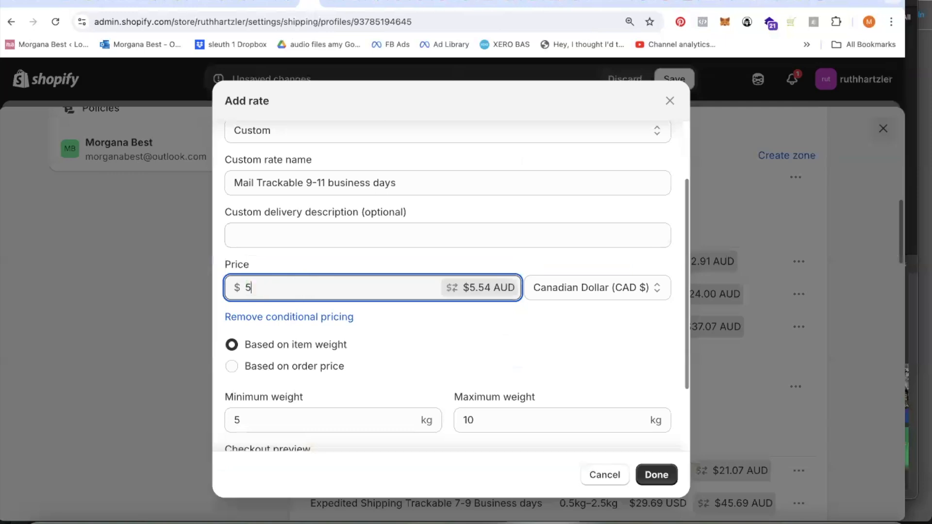
type("0.99")
left_click(657, 475)
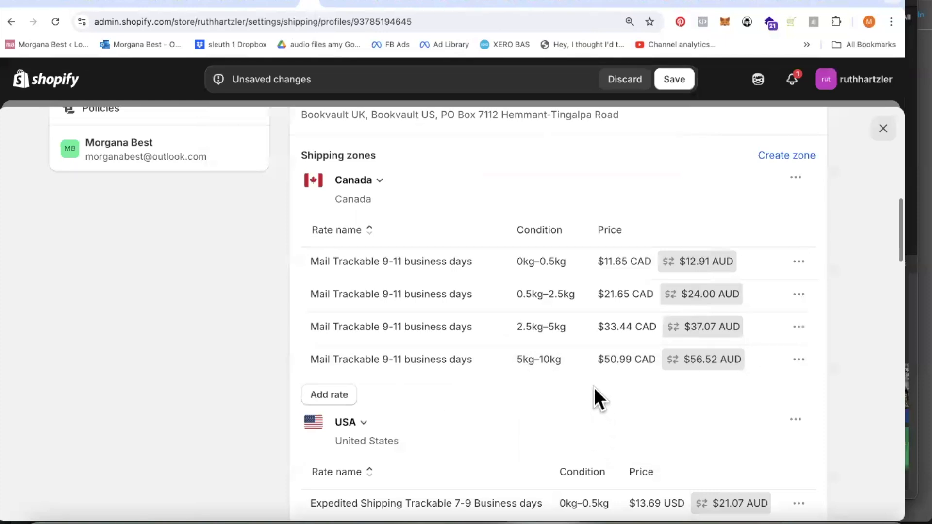
Start a new rate for the Canada zone with item-weight pricing up to 0.5 kg and set its shipping rate to Custom.
scroll(594, 387, "down", 1)
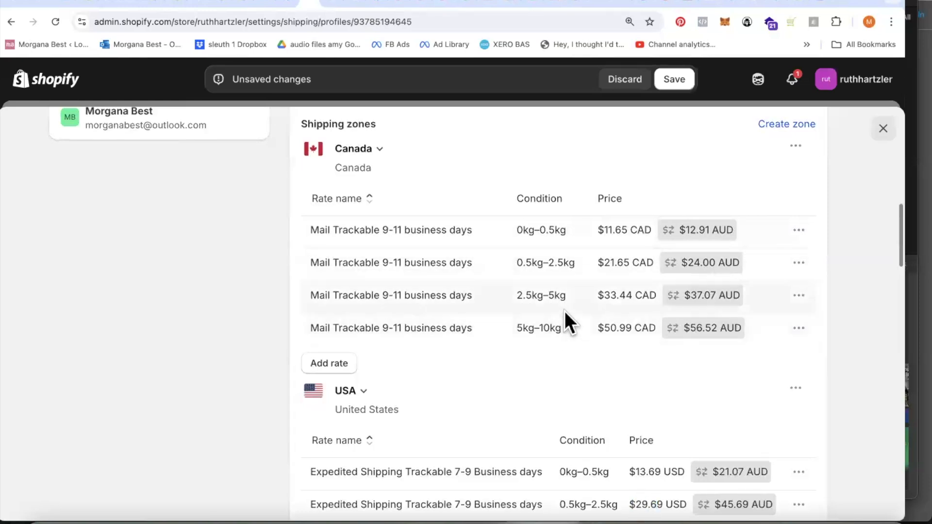
scroll(435, 316, "down", 1)
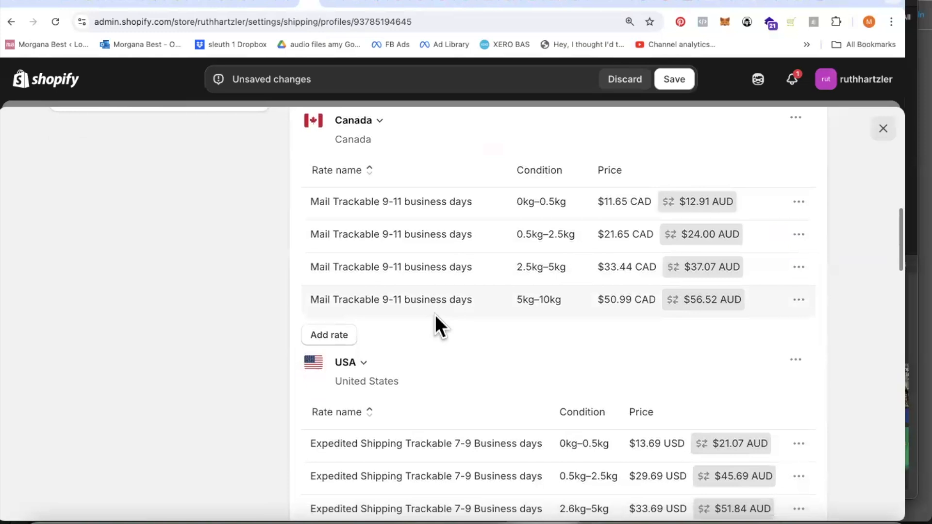
left_click(322, 340)
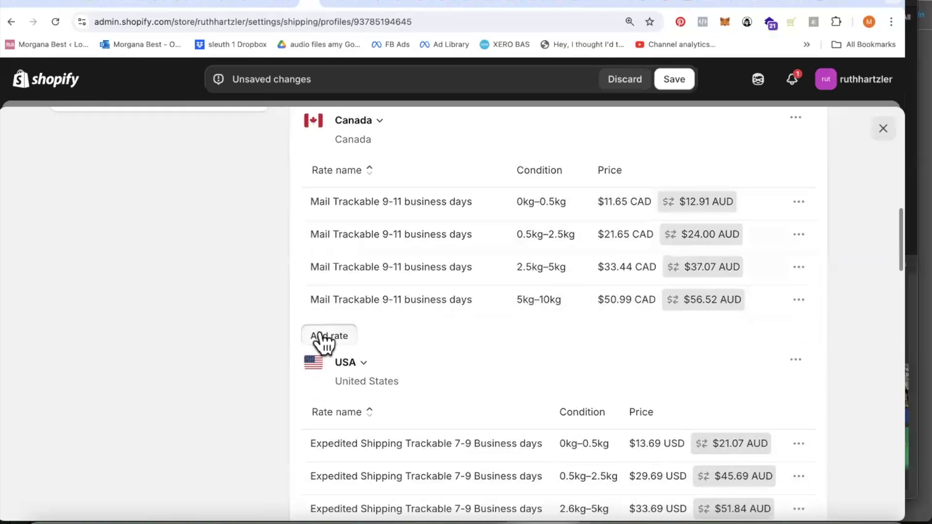
scroll(391, 307, "down", 3)
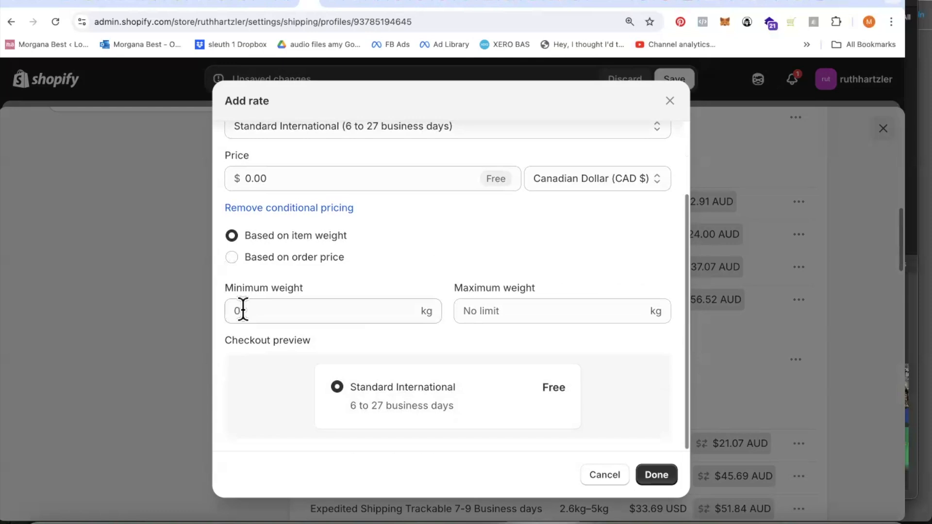
left_click(506, 314)
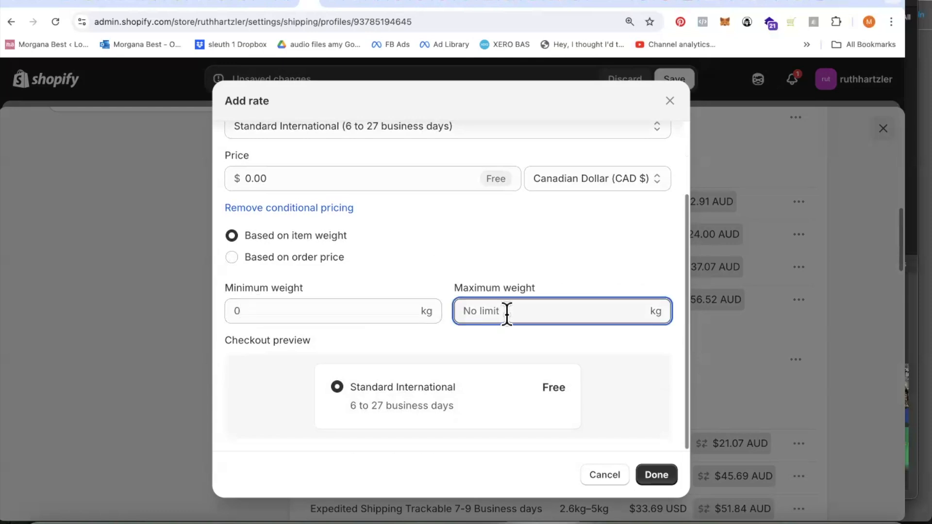
type(".5")
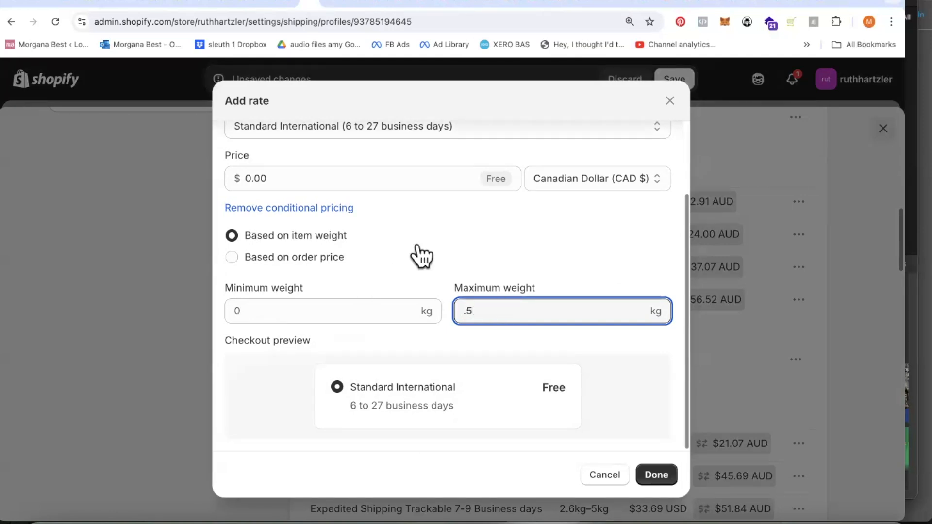
scroll(416, 243, "up", 3)
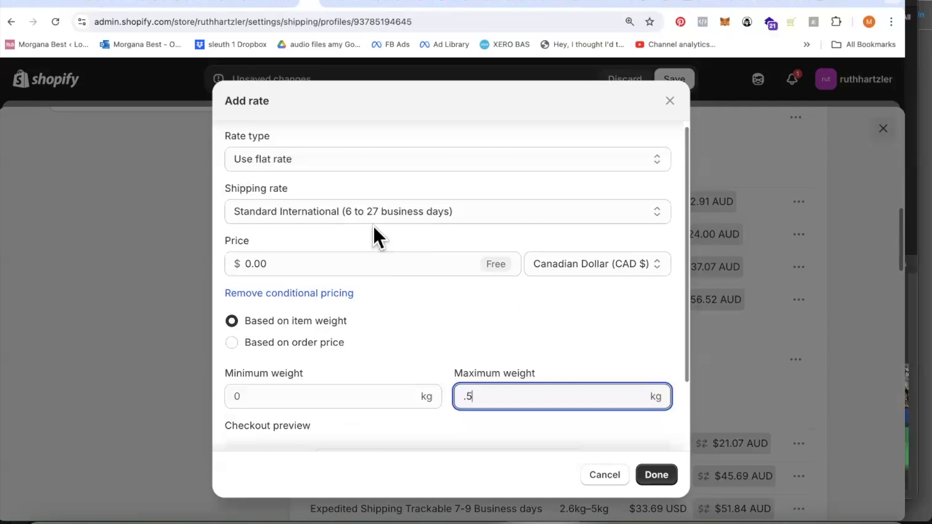
left_click(337, 209)
left_click(257, 228)
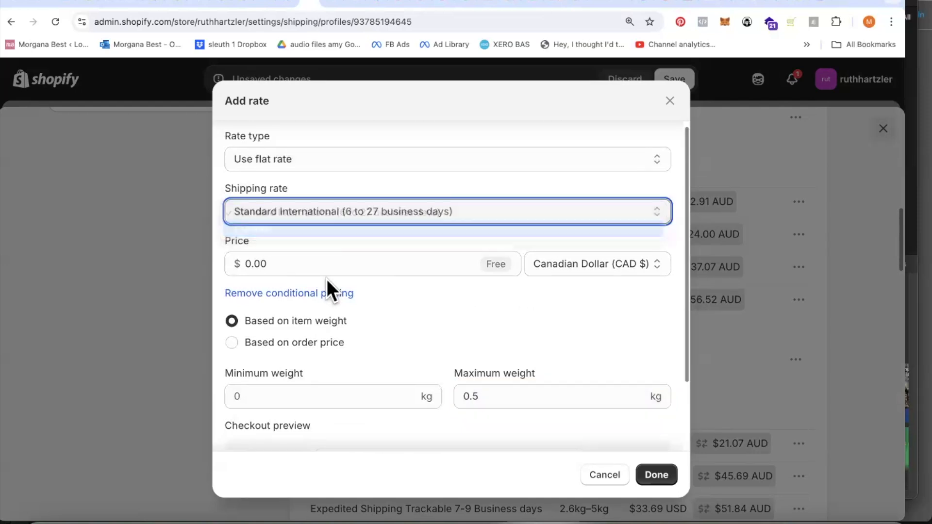
Switch to Lulu's pricing page, set the number of copies to 1 and check the shipping method prices for Canada.
left_click(330, 8)
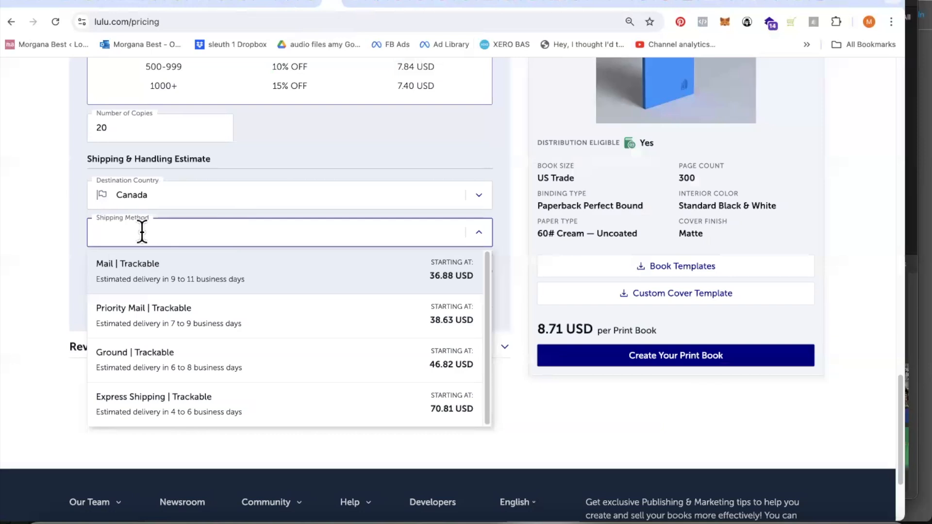
left_click(125, 133)
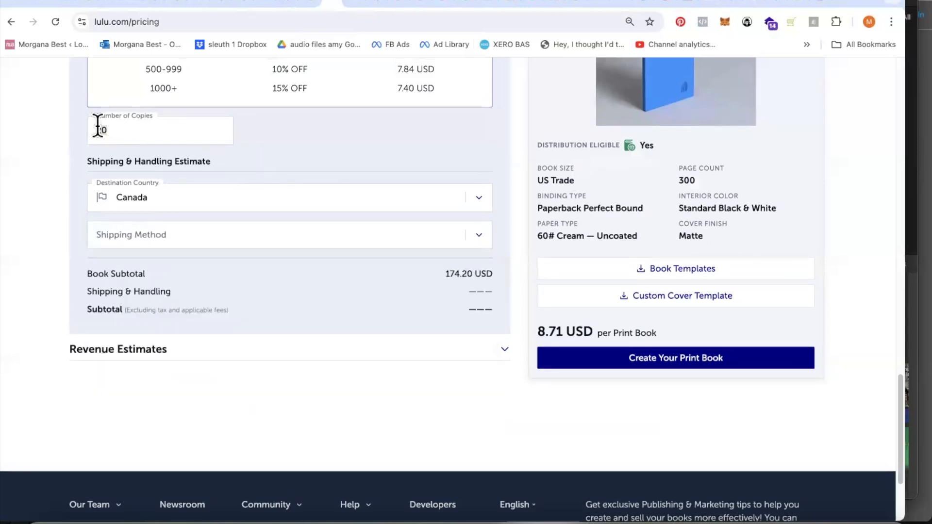
key("BackSpace")
key("BackSpace")
type("1")
left_click(479, 237)
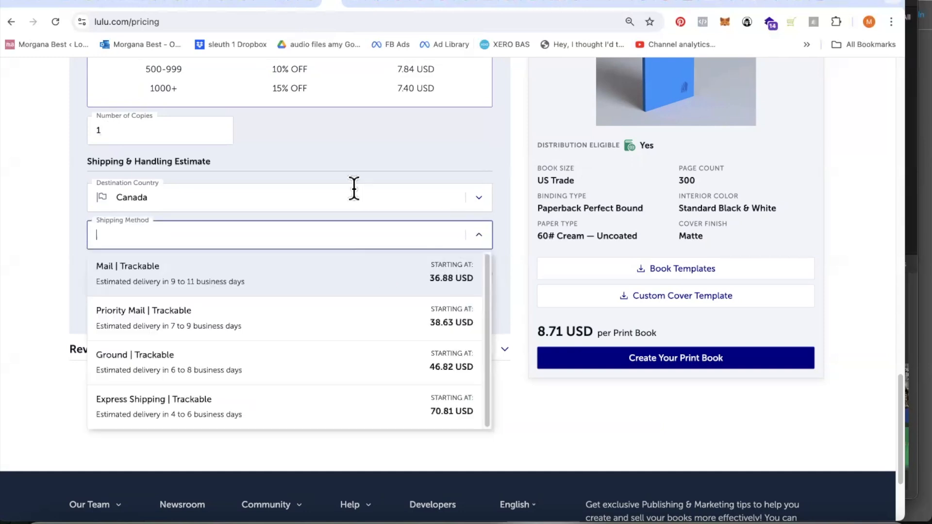
Try to refresh the one-copy shipping prices by reselecting Canada as the destination country and checking the shipping methods again.
left_click(130, 117)
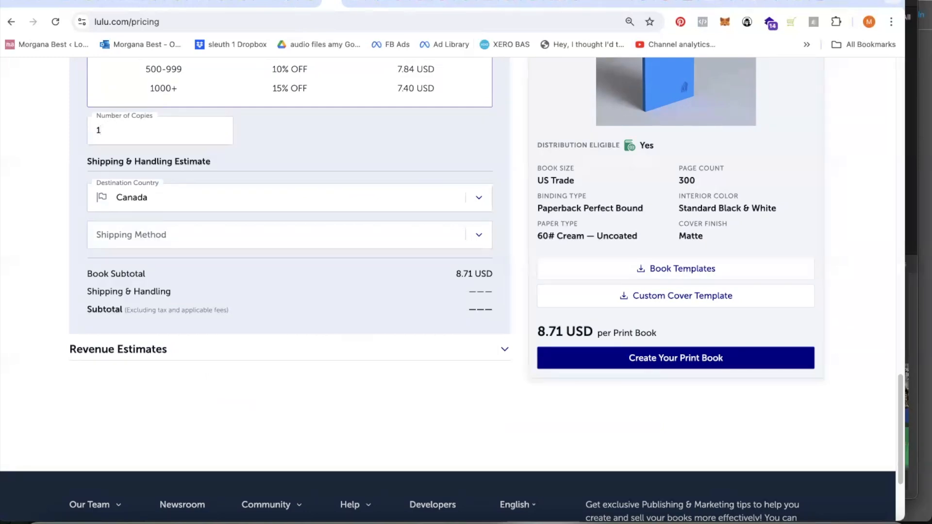
left_click(477, 196)
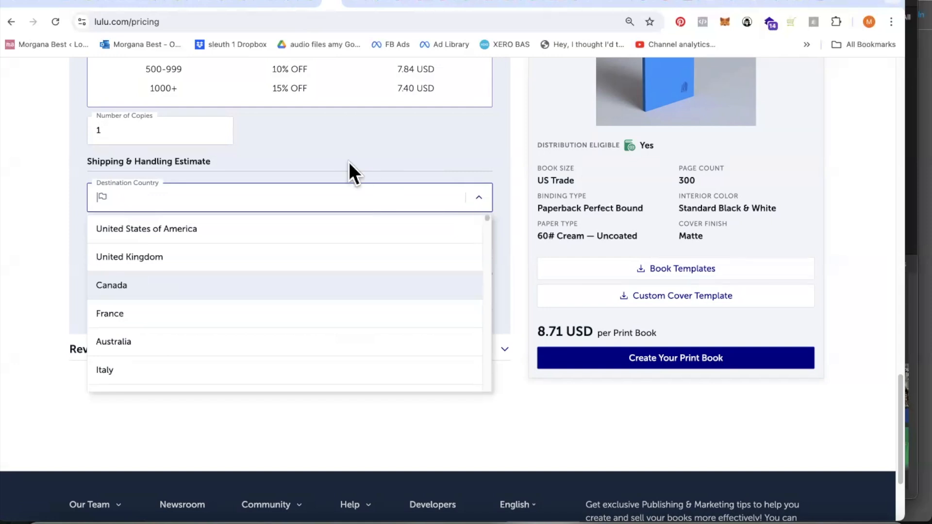
left_click(140, 288)
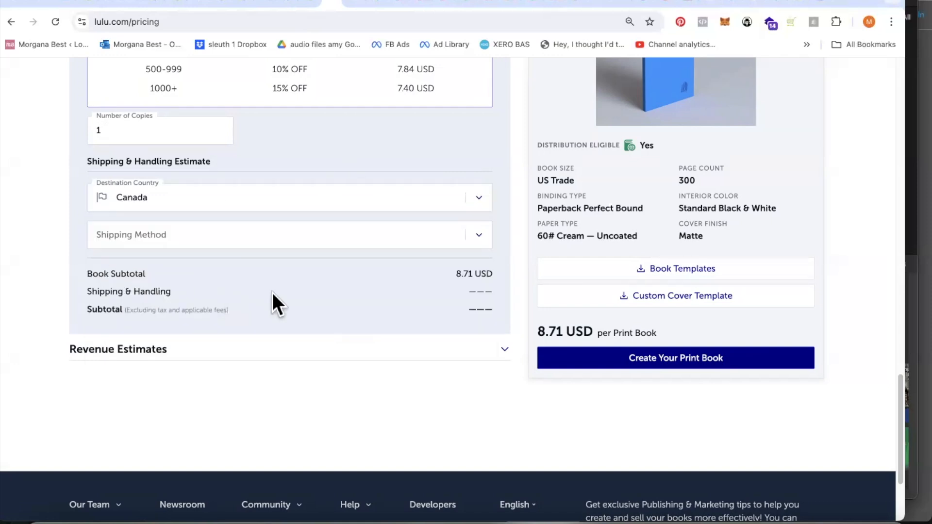
left_click(477, 240)
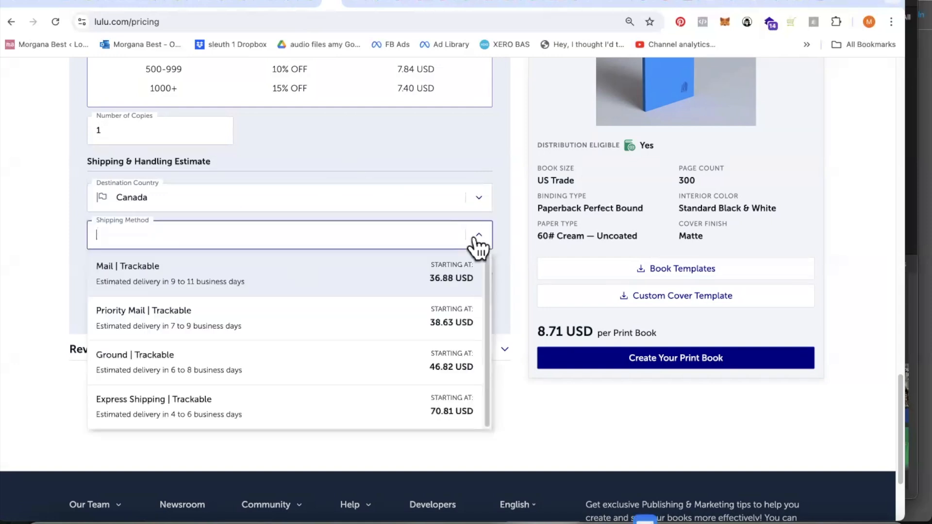
left_click(475, 239)
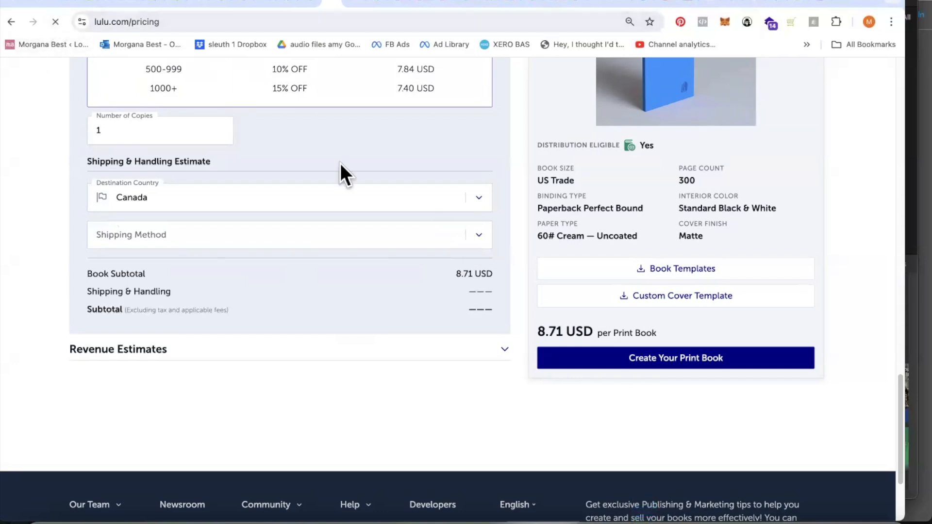
Reload the pricing calculator and set the print book's size to US Trade (6 x 9 in / 152 x 229 mm) with a page count of 300.
scroll(258, 184, "down", 4)
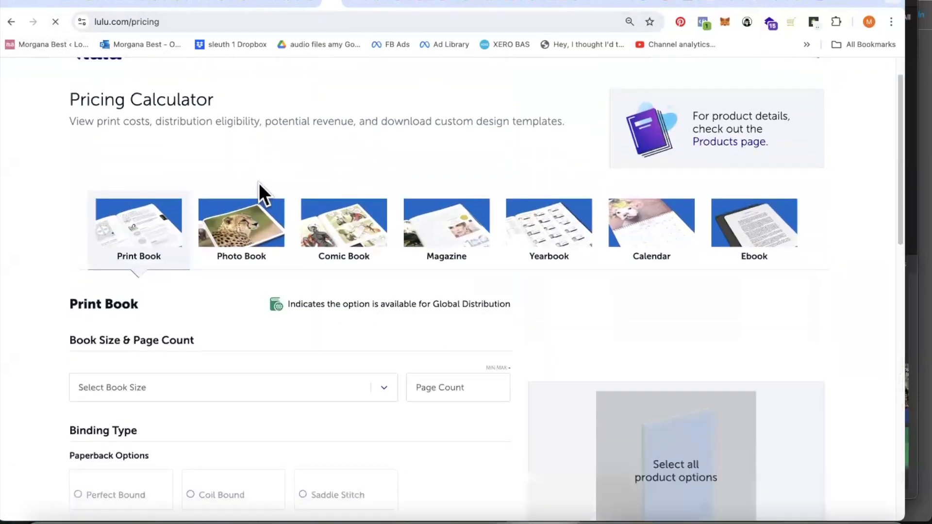
left_click(132, 241)
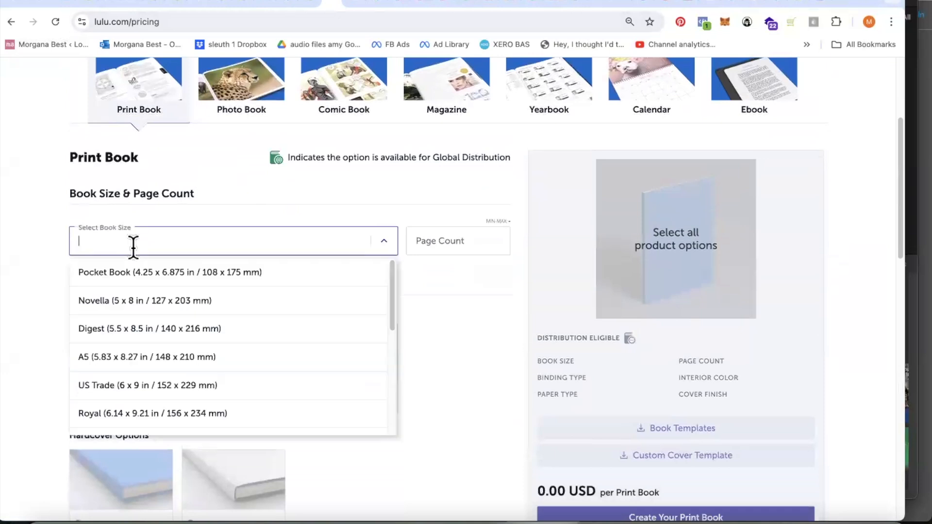
scroll(256, 345, "down", 1)
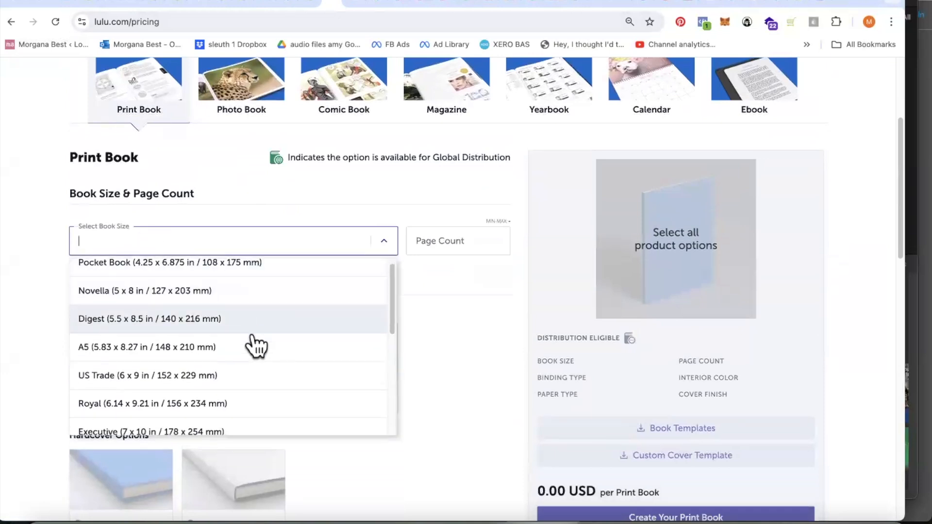
left_click(204, 375)
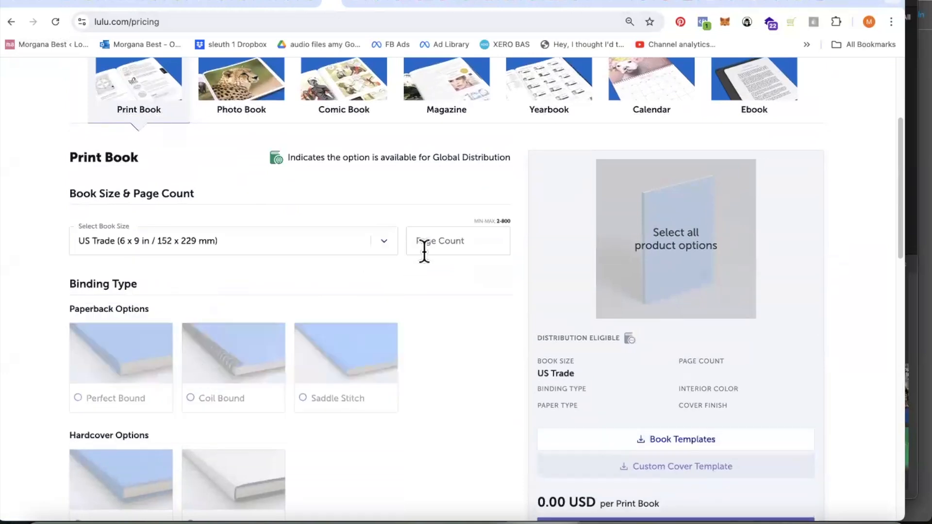
left_click(468, 248)
type("300")
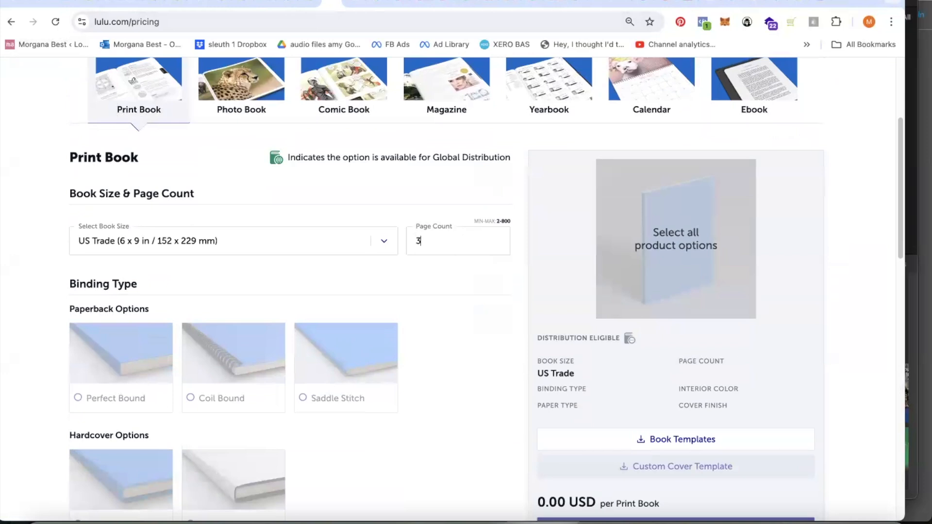
Choose Perfect Bound binding, Standard Black & White interior, 60# Cream — Uncoated paper and a Matte cover for the book.
scroll(335, 272, "down", 4)
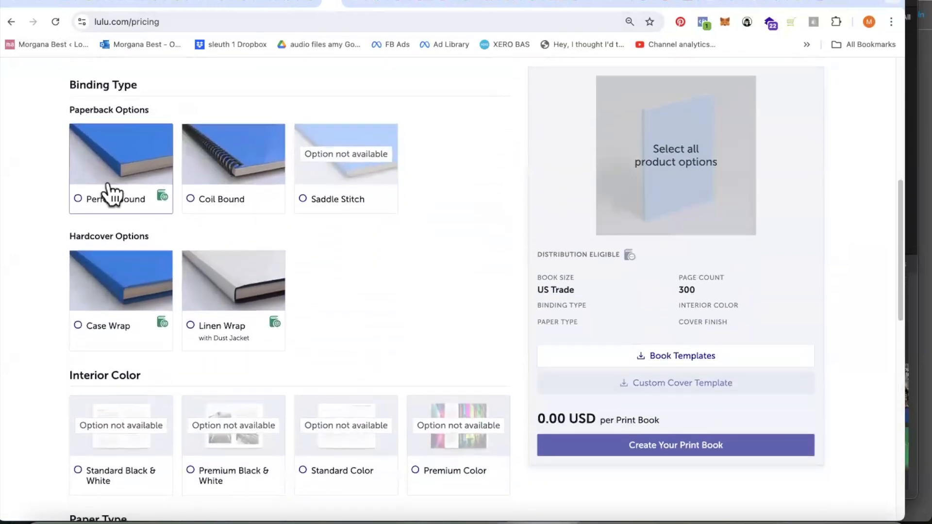
left_click(116, 200)
scroll(283, 291, "down", 2)
scroll(285, 281, "down", 3)
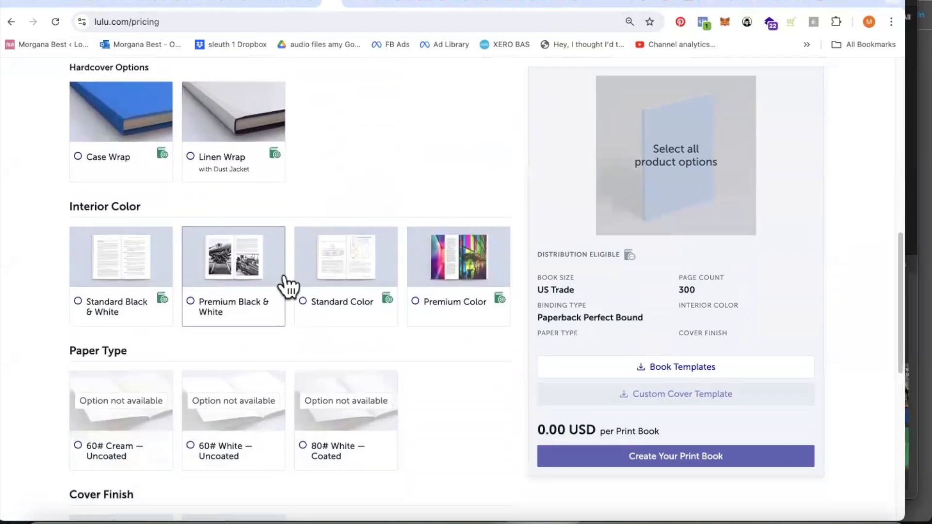
left_click(119, 233)
scroll(218, 292, "down", 3)
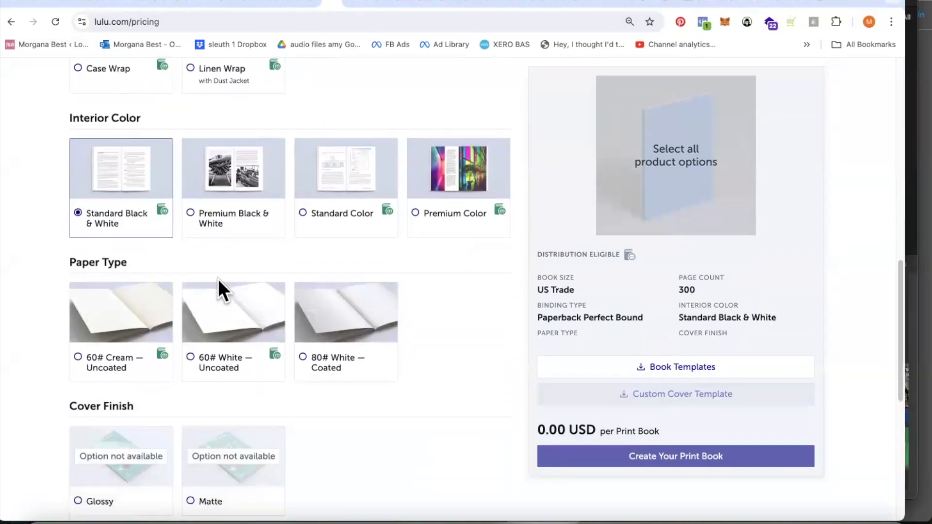
left_click(121, 235)
scroll(214, 311, "down", 2)
left_click(232, 330)
scroll(272, 340, "down", 5)
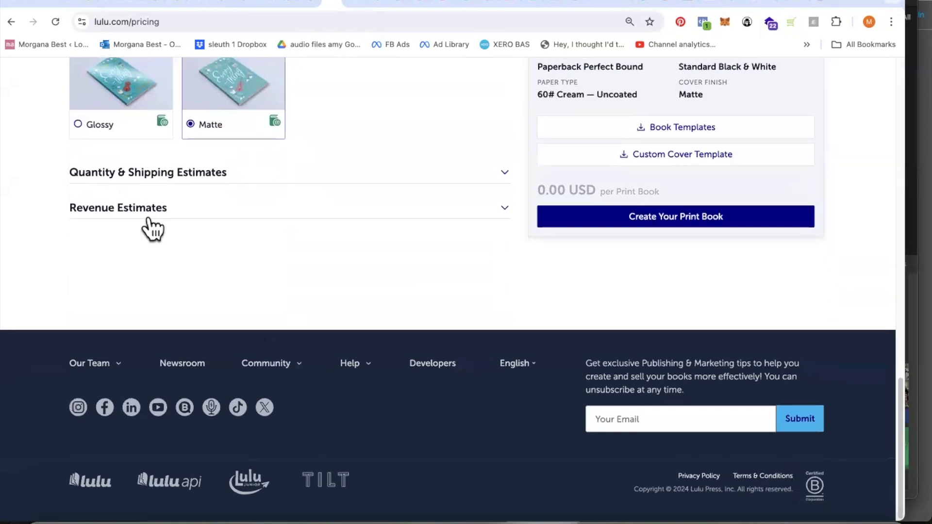
Expand the quantity and shipping estimates, choose Canada as the destination for 1 copy and check the shipping method prices.
left_click(170, 176)
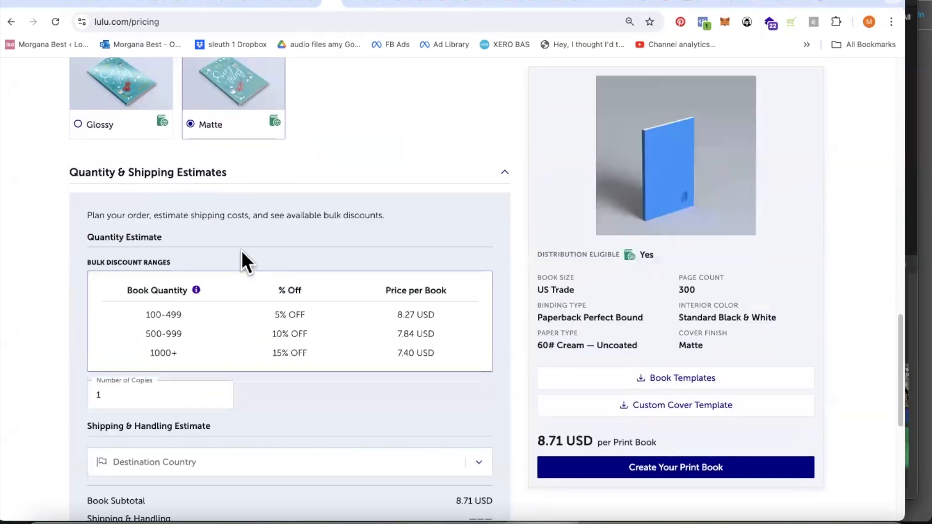
scroll(242, 238, "down", 6)
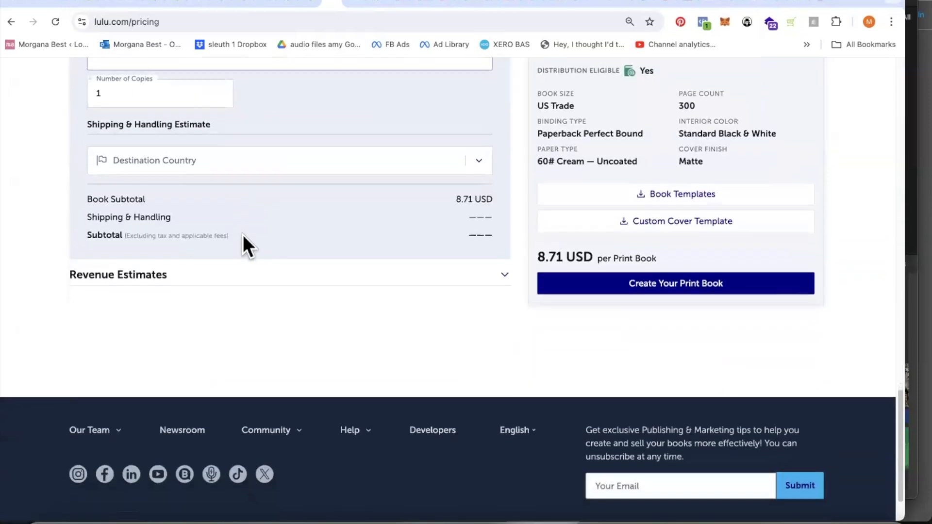
left_click(102, 92)
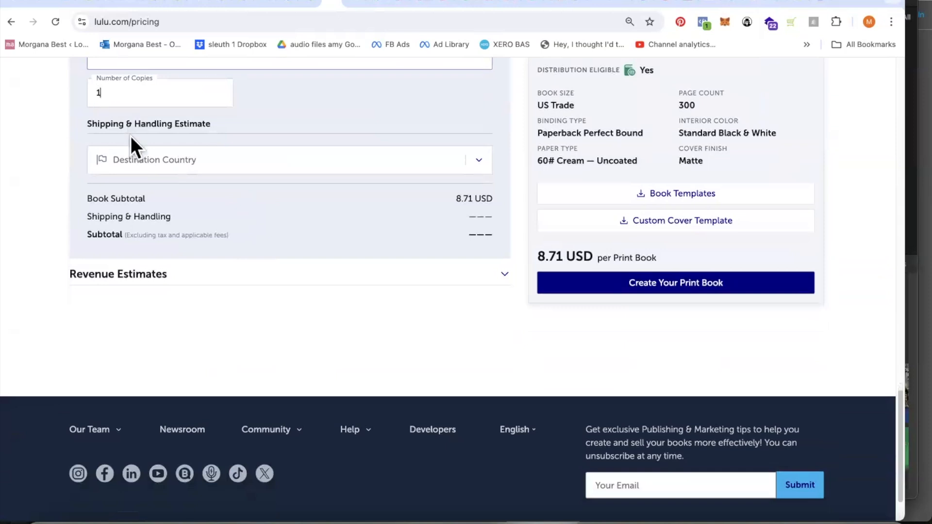
left_click(132, 151)
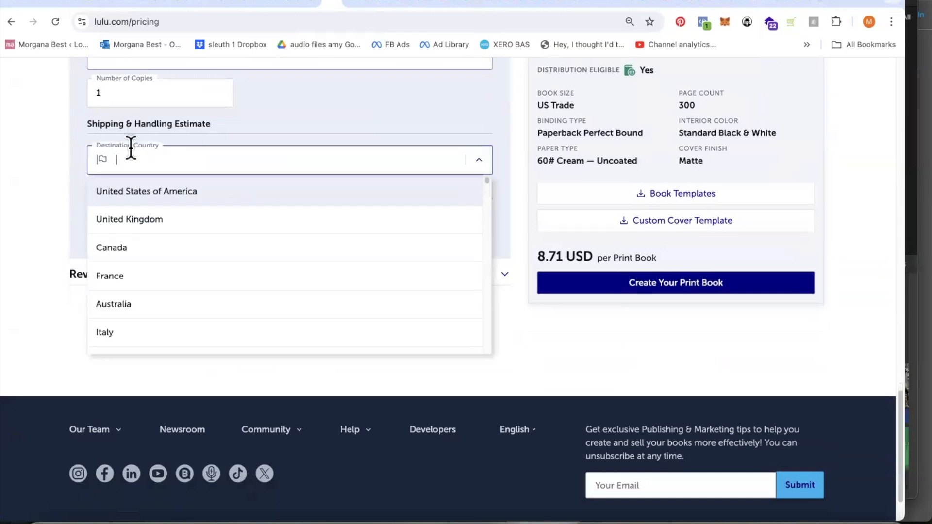
left_click(127, 253)
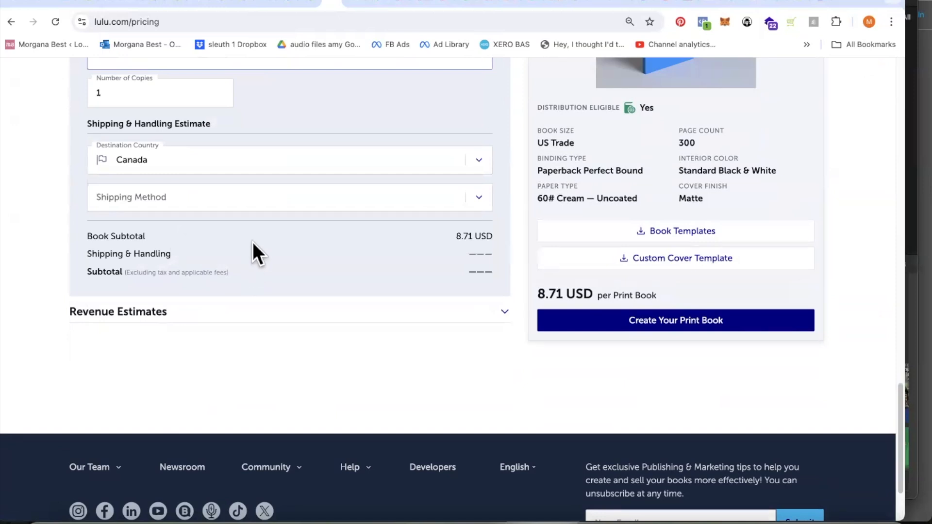
left_click(479, 199)
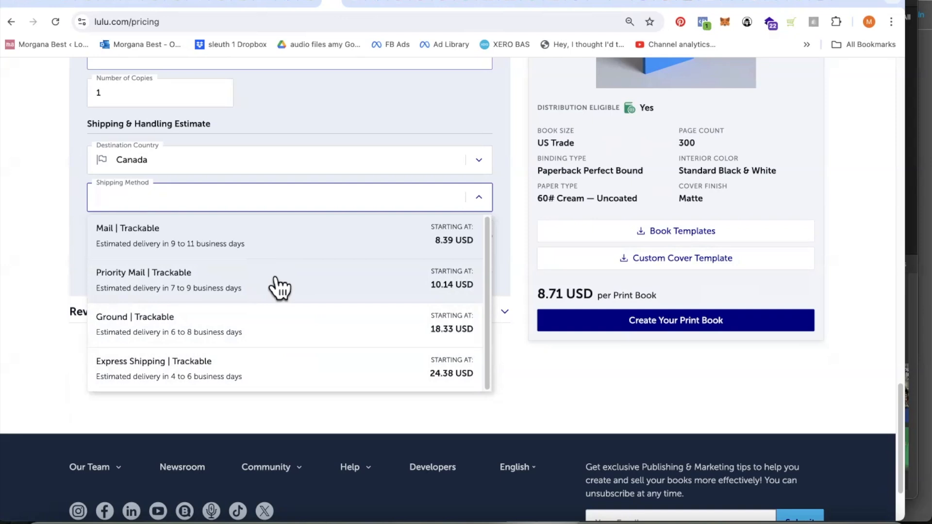
Return to the Shopify rate form and name the custom rate "Priority Trackable 7-9 Buisness Days".
left_click(311, 5)
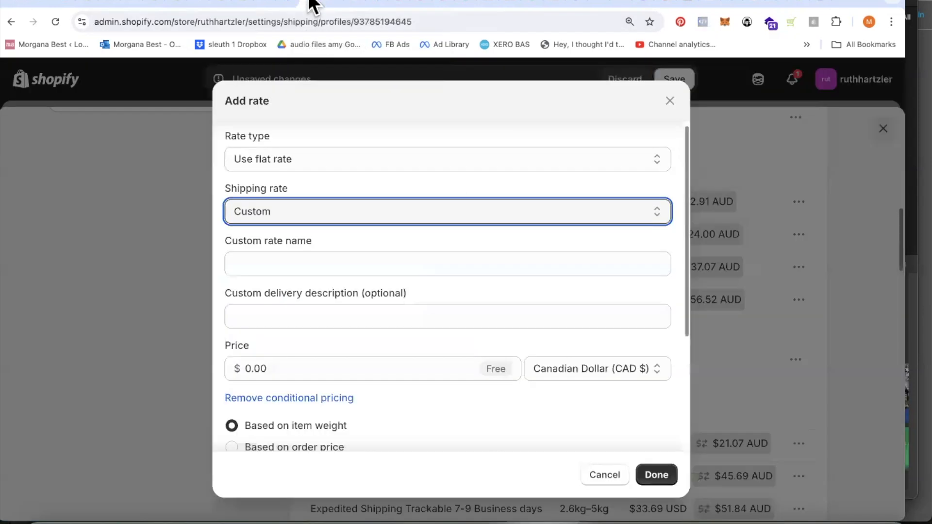
left_click(281, 268)
type("Pri")
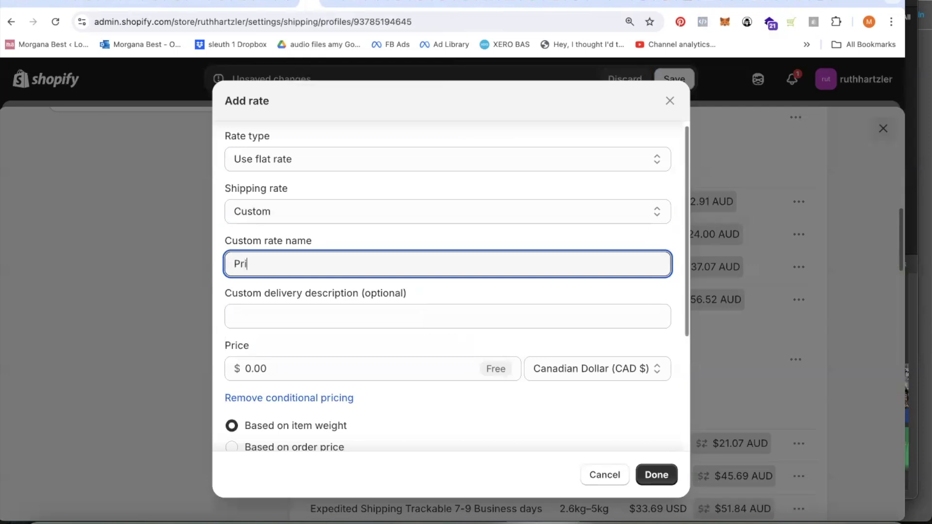
type("ority Trackable 7-9 Bui")
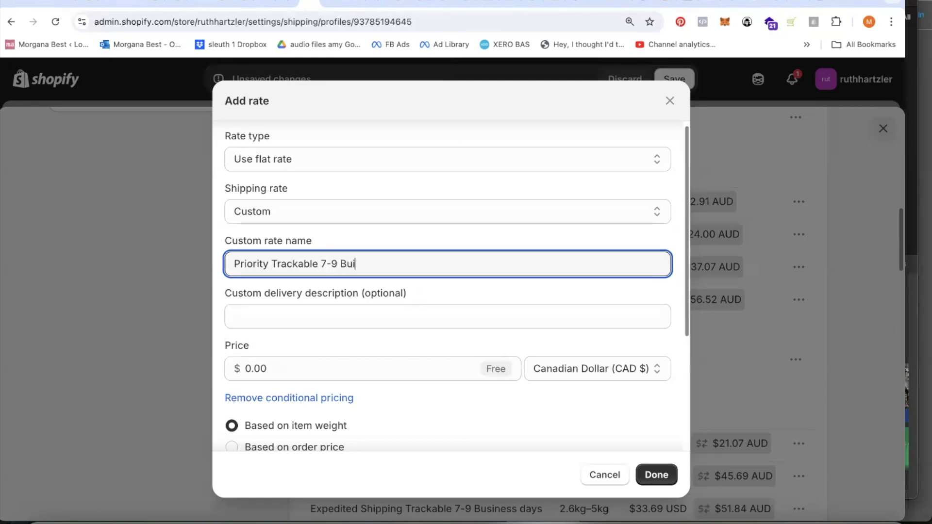
type("sness Days")
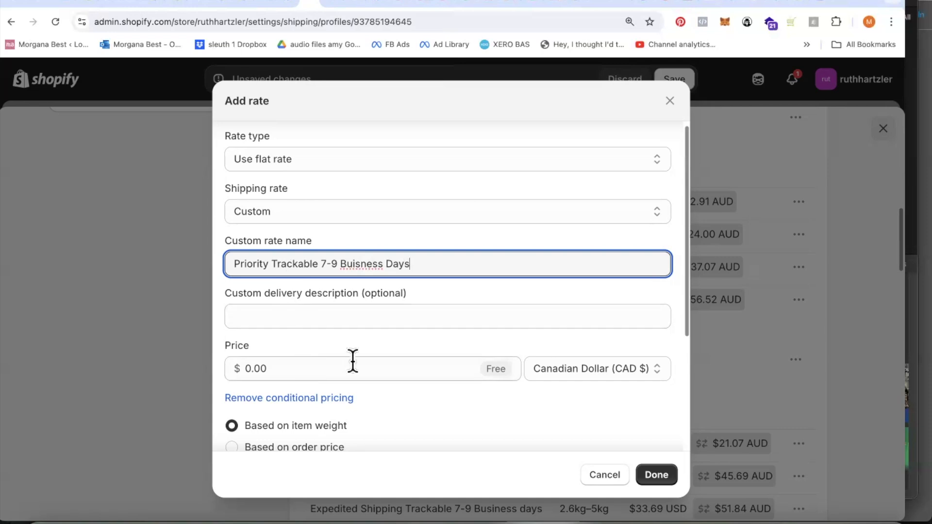
Correct the spelling in the custom rate name to "Priority Trackable 7-9 Business Days" and copy the whole name.
right_click(369, 264)
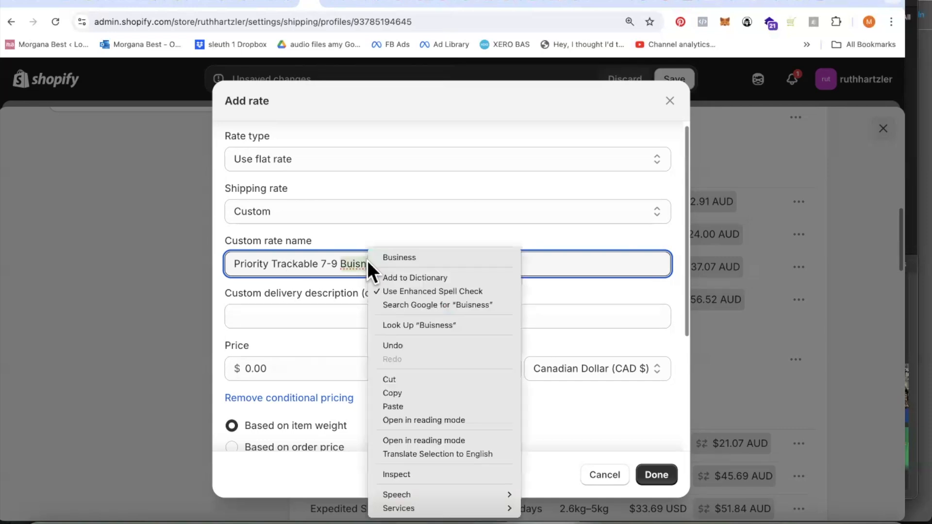
left_click(394, 253)
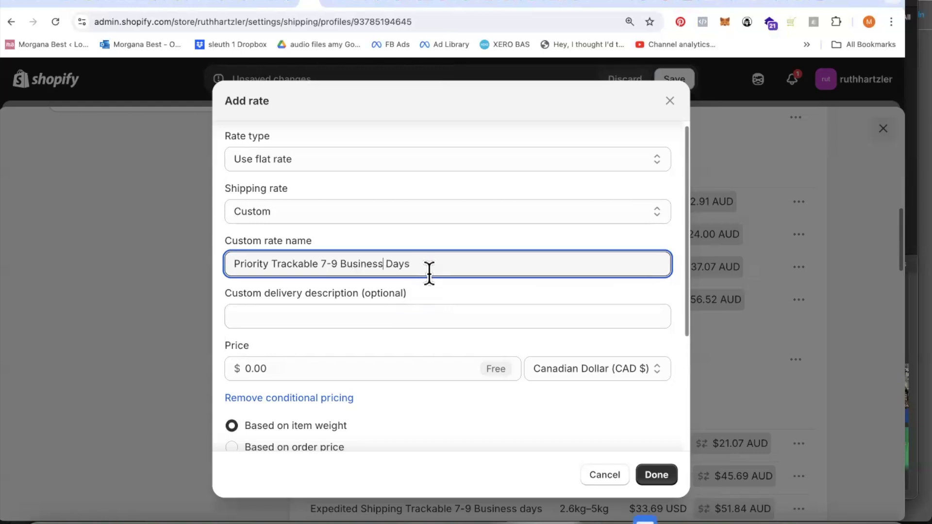
left_click_drag(422, 262, 237, 262)
right_click(259, 261)
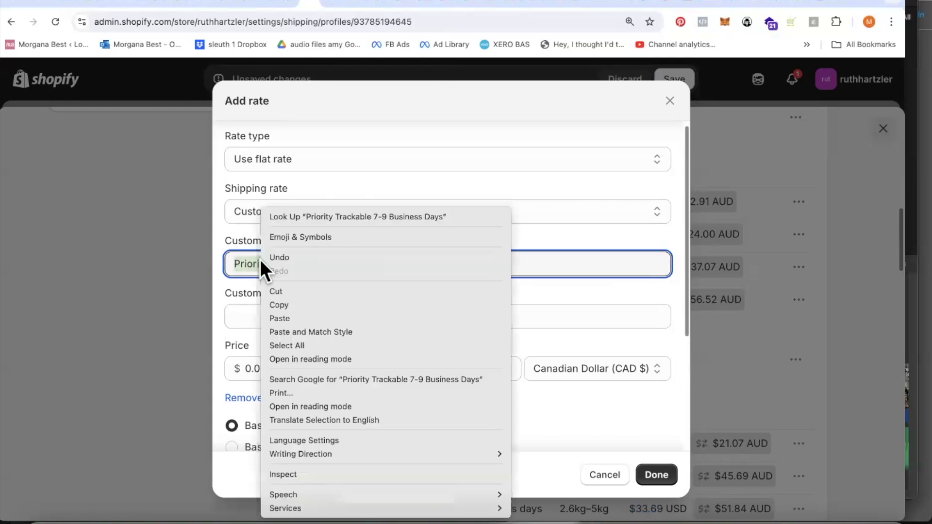
left_click(396, 303)
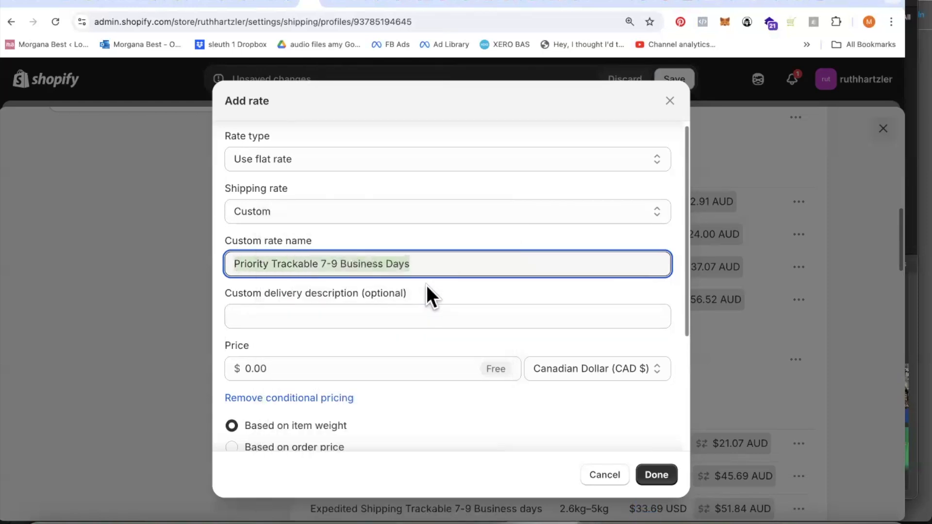
Check Lulu's Priority Mail price for one copy to Canada and search Google for "10.14 usd to cad".
scroll(423, 211, "down", 1)
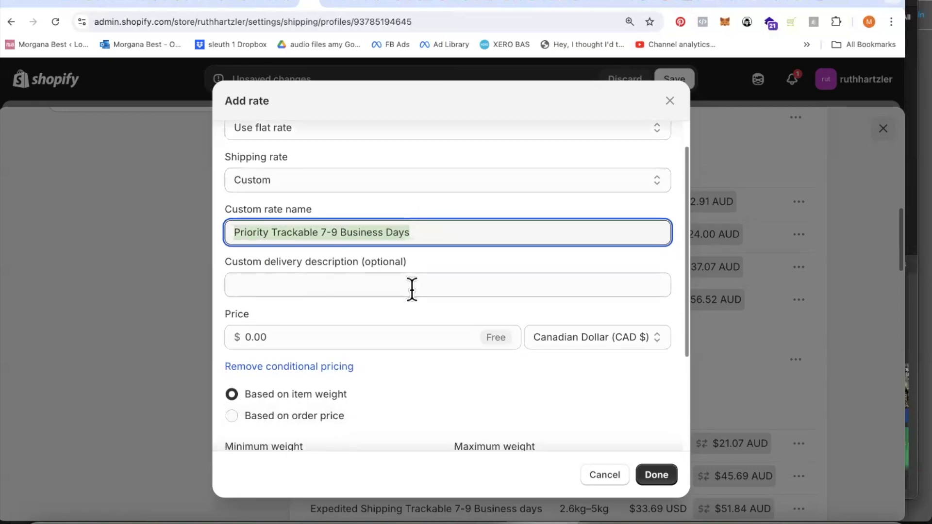
scroll(398, 311, "down", 1)
scroll(398, 311, "down", 5)
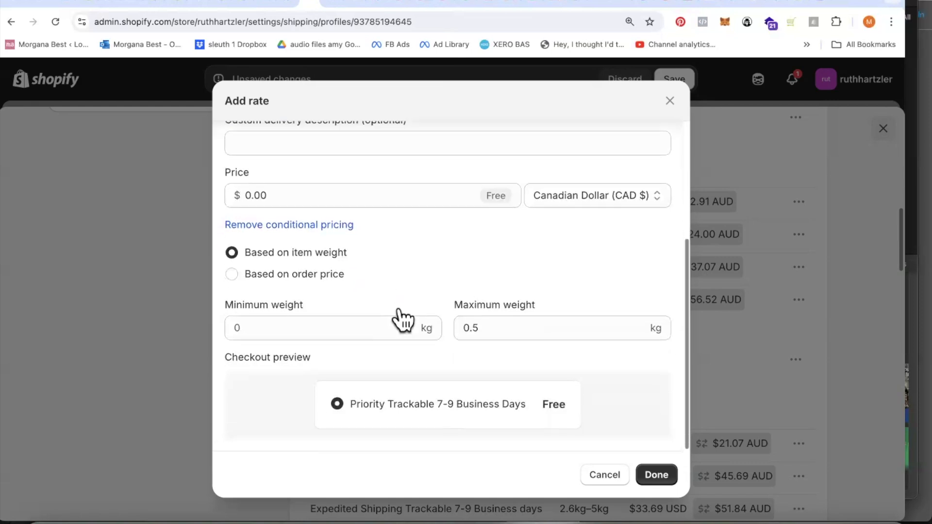
scroll(410, 272, "up", 3)
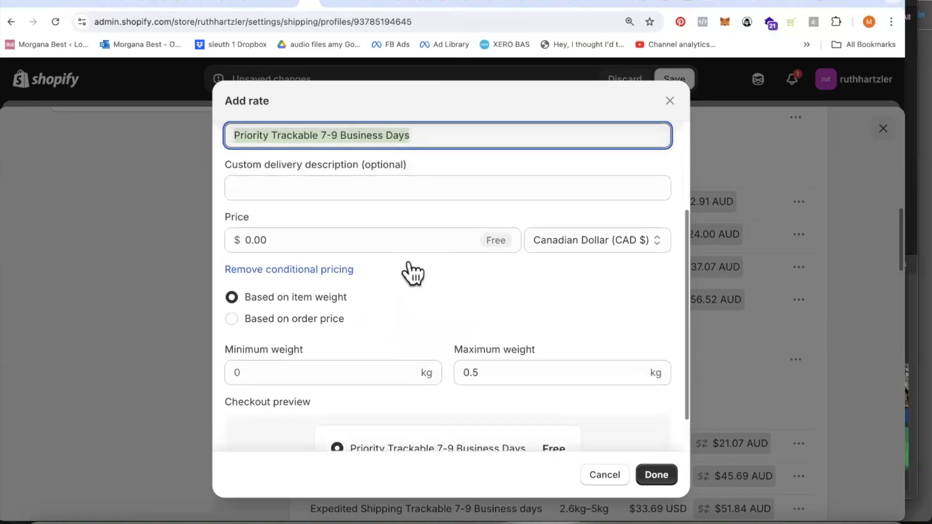
left_click(333, 3)
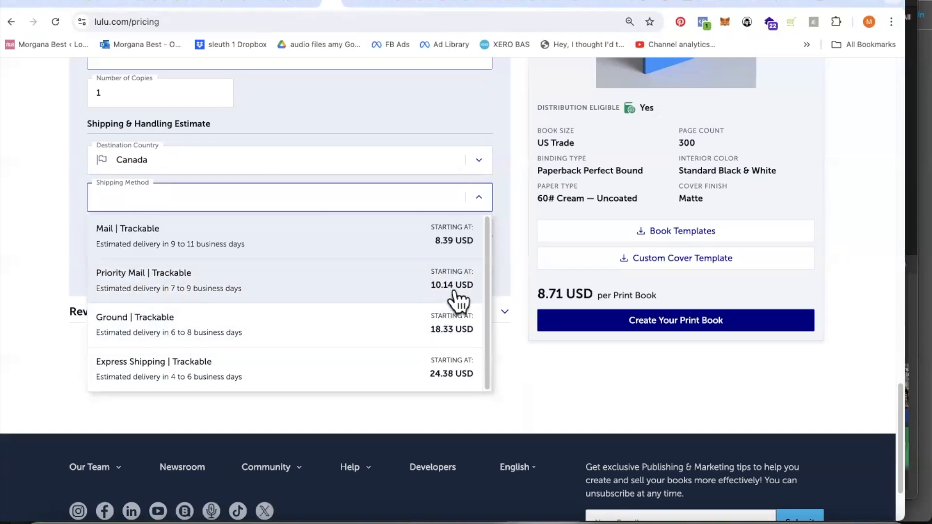
left_click(416, 4)
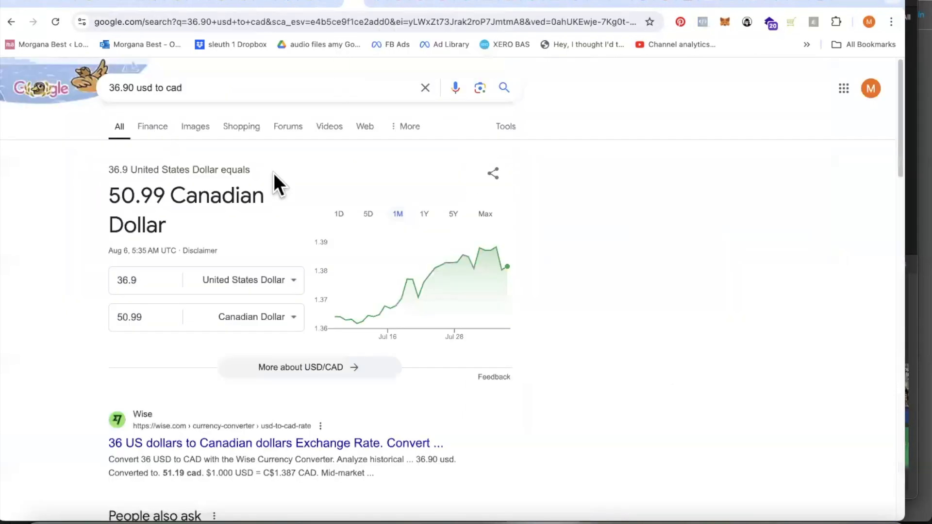
double_click(109, 81)
type("10")
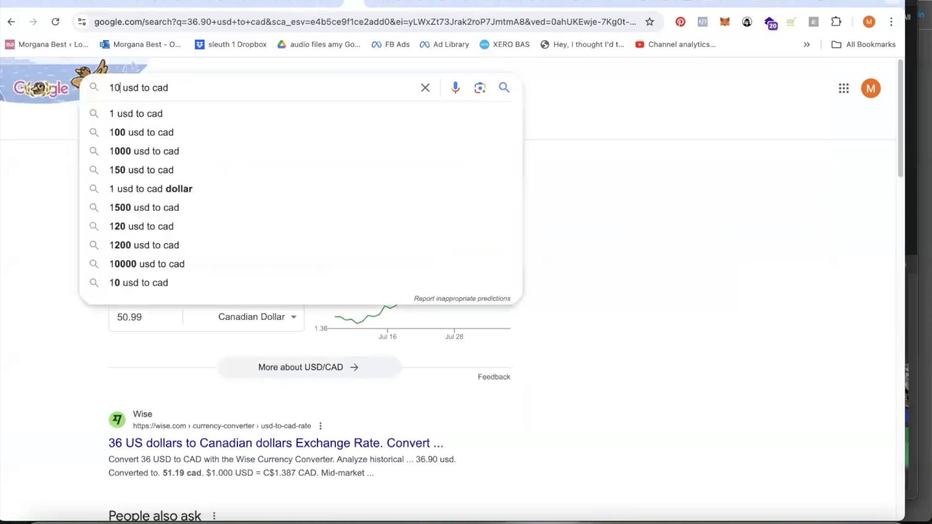
type(".")
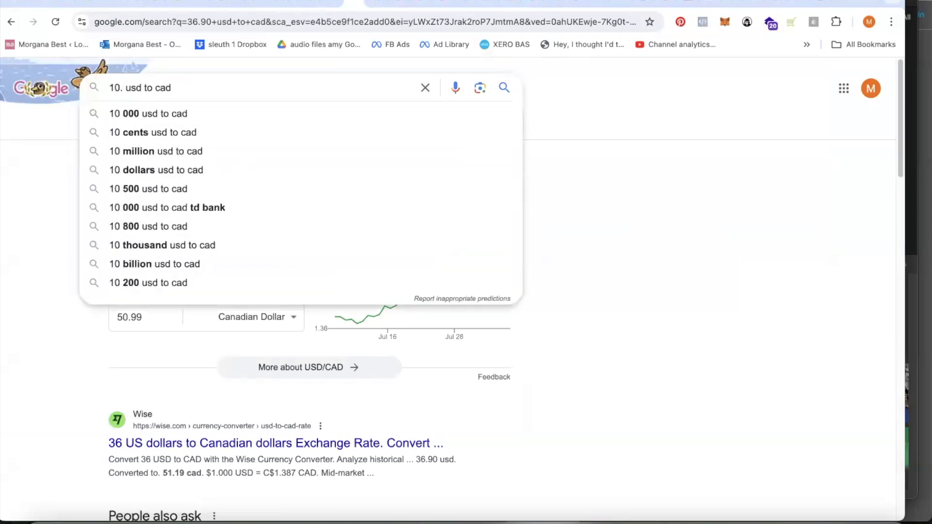
type("14")
key("Return")
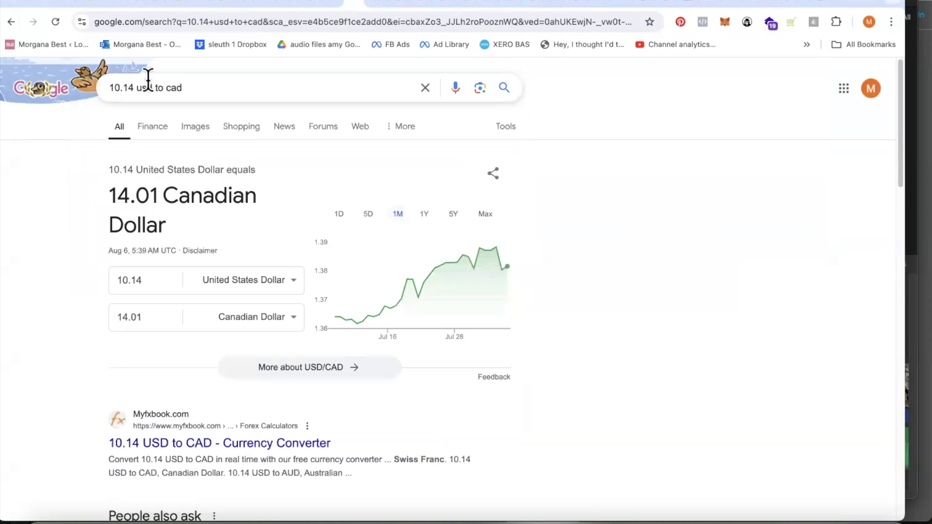
Return to the Shopify rate form, set the Priority rate's price to 13.99 CAD and finish adding the rate.
left_click(313, 4)
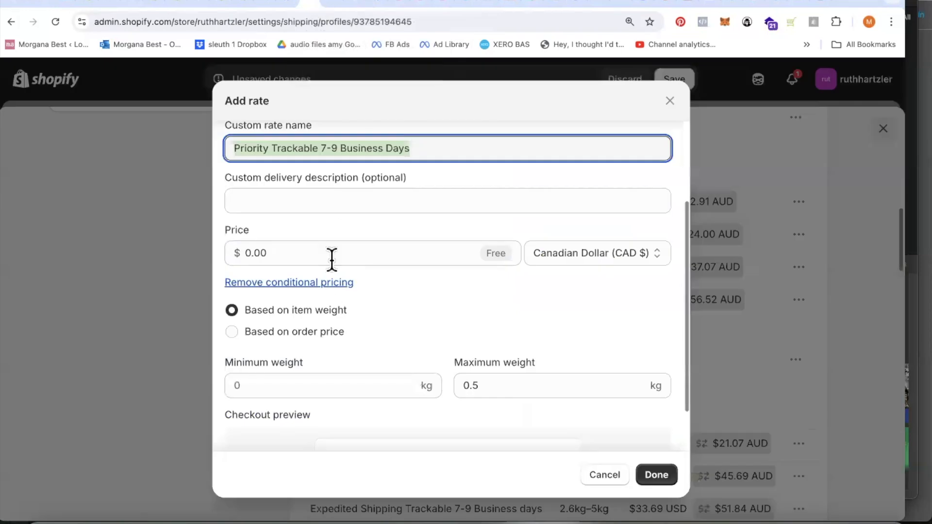
left_click(233, 251)
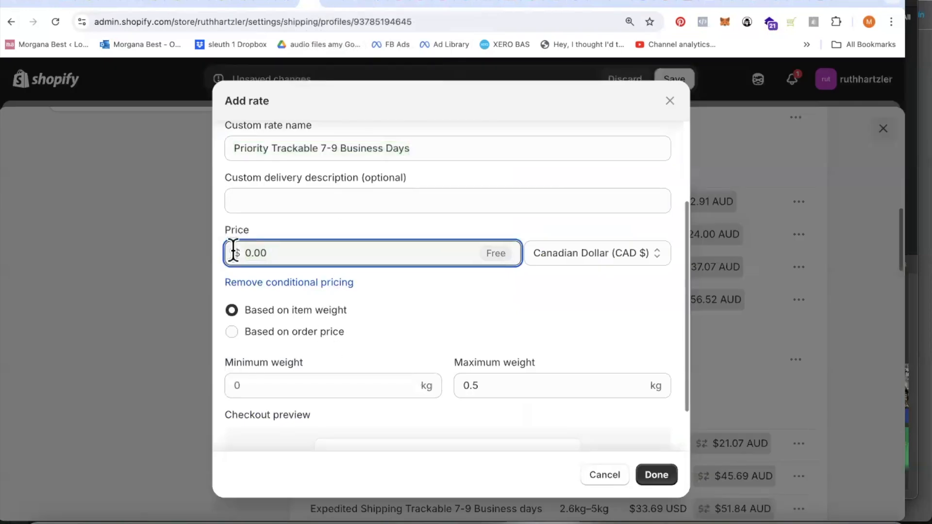
type("13")
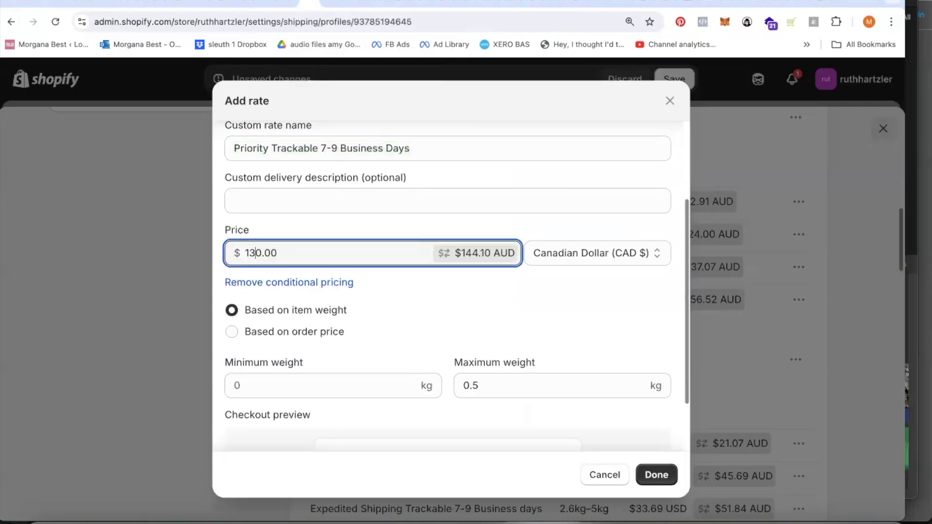
type(".99")
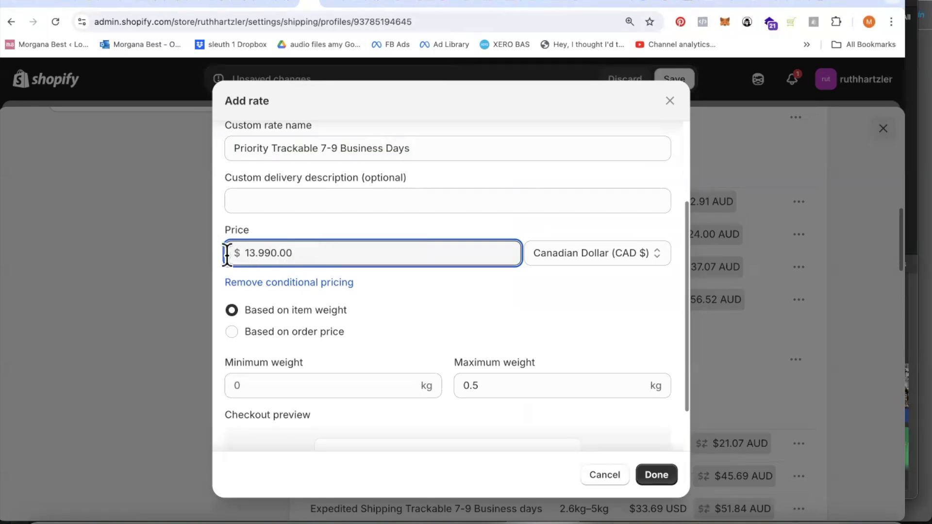
left_click_drag(298, 252, 271, 252)
key("BackSpace")
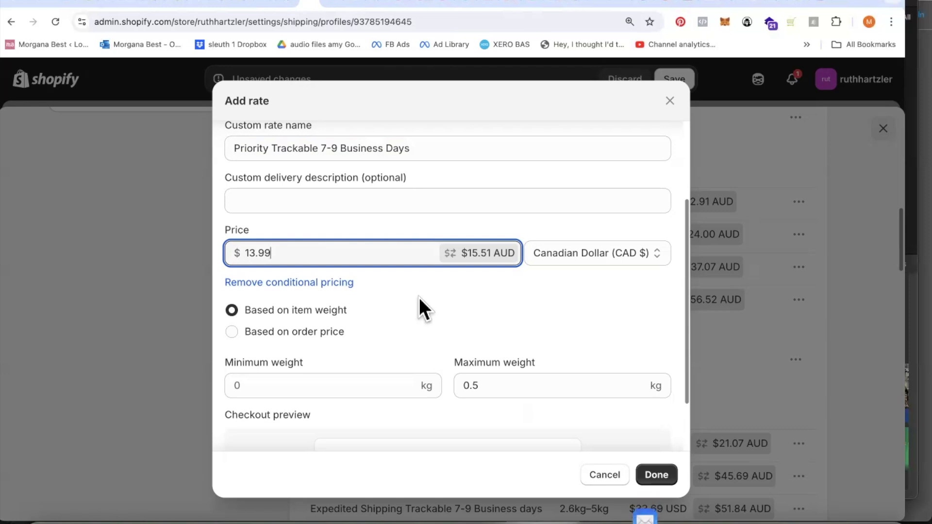
scroll(418, 298, "down", 1)
scroll(419, 299, "down", 1)
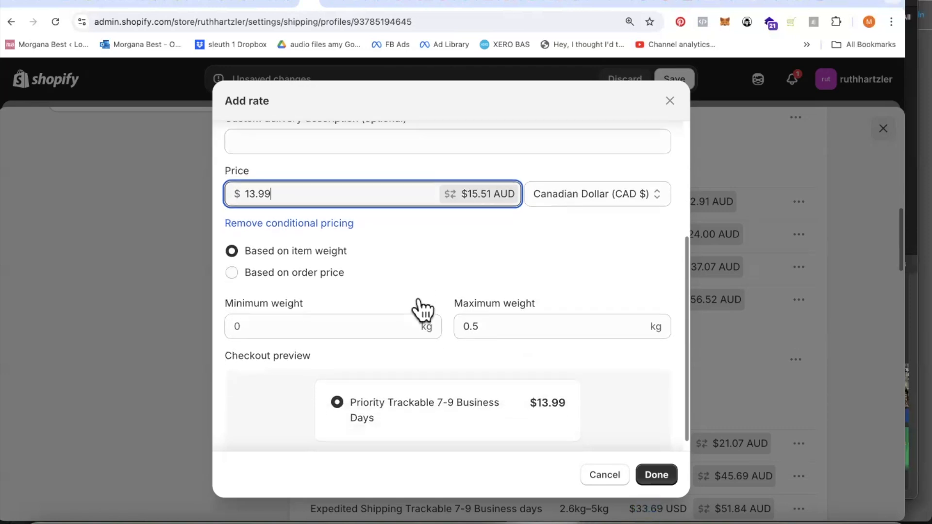
left_click(656, 474)
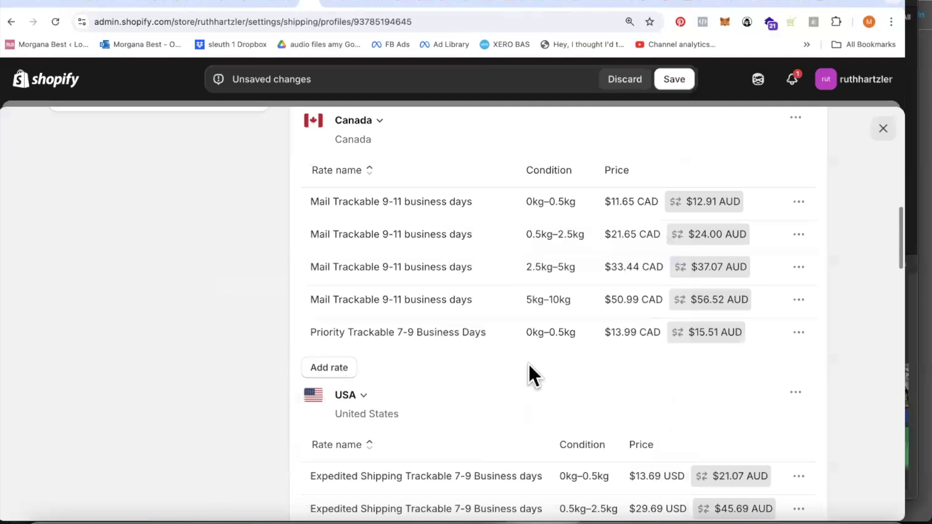
Start another custom rate in the Canada zone and paste "Priority Trackable 7-9 Business Days" as its name.
scroll(530, 367, "down", 3)
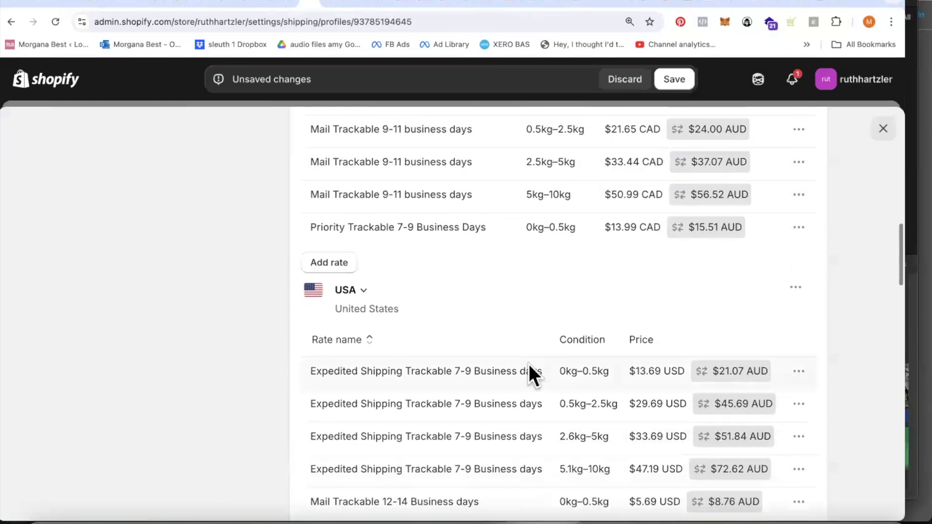
left_click(334, 263)
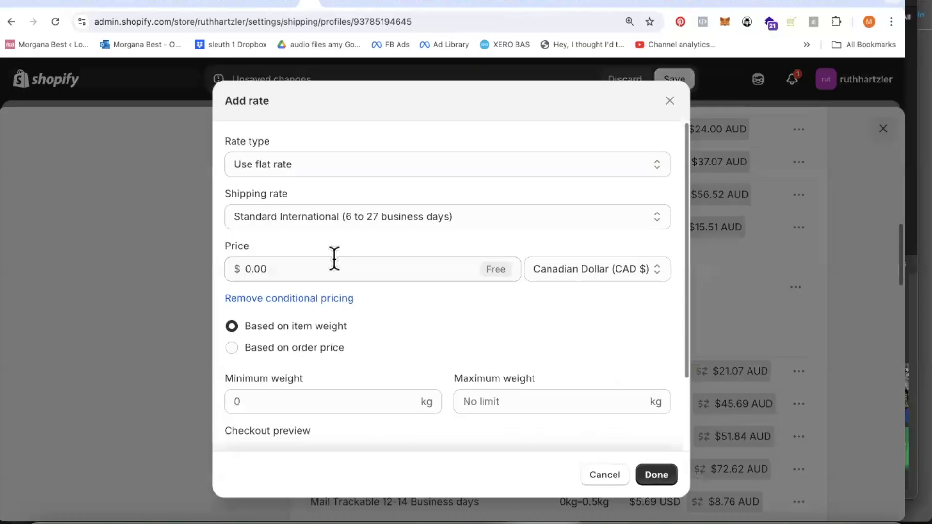
left_click(316, 211)
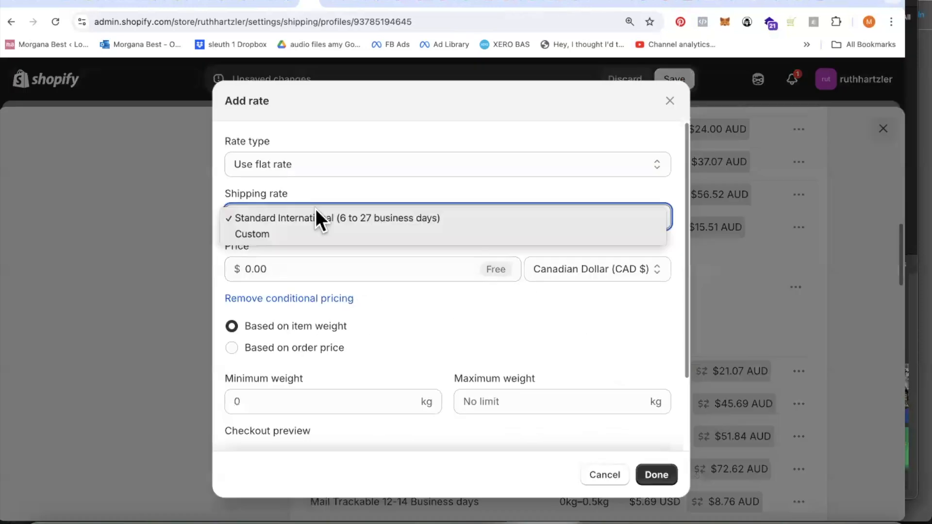
left_click(271, 234)
left_click(286, 265)
right_click(286, 265)
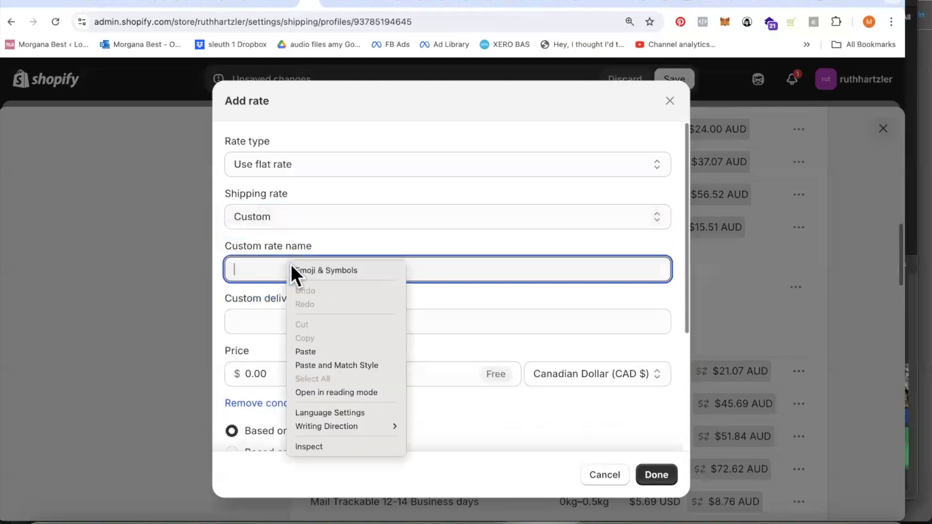
left_click(325, 349)
Set the new Priority rate's minimum weight to 0.5 kg and maximum weight to 2.5 kg.
scroll(391, 296, "down", 2)
scroll(391, 295, "down", 3)
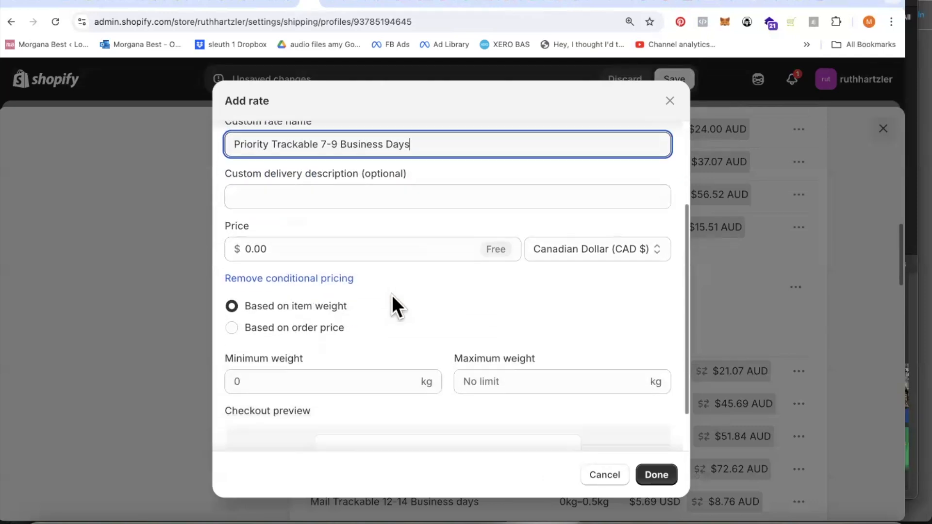
left_click(273, 329)
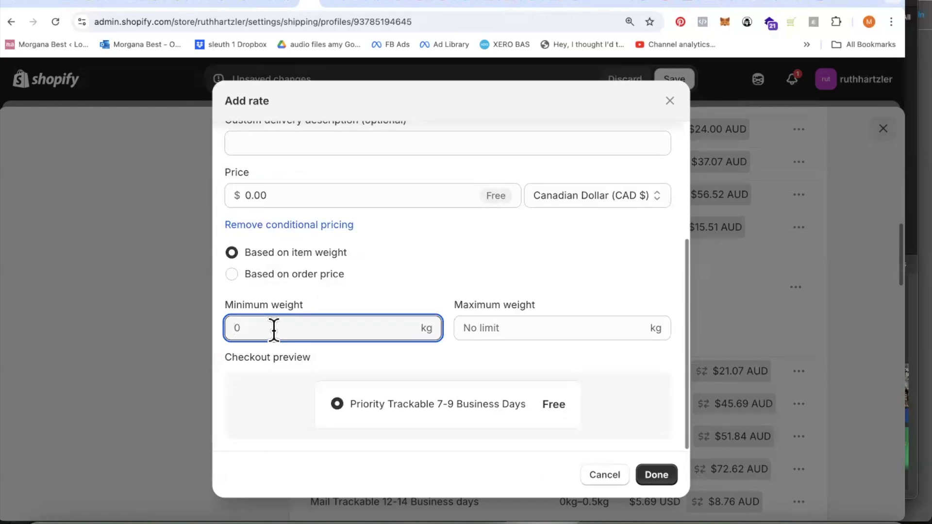
type(".5")
left_click(503, 329)
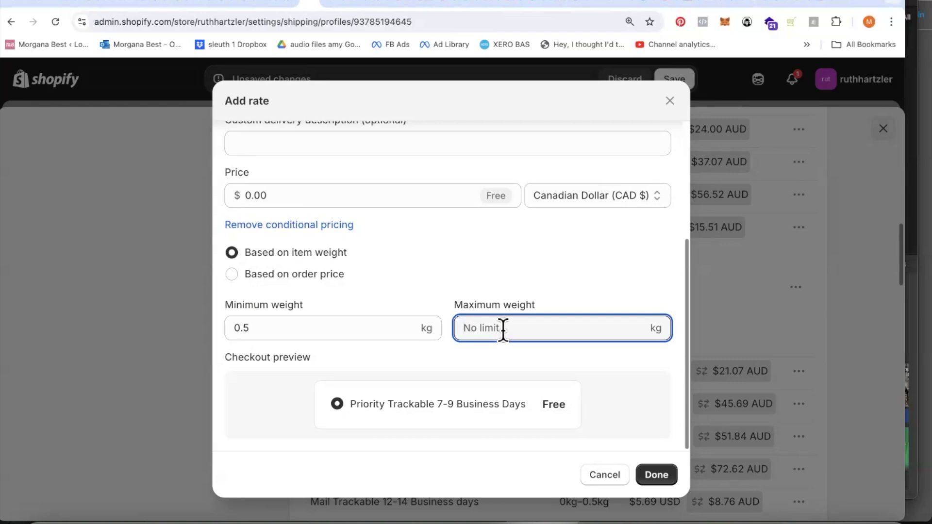
type("2.5")
Switch to Lulu's pricing calculator, set the number of copies to 5 and check the shipping method prices for Canada.
scroll(386, 183, "up", 1)
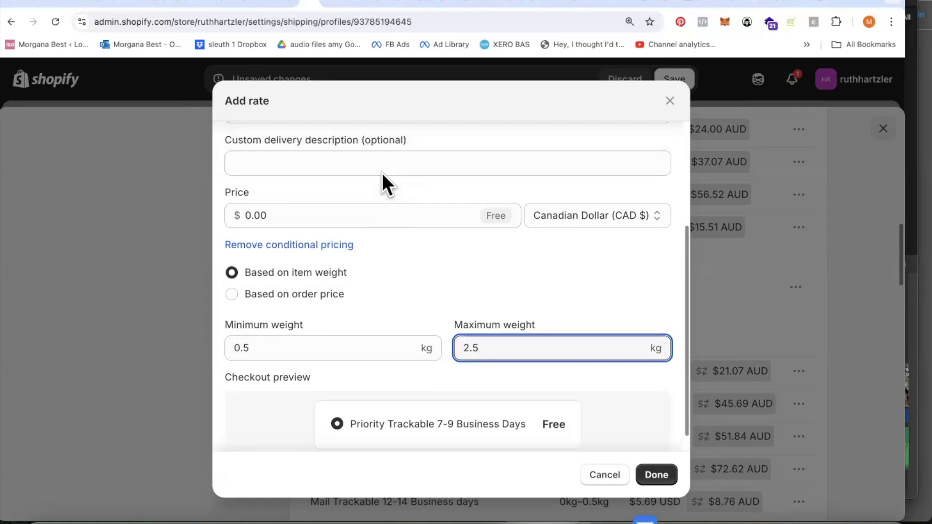
scroll(383, 176, "up", 3)
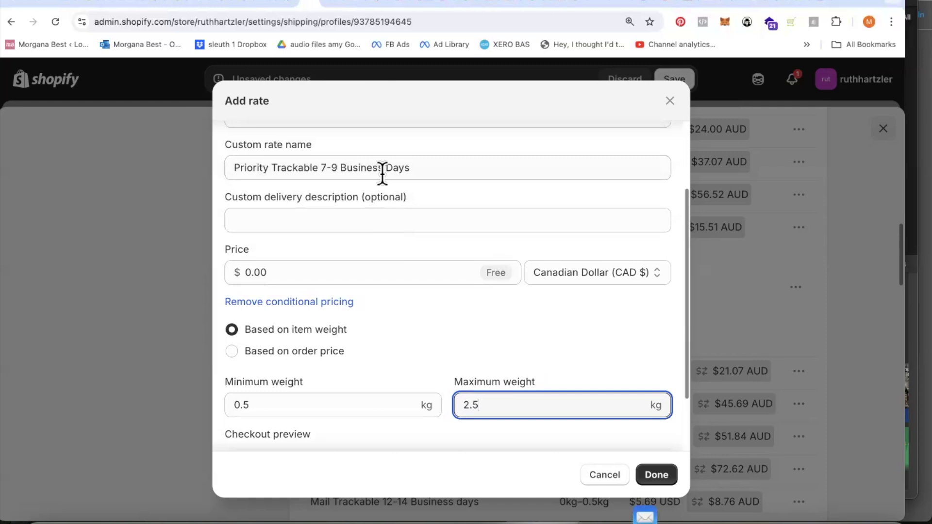
left_click(336, 4)
scroll(262, 262, "up", 1)
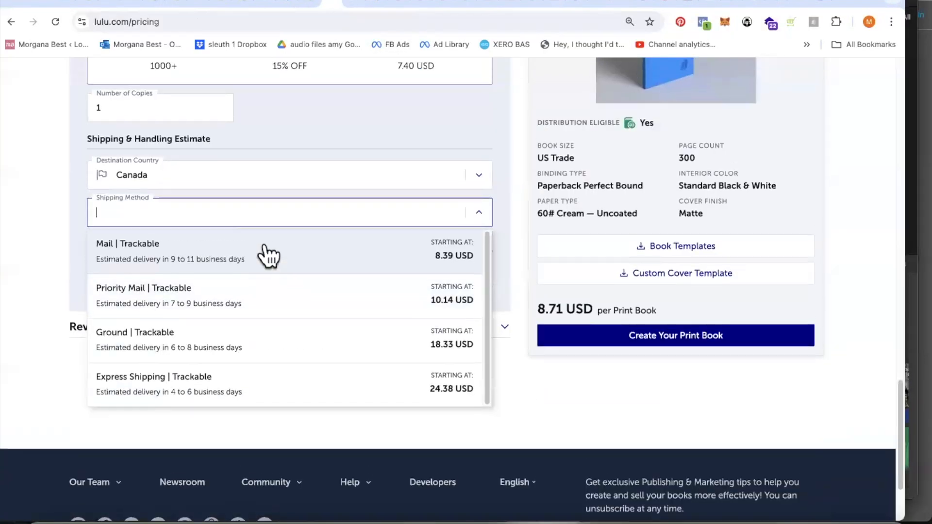
left_click(94, 121)
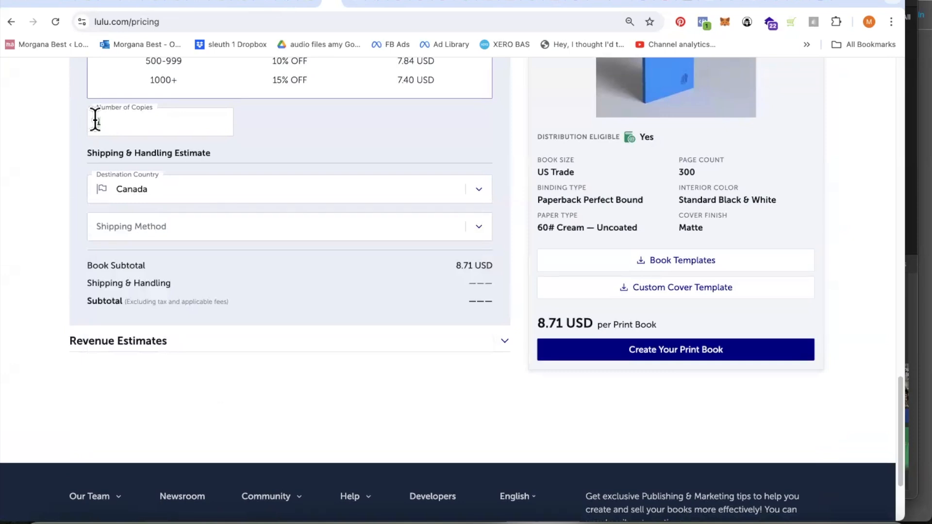
type("5")
scroll(138, 133, "down", 1)
left_click(478, 233)
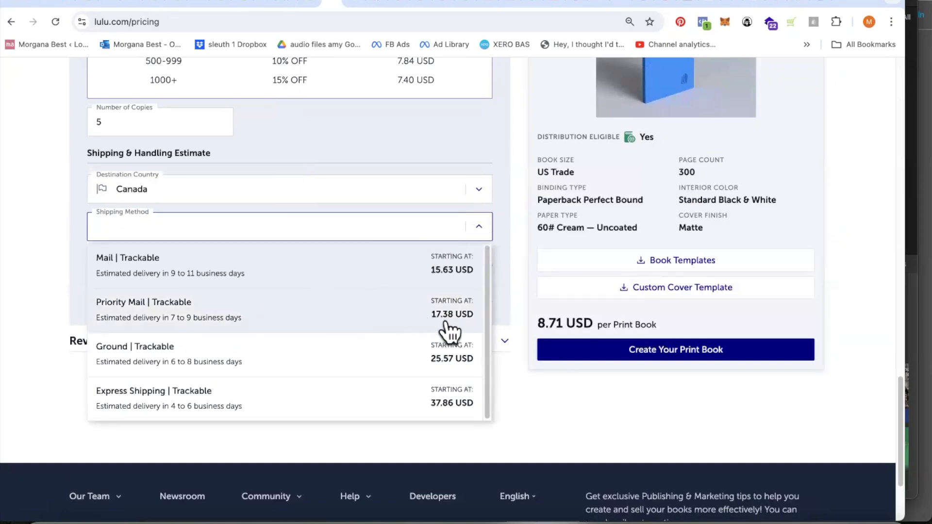
Switch to the Google currency search and convert 17.40 USD to CAD.
left_click(360, 5)
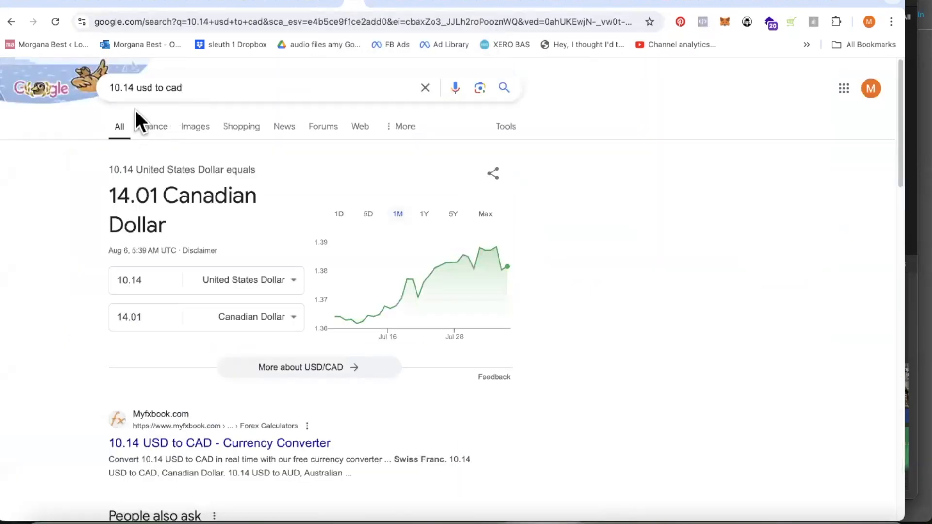
left_click_drag(134, 87, 109, 87)
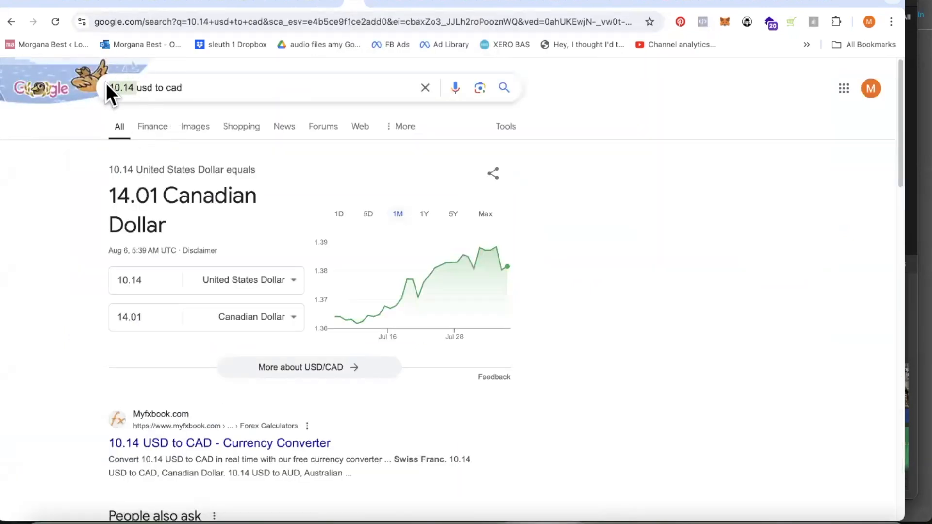
type("17.")
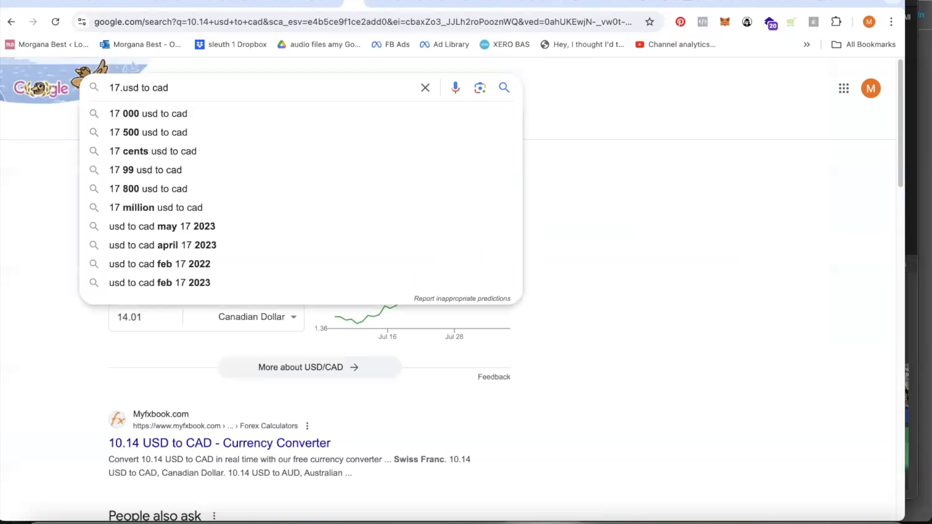
type("40")
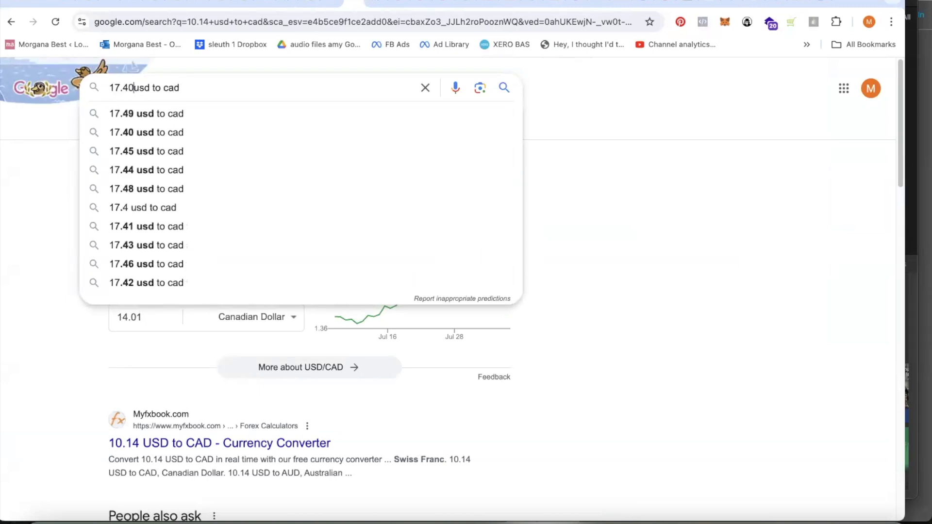
key("Return")
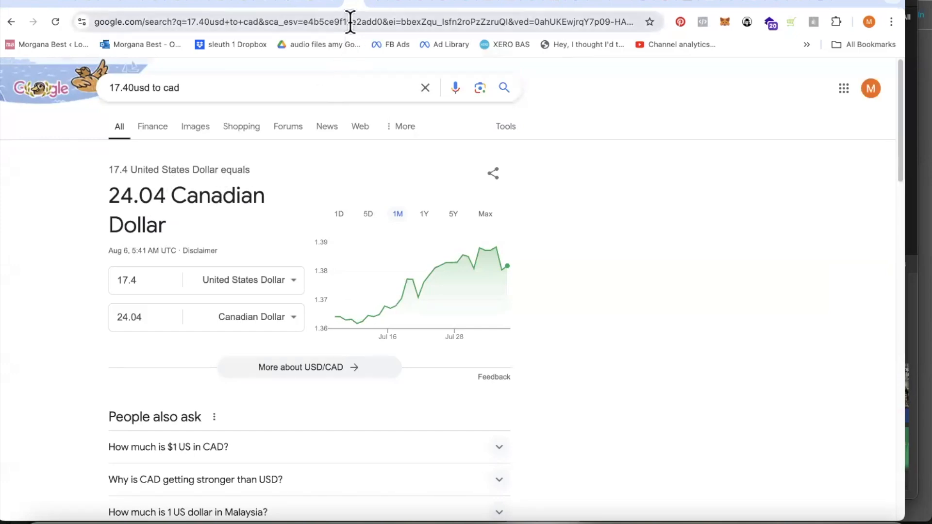
Return to the Shopify rate form, set the 0.5–2.5 kg Priority rate's price to 23.99 CAD and finish adding the rate.
left_click(309, 6)
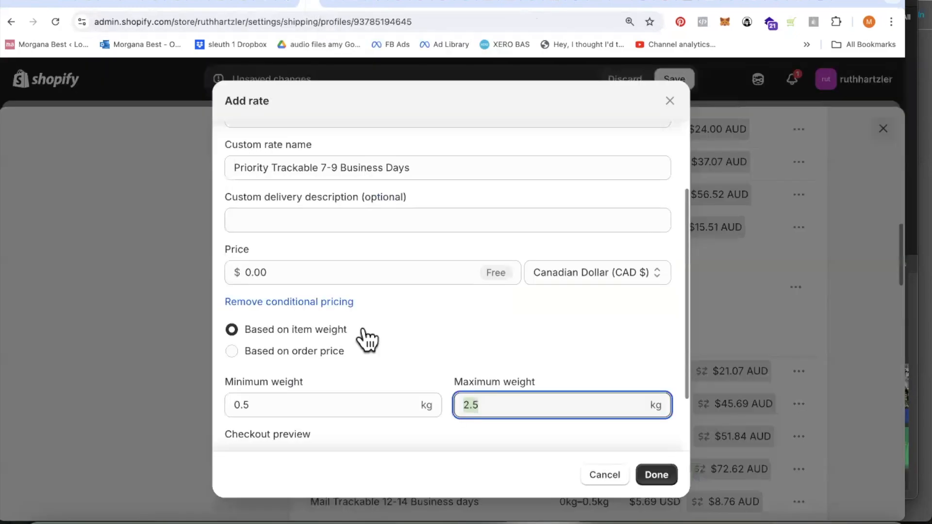
left_click(272, 263)
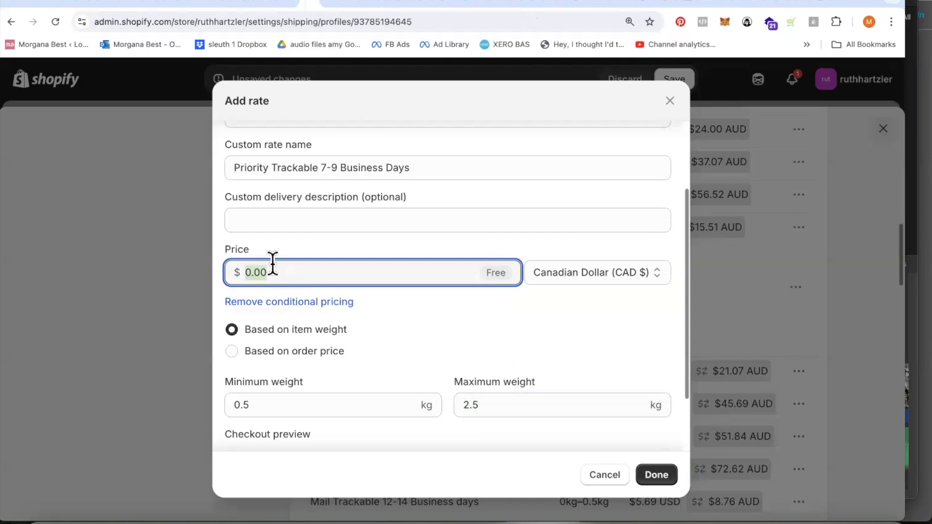
type("23.99")
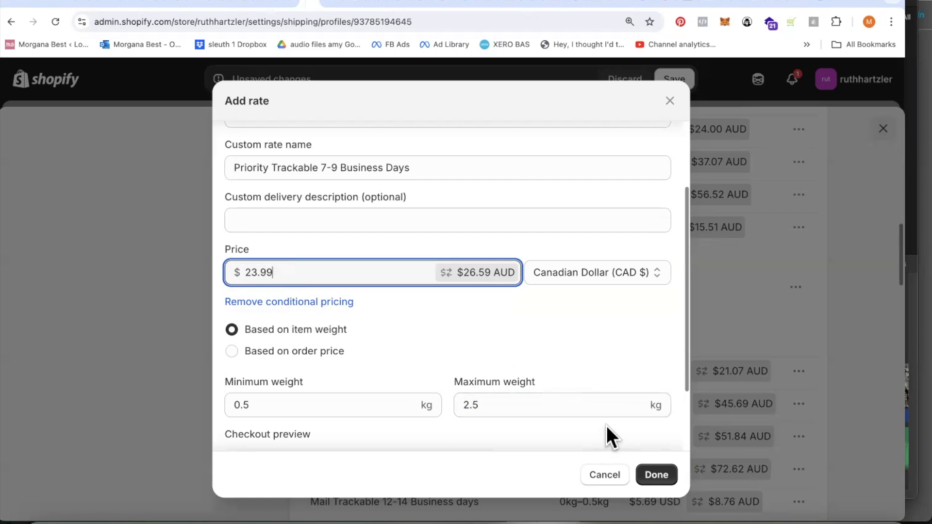
left_click(656, 476)
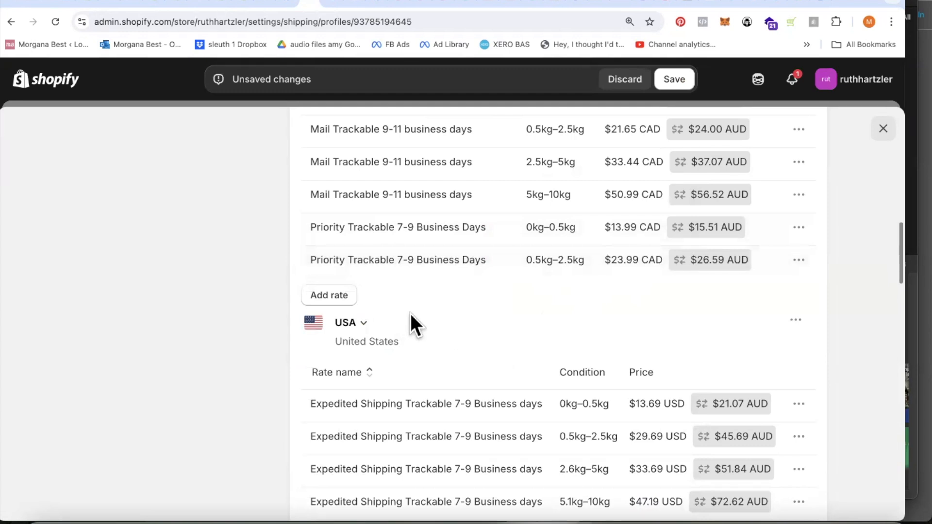
Start another custom rate in the Canada zone and paste "Priority Trackable 7-9 Business Days" as its name.
left_click(346, 300)
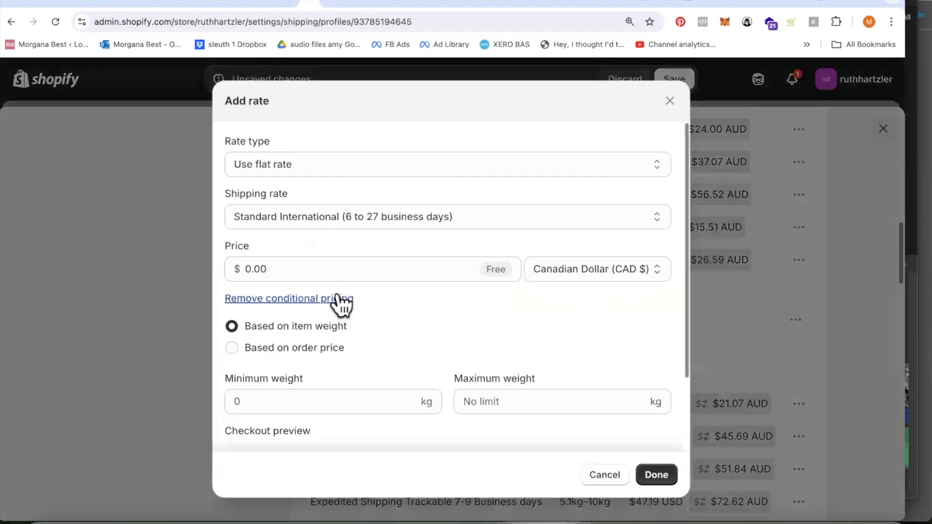
left_click(367, 217)
left_click(339, 234)
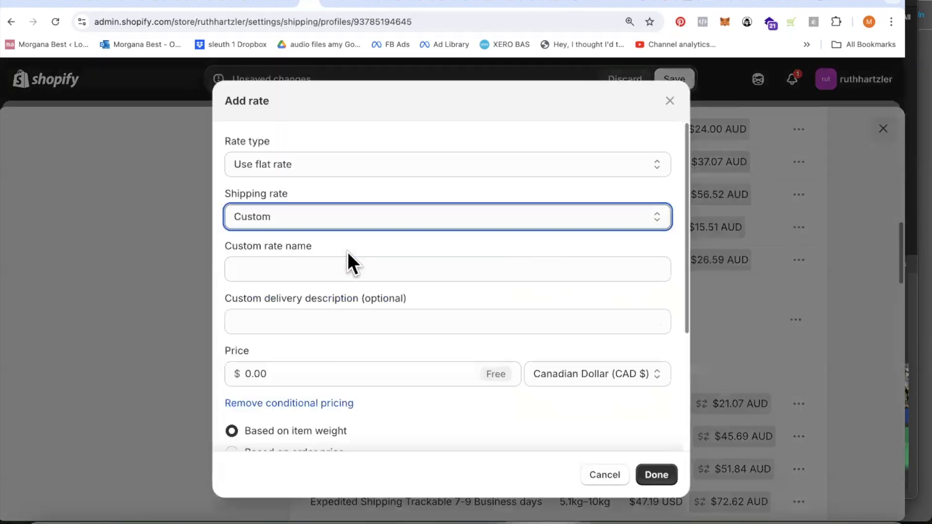
right_click(285, 268)
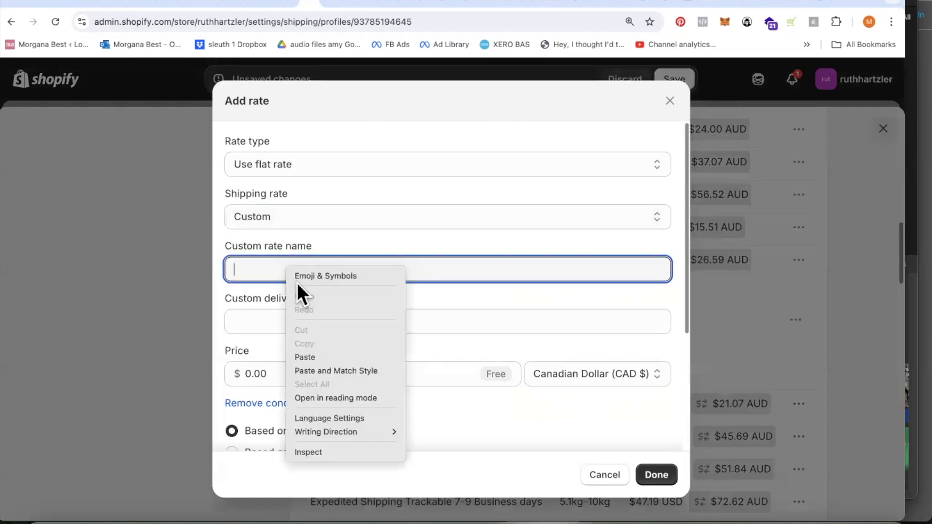
left_click(319, 357)
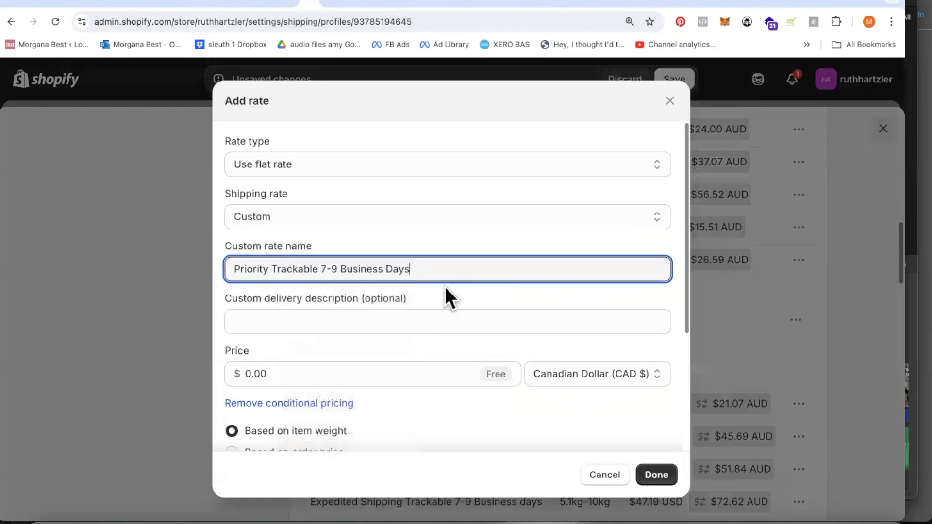
Set the new Priority rate's minimum weight to 2.5 kg and maximum weight to 5 kg.
scroll(444, 291, "down", 1)
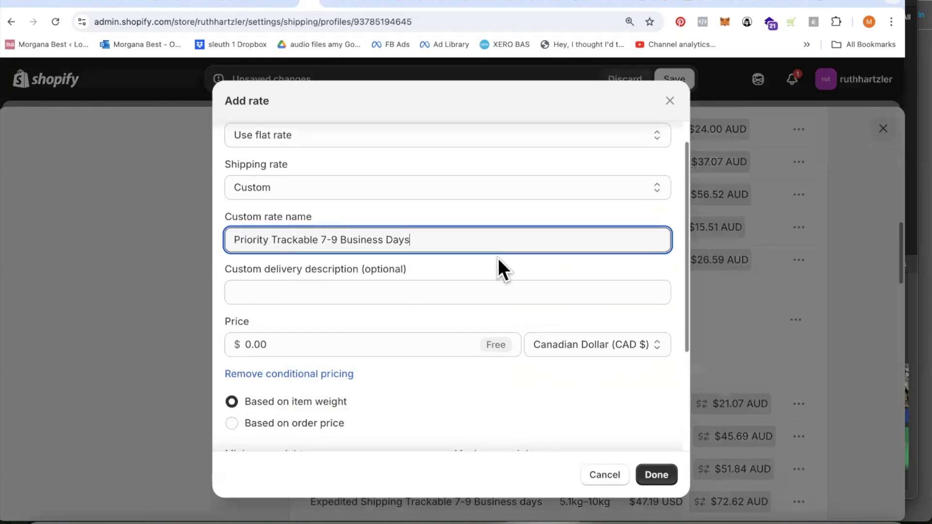
scroll(498, 259, "down", 1)
scroll(420, 245, "down", 2)
scroll(420, 241, "down", 1)
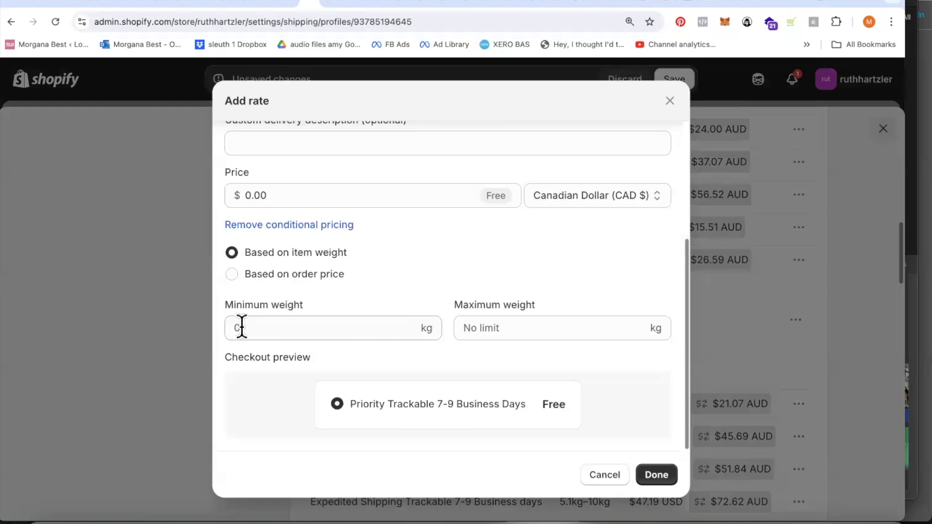
left_click(267, 324)
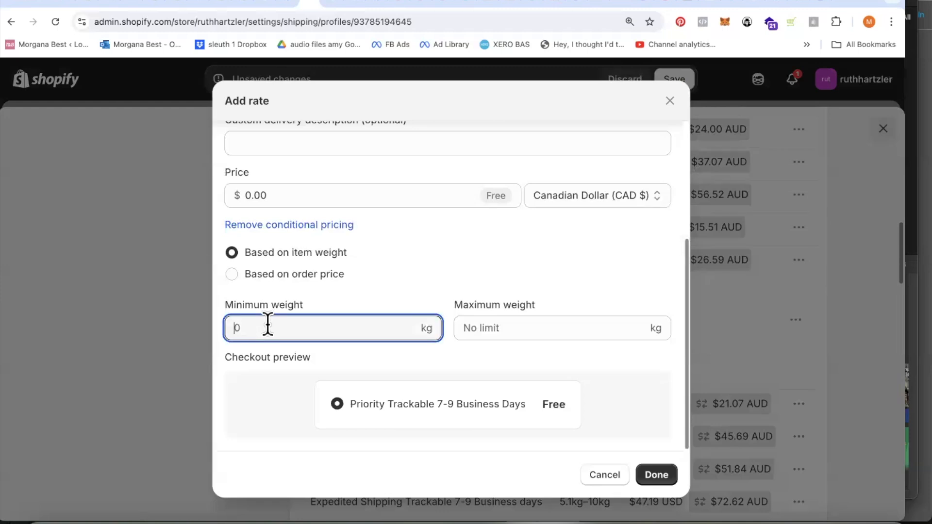
type("2.5")
left_click(494, 331)
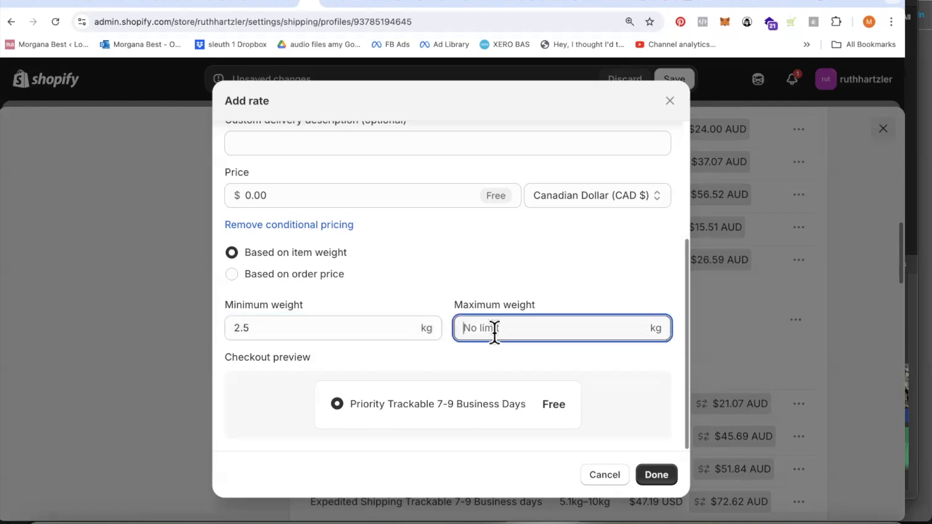
type("5")
scroll(389, 287, "up", 3)
scroll(388, 283, "up", 2)
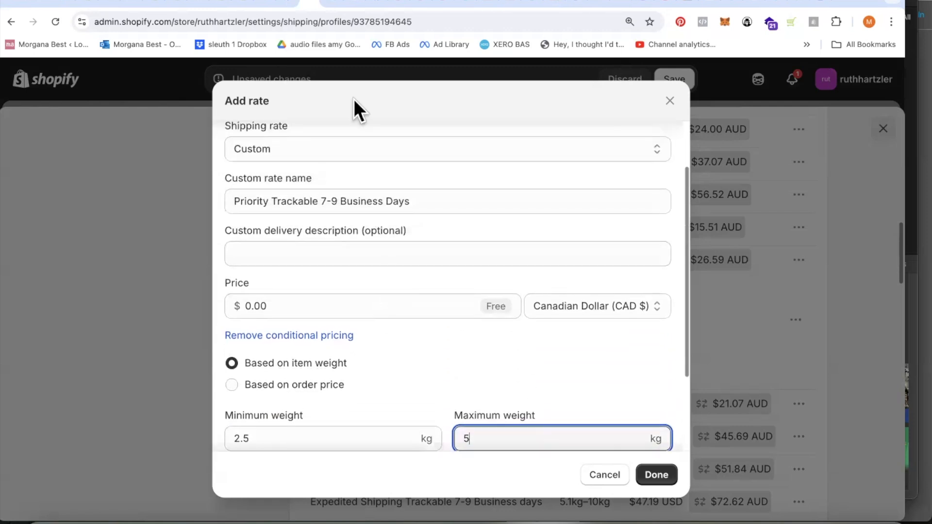
Switch to Lulu's pricing calculator, set the number of copies to 10 and check the shipping method prices for Canada.
left_click(391, 6)
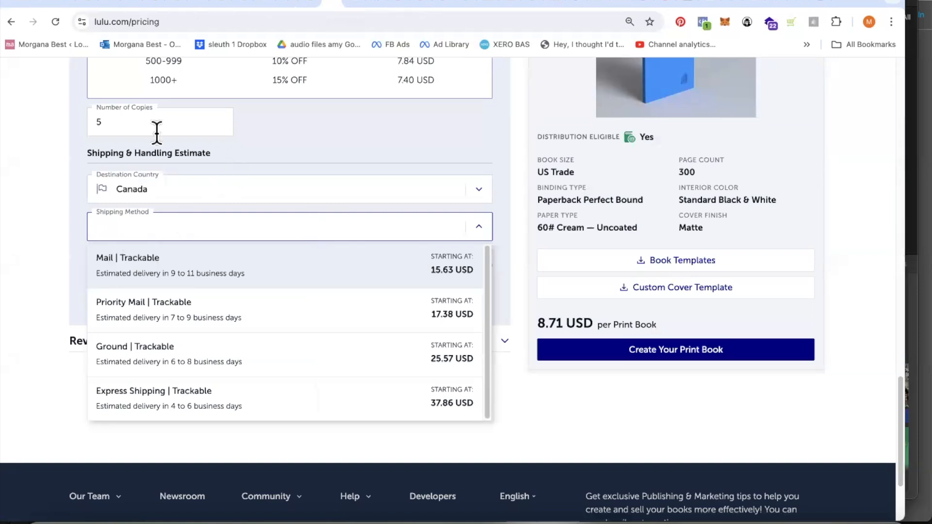
left_click(123, 121)
key("BackSpace")
type("1")
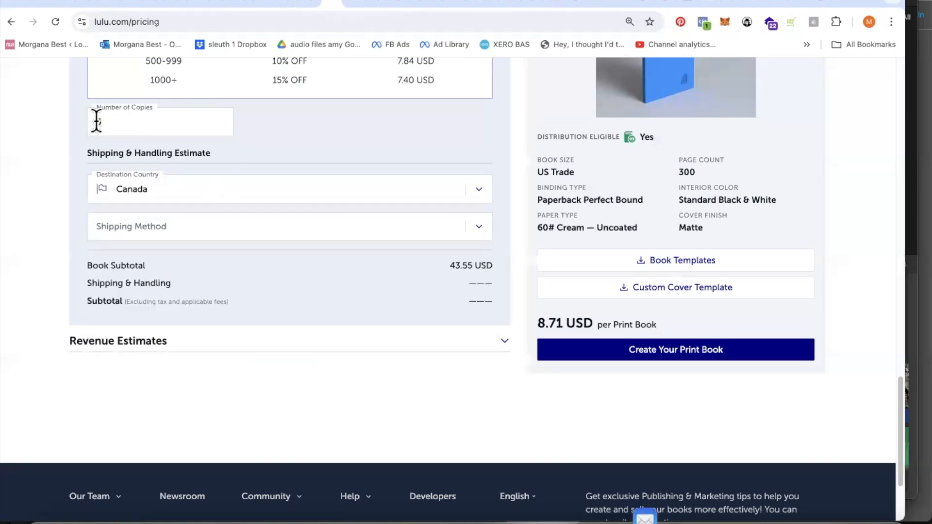
type("0")
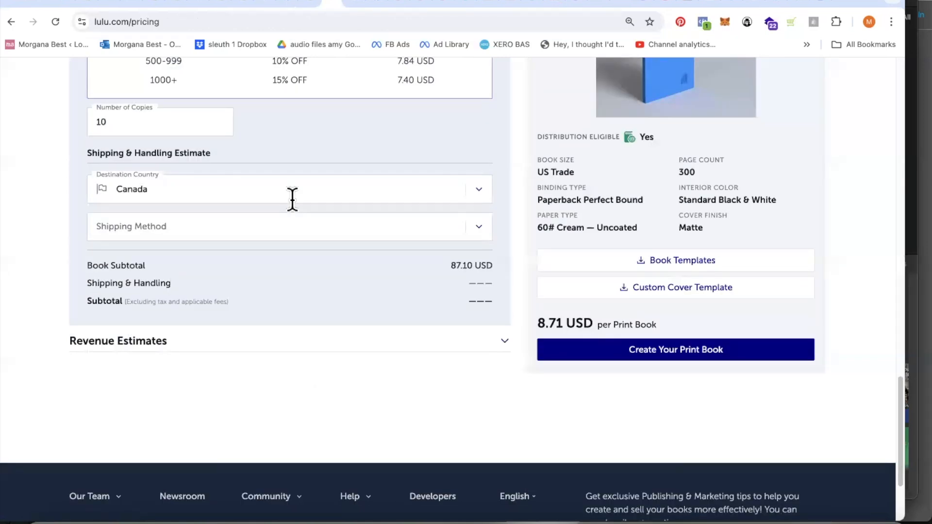
left_click(476, 227)
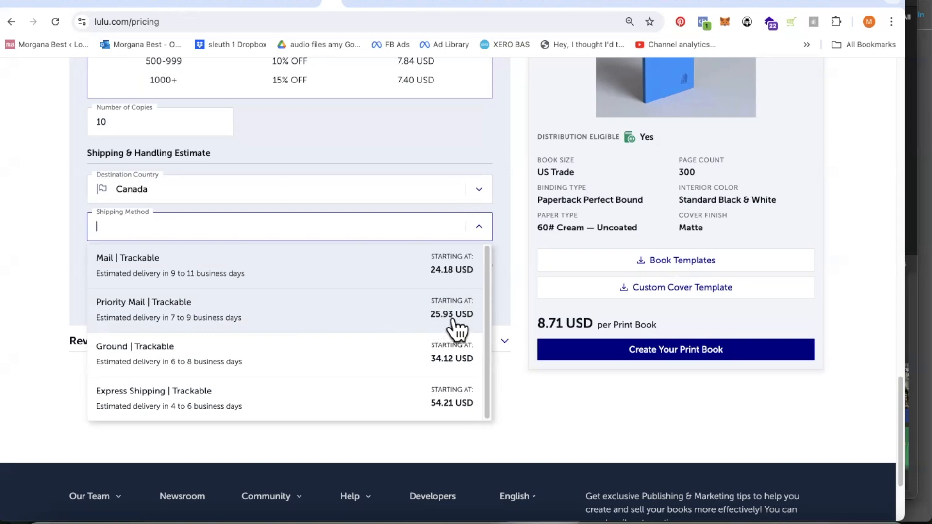
Switch to the Google currency search, convert 26 USD to CAD and recheck the amount against Lulu's Priority Mail price.
left_click(345, 6)
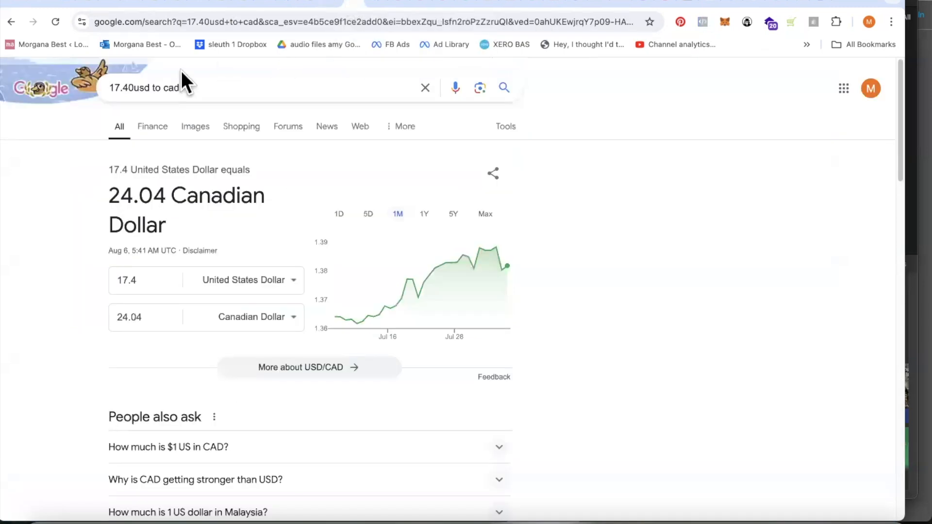
left_click(133, 88)
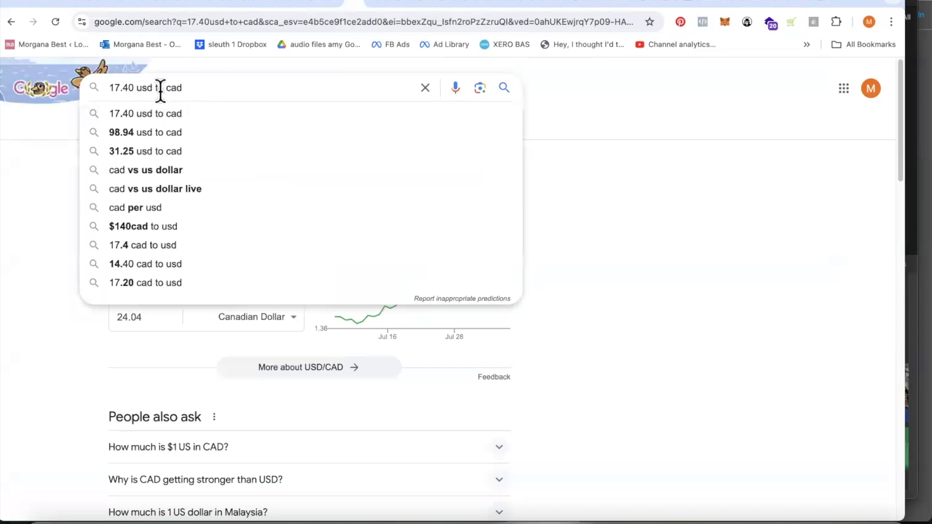
left_click_drag(135, 88, 100, 83)
type("26")
key("Return")
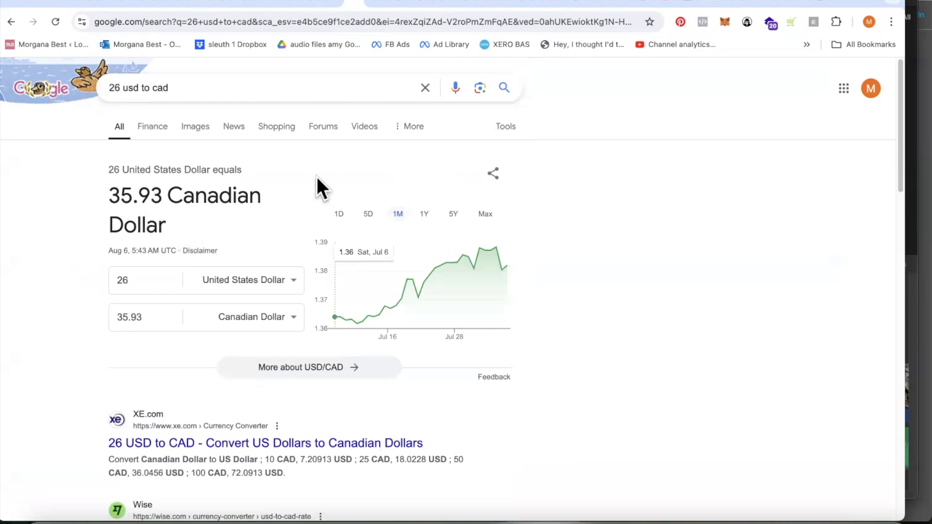
left_click(330, 4)
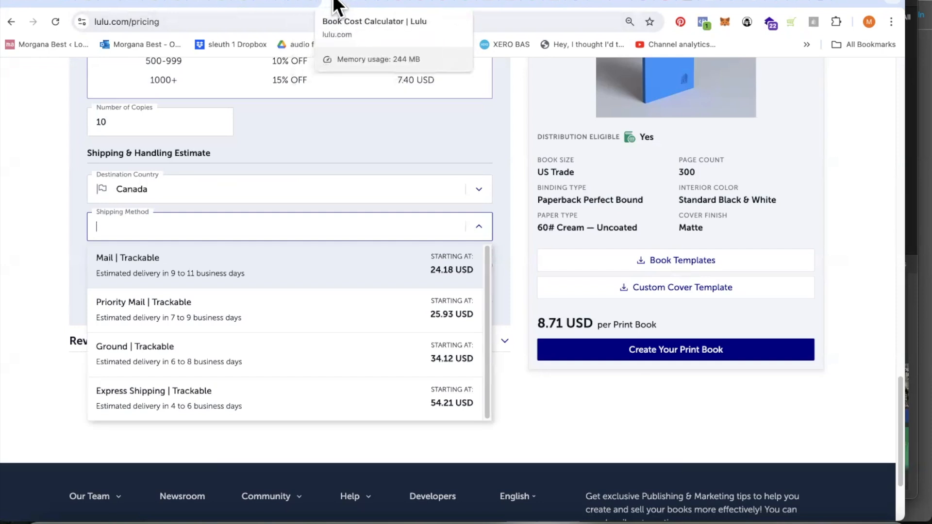
left_click(349, 4)
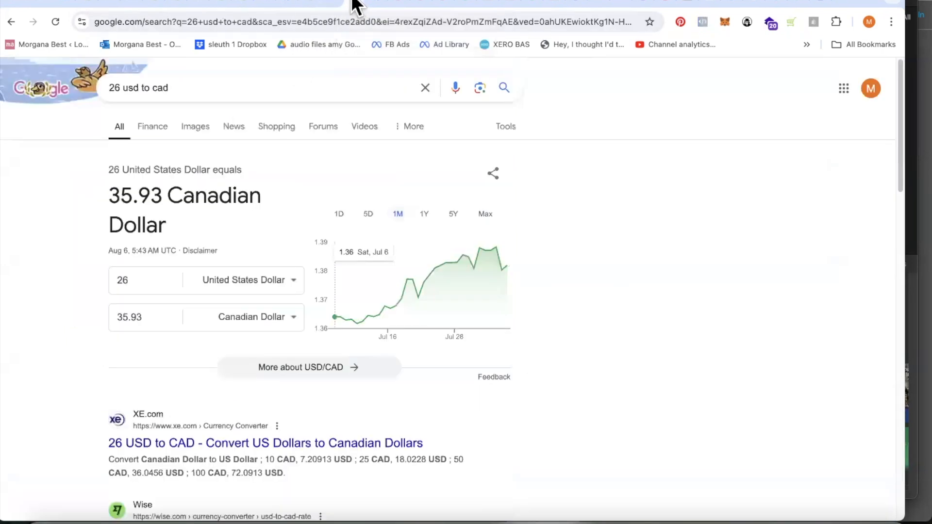
Return to the Shopify rate form, set the 2.5–5 kg Priority rate's price to 35.95 CAD and finish adding the rate.
left_click(312, 5)
left_click(260, 306)
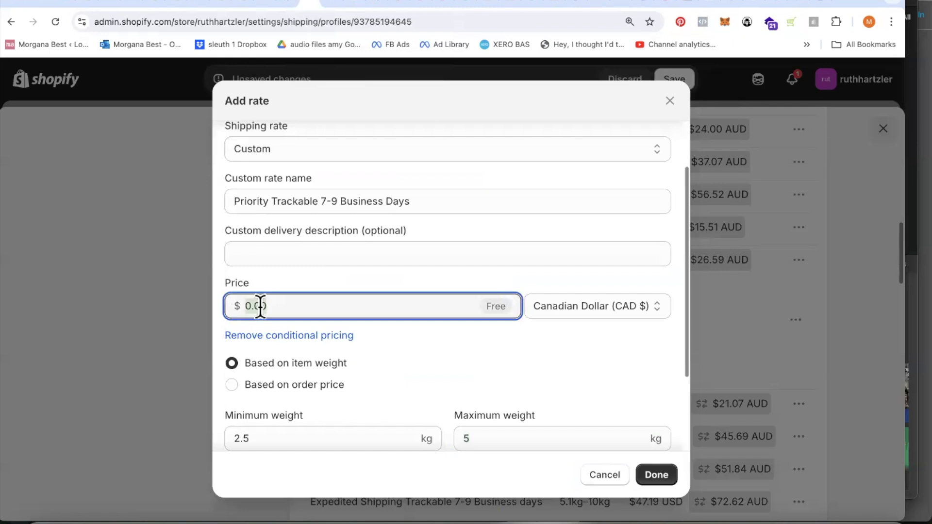
type("35.95")
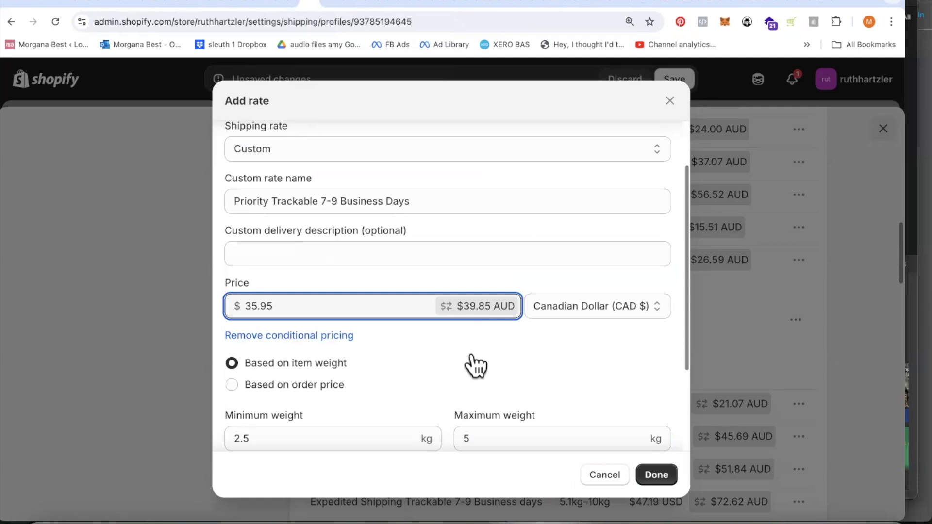
left_click(656, 473)
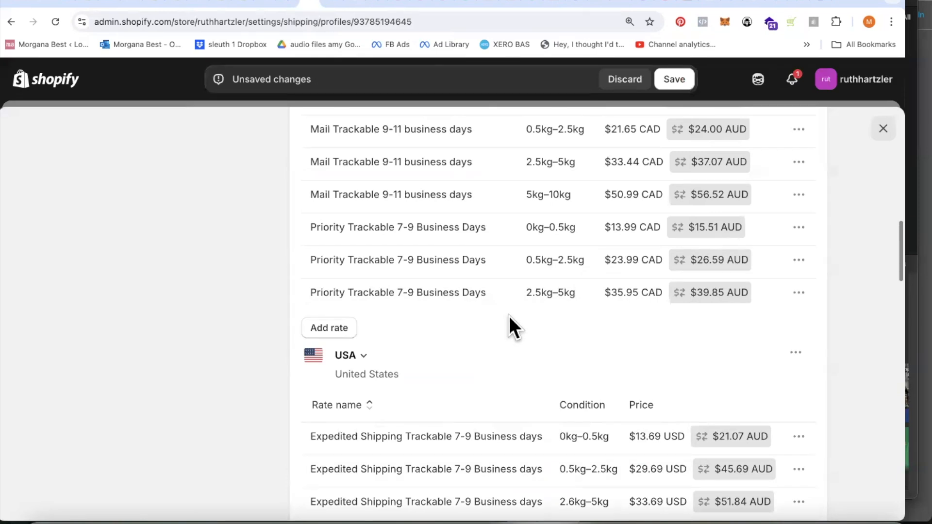
Start a fourth Priority custom rate in the Canada zone, pasting "Priority Trackable 7-9 Business Days" as its name.
left_click(329, 327)
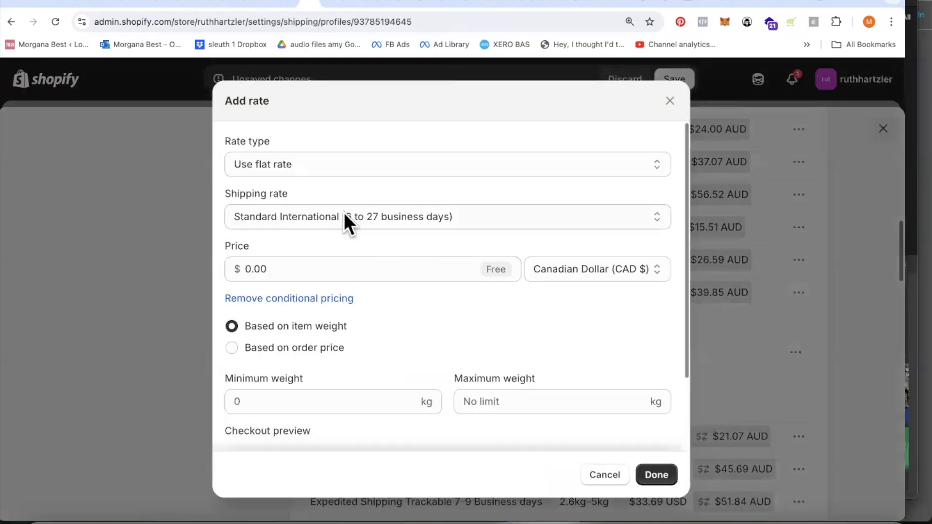
left_click(344, 214)
left_click(339, 236)
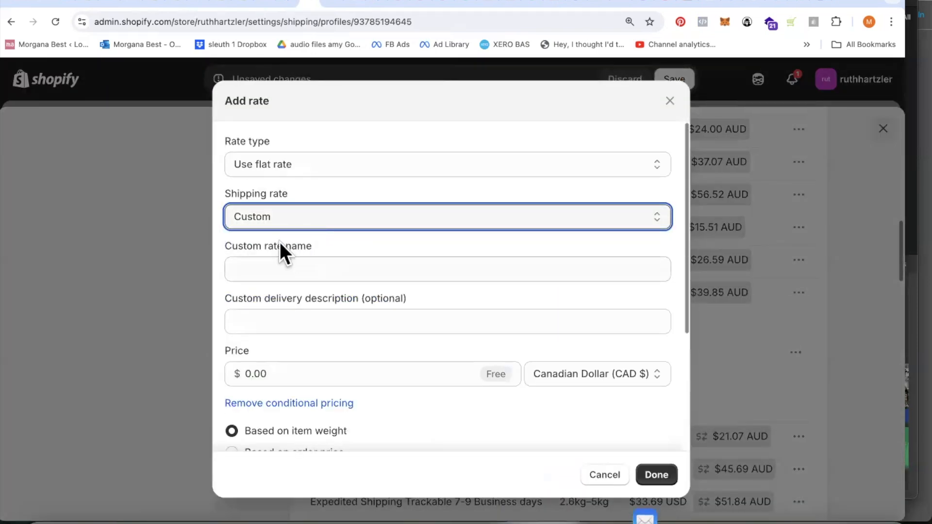
left_click(277, 268)
right_click(279, 268)
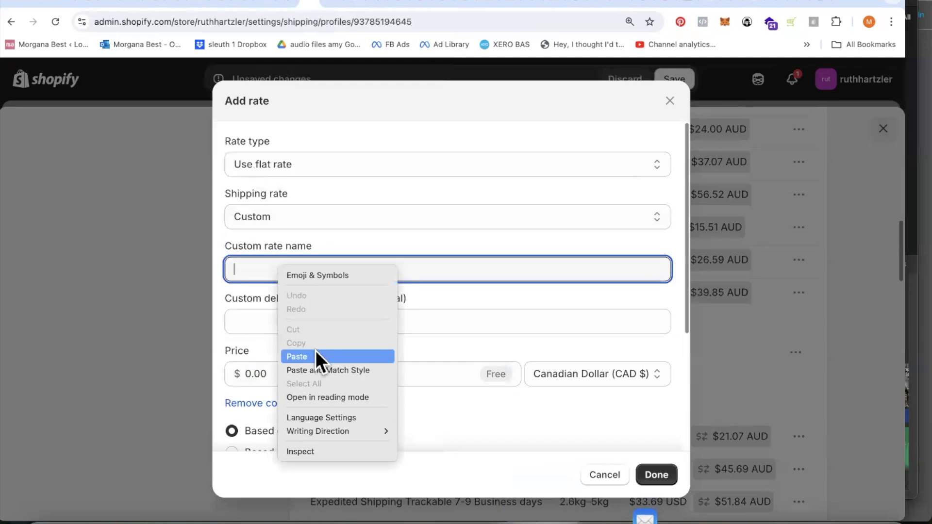
left_click(297, 357)
Set the new Priority rate's weight condition to a minimum of 5 kg and a maximum of 10 kg.
scroll(436, 290, "down", 3)
scroll(436, 290, "down", 2)
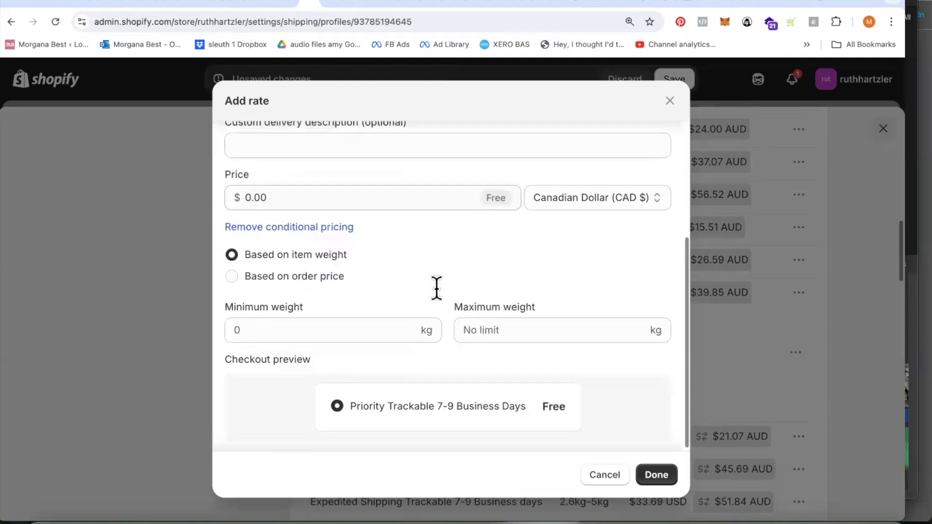
left_click(257, 327)
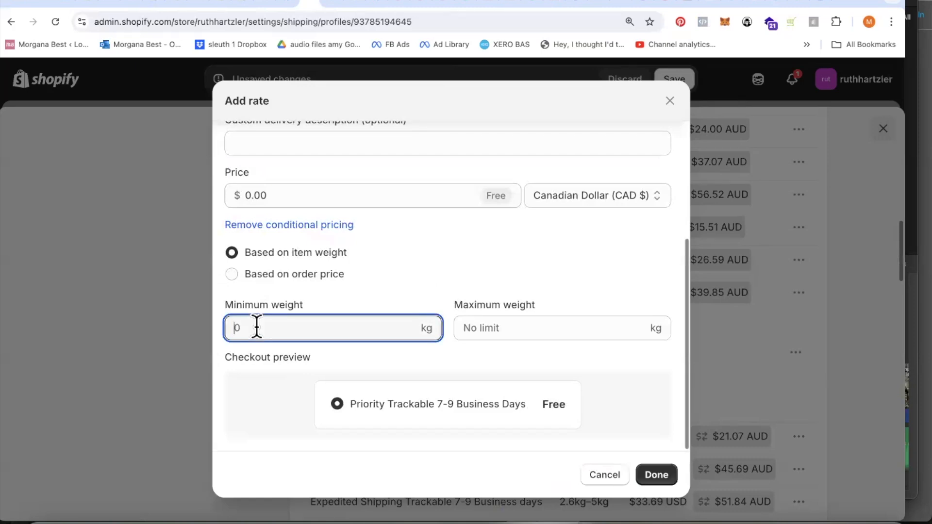
type("5")
left_click(534, 335)
type("10")
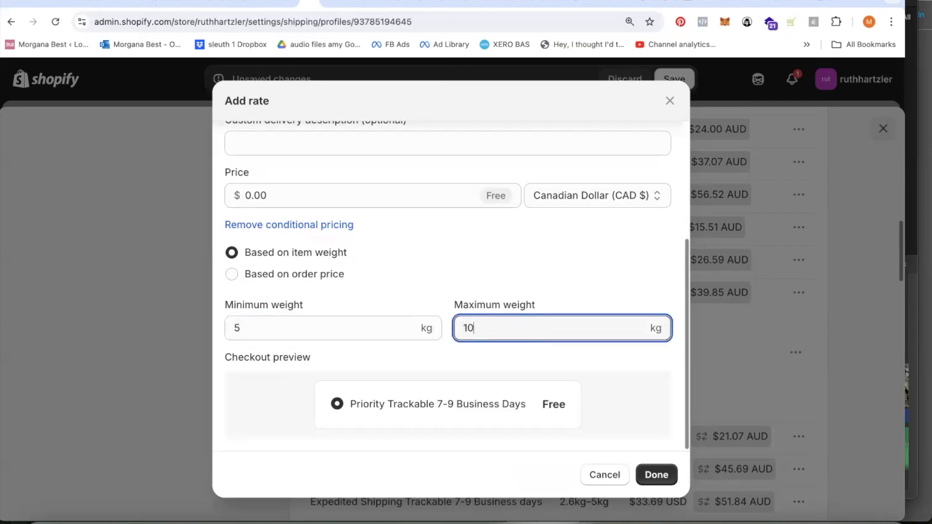
scroll(394, 237, "up", 2)
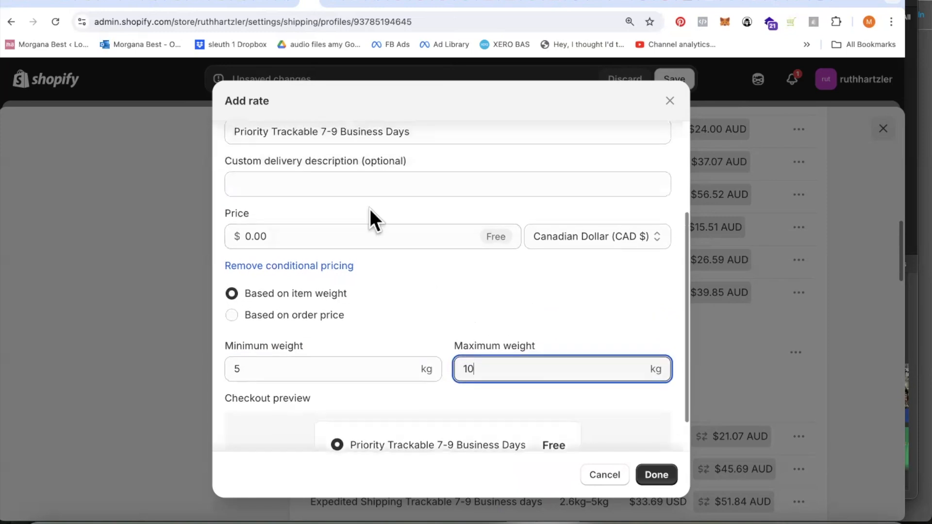
Switch to Lulu's pricing calculator, set the number of copies to 20 and check the shipping method prices for Canada.
left_click(341, 5)
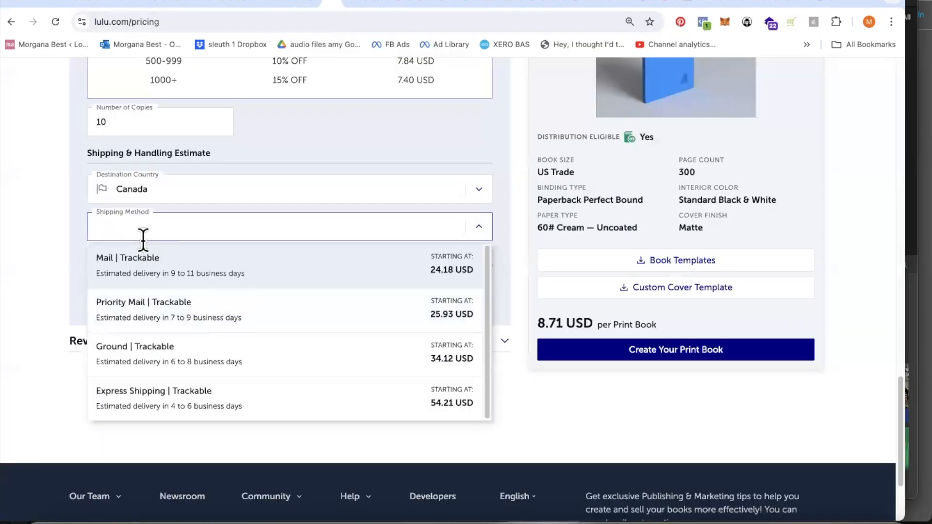
left_click_drag(118, 122, 92, 117)
type("20")
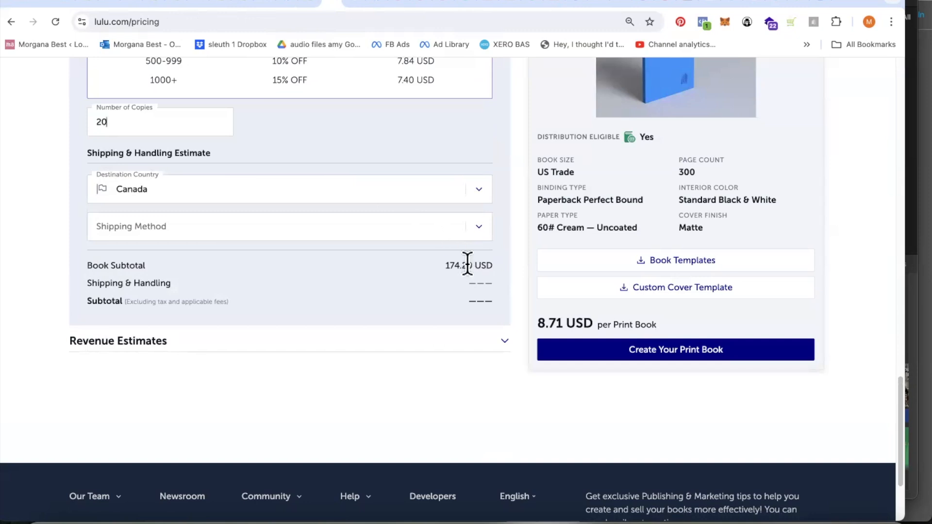
left_click(475, 227)
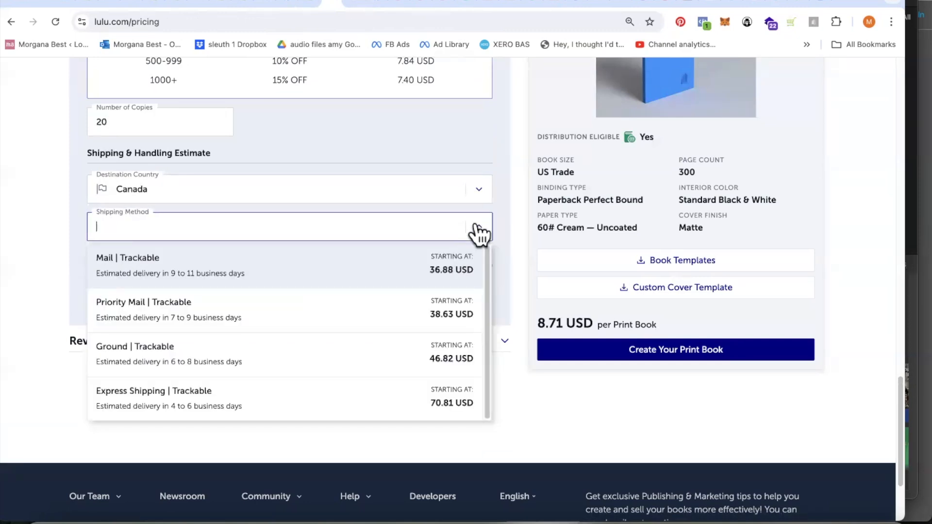
Switch to the Google currency search and convert 38.63 USD to CAD.
left_click(355, 6)
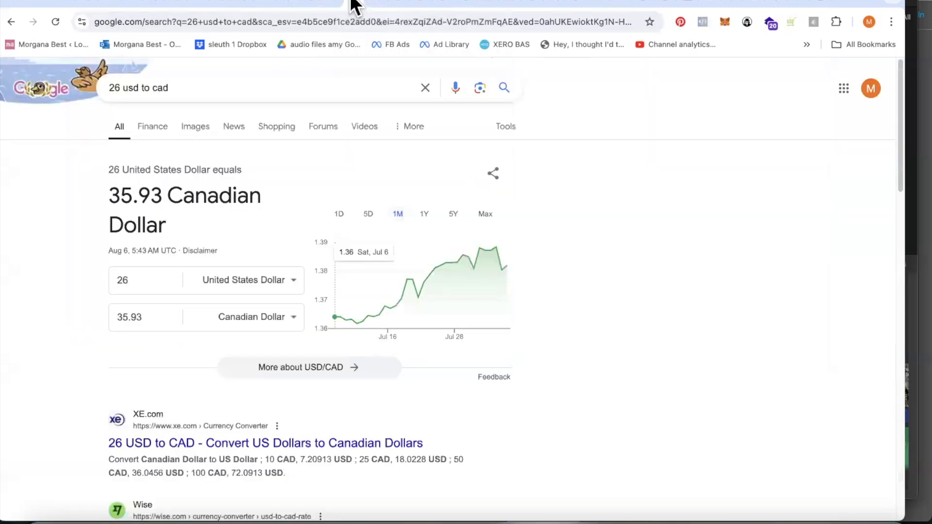
left_click(121, 87)
left_click_drag(121, 87, 106, 87)
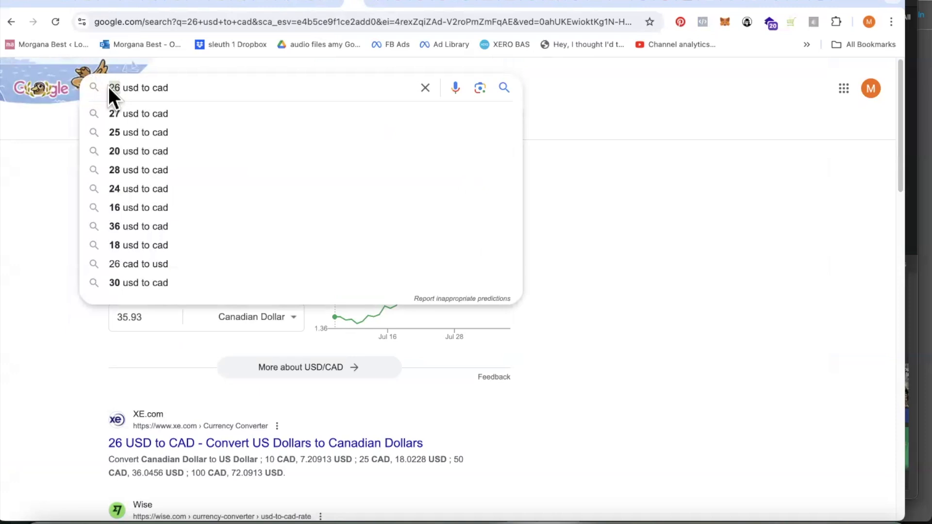
type("38")
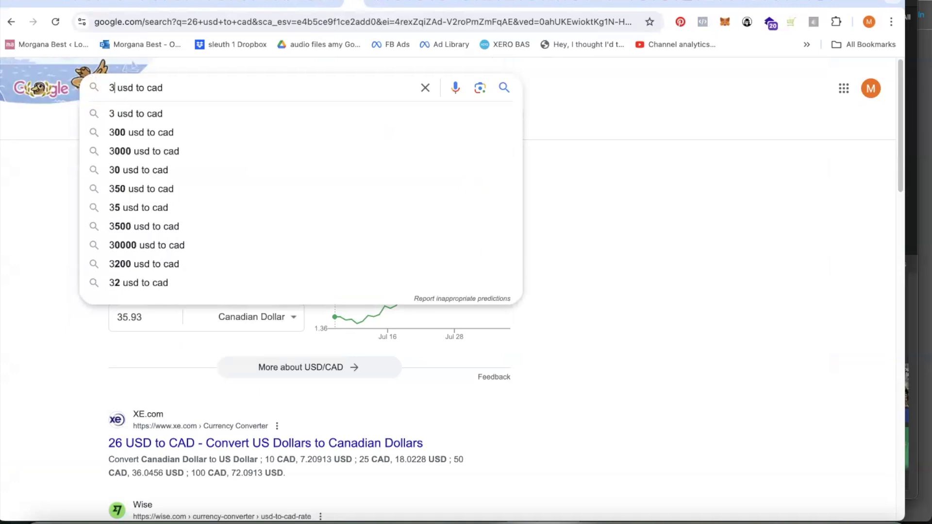
type(".8")
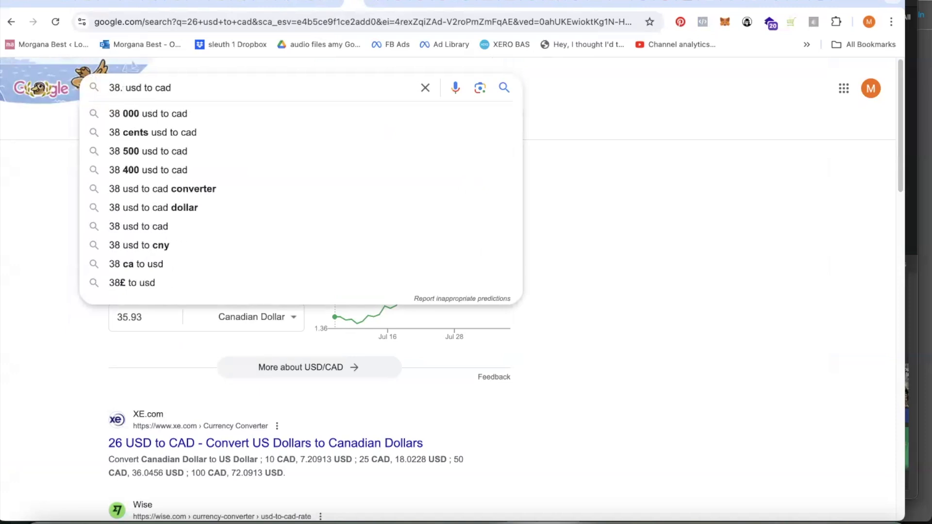
key("BackSpace")
type("63")
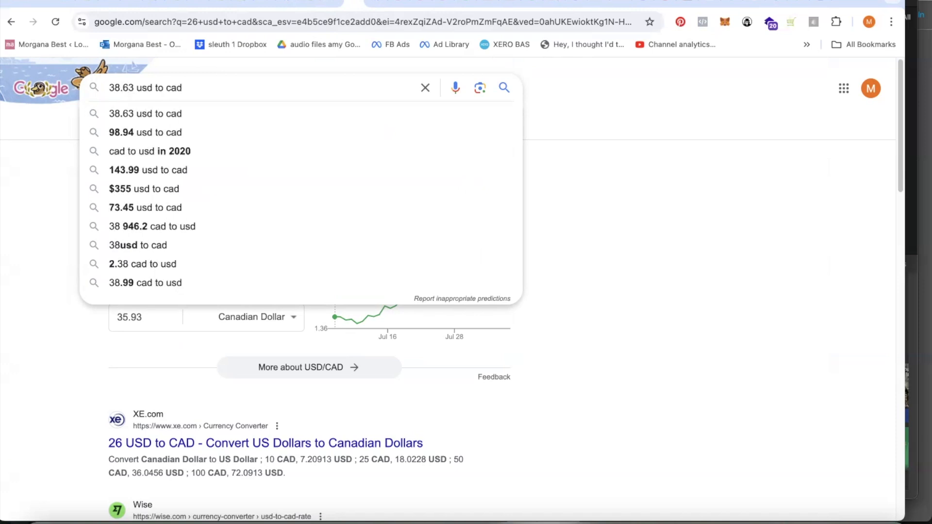
left_click(124, 87)
left_click(198, 84)
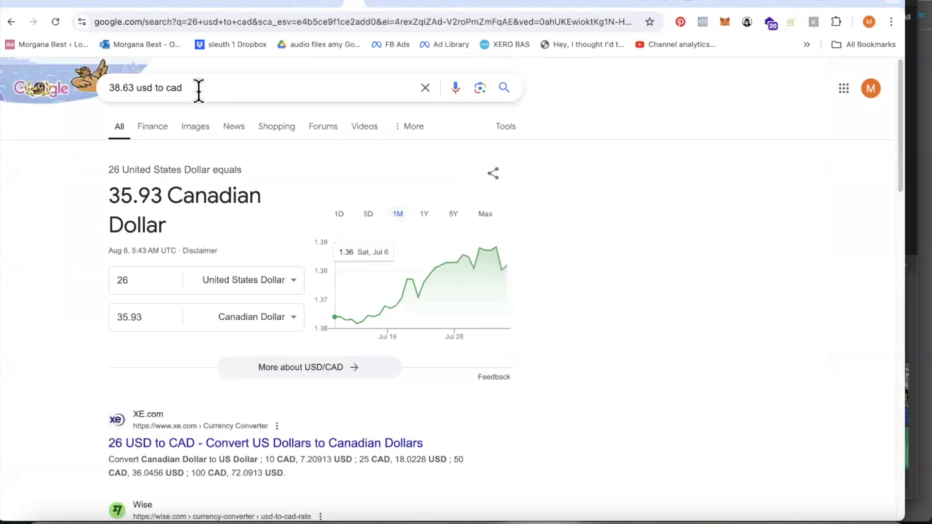
left_click(199, 90)
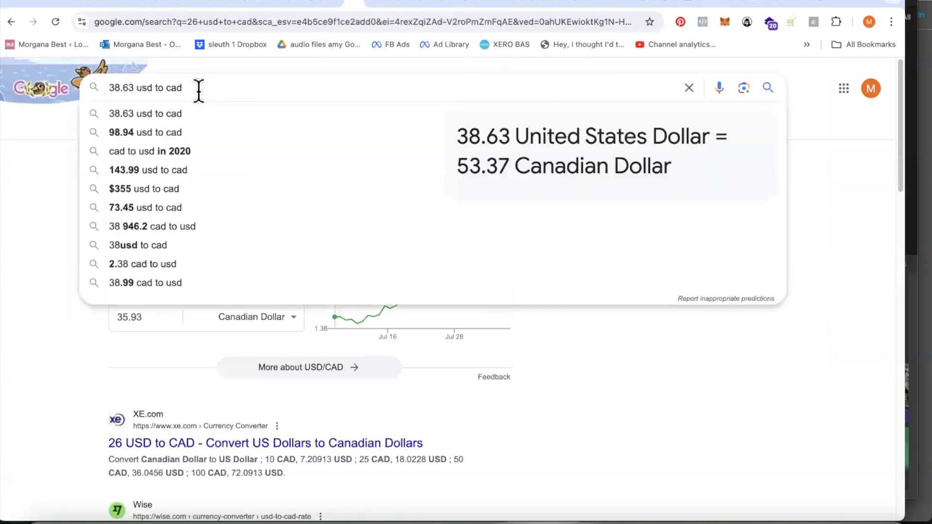
key("Return")
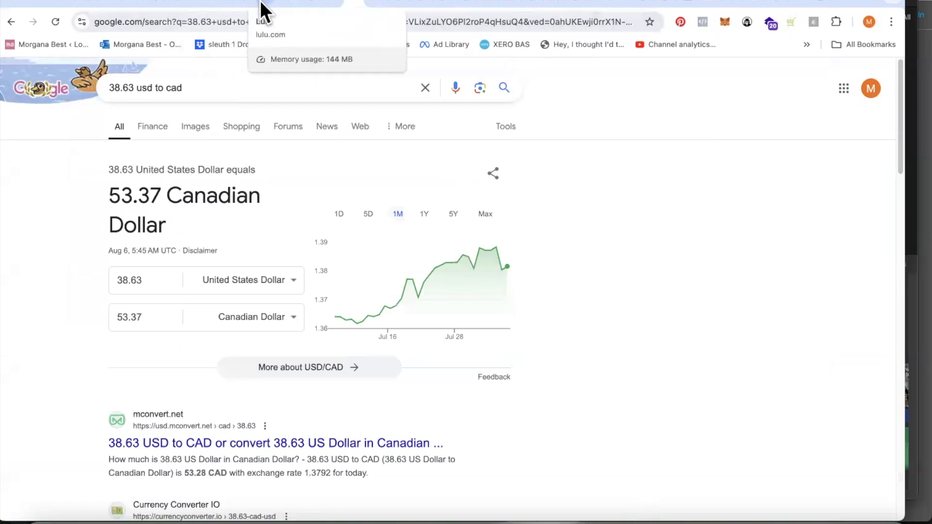
Return to the Shopify rate form, set the 5–10 kg Priority rate's price to 53.40 CAD and finish adding the rate.
left_click(313, 4)
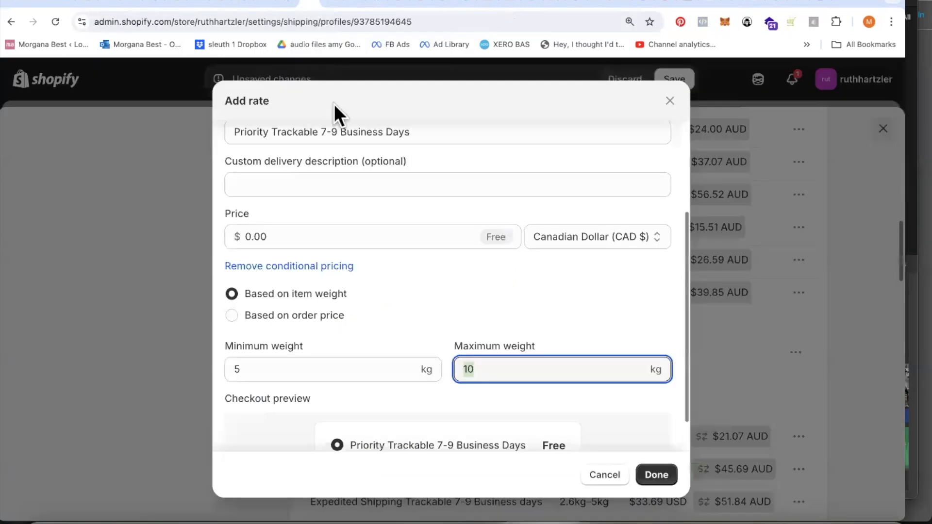
left_click(295, 237)
type("5")
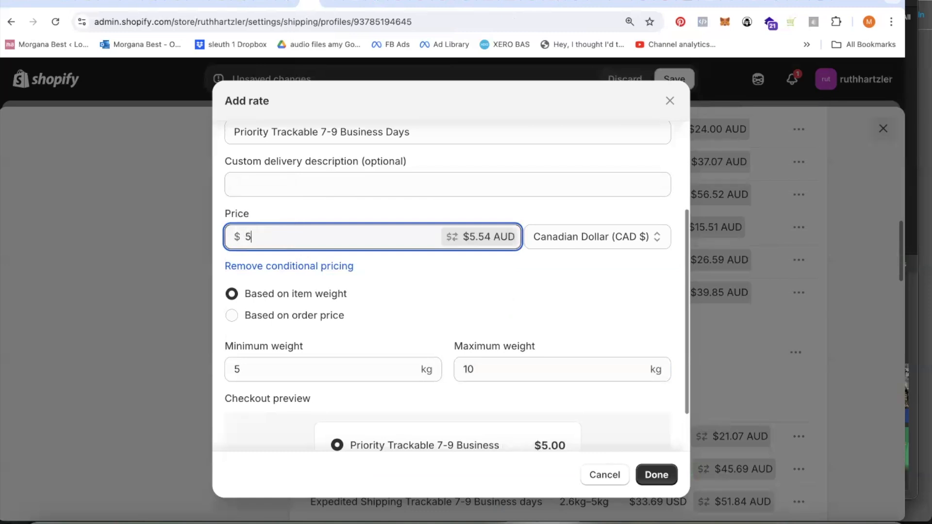
type("3")
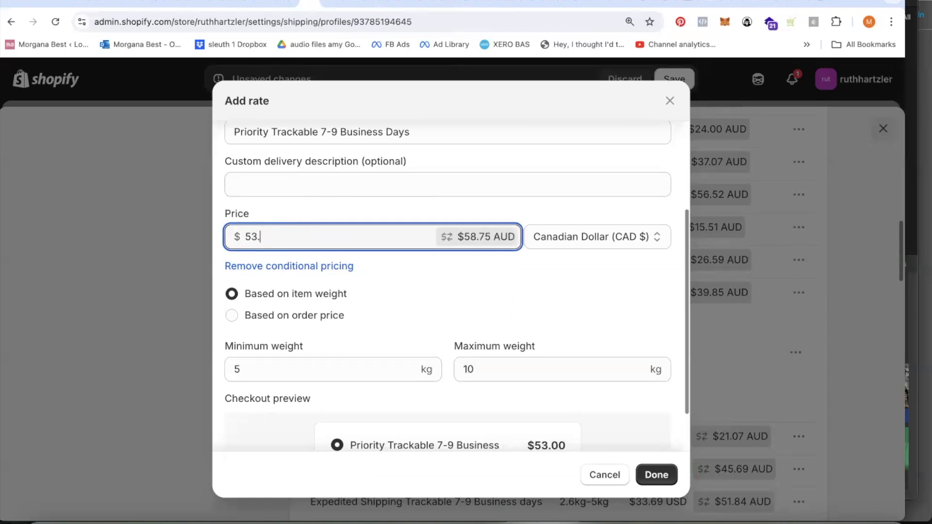
type(".40")
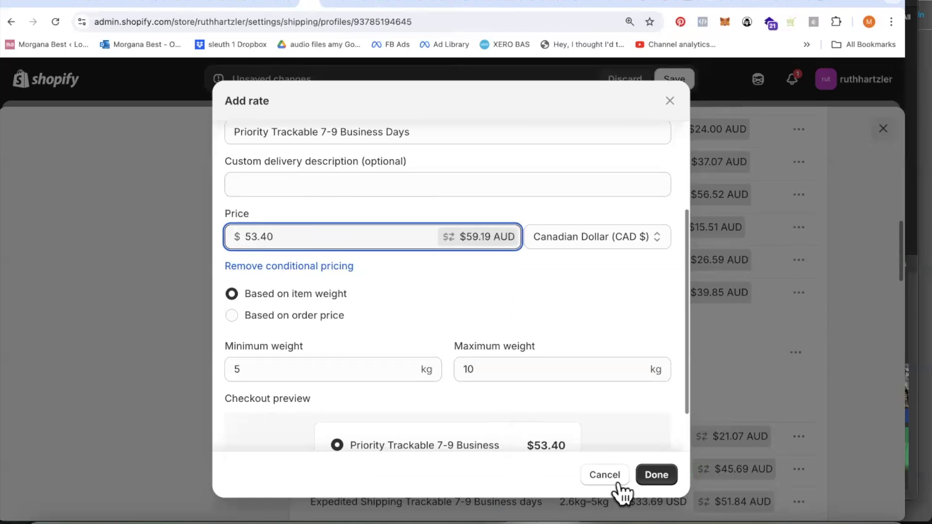
left_click(664, 478)
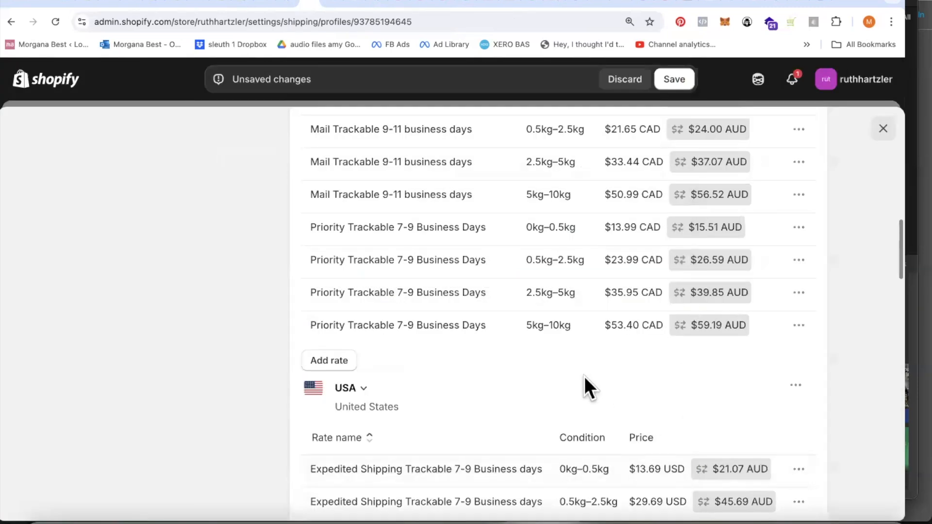
Save the shipping profile with the new Canada rates and review the zone's rate list.
left_click(677, 80)
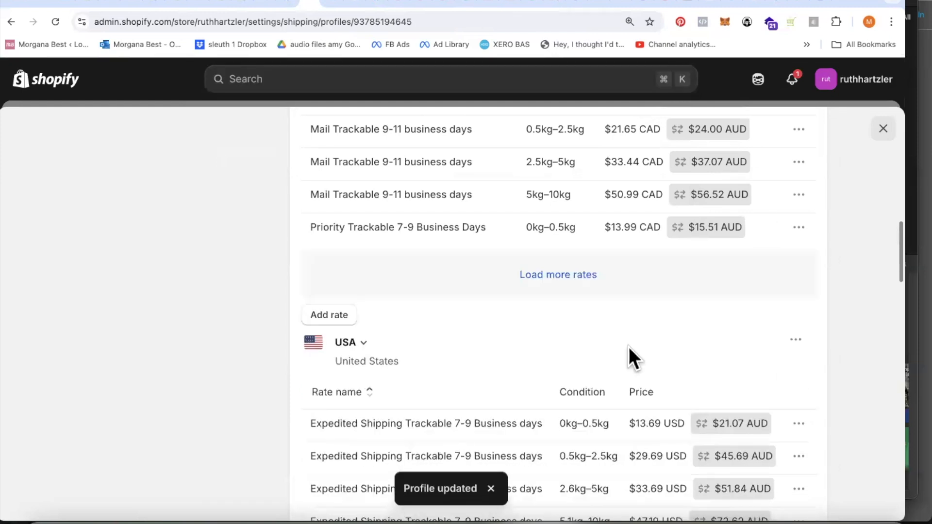
scroll(479, 278, "up", 5)
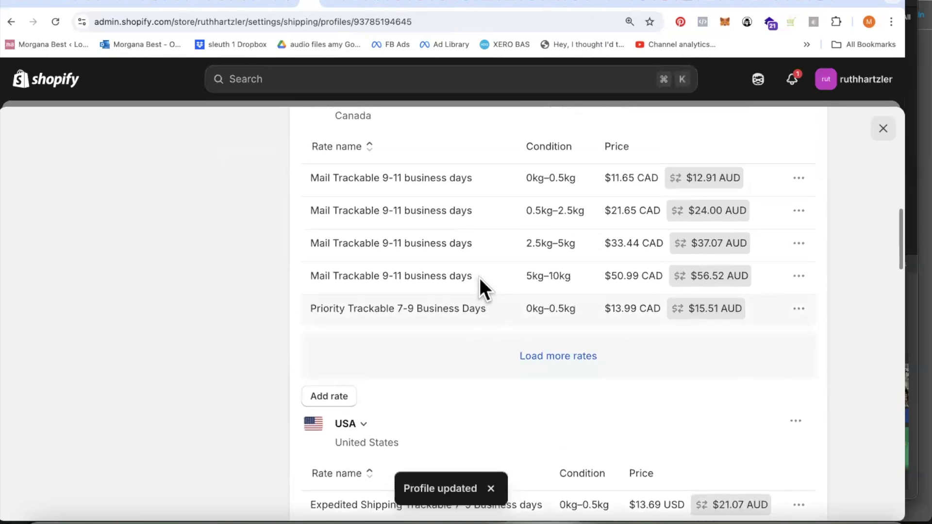
Load the remaining Canada zone rates and review their names, weight conditions, prices and rate actions.
scroll(479, 277, "down", 1)
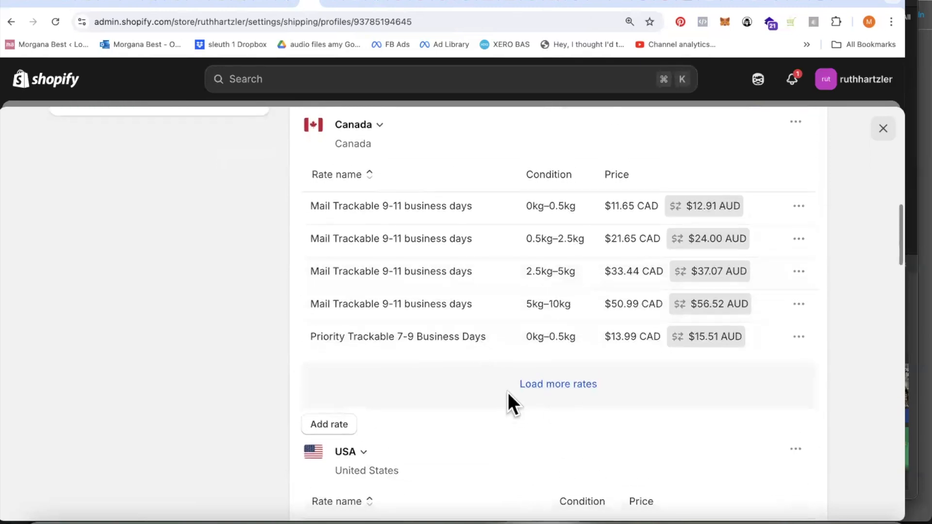
left_click(553, 384)
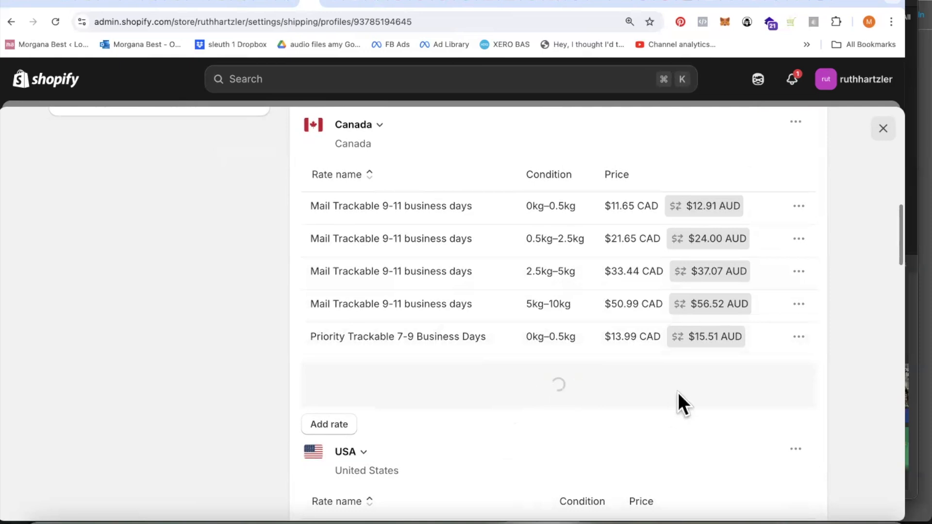
scroll(722, 308, "down", 2)
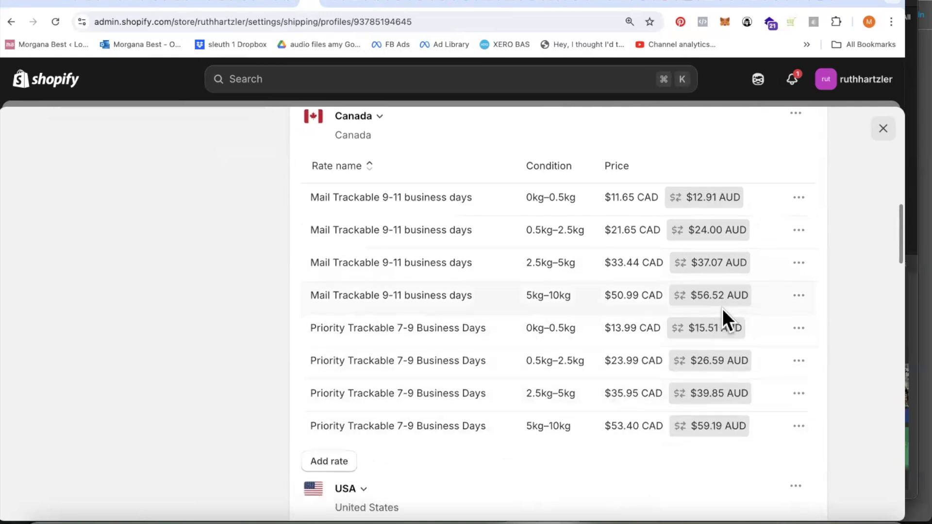
scroll(744, 255, "down", 1)
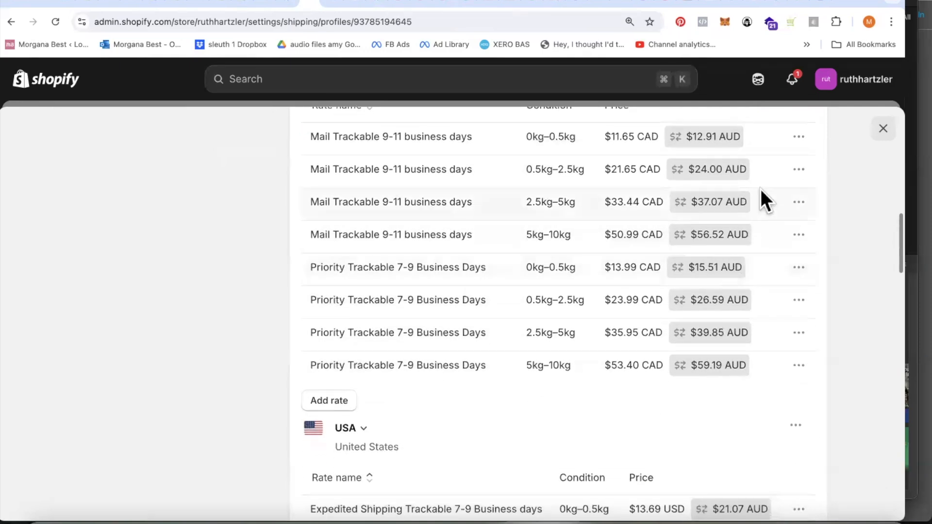
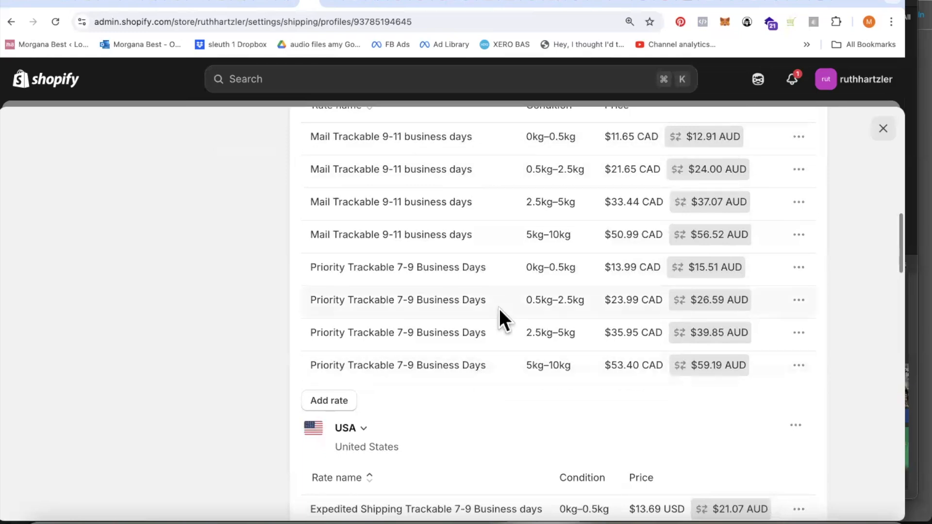
scroll(537, 179, "up", 1)
scroll(537, 179, "up", 2)
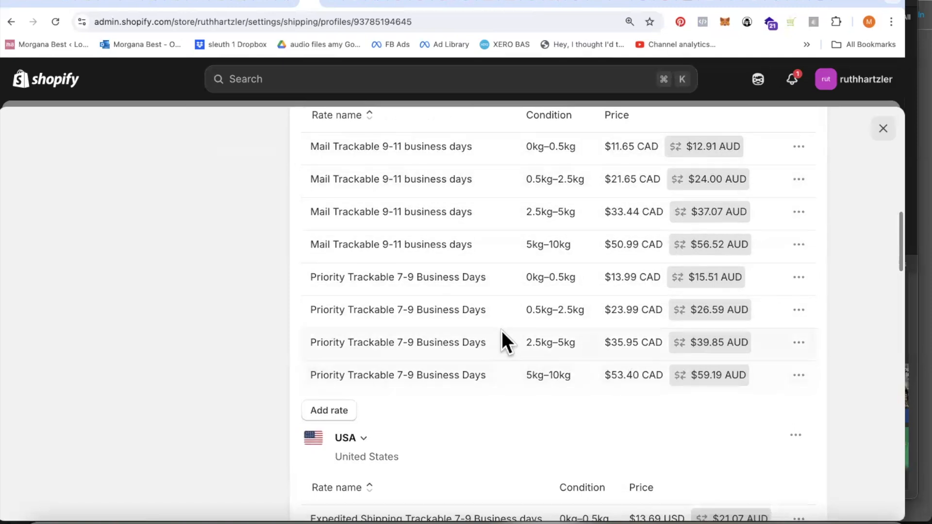
scroll(499, 322, "down", 1)
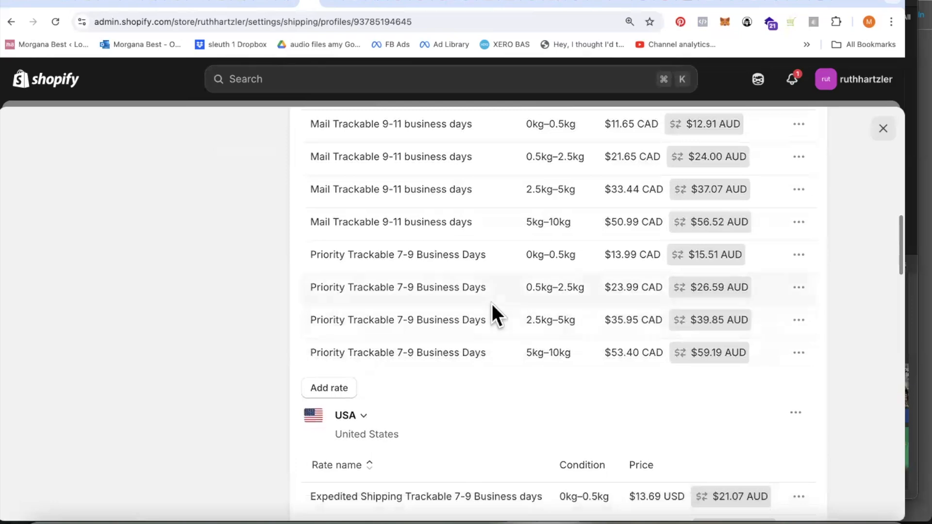
scroll(478, 286, "up", 1)
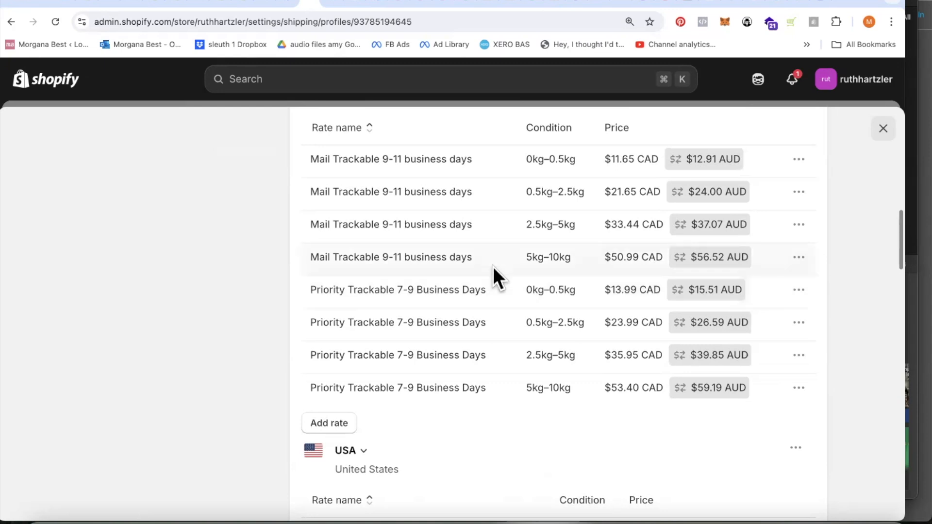
scroll(493, 267, "down", 2)
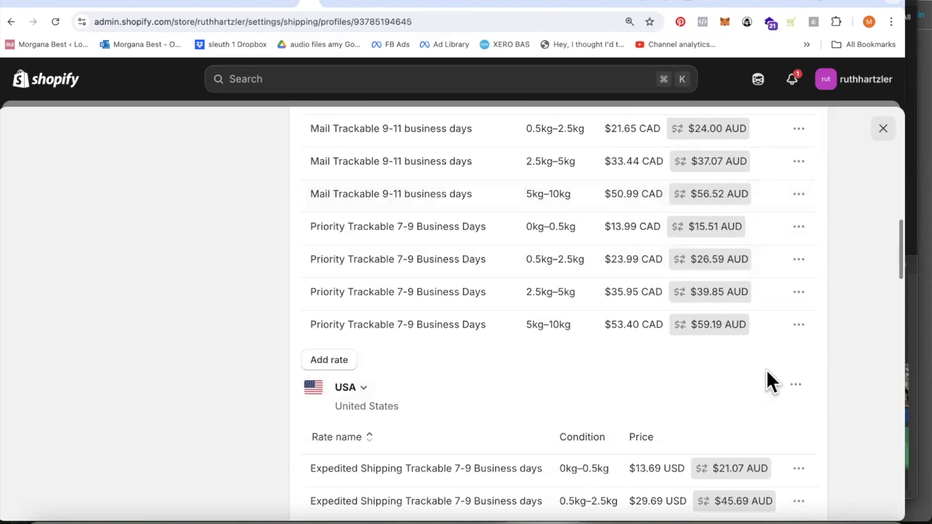
left_click(799, 326)
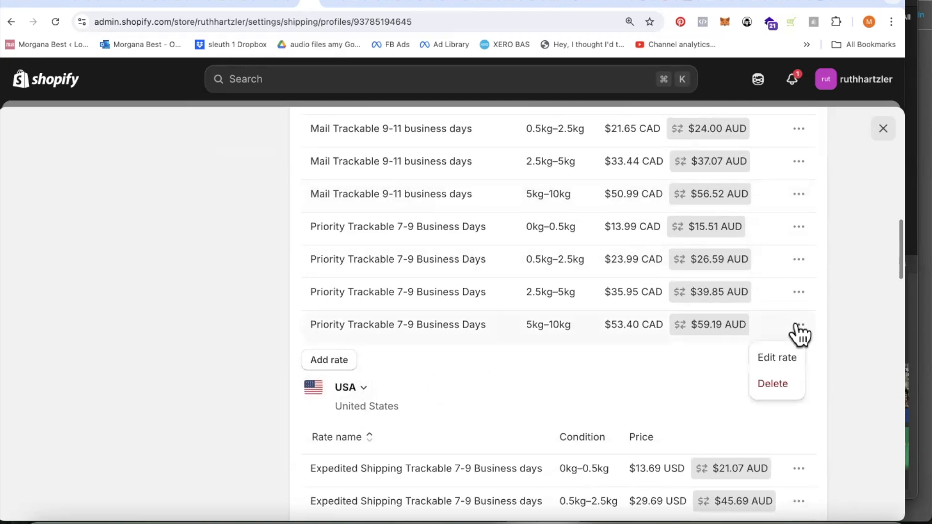
left_click(799, 330)
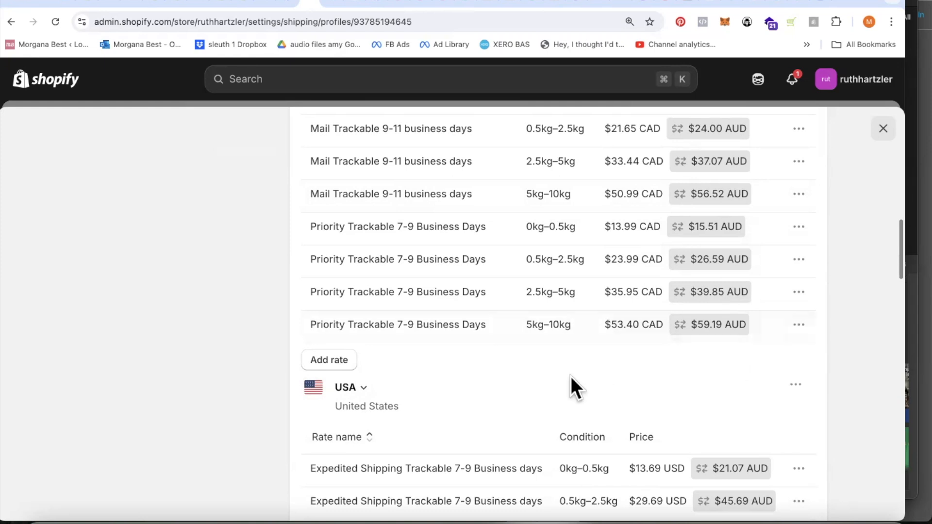
Review the USA zone's rates alongside the Canada zone and the Bookvault shipping origins they belong to.
scroll(566, 373, "down", 3)
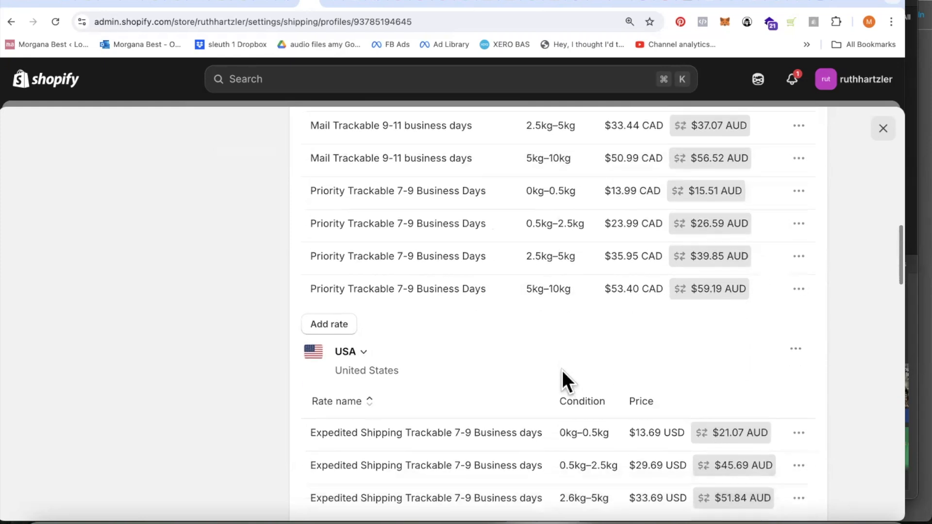
scroll(562, 369, "down", 3)
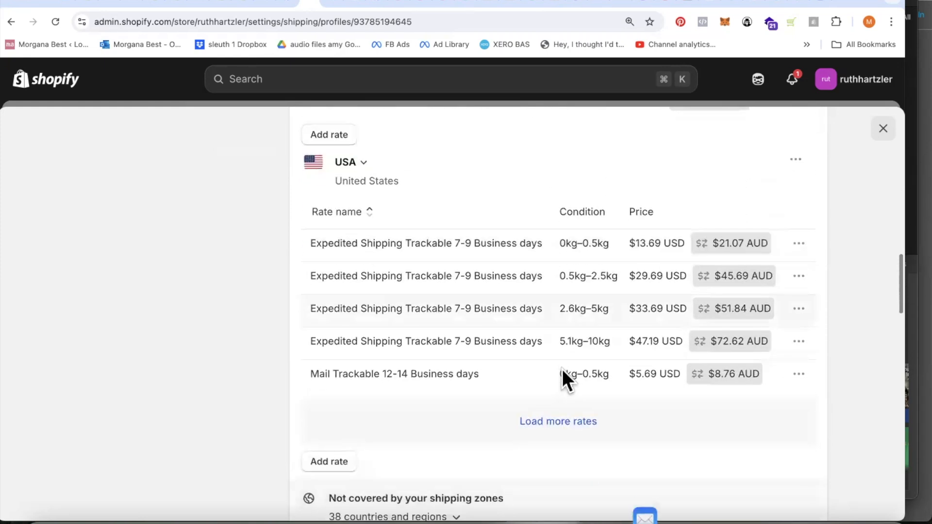
scroll(562, 377, "down", 1)
scroll(562, 369, "up", 5)
scroll(562, 366, "up", 8)
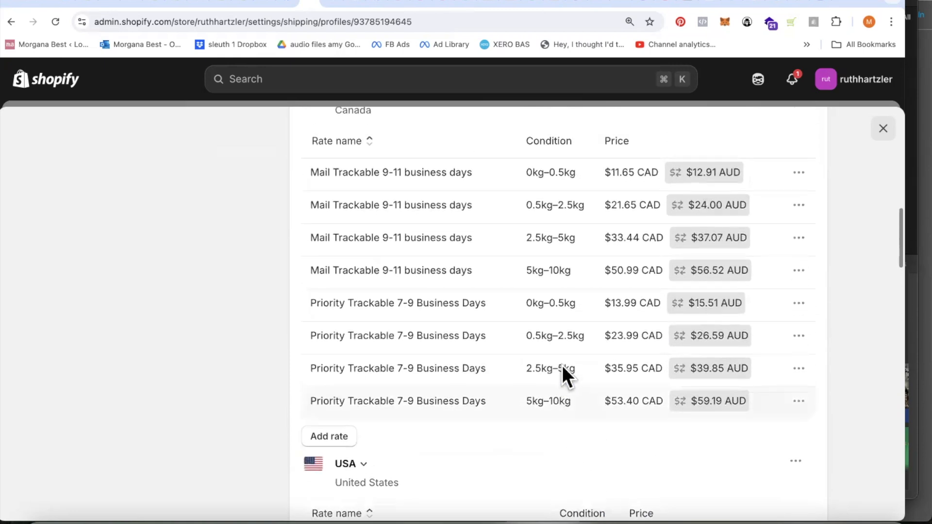
scroll(563, 376, "up", 2)
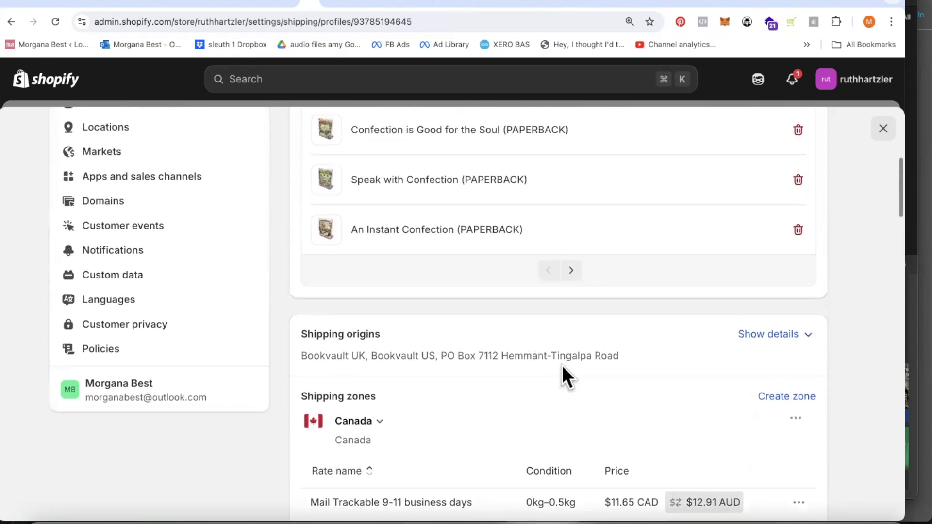
scroll(563, 376, "down", 6)
scroll(562, 376, "down", 4)
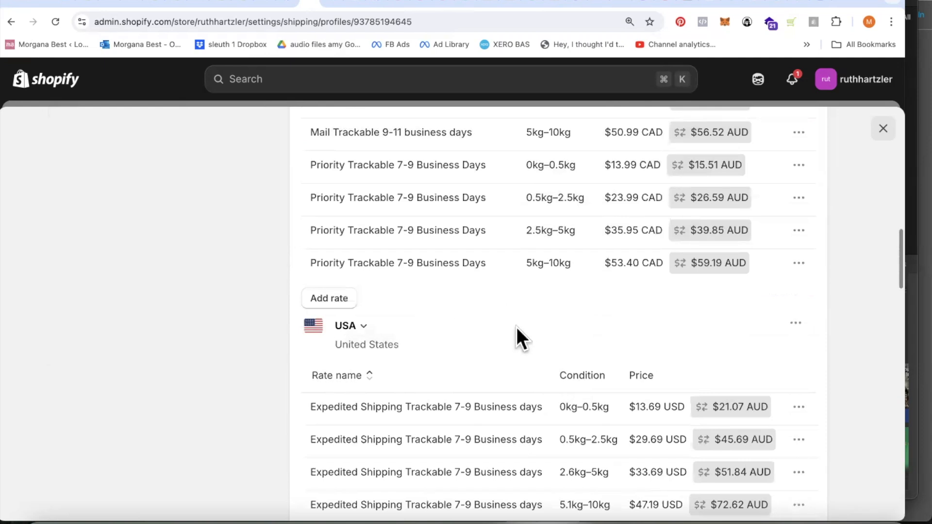
scroll(516, 328, "up", 3)
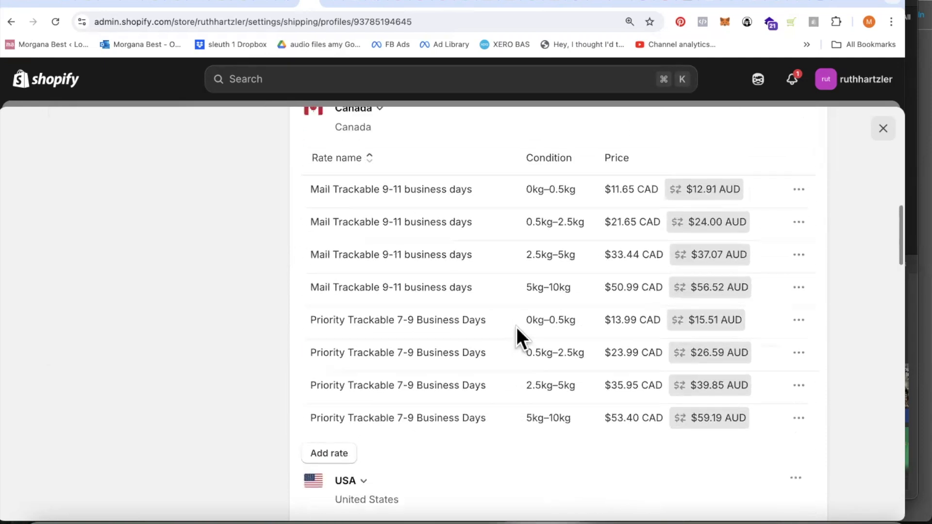
scroll(516, 327, "up", 3)
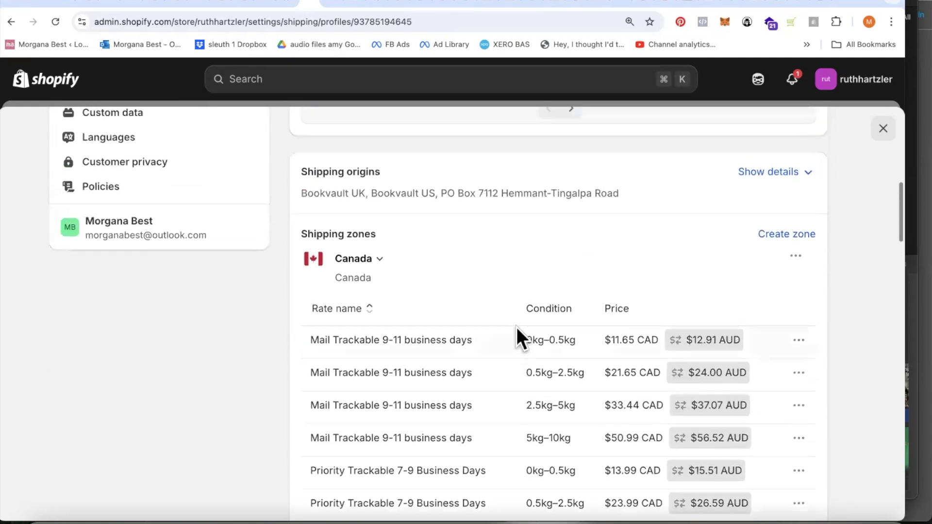
scroll(516, 327, "up", 2)
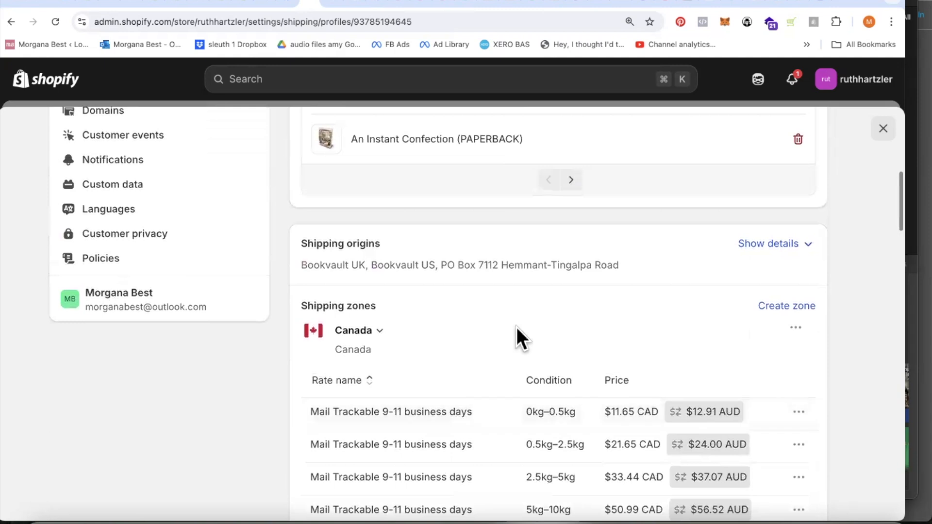
Examine the Lulu shipping origin and the rates in its Australia and United States zones.
scroll(516, 327, "down", 10)
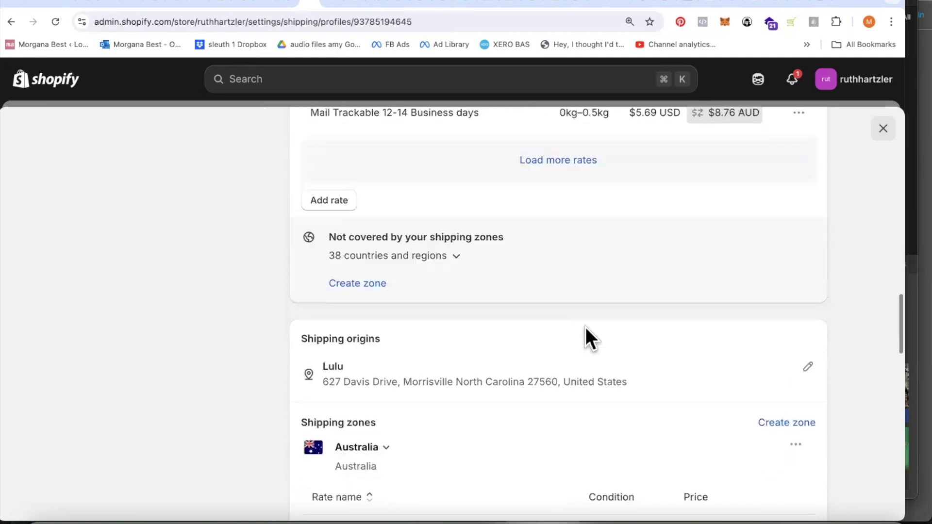
scroll(585, 328, "down", 3)
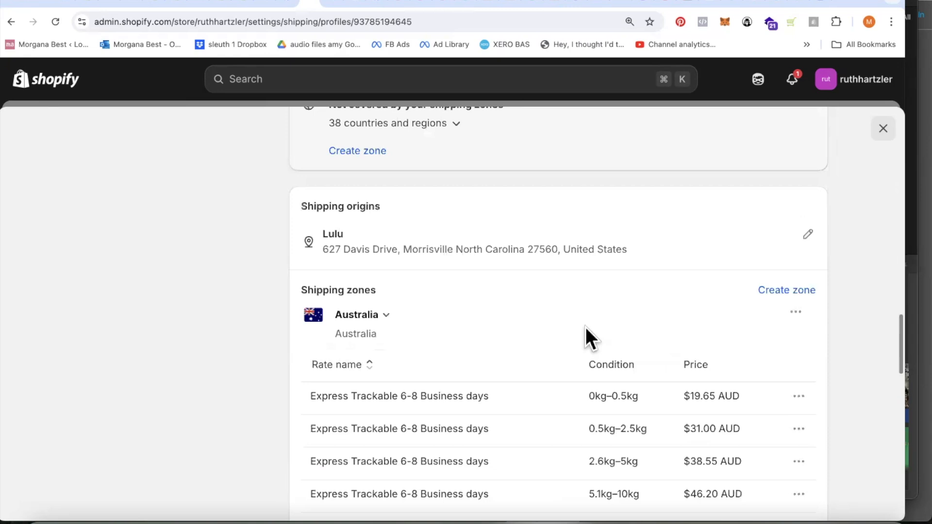
scroll(585, 327, "down", 3)
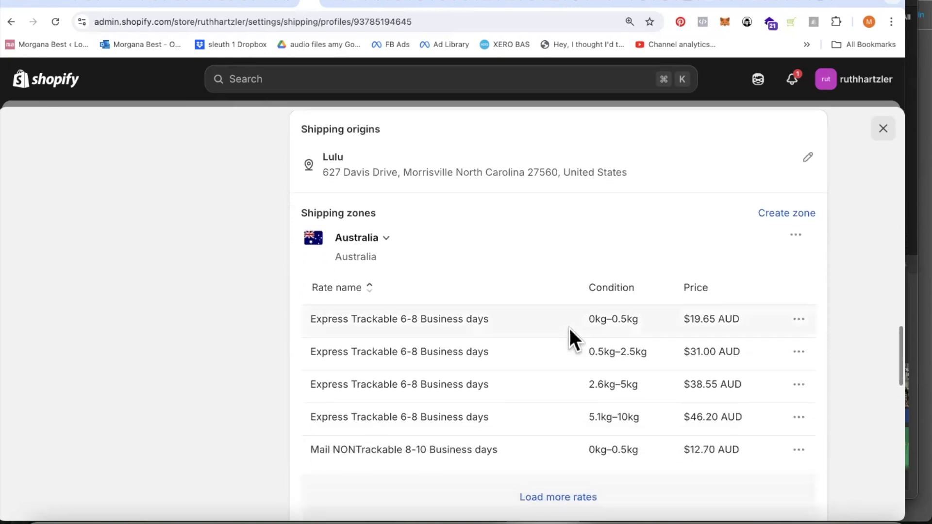
scroll(570, 328, "down", 1)
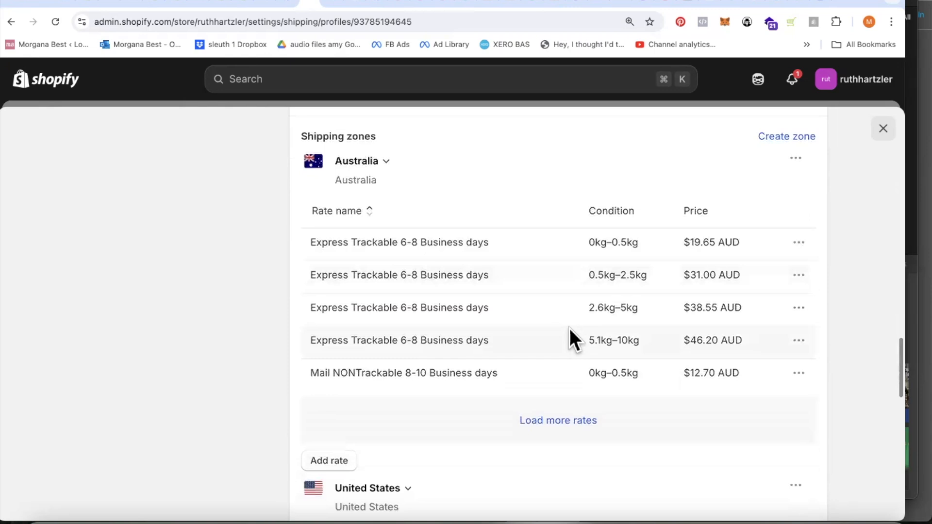
scroll(569, 328, "down", 2)
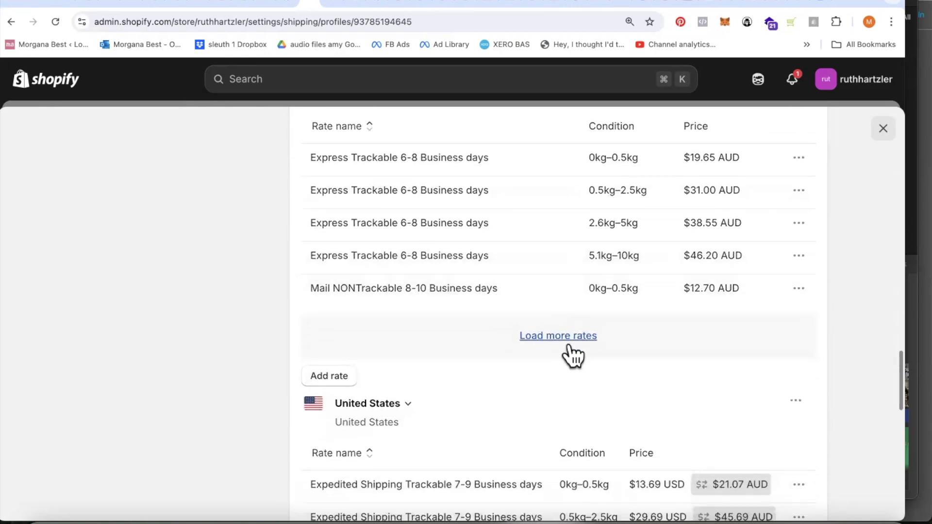
scroll(574, 353, "down", 1)
scroll(573, 349, "down", 3)
Create a shipping zone named UK covering the United Kingdom under the Bookvault shipping origins, and save the profile.
scroll(568, 341, "up", 16)
scroll(567, 340, "up", 7)
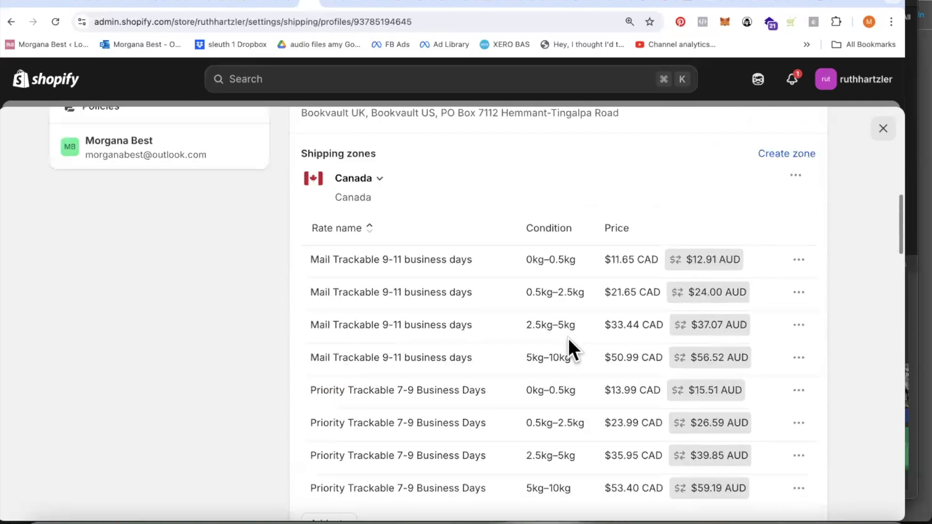
scroll(568, 339, "up", 1)
scroll(568, 339, "down", 1)
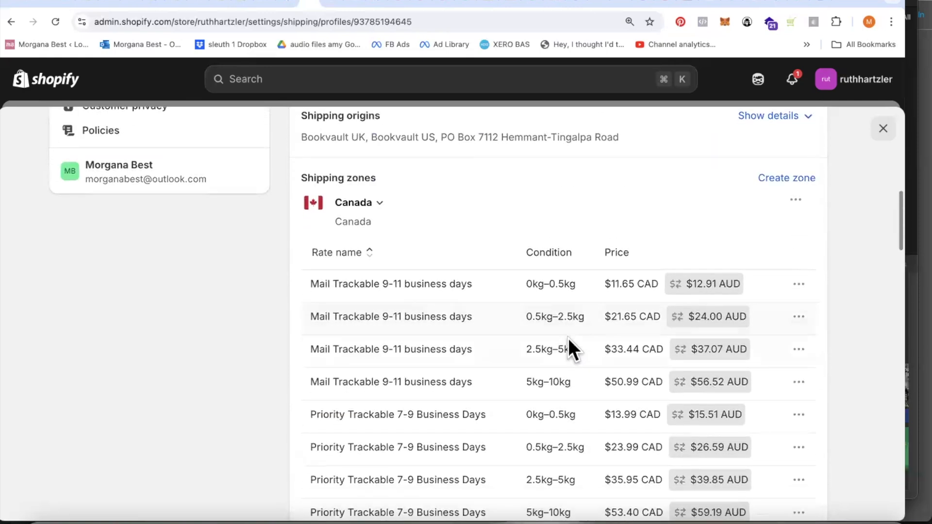
scroll(568, 339, "down", 1)
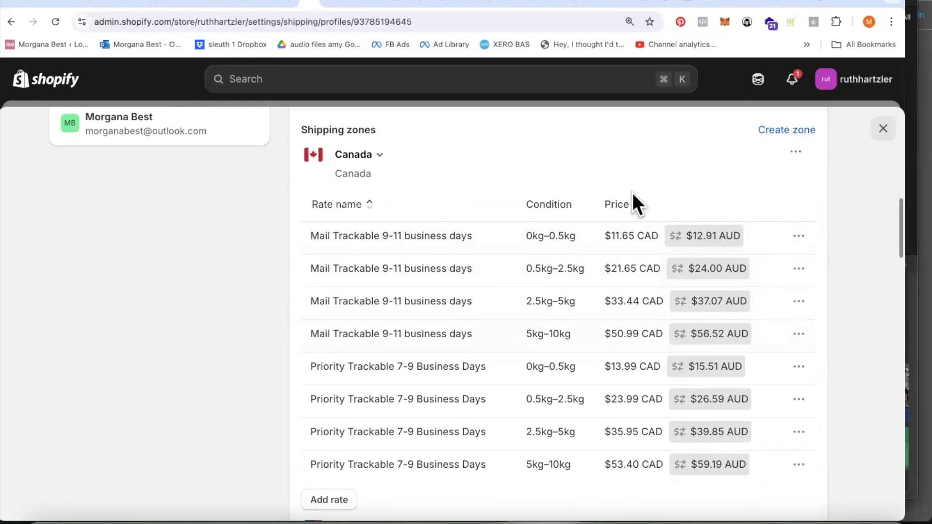
left_click(792, 131)
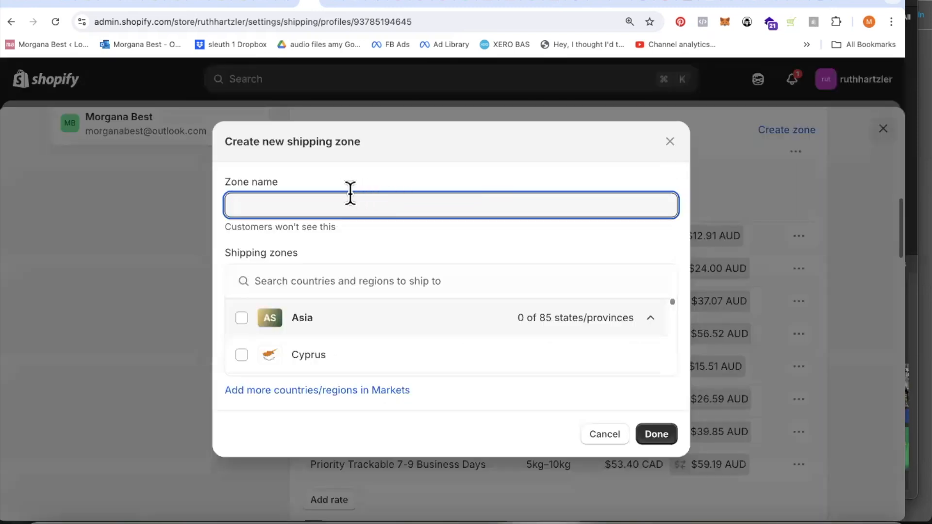
type("UK")
left_click(314, 281)
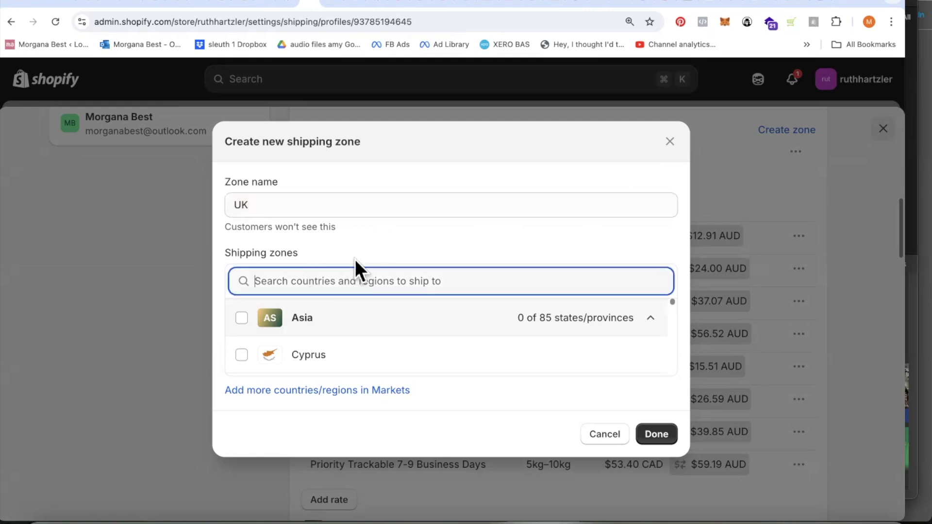
type("United Kin")
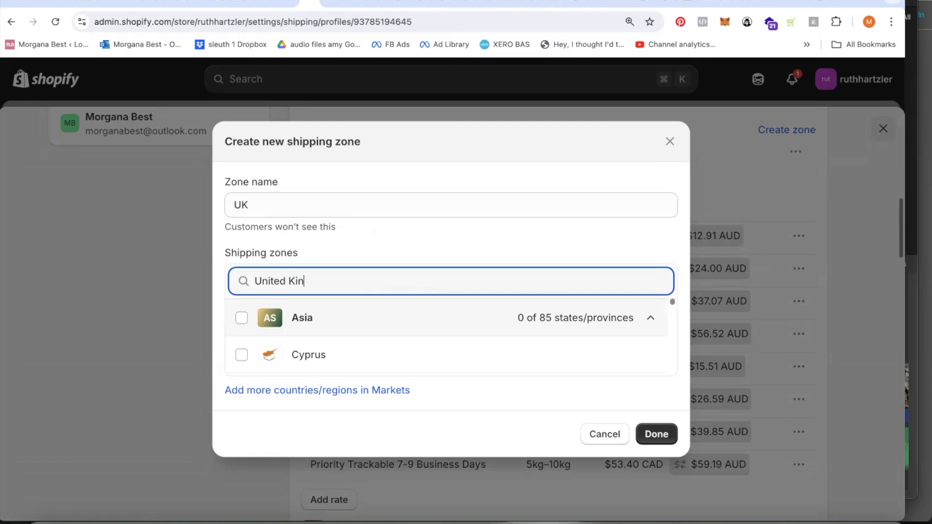
type("gdom")
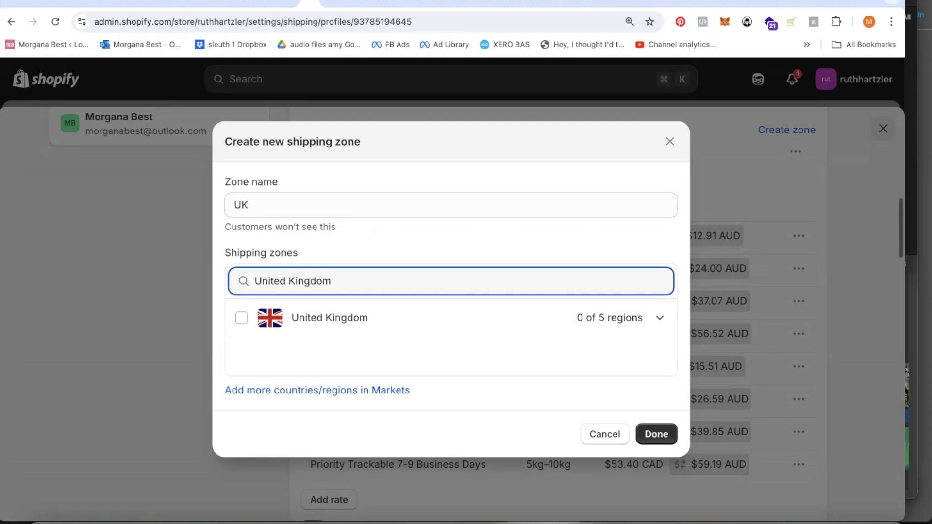
left_click(242, 318)
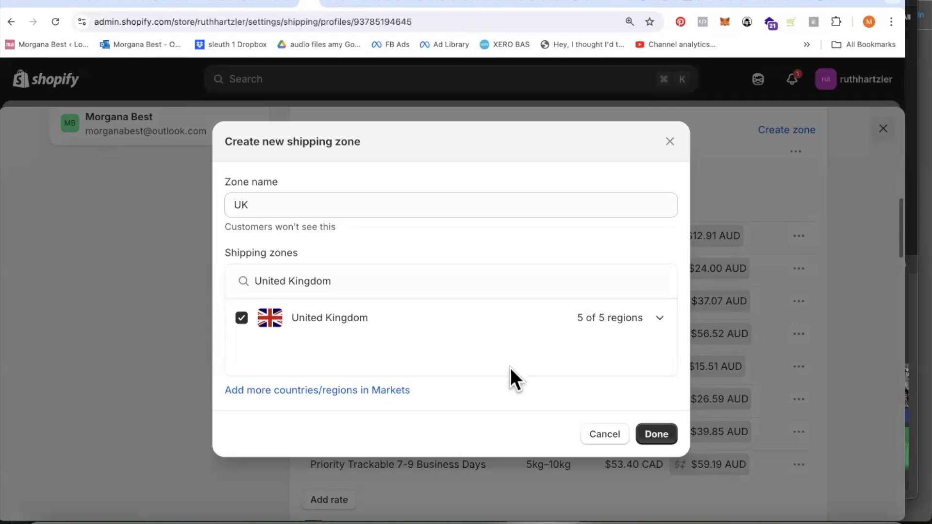
left_click(665, 437)
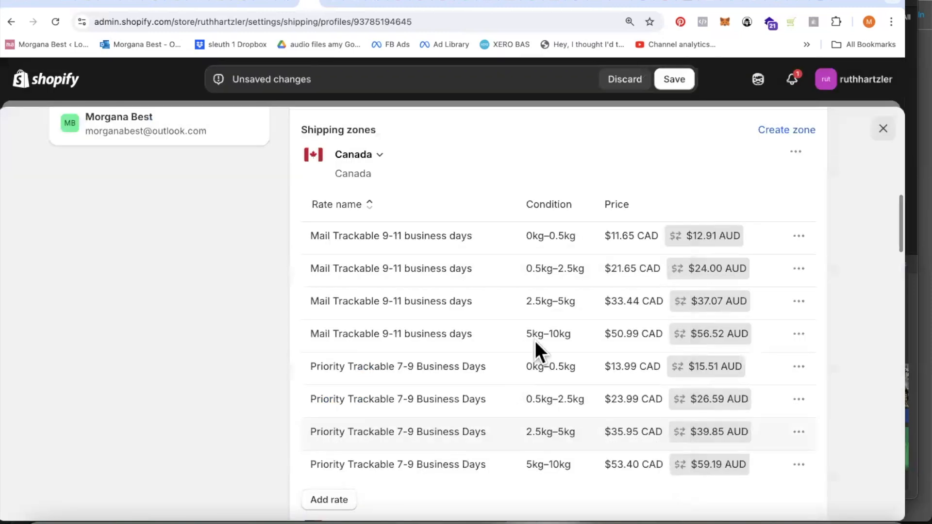
left_click(673, 81)
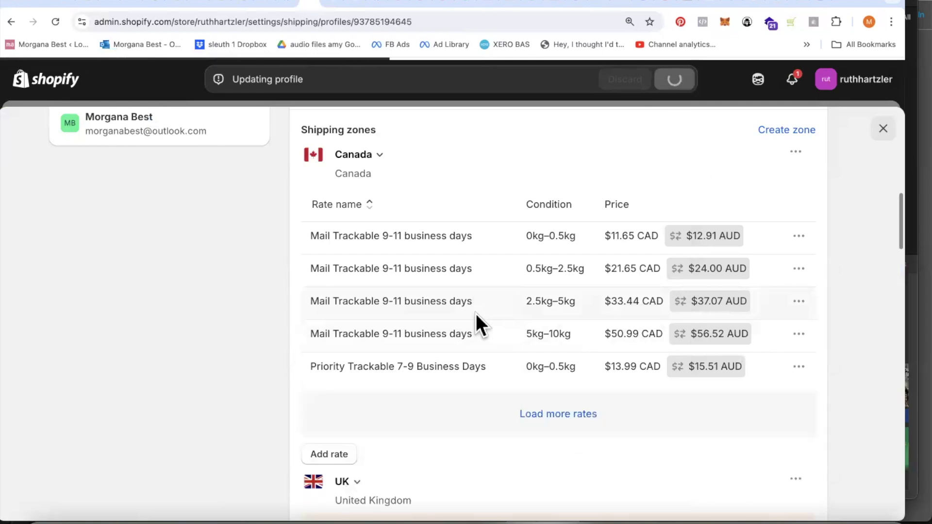
scroll(481, 303, "up", 4)
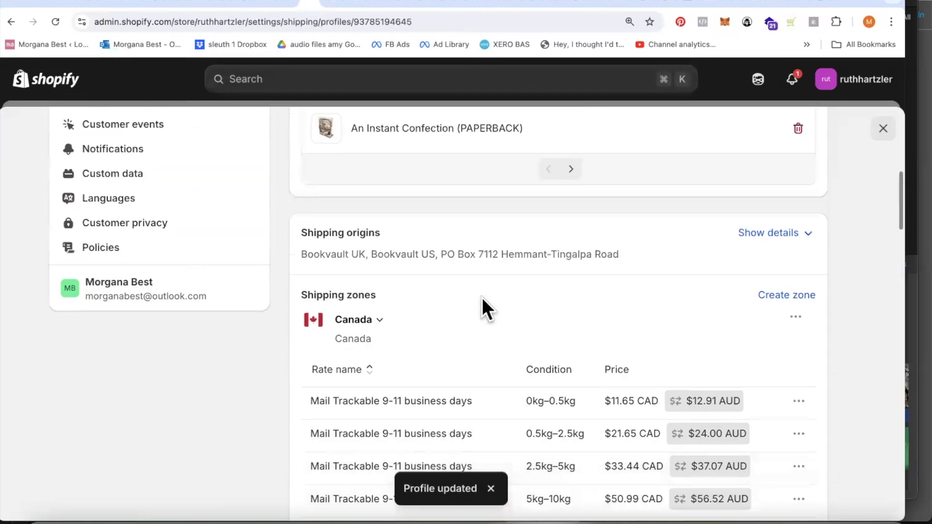
Start a flat rate for the UK zone with conditional pricing based on item weight and a maximum weight of 0.5 kg.
scroll(482, 298, "down", 3)
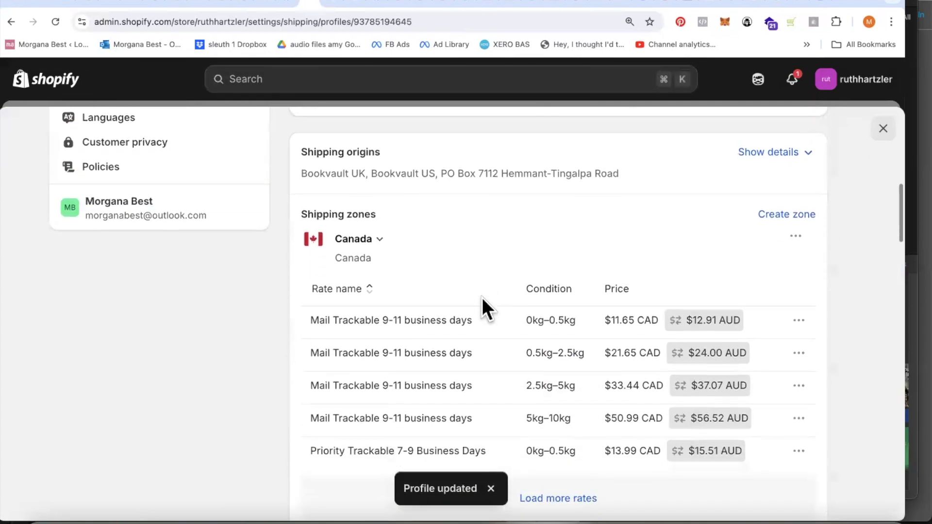
scroll(482, 298, "down", 6)
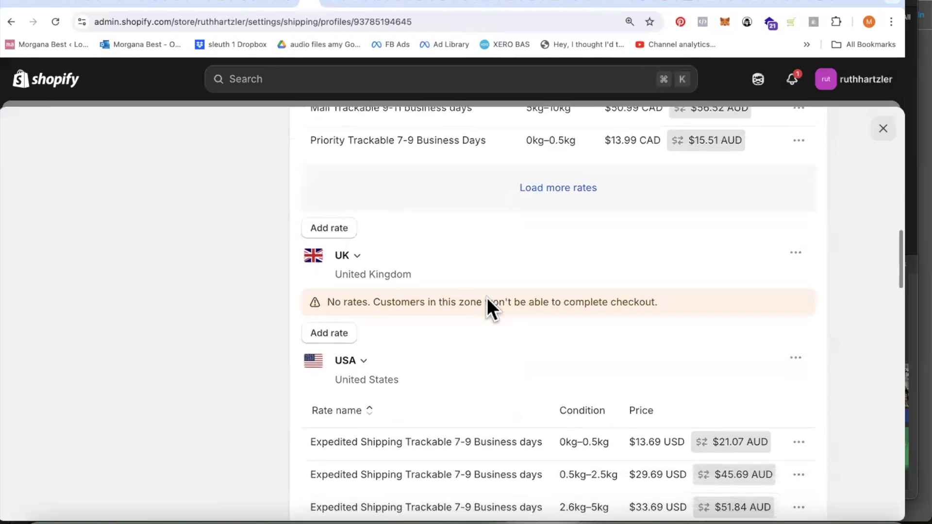
scroll(488, 298, "down", 1)
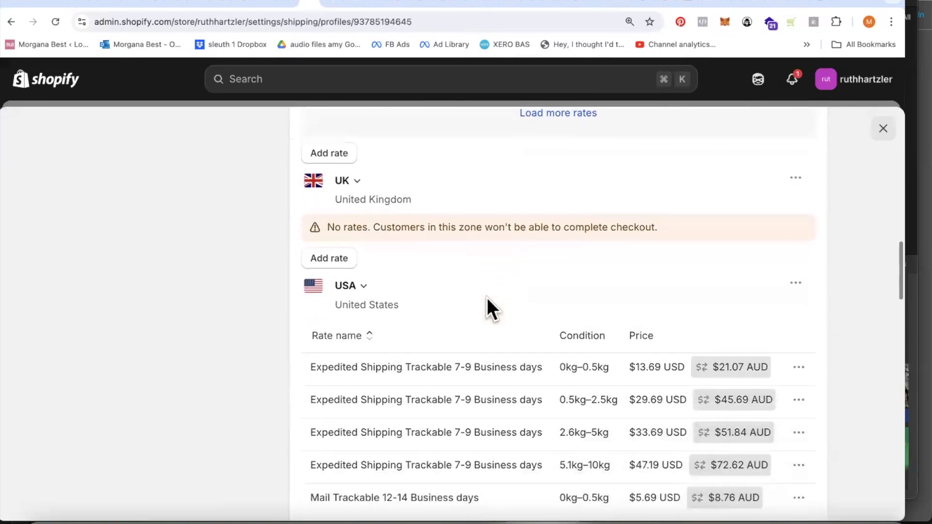
scroll(549, 258, "down", 1)
scroll(549, 259, "down", 1)
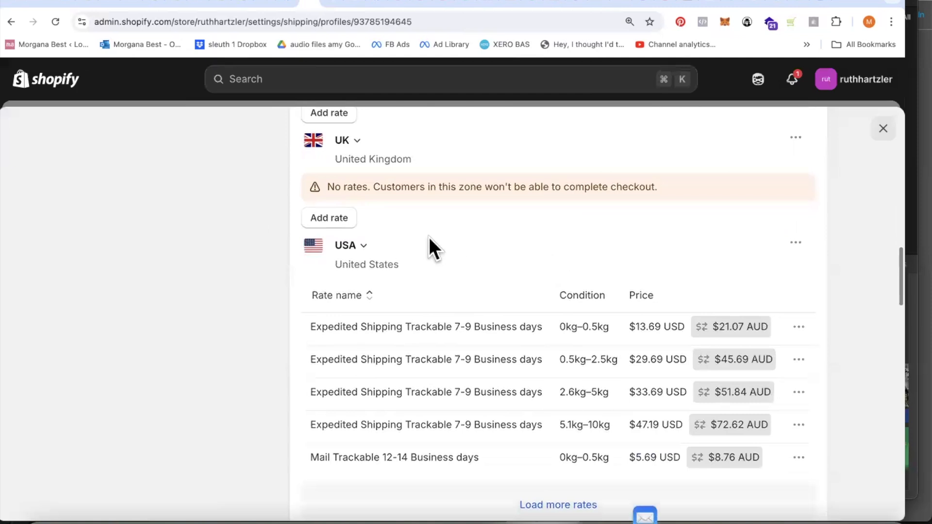
left_click(332, 218)
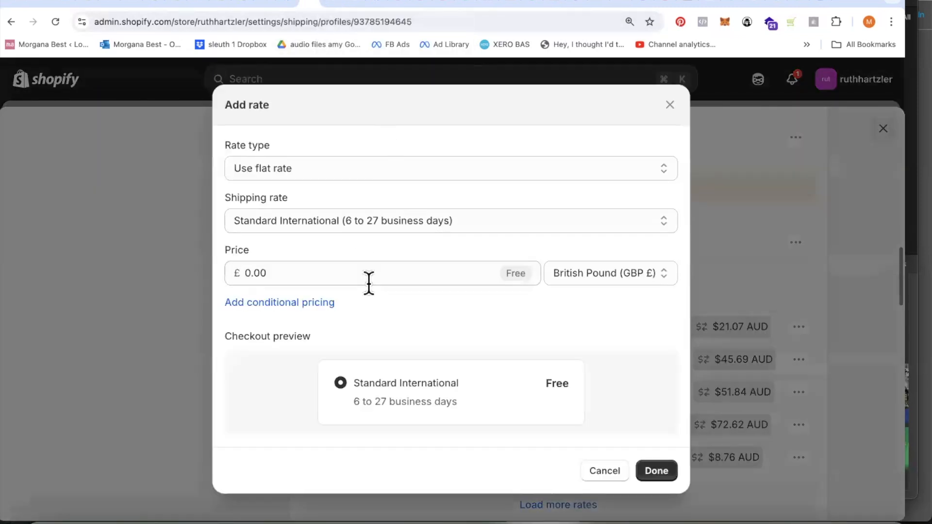
left_click(310, 303)
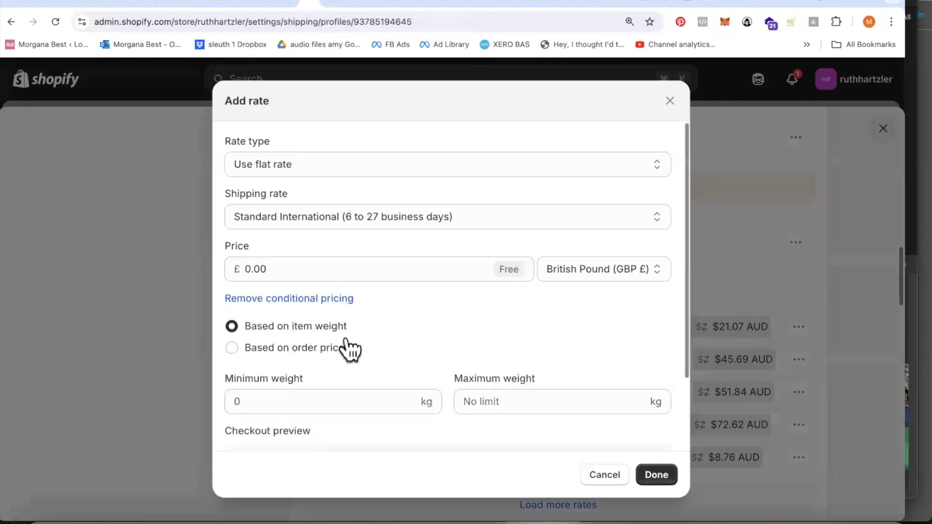
scroll(399, 346, "down", 2)
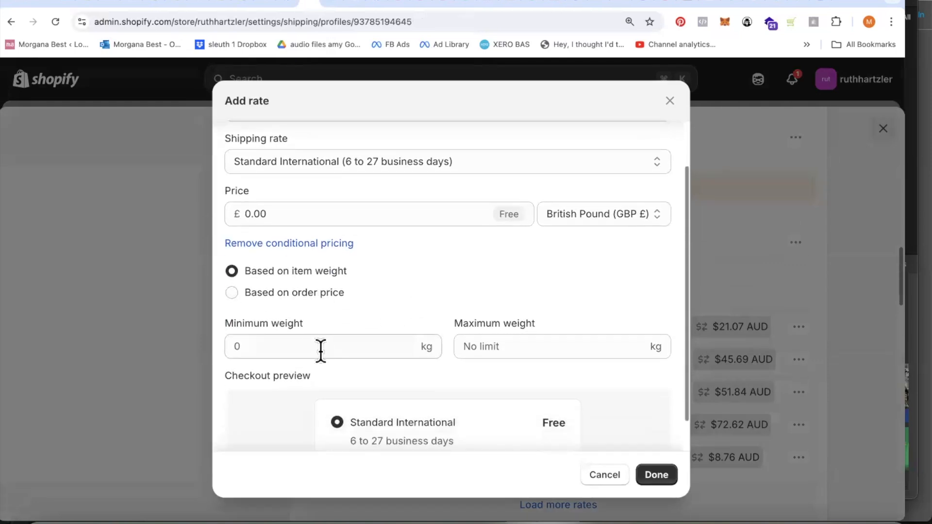
left_click(515, 346)
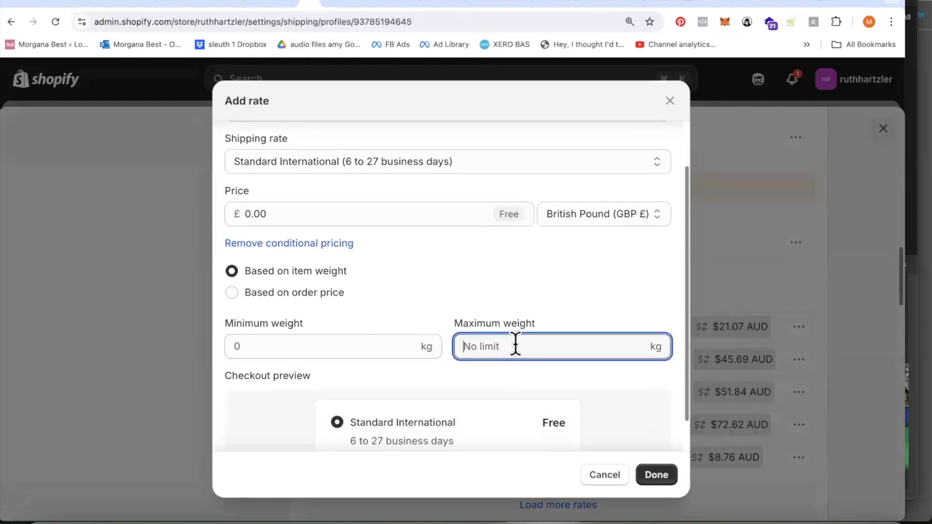
type(".5")
scroll(402, 280, "up", 2)
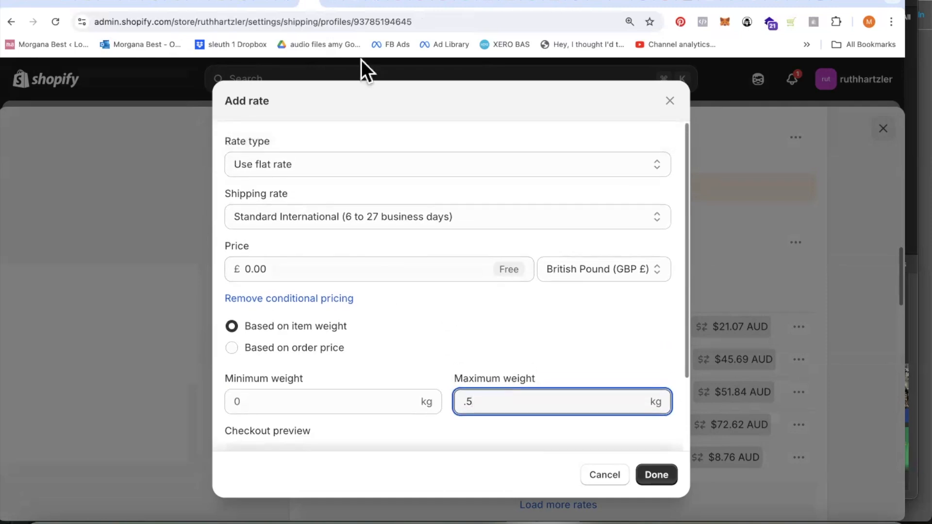
In Lulu's pricing calculator, set 1 copy and United Kingdom as the destination country, and look up the available shipping methods.
left_click(332, 2)
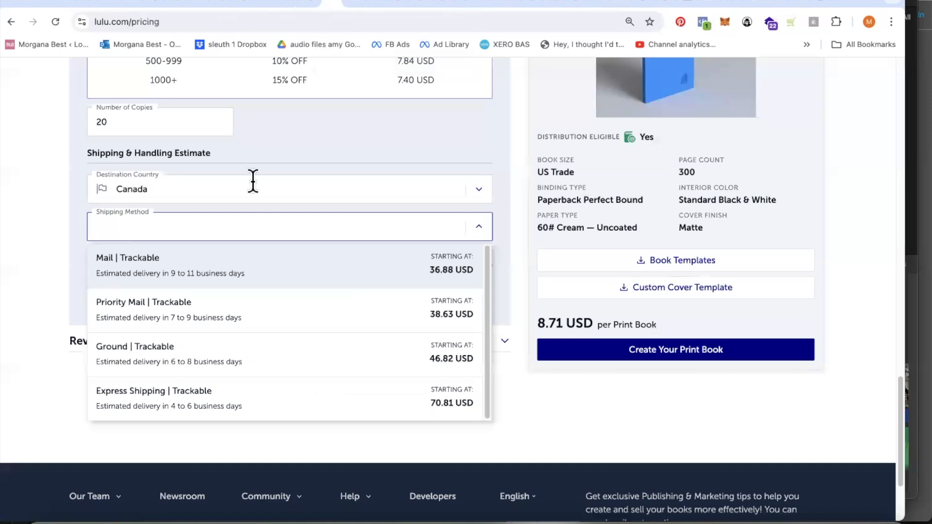
left_click(171, 187)
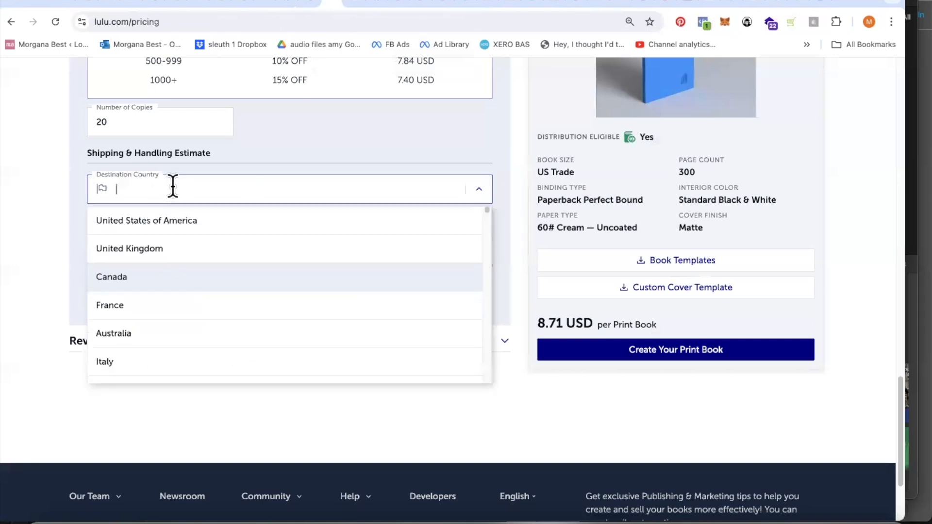
left_click(113, 124)
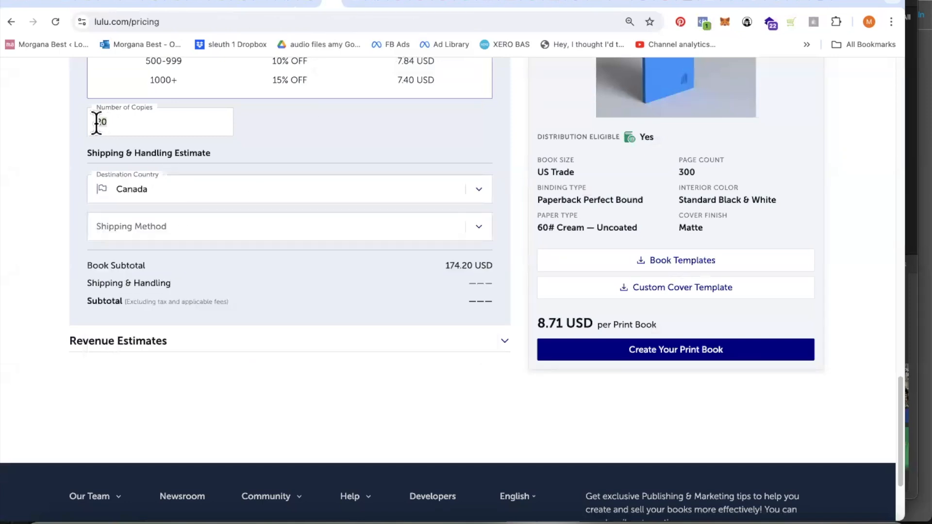
key("BackSpace")
key("BackSpace")
type("1")
left_click(175, 188)
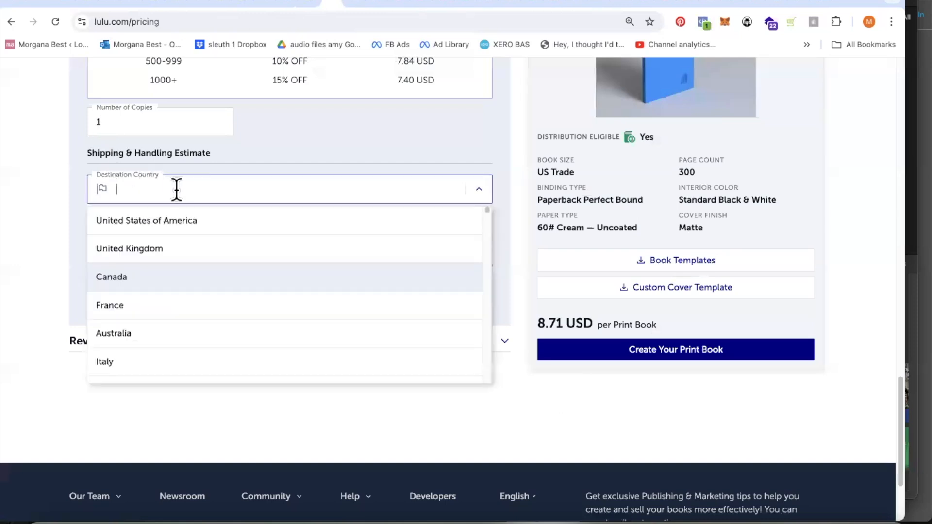
left_click(155, 253)
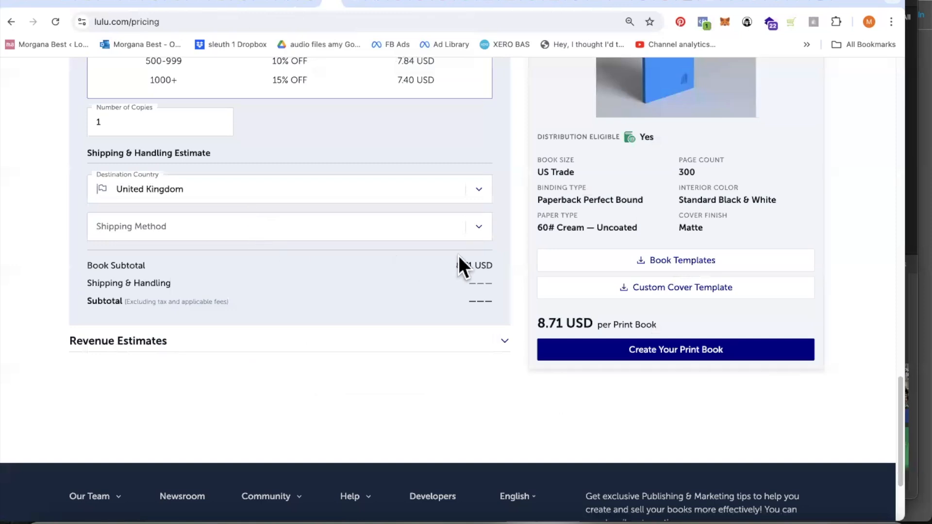
left_click(480, 228)
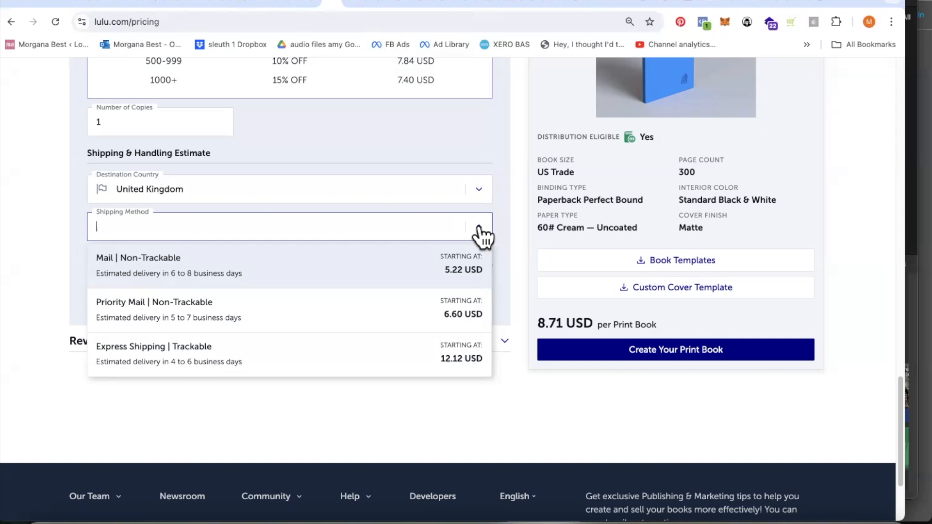
scroll(260, 364, "down", 1)
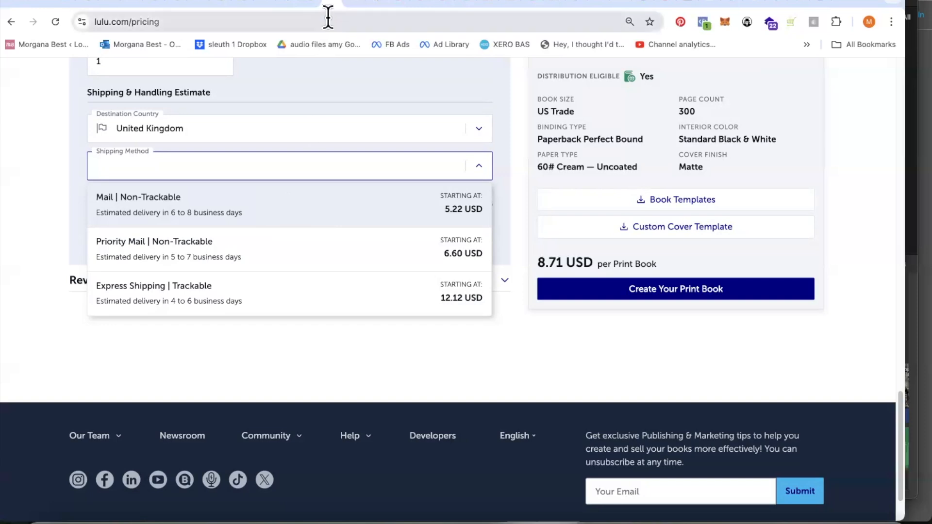
Back in Shopify's new UK rate, choose the Custom shipping rate and name it "Mail NON-Trackable".
left_click(313, 4)
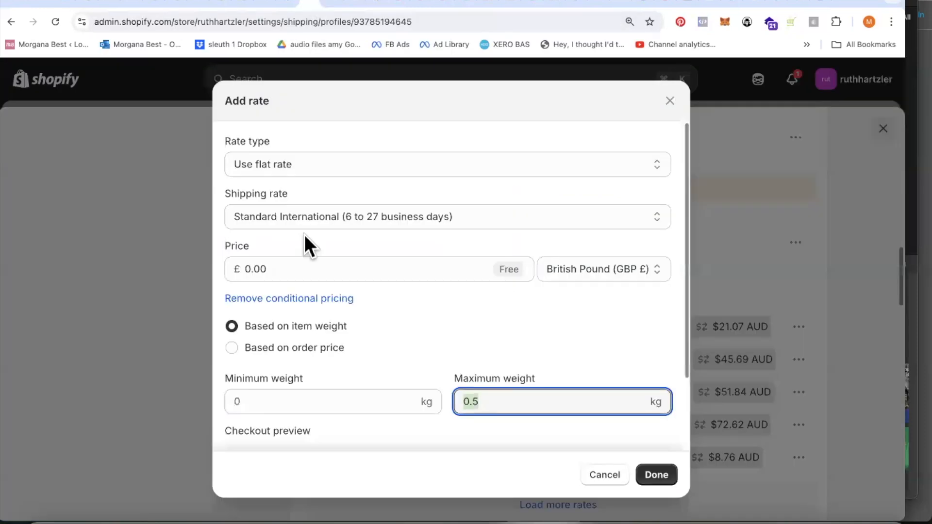
left_click(319, 216)
left_click(286, 235)
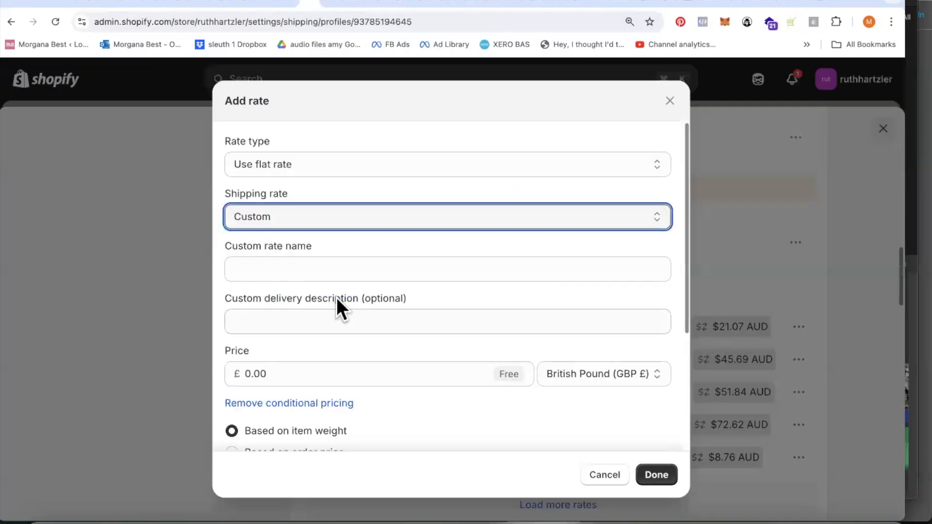
left_click(279, 265)
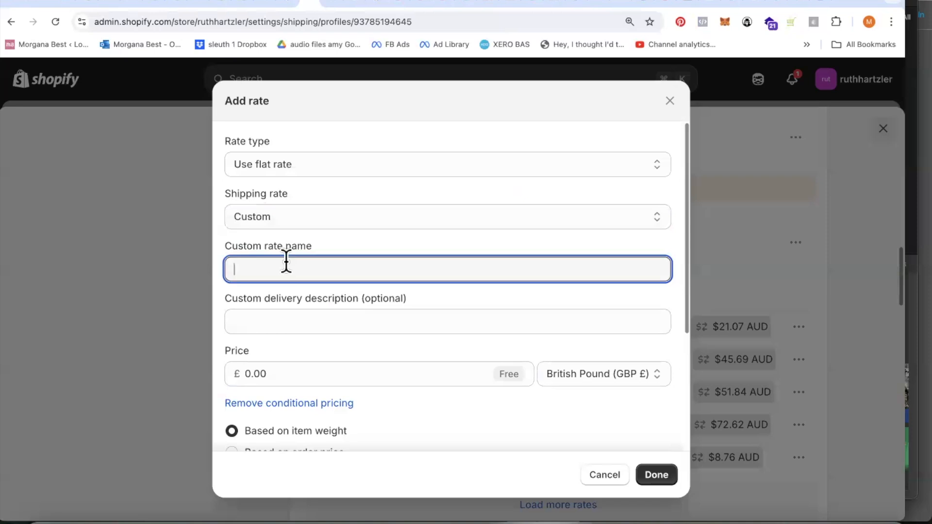
type("Mail NON")
type(" Trackable")
left_click(285, 269)
key("BackSpace")
key("BackSpace")
type("-T")
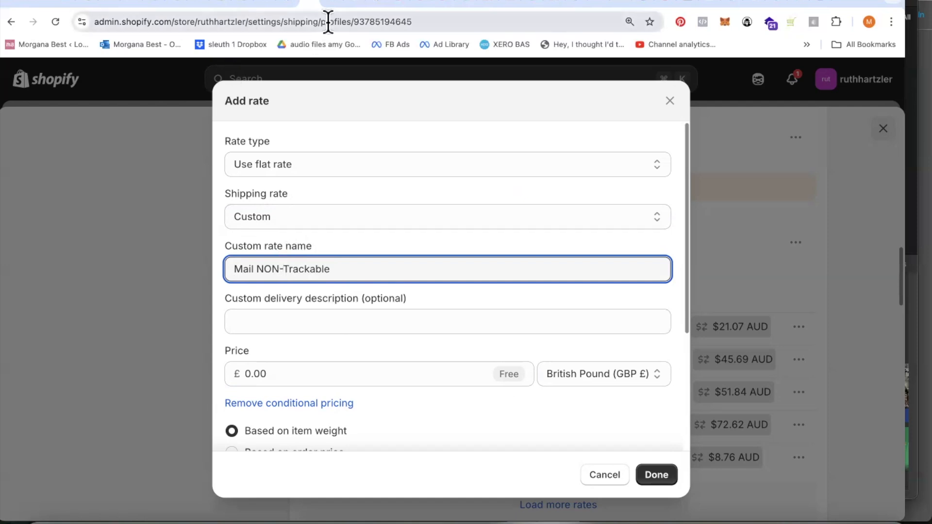
Check the Mail delivery time on Lulu and extend the custom rate name to "Mail NON-Trackable 6-8 Business days".
left_click(328, 4)
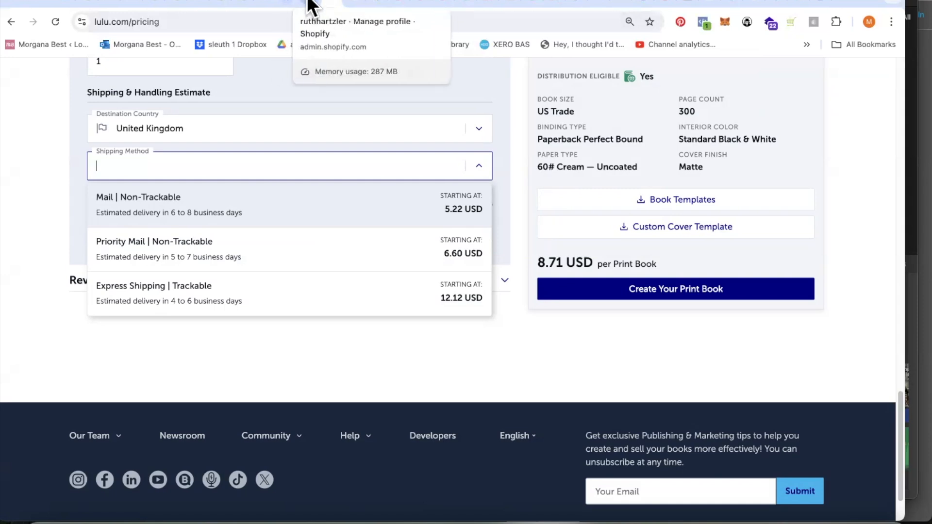
left_click(310, 6)
left_click(415, 270)
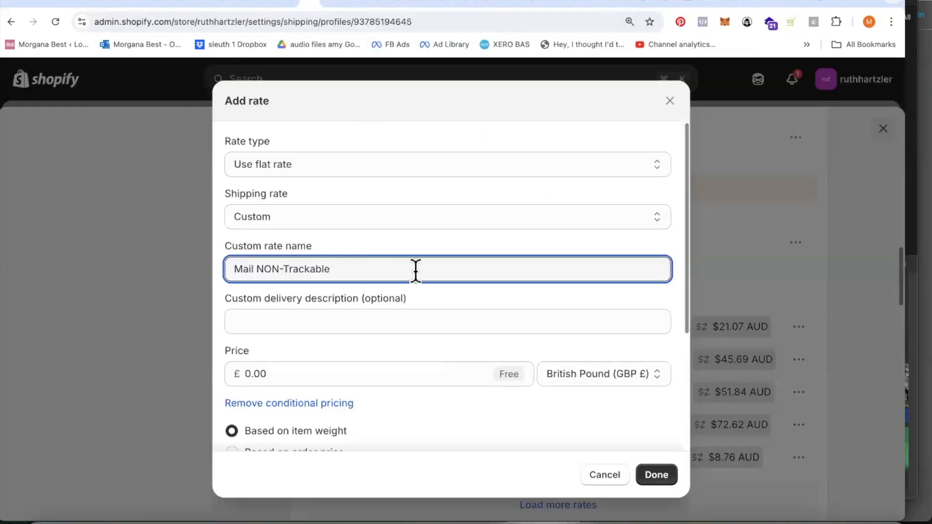
type("6-8 Buisbess days")
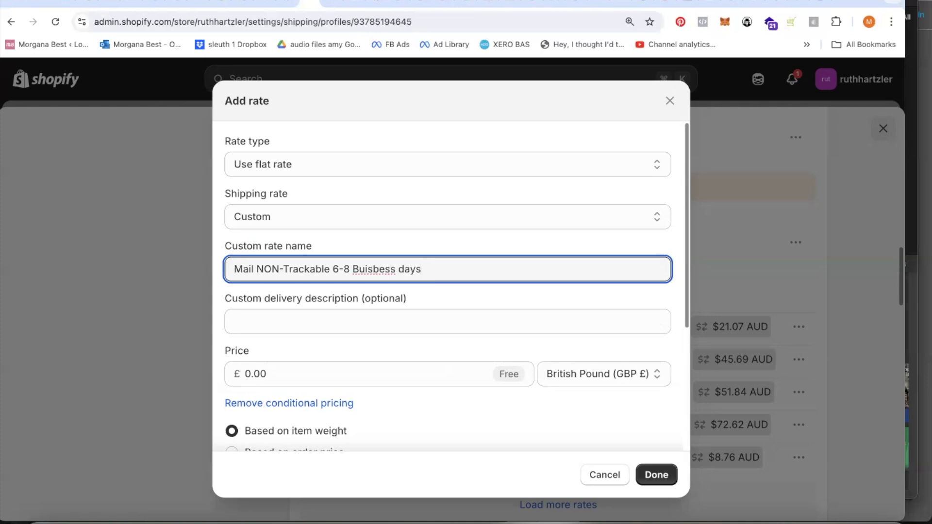
right_click(383, 266)
left_click(417, 257)
Copy the full custom rate name to the clipboard.
left_click_drag(433, 268, 227, 266)
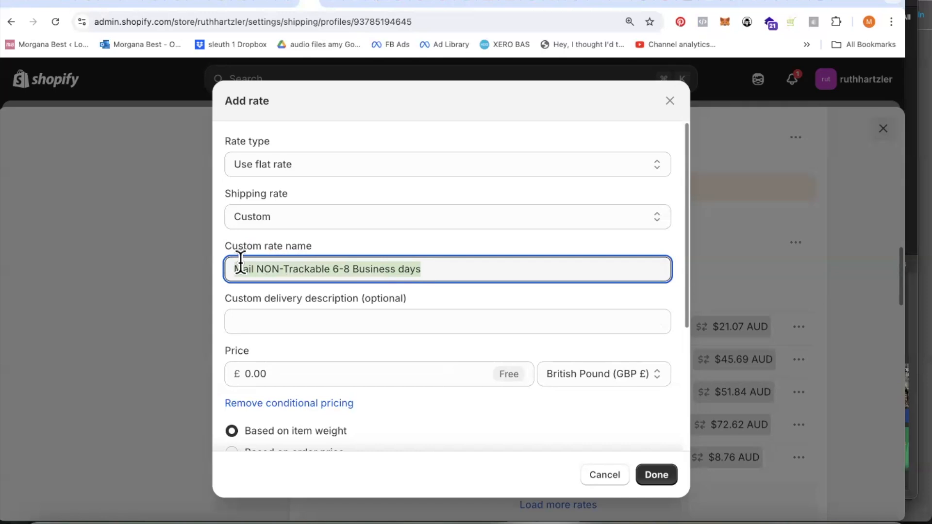
right_click(246, 268)
left_click(262, 306)
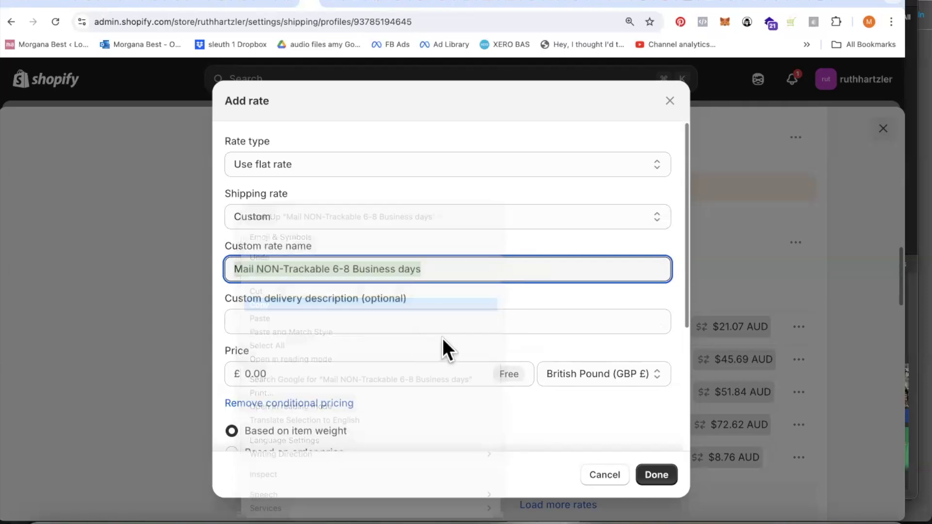
Check Lulu's Mail Non-Trackable price for the United Kingdom and convert 5.22 USD to GBP with a Google search.
scroll(441, 339, "down", 2)
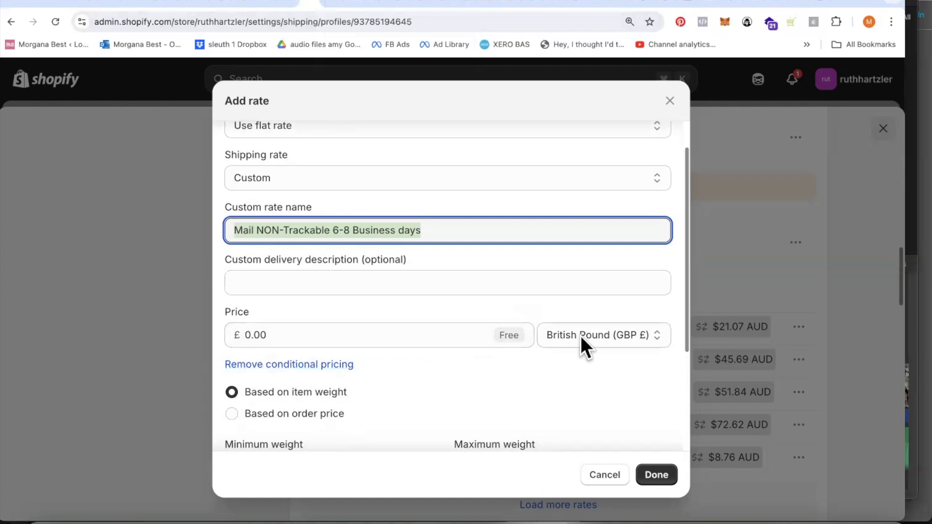
left_click(340, 6)
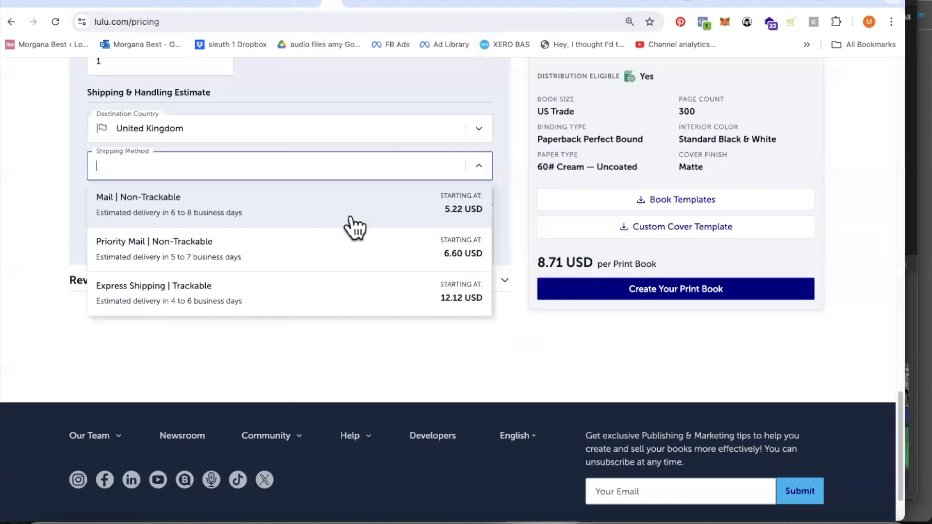
left_click(351, 5)
double_click(127, 89)
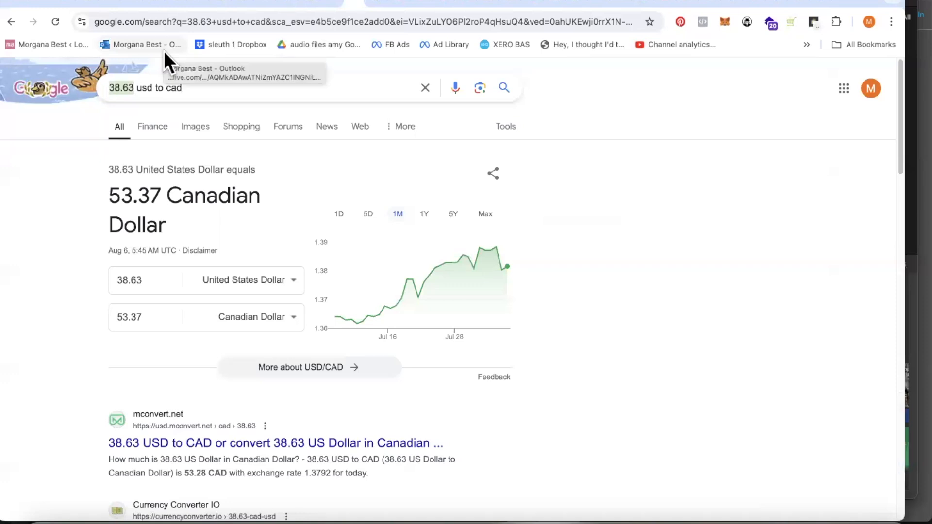
type("5")
type(".")
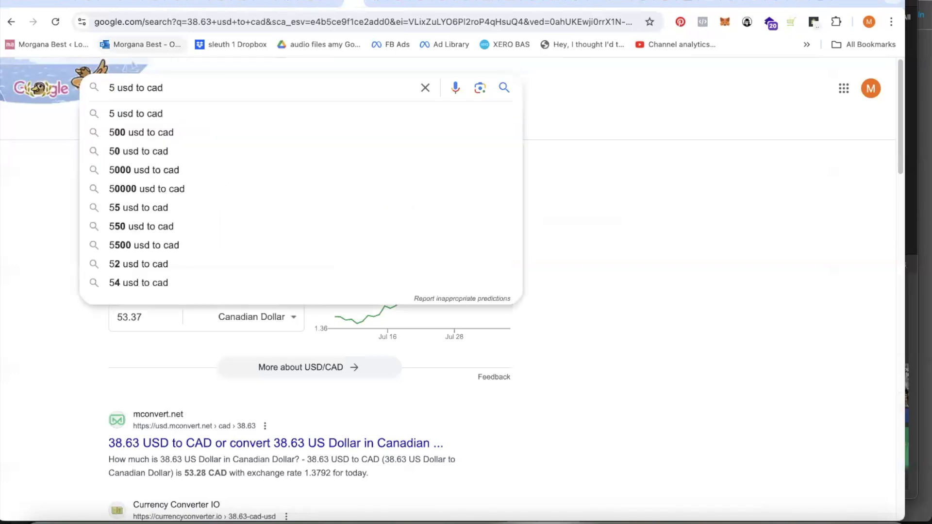
type("22")
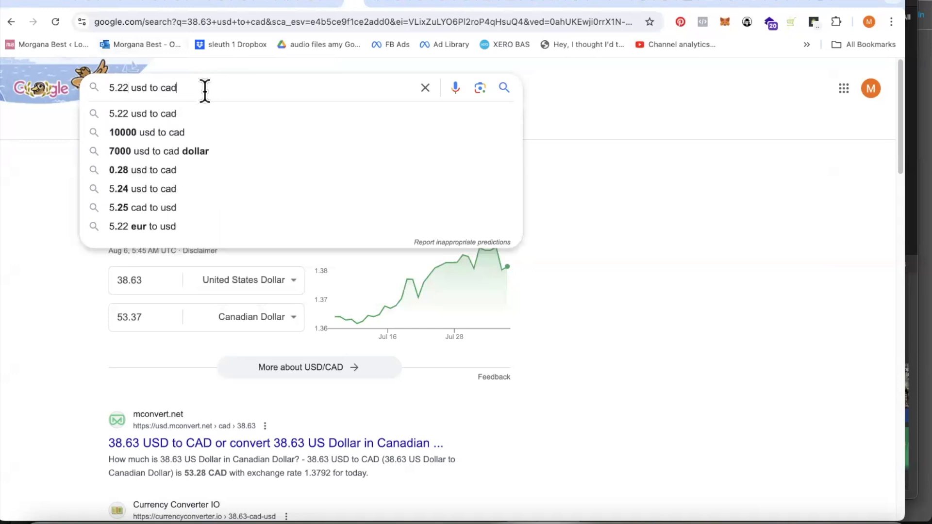
left_click_drag(185, 87, 161, 87)
type("gbp")
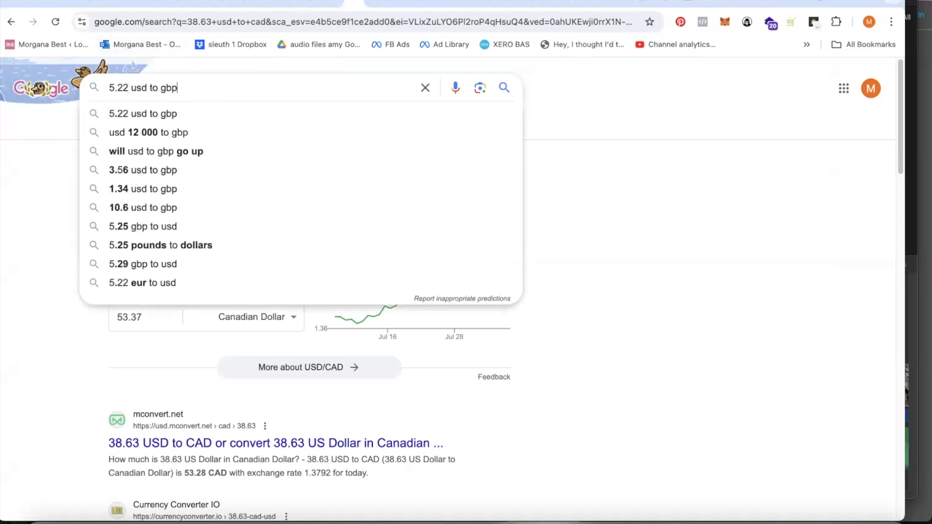
key("Return")
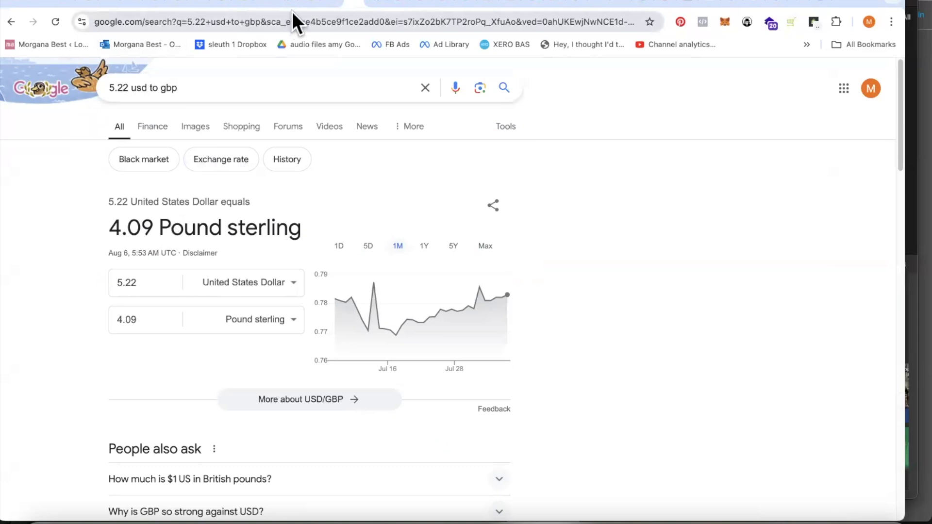
Set the price of the Shopify UK Mail NON-Trackable rate to £4.10.
left_click(310, 5)
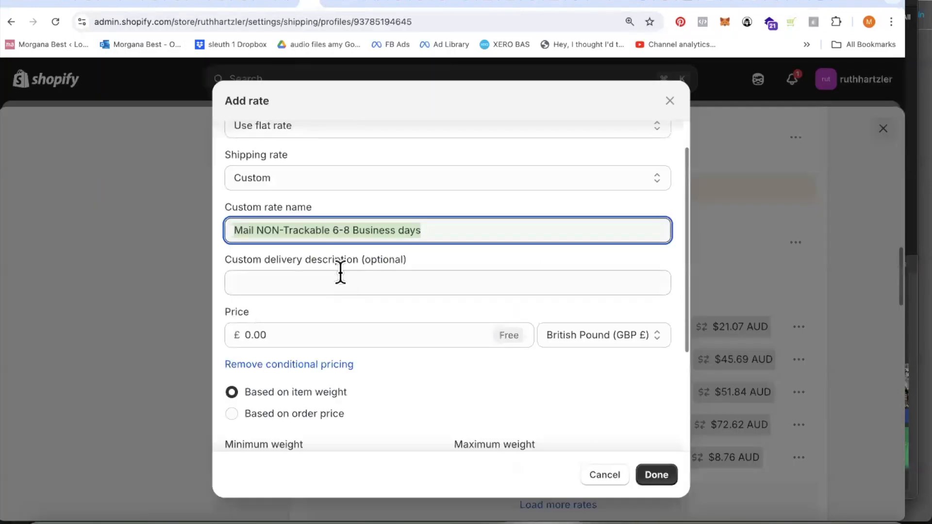
left_click(276, 335)
type("4.")
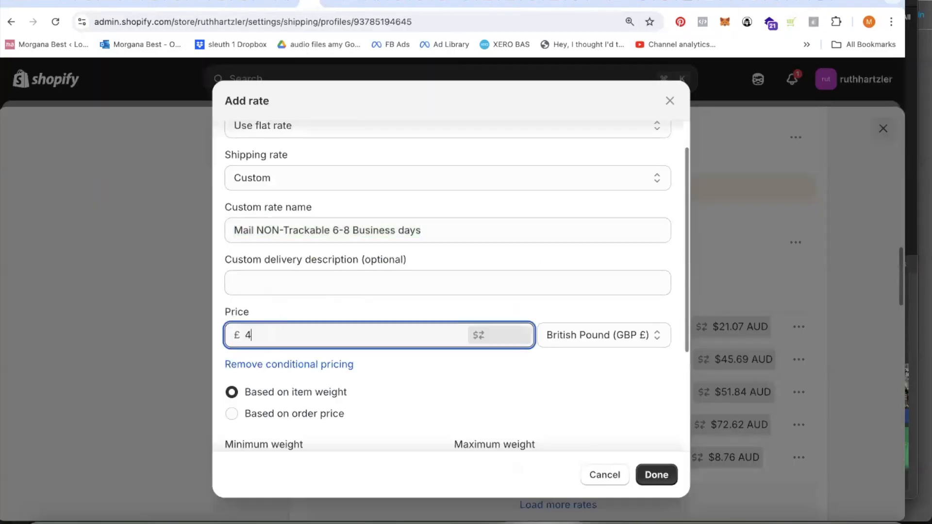
type("10")
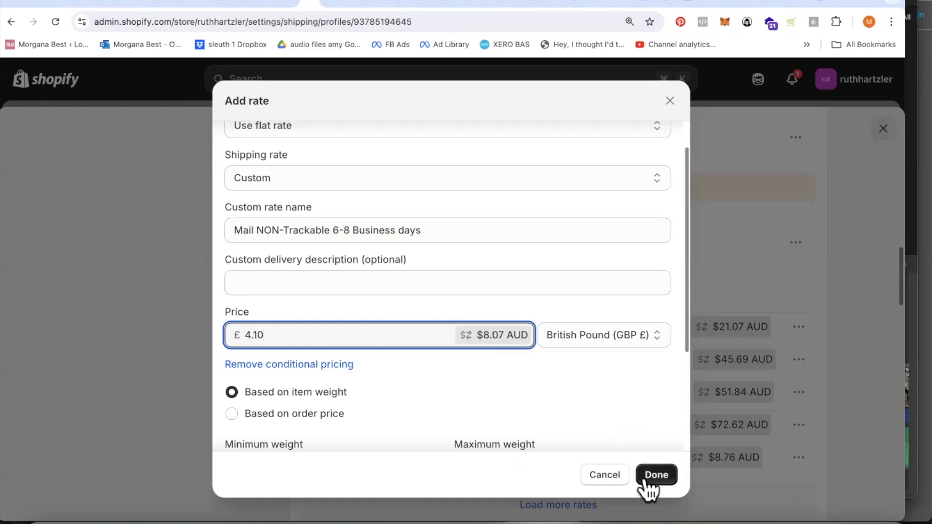
Review the 0–0.5 kg condition and add the £4.10 Mail NON-Trackable rate to the UK zone.
scroll(585, 428, "down", 3)
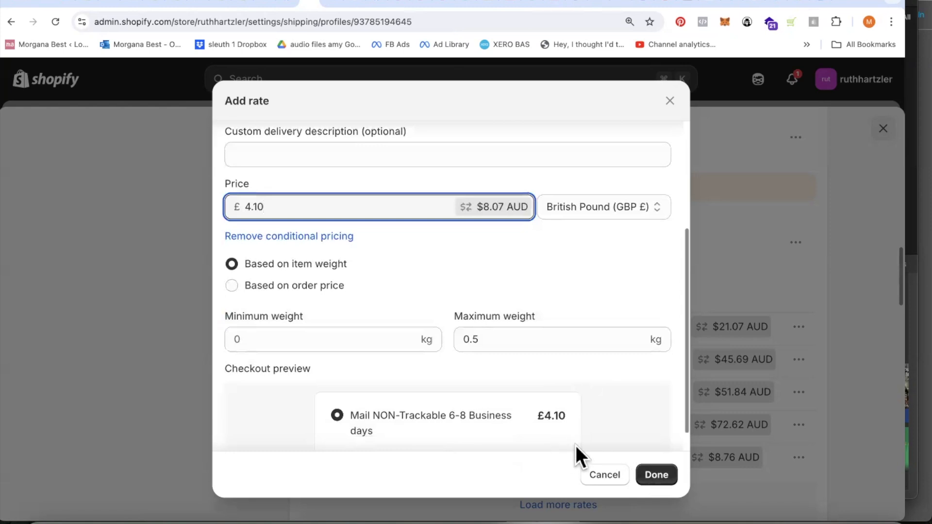
left_click(654, 476)
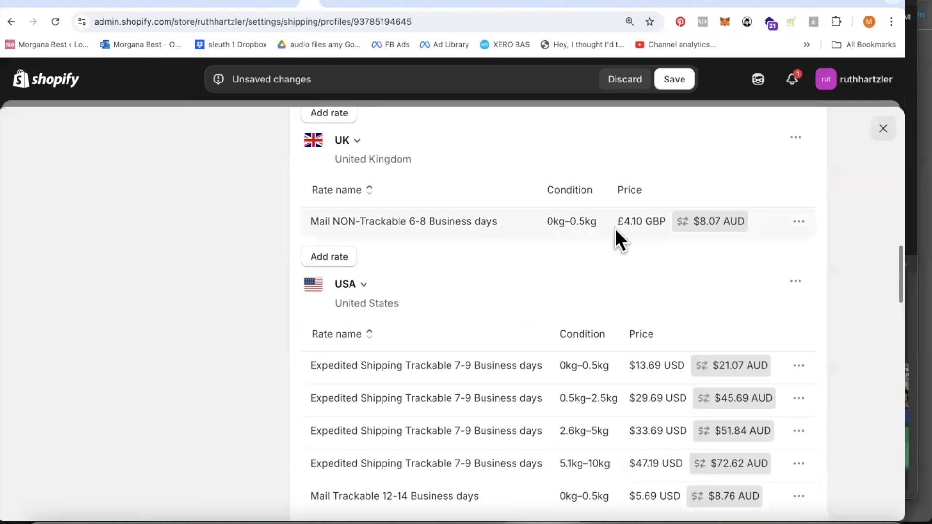
Start another custom flat rate for the UK zone and paste the name "Mail NON-Trackable 6-8 Business days".
left_click(340, 257)
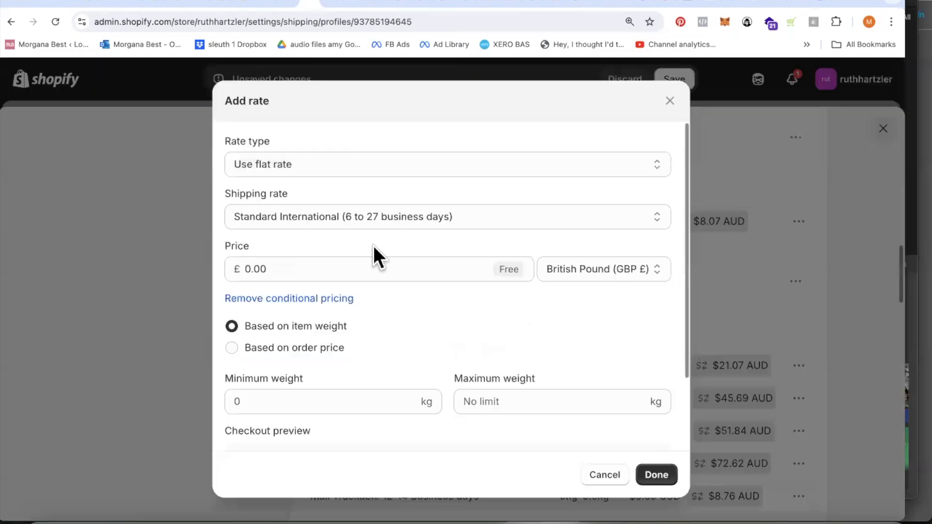
left_click(336, 212)
left_click(307, 233)
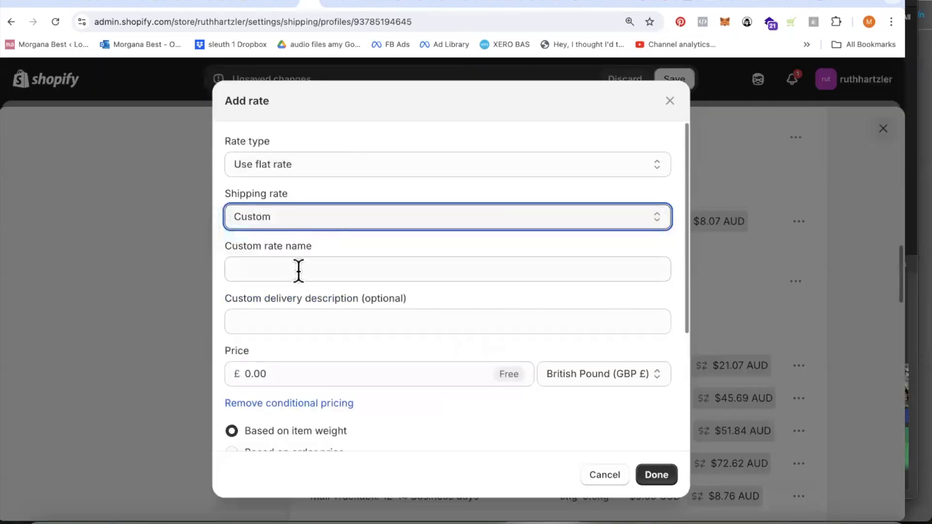
left_click(277, 266)
right_click(278, 267)
left_click(308, 357)
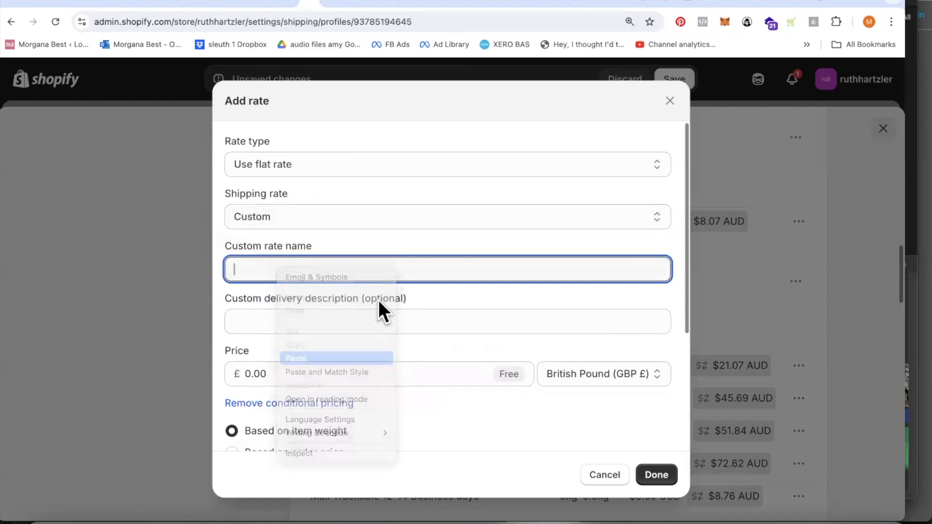
Set the new UK rate's item weight range to 0.5–2.5 kg.
scroll(378, 299, "down", 5)
left_click(265, 315)
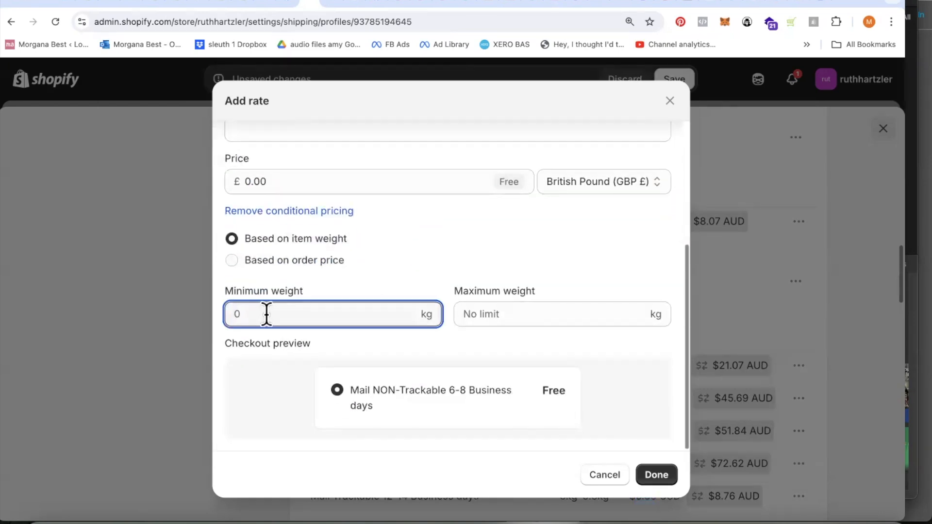
type(".5")
left_click(484, 313)
type("2")
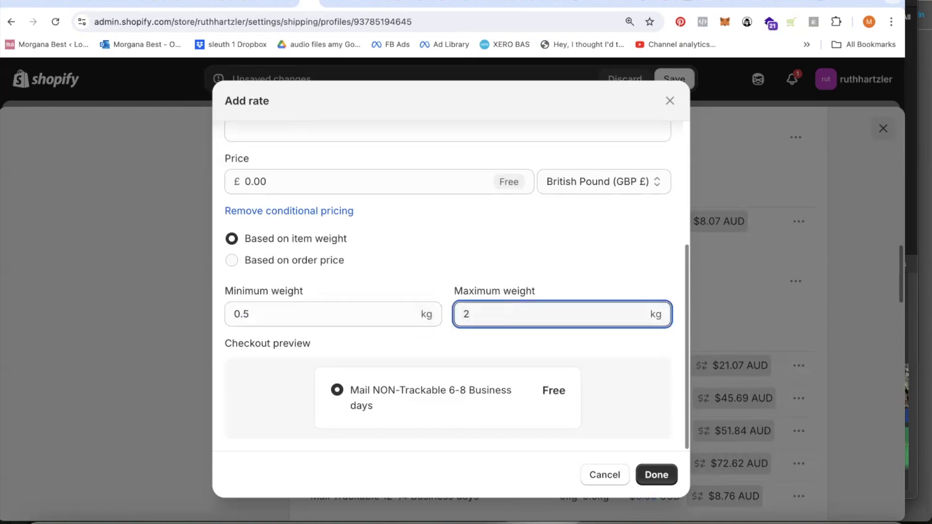
type(".5")
On Lulu's pricing page, set the number of copies to 5 and check the United Kingdom shipping method prices.
left_click(332, 3)
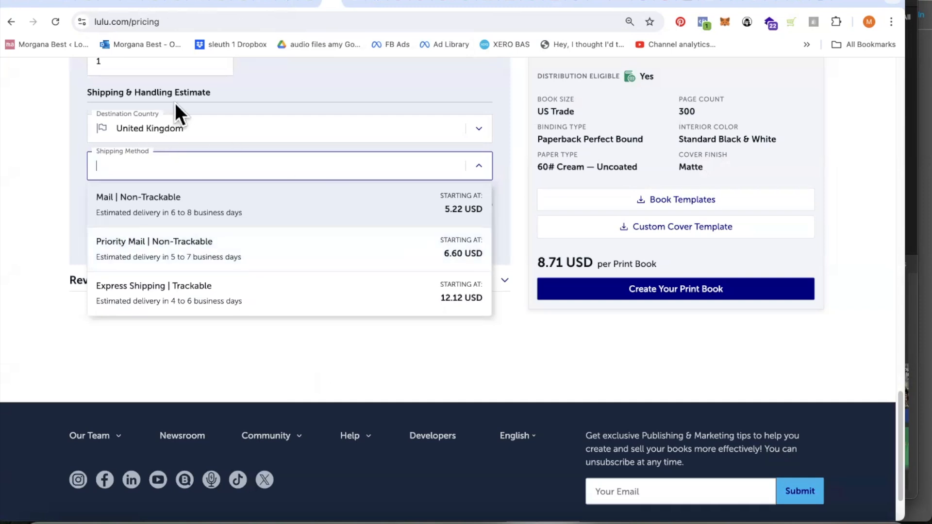
scroll(134, 63, "up", 1)
left_click(133, 63)
scroll(97, 62, "up", 5)
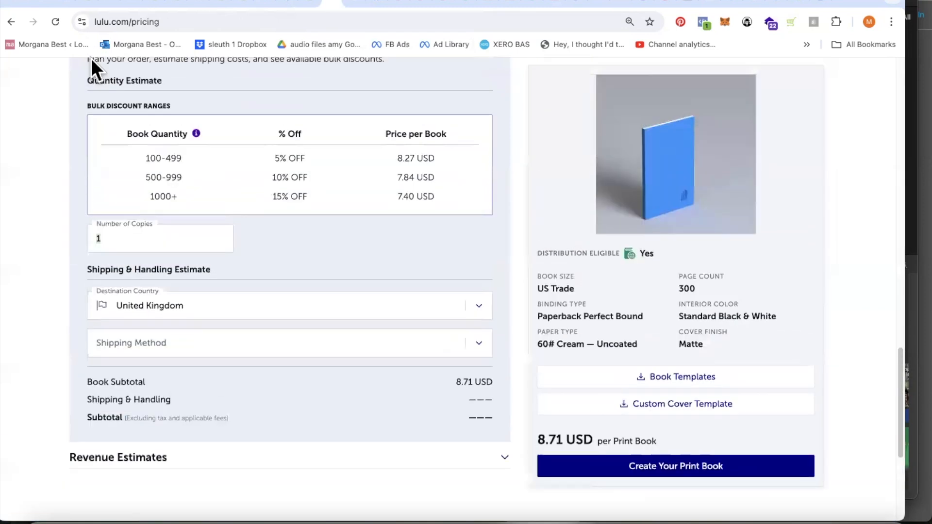
scroll(220, 324, "down", 2)
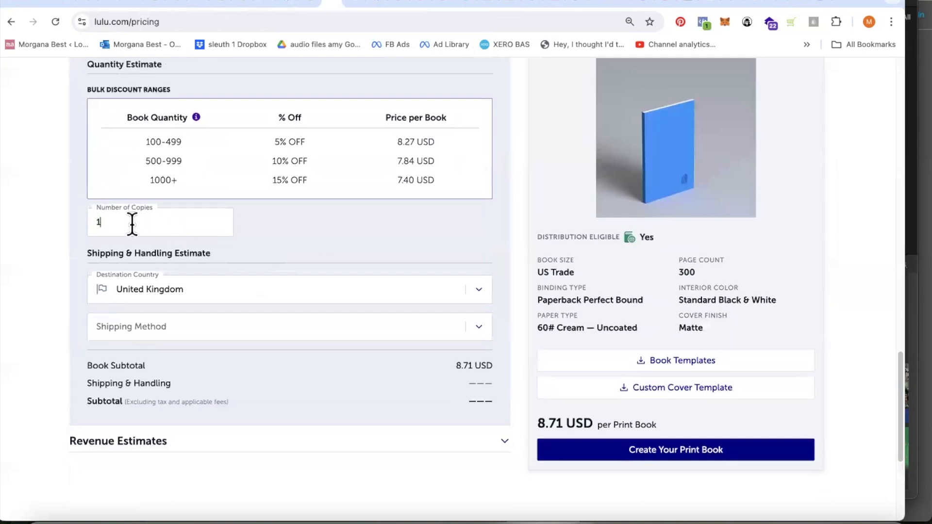
left_click(94, 222)
key("BackSpace")
type("5")
scroll(269, 255, "down", 3)
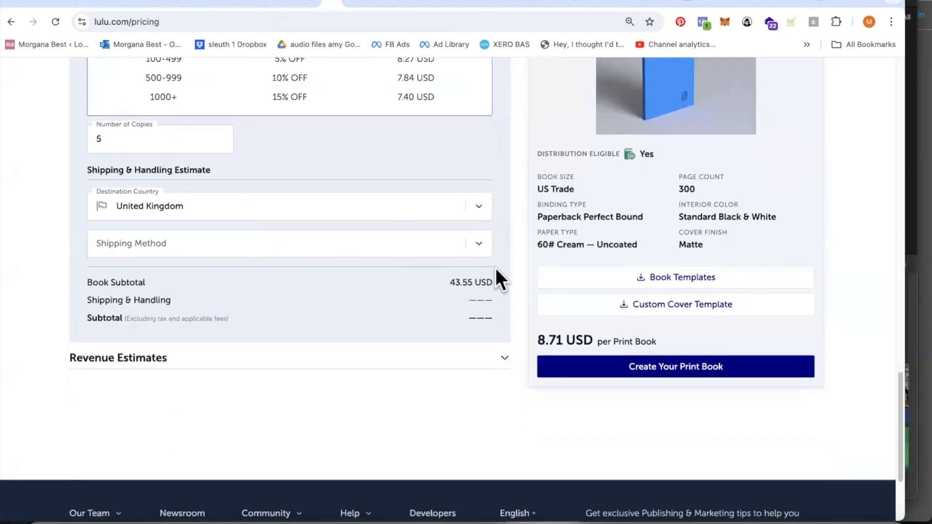
left_click(478, 243)
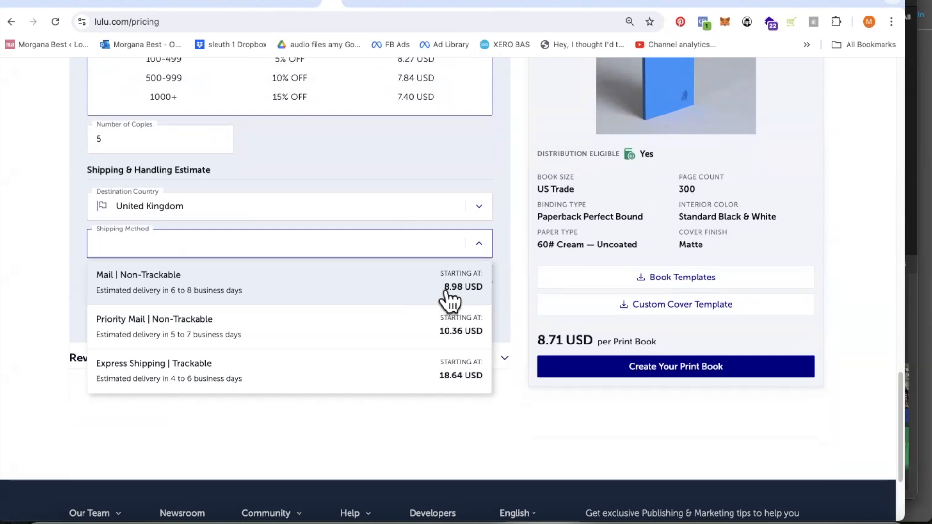
Switch to the Google currency search and convert 9 USD to GBP.
left_click(357, 4)
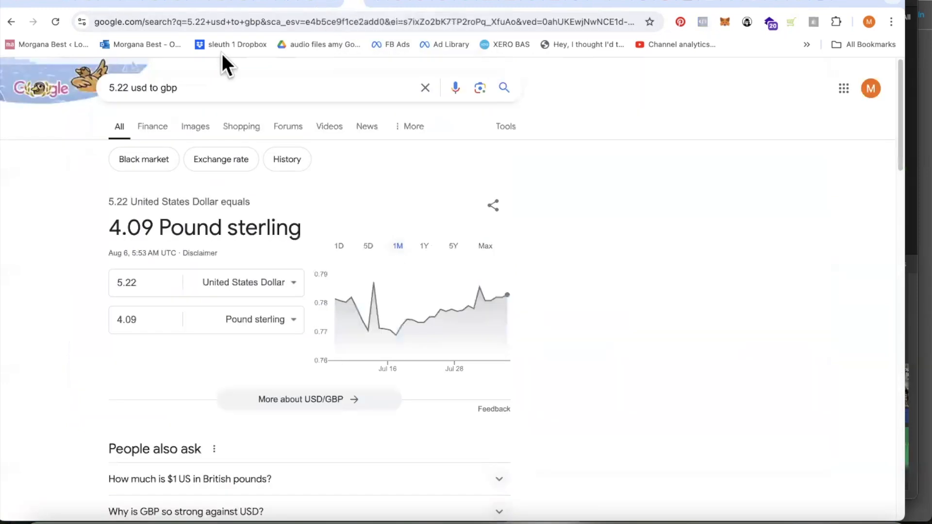
left_click_drag(129, 88, 104, 86)
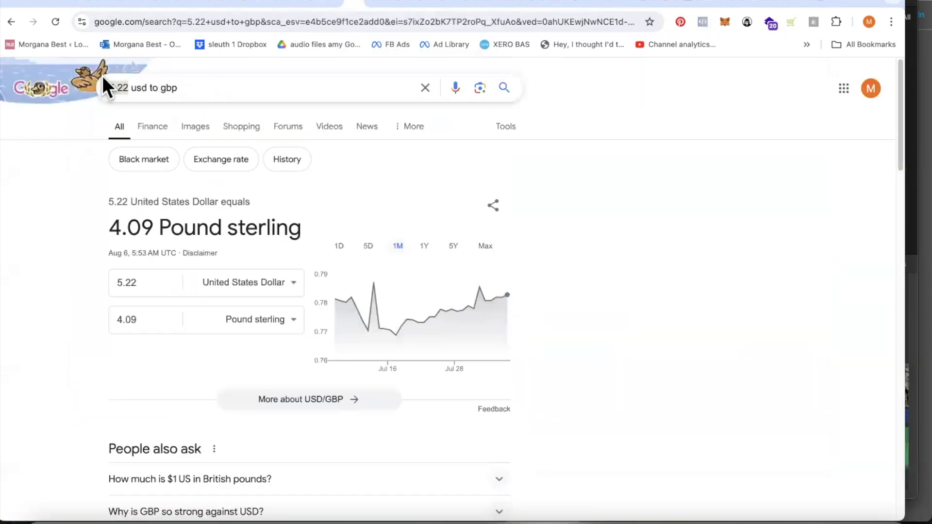
type("9")
key("Return")
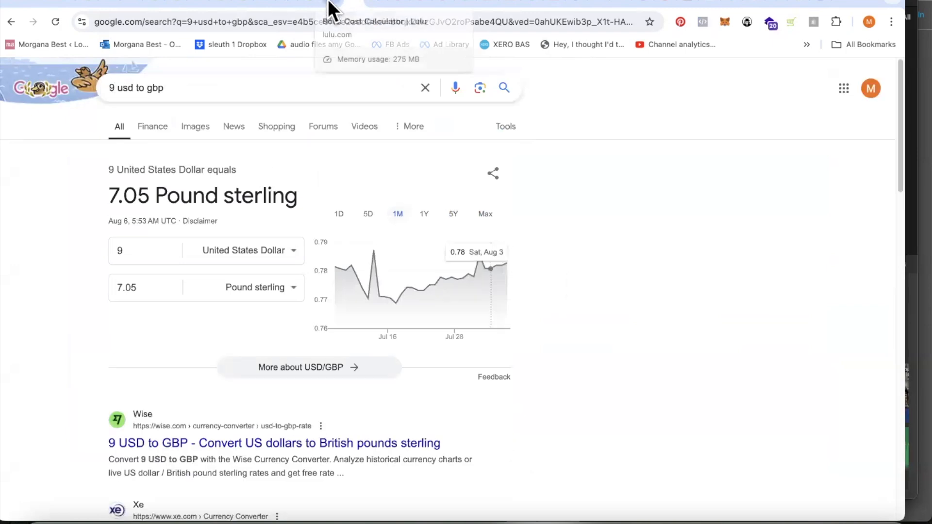
Back in Shopify, set the 0.5–2.5 kg UK rate's price to £7.05, add it and save the shipping profile.
left_click(312, 7)
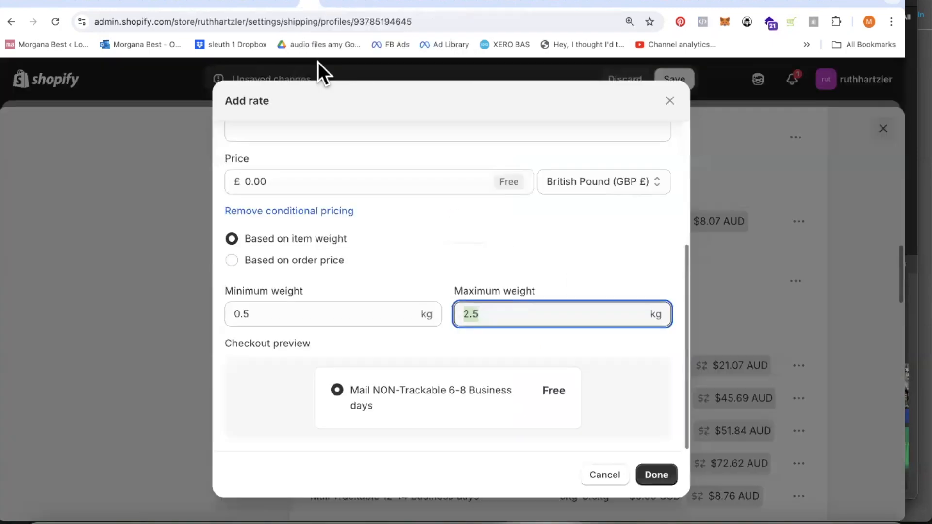
left_click(267, 180)
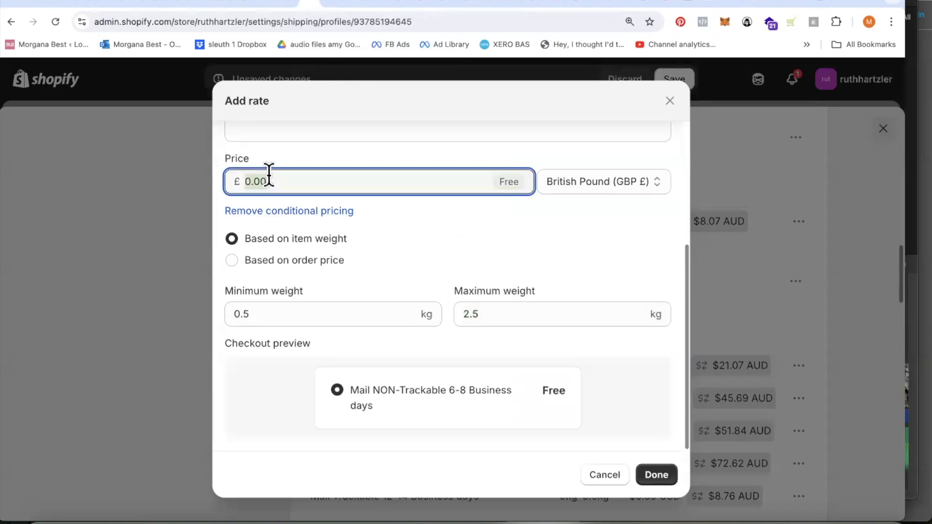
type("7.06")
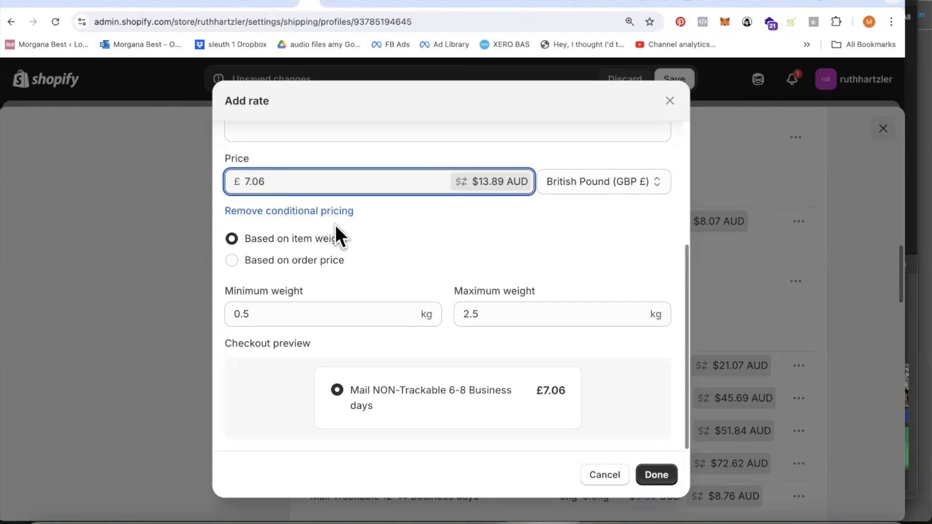
key("BackSpace")
type("5")
left_click(648, 475)
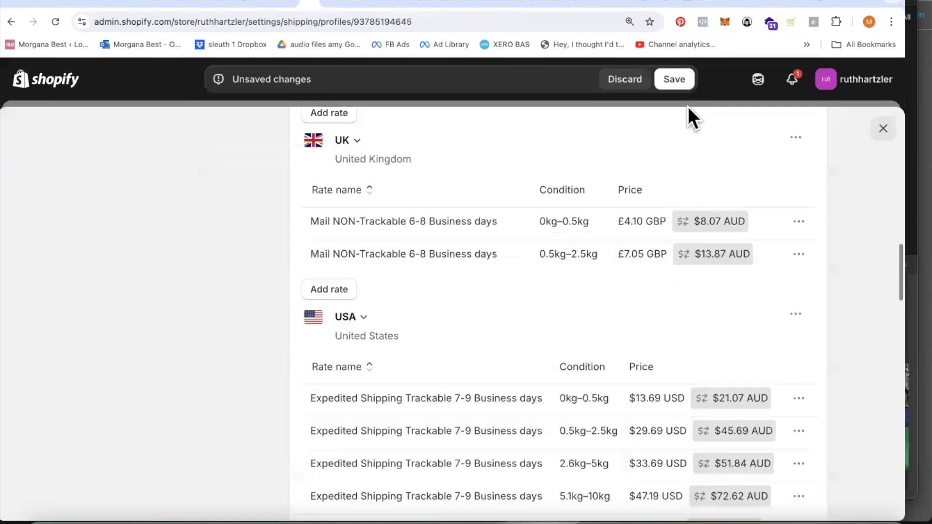
left_click(674, 84)
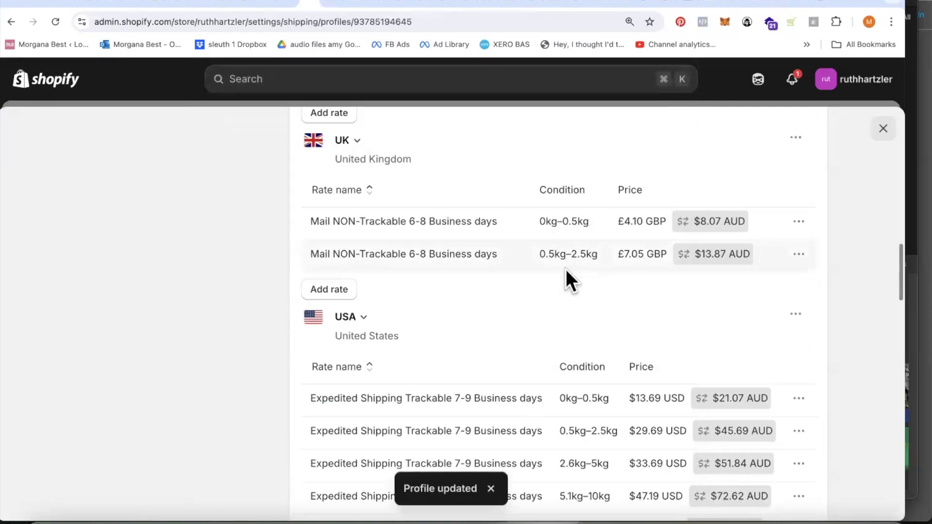
Start a third custom UK flat rate, reusing the copied name "Mail NON-Trackable 6-8 Business days".
left_click(339, 290)
left_click(333, 218)
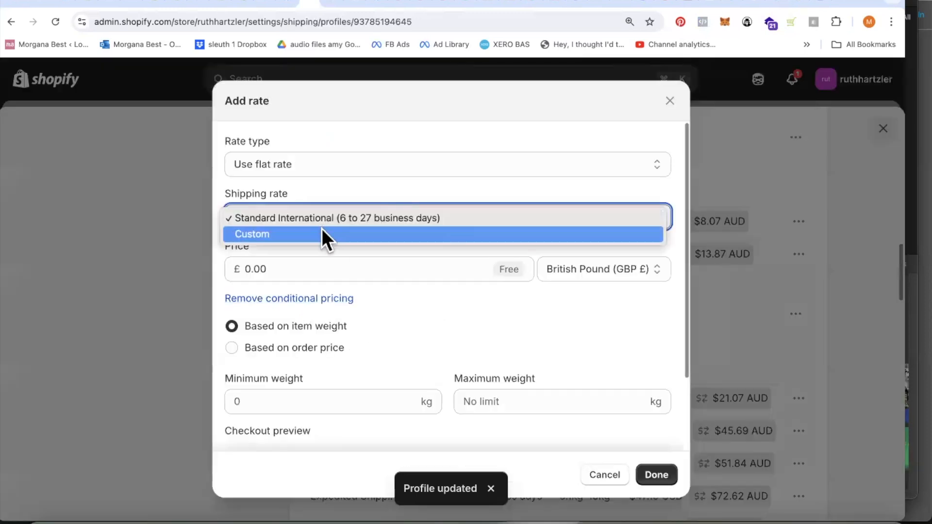
left_click(322, 234)
left_click(286, 266)
right_click(287, 265)
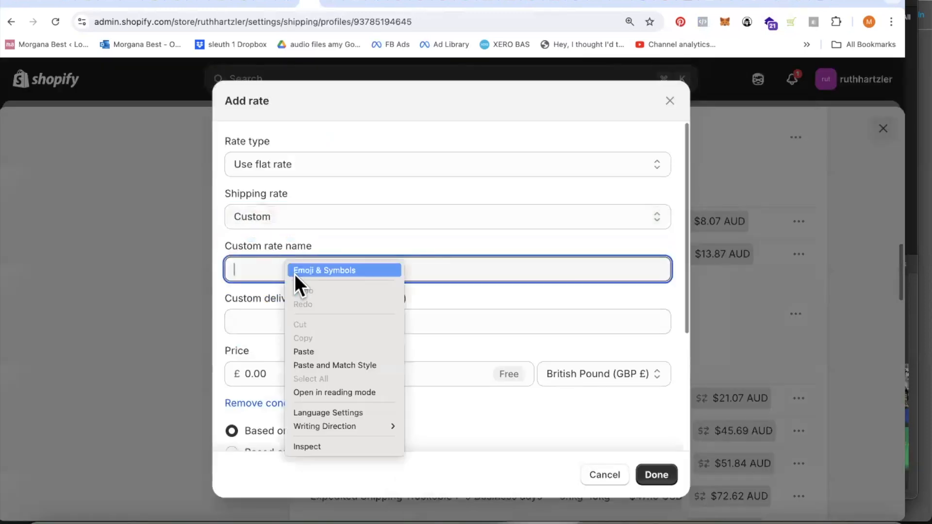
left_click(315, 351)
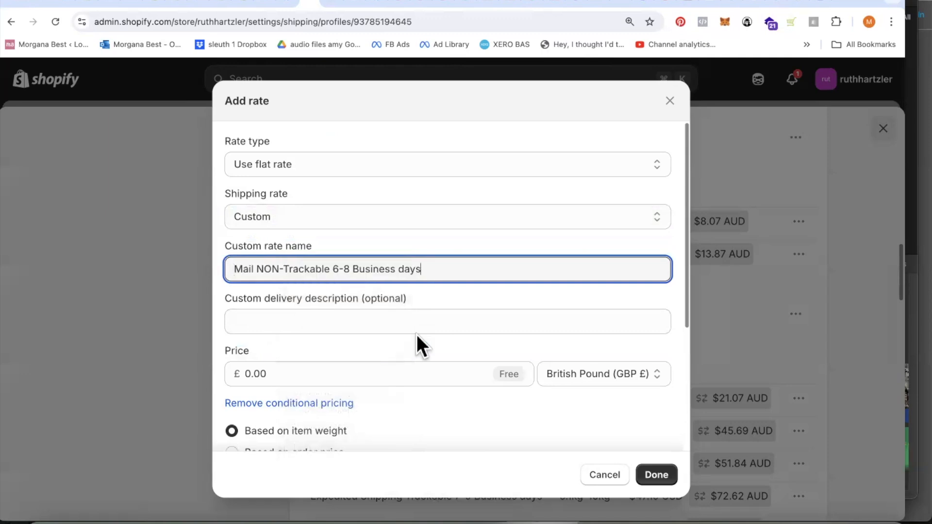
Set the third UK rate's item weight range to 2.6–6 kg.
scroll(445, 301, "down", 3)
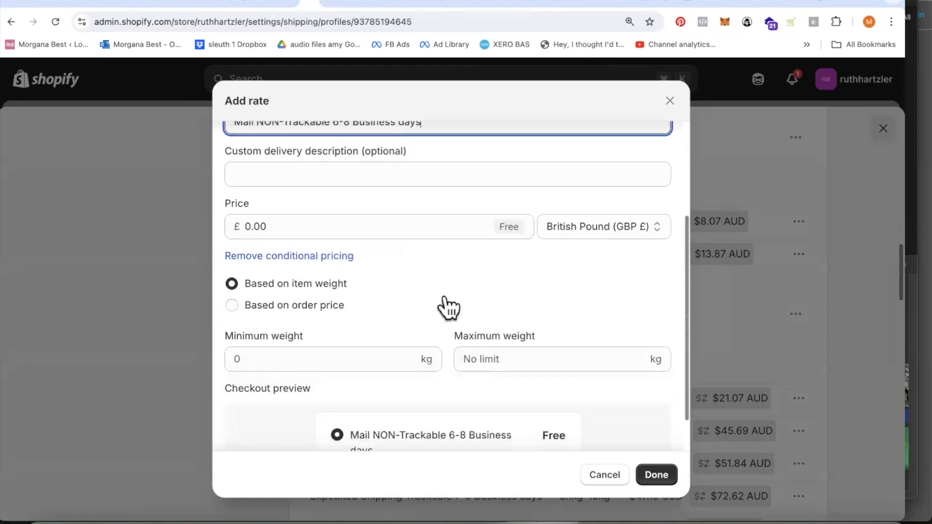
scroll(449, 307, "down", 1)
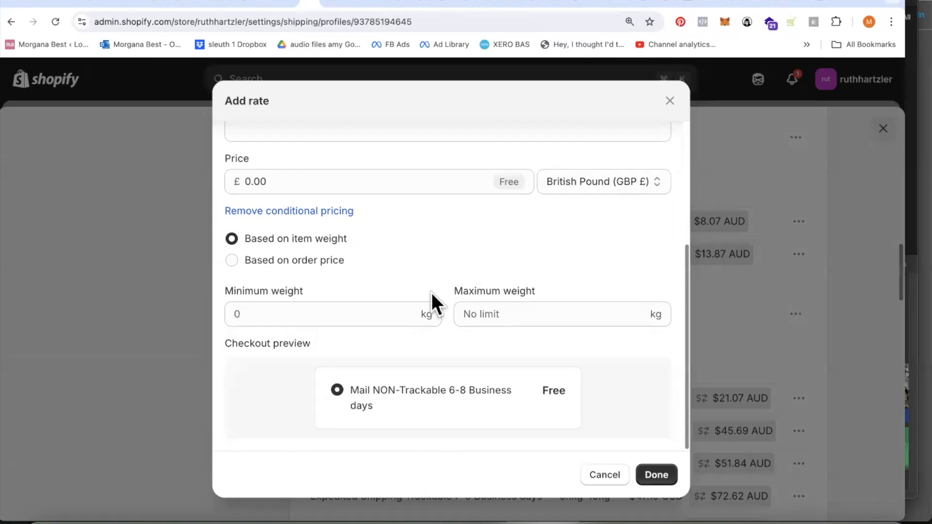
left_click(296, 314)
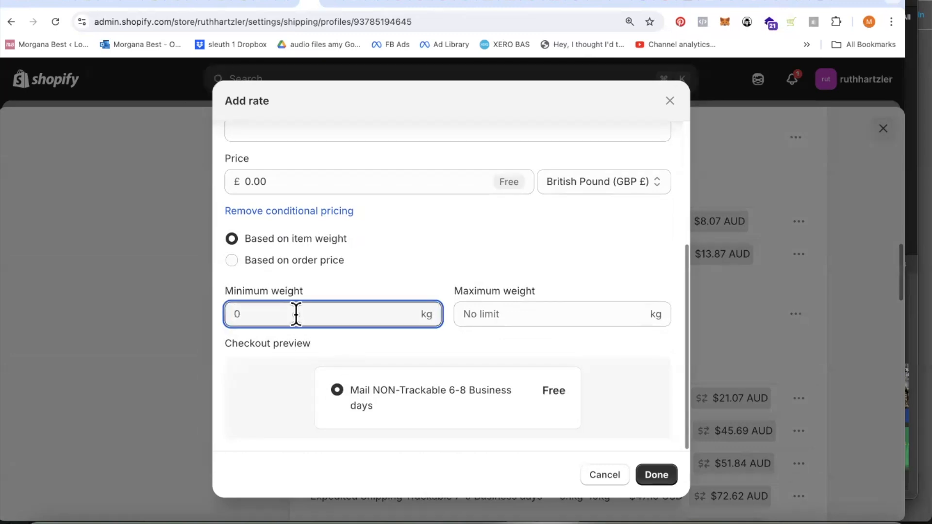
type("2.6")
left_click(495, 313)
type("6")
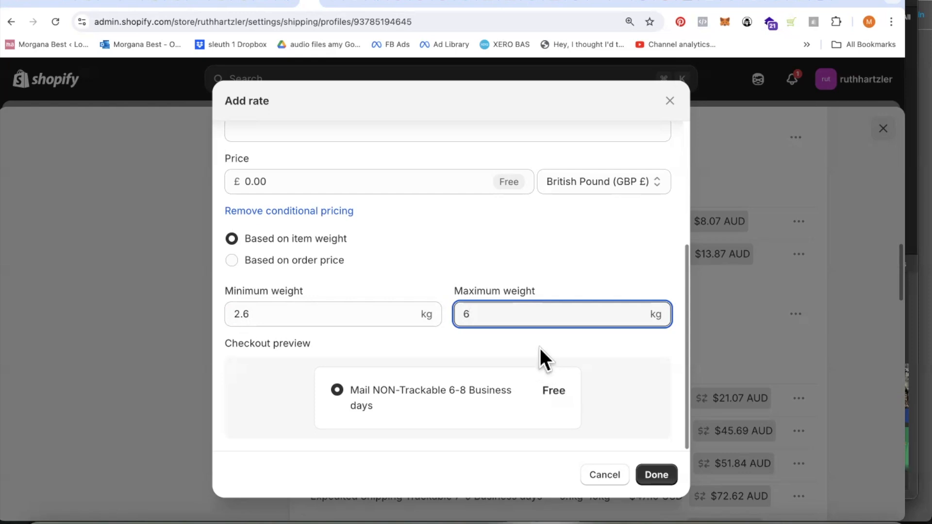
scroll(377, 303, "up", 2)
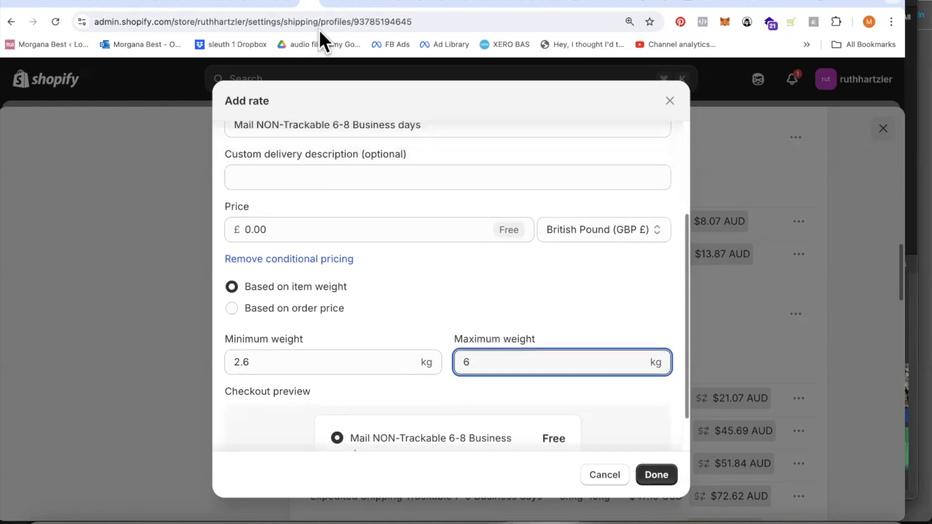
On Lulu's pricing page, set the number of copies to 10 and check the United Kingdom shipping estimate.
left_click(331, 3)
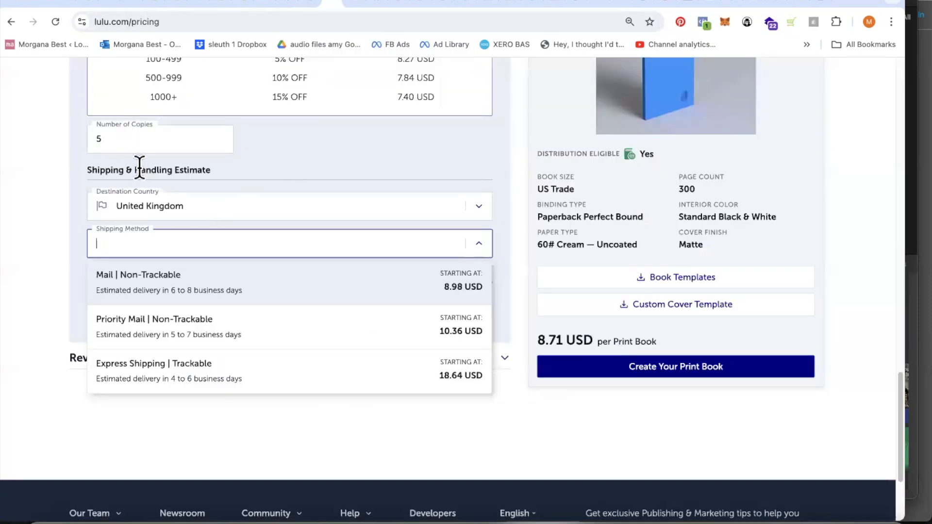
left_click(88, 133)
key("super+a")
type("10")
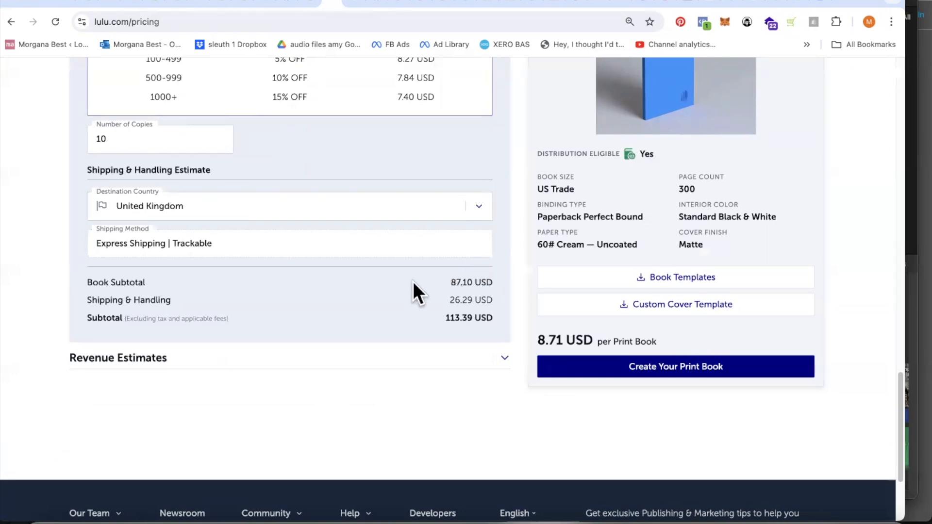
scroll(312, 259, "up", 1)
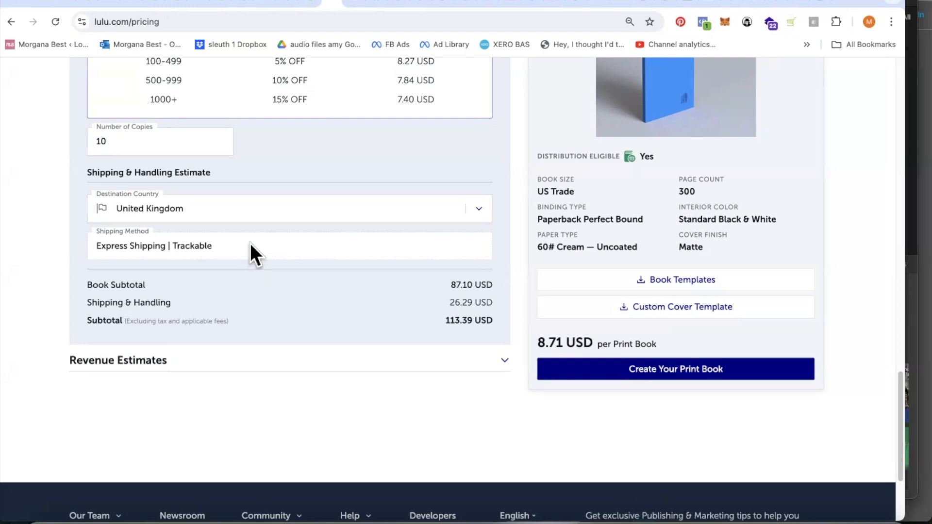
scroll(266, 295, "up", 1)
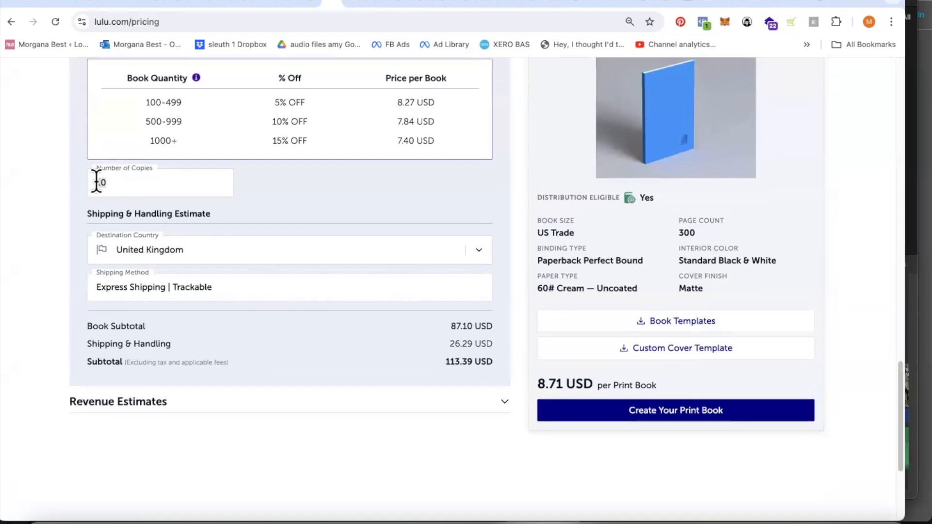
Change Lulu's number of copies to 9 and compare the prices of the United Kingdom shipping methods.
double_click(99, 182)
type("9")
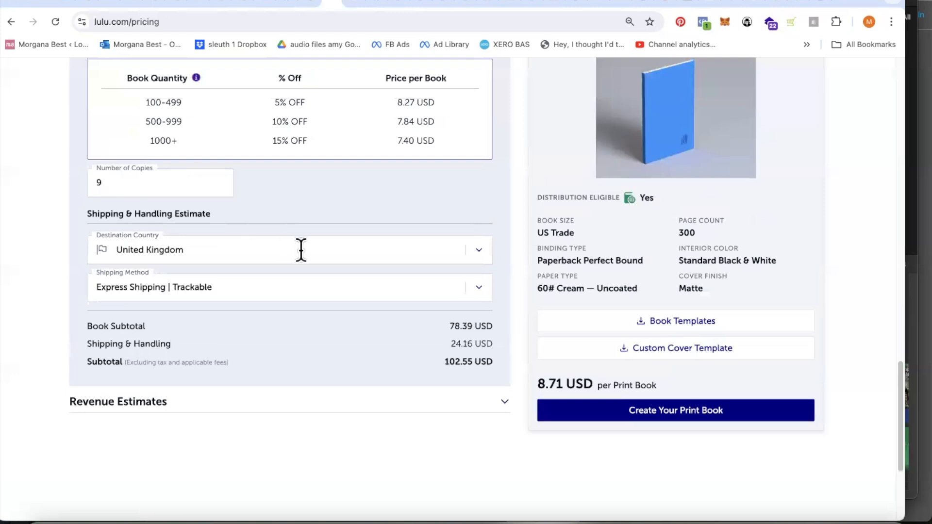
left_click(479, 291)
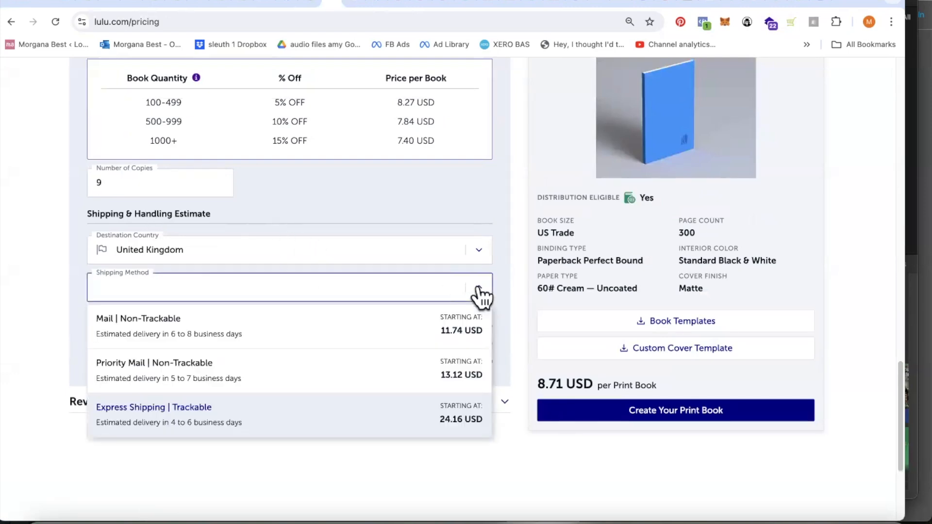
On Lulu's pricing page, check the United Kingdom shipping estimates for 10 copies and again for 9 copies.
left_click_drag(132, 179, 94, 176)
type("10")
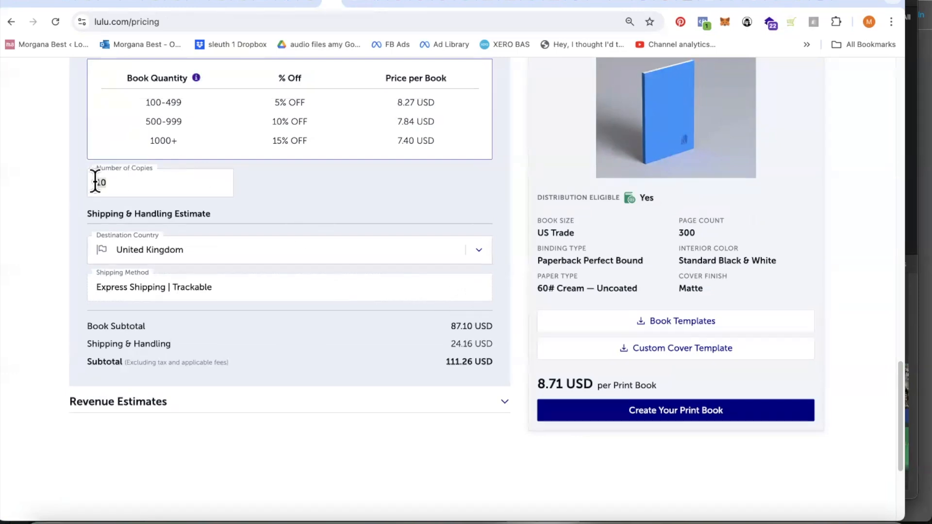
type("9")
left_click(371, 290)
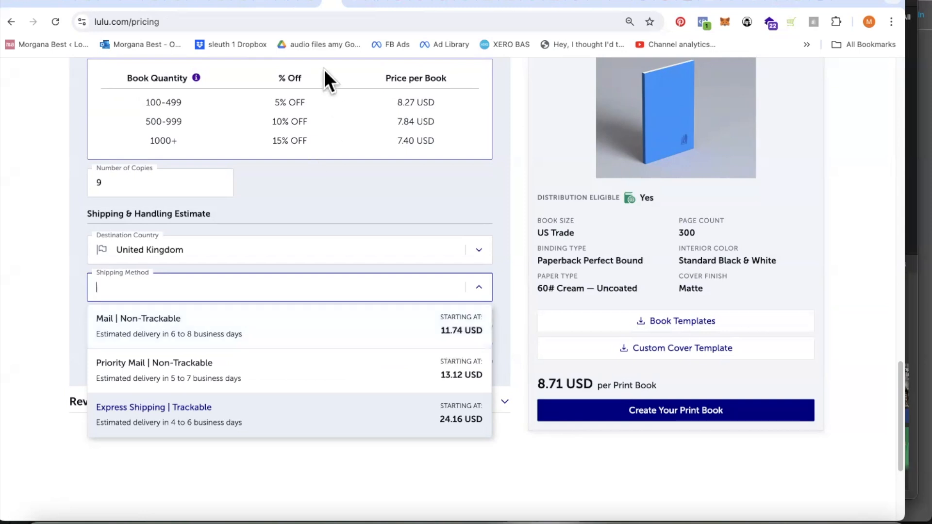
Switch to the Google currency search and convert 12 USD to GBP.
left_click(356, 5)
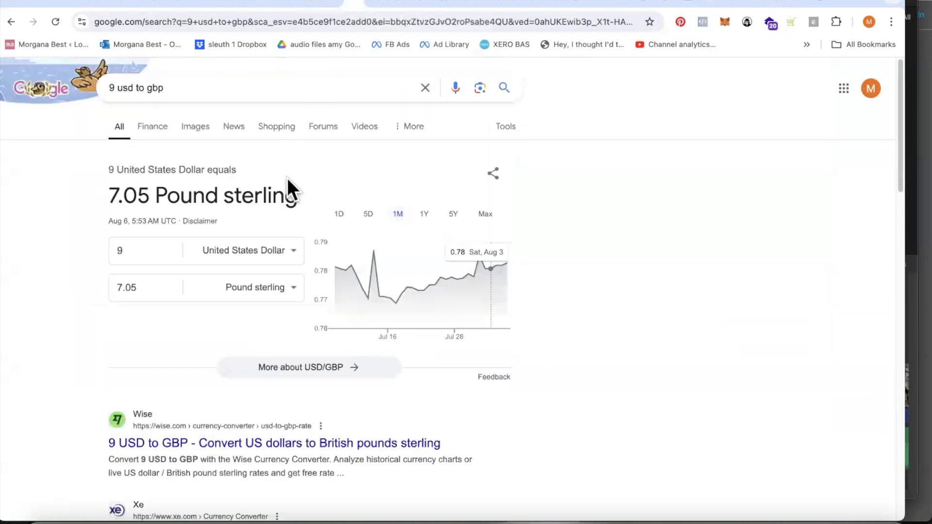
left_click(111, 88)
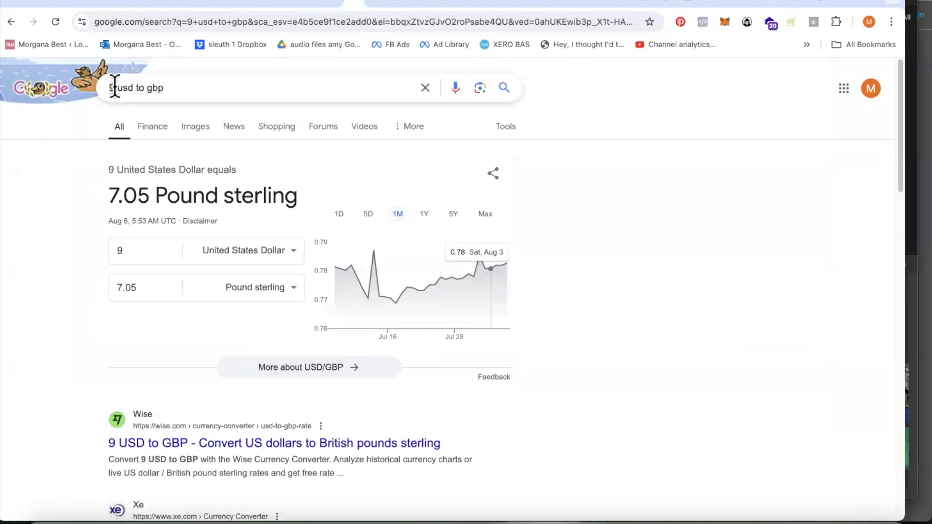
key("BackSpace")
type("12")
key("Return")
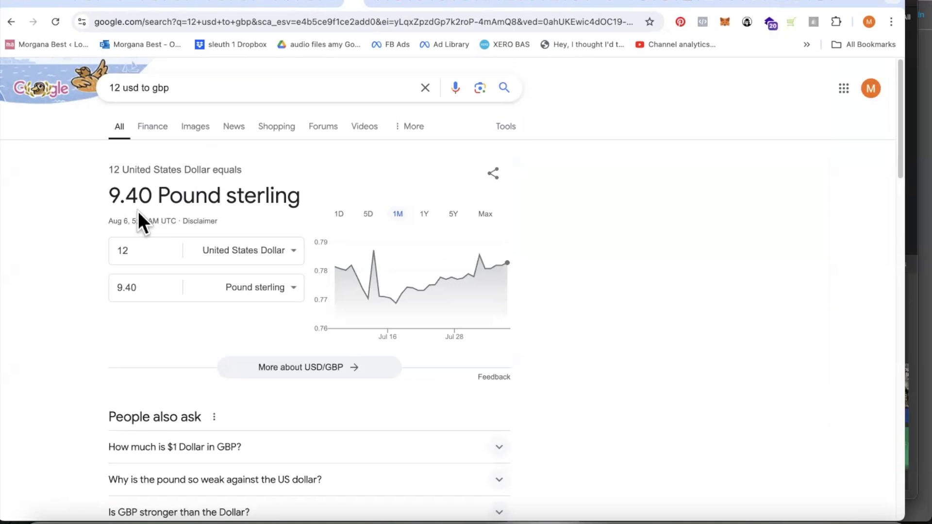
Return to Shopify and set the third UK rate's price to £9.40.
left_click(311, 3)
left_click(295, 229)
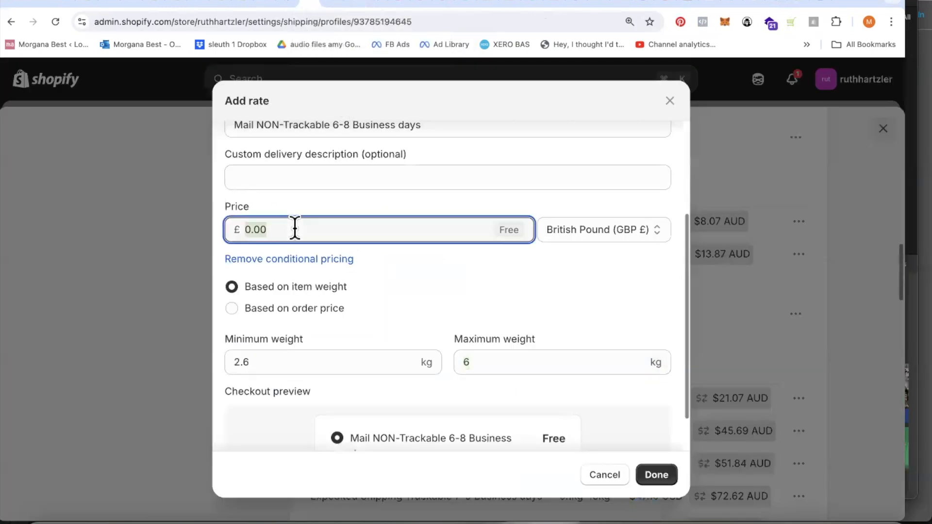
type("9")
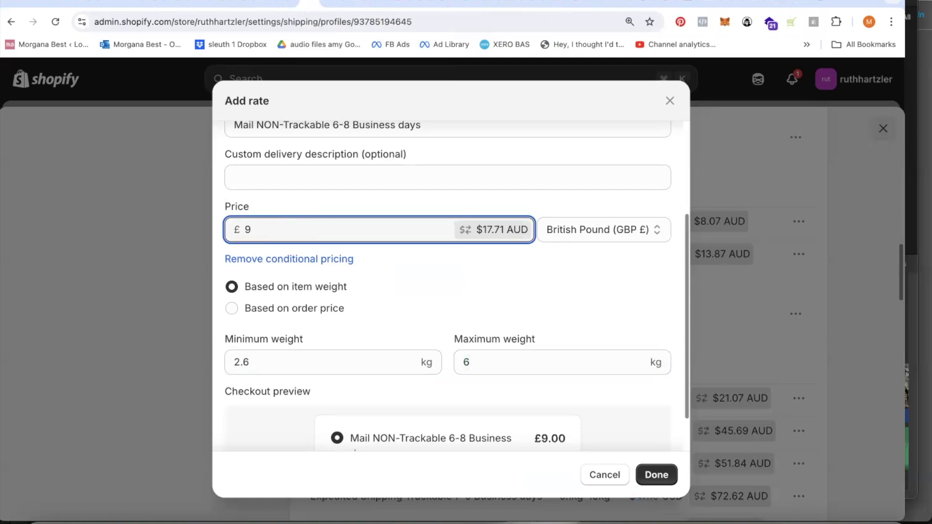
type(".40")
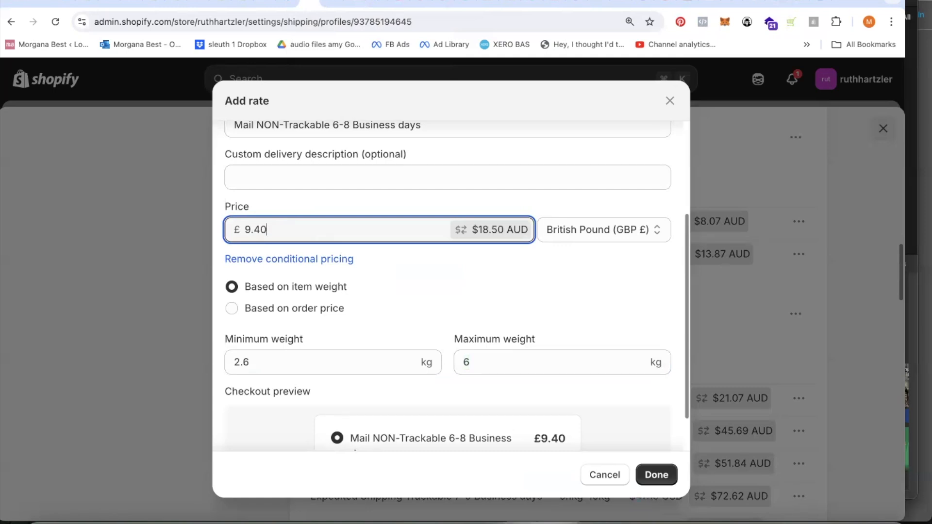
left_click(416, 269)
Set the third UK rate's maximum weight to 4.5 kg and finish adding the rate.
scroll(416, 269, "down", 2)
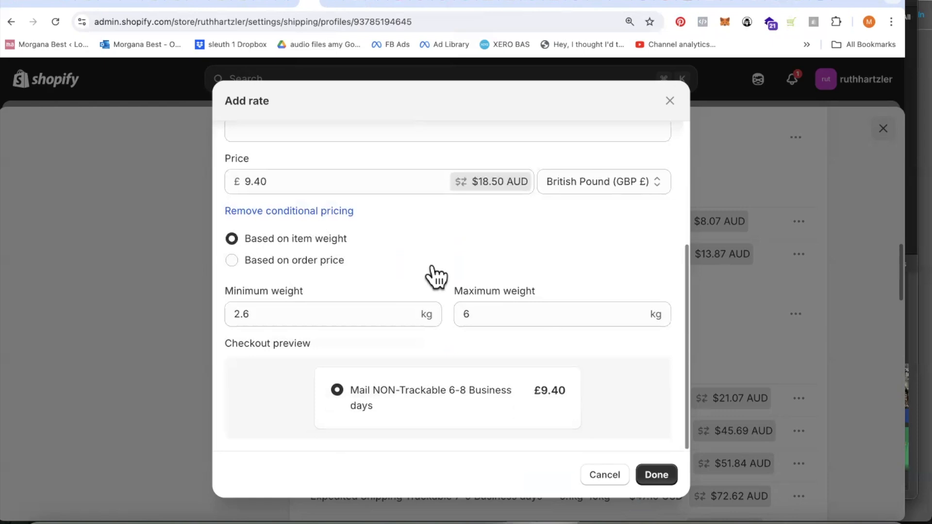
left_click_drag(493, 314, 460, 314)
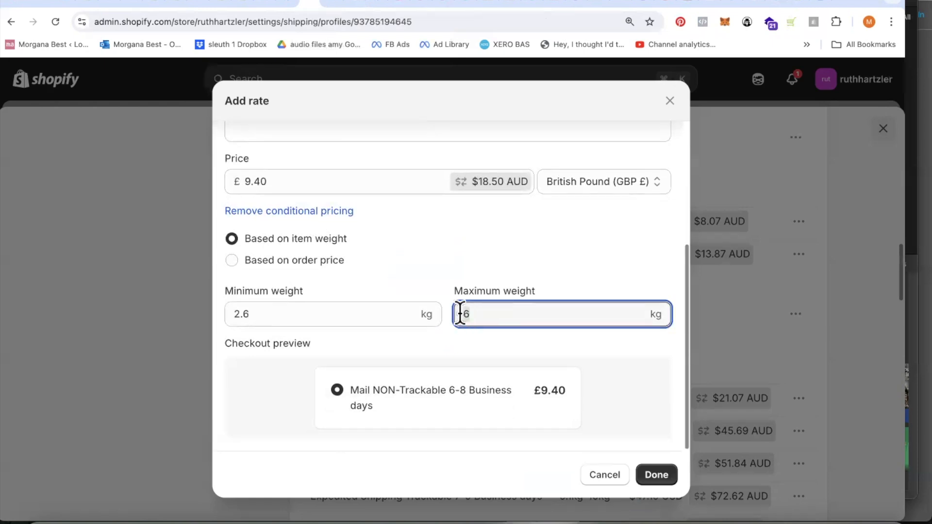
type("5")
key("BackSpace")
type("4.5")
left_click(656, 474)
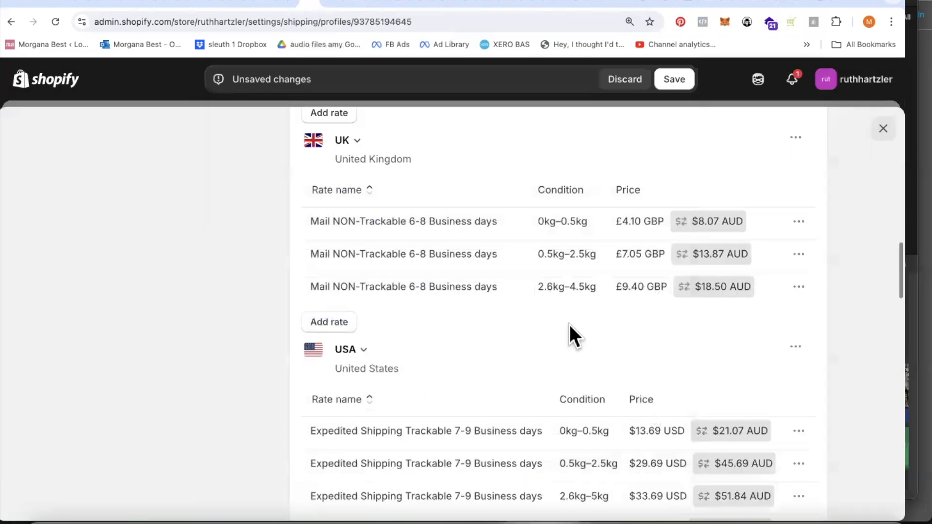
Start a fourth custom flat rate in the UK zone, reusing the copied name "Mail NON-Trackable 6-8 Business days".
left_click(334, 324)
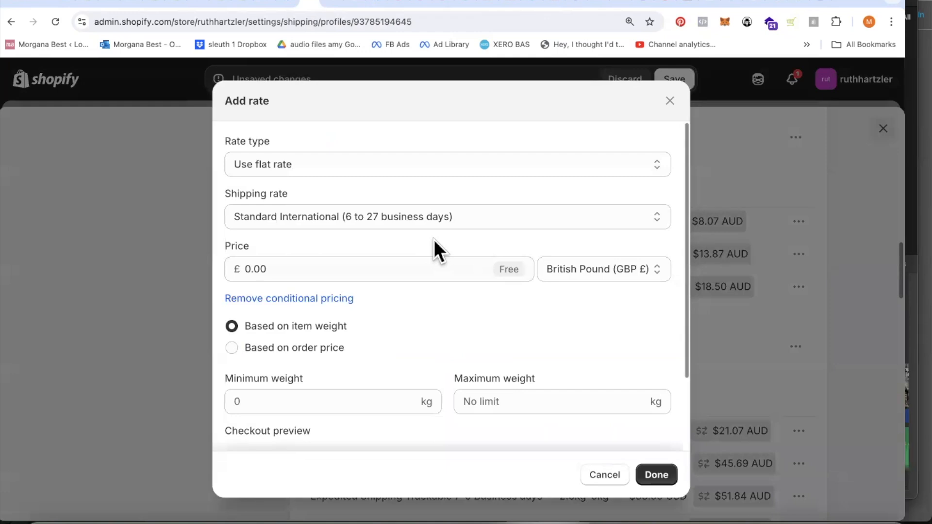
left_click(295, 214)
left_click(301, 234)
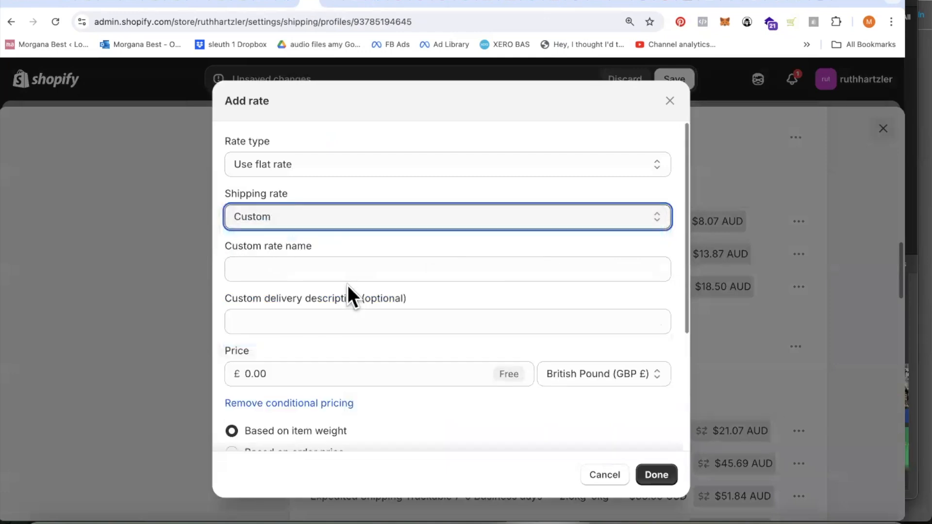
left_click(273, 270)
right_click(272, 267)
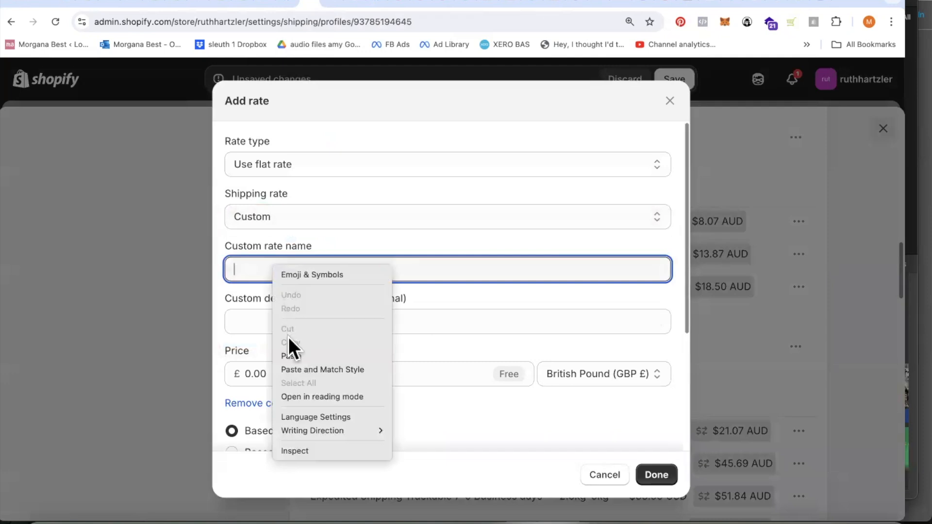
left_click(292, 353)
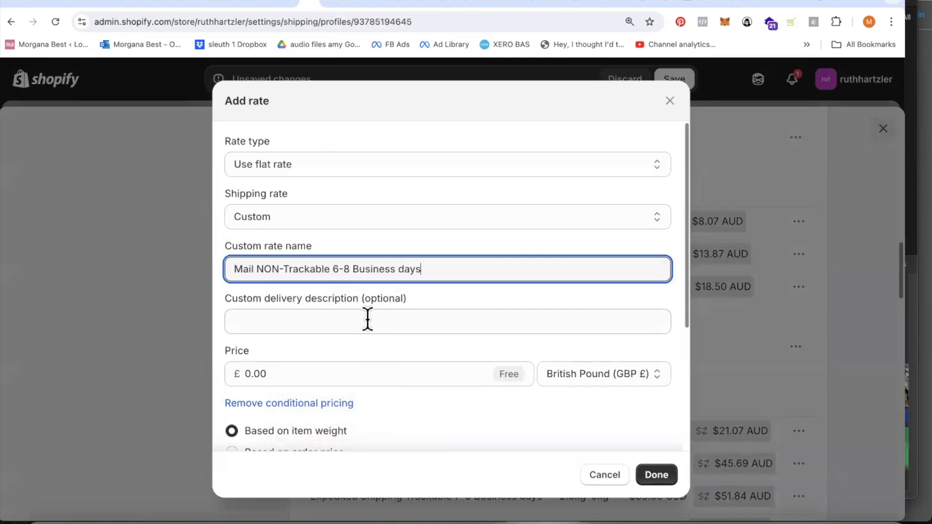
scroll(441, 316, "down", 3)
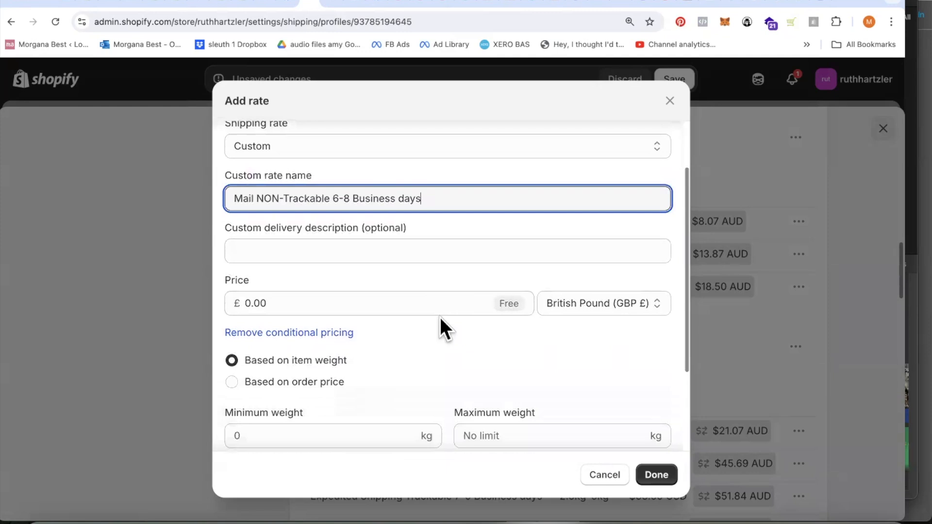
left_click(307, 303)
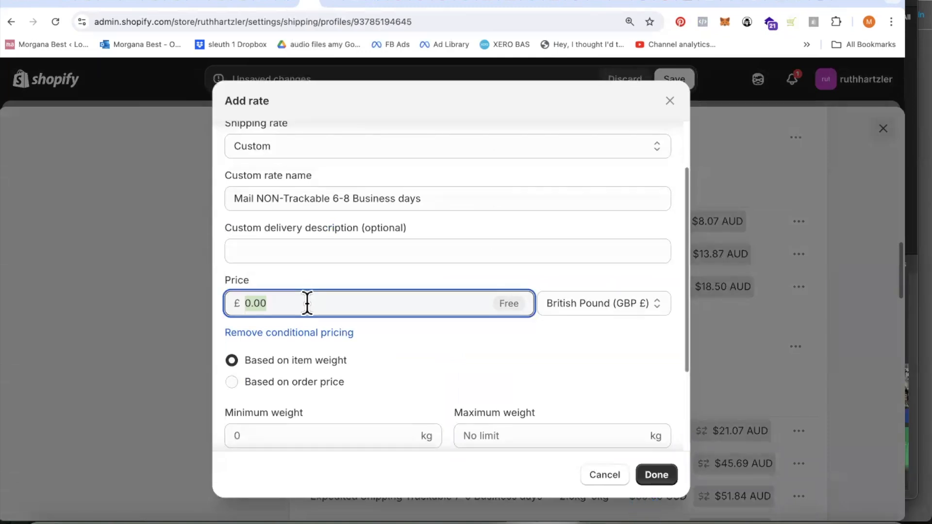
type("4")
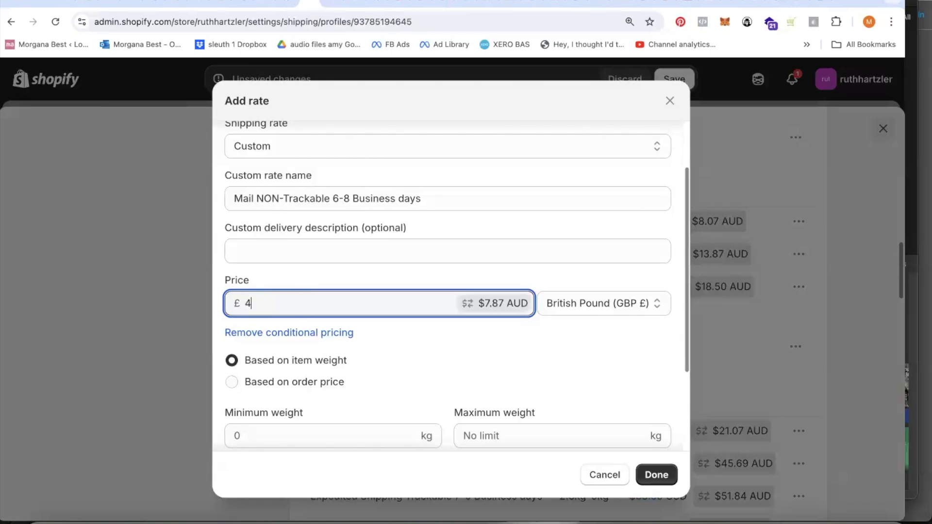
type(".5")
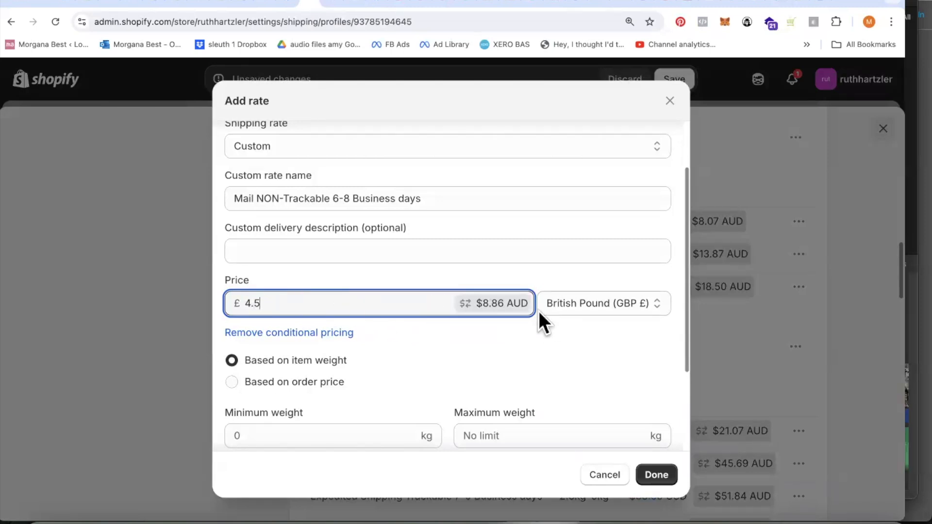
left_click_drag(287, 304, 201, 295)
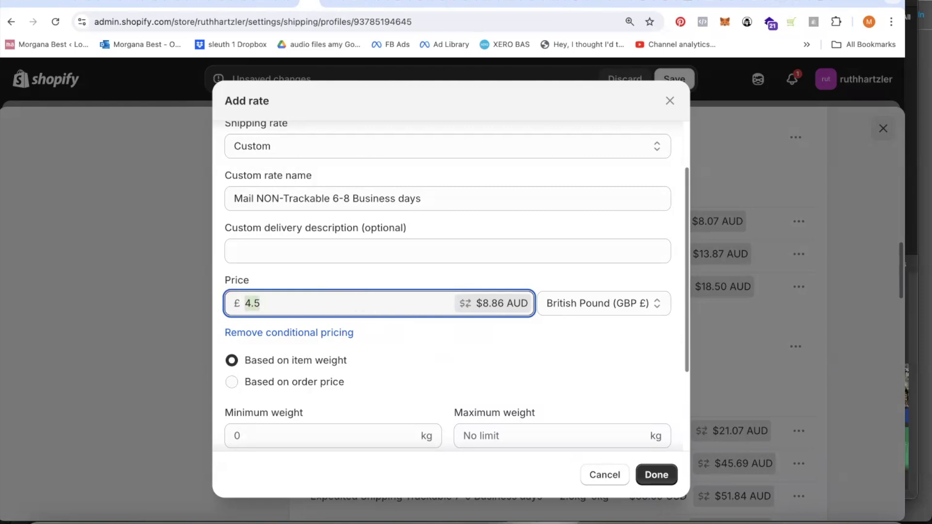
key("BackSpace")
Set the fourth UK rate's item weight range to 4.5–10 kg.
scroll(414, 245, "down", 3)
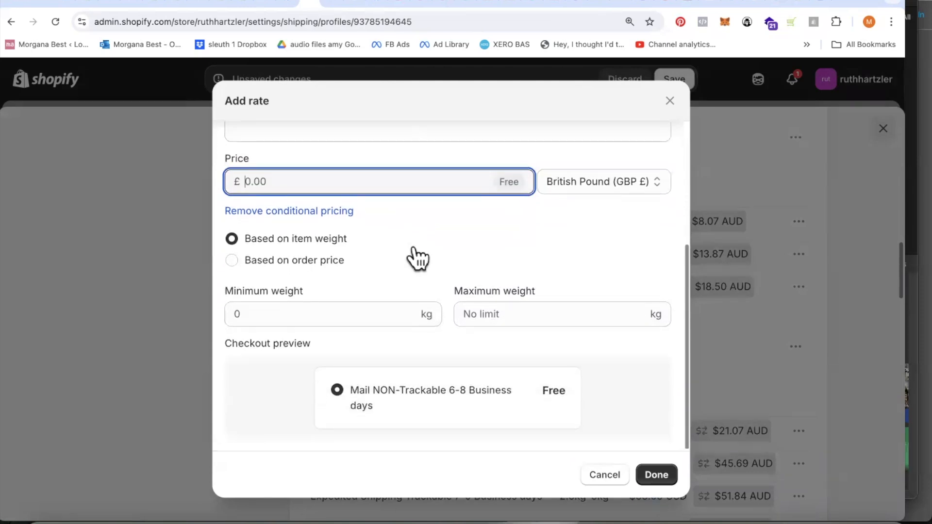
left_click(295, 315)
type("4.")
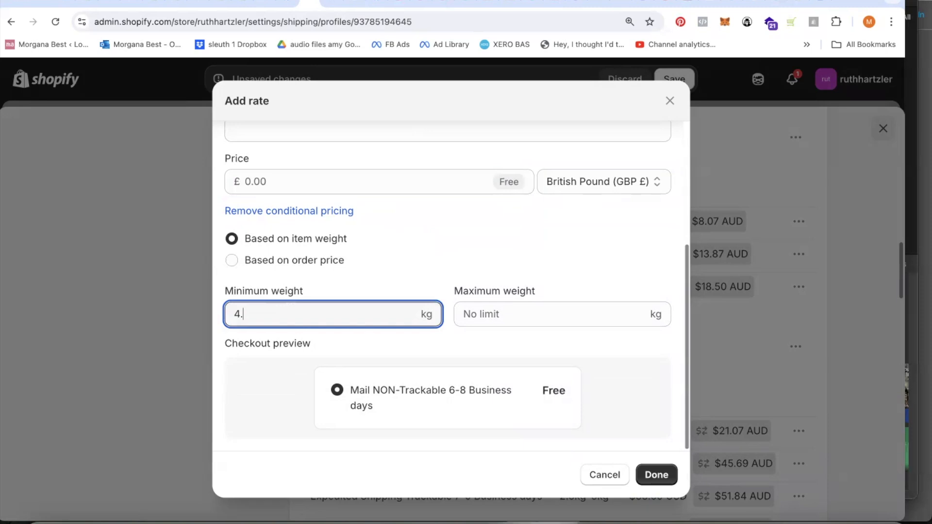
type("5")
left_click(500, 313)
type("10")
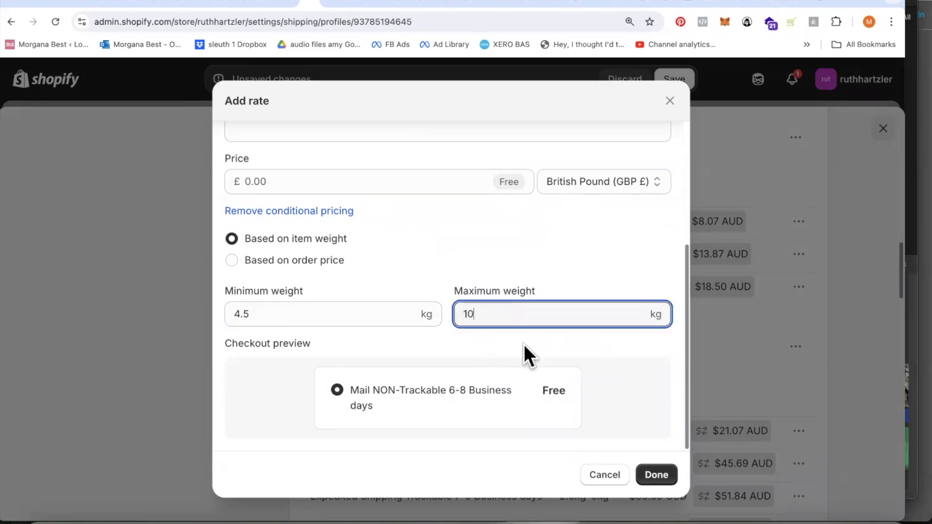
On Lulu's pricing page, set the number of copies to 20 and check the United Kingdom shipping estimate.
scroll(429, 226, "up", 2)
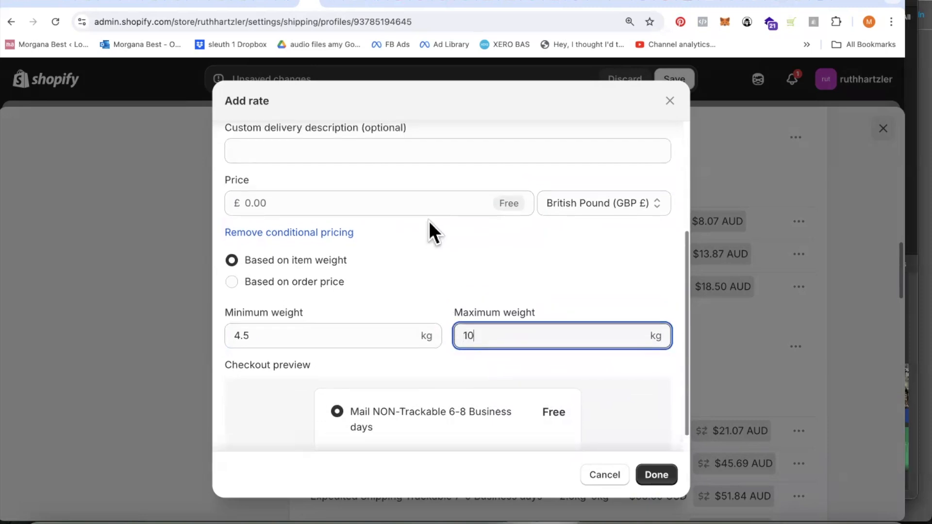
scroll(429, 221, "up", 3)
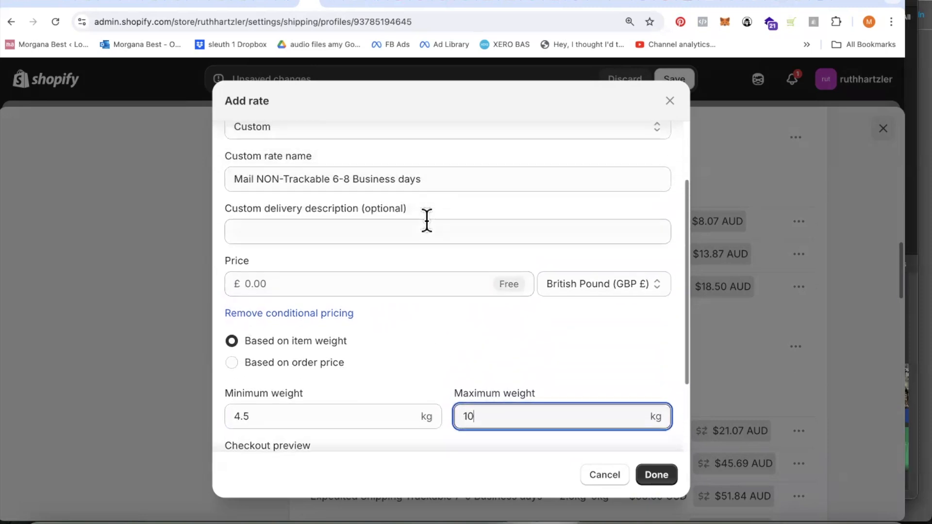
left_click(419, 179)
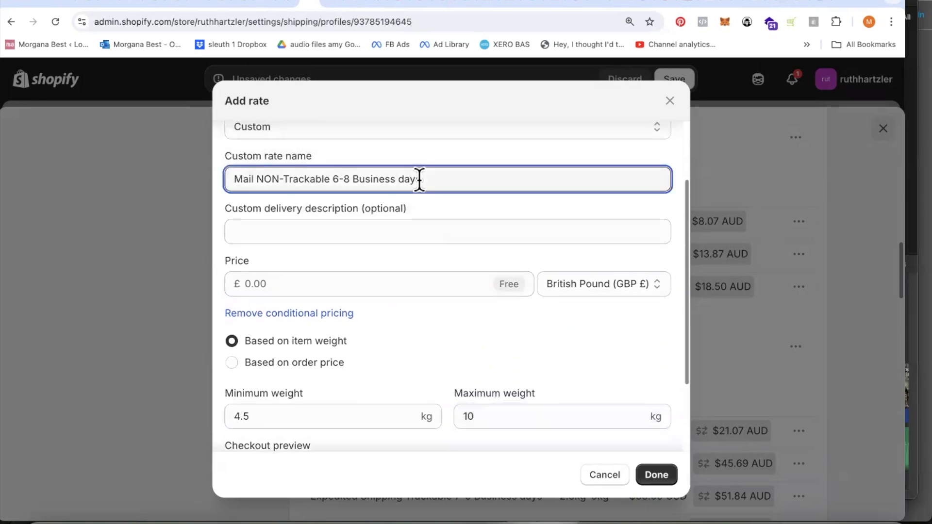
left_click(334, 4)
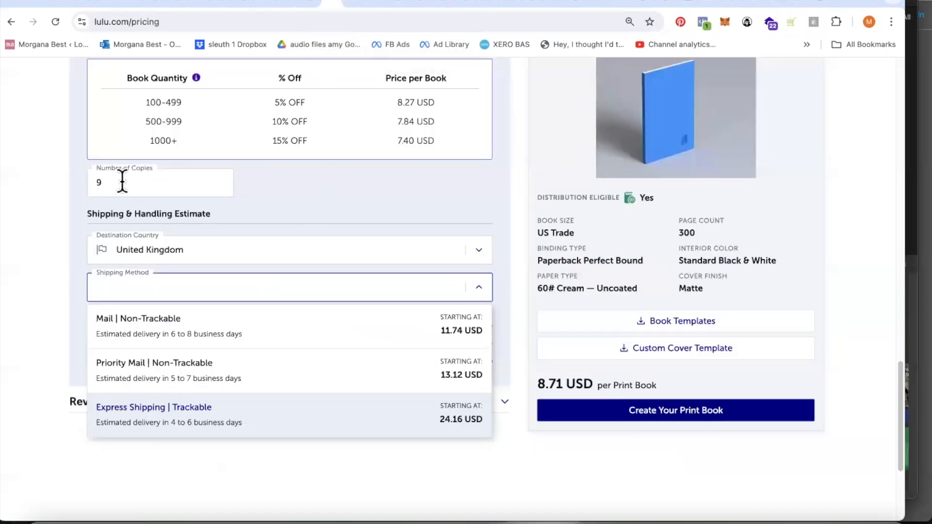
left_click_drag(121, 181, 89, 176)
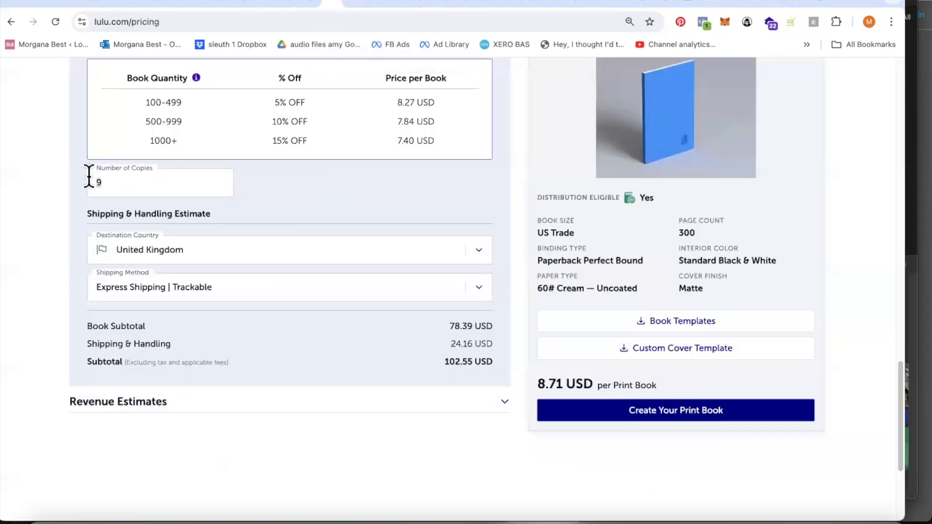
type("20")
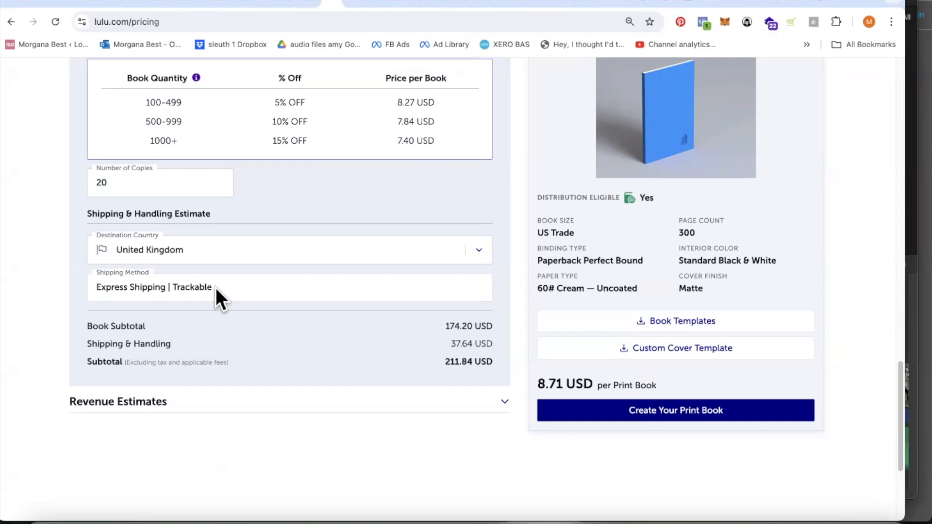
Return to Shopify and enter "Express Trackable" as the fourth UK rate's custom delivery description.
left_click(310, 2)
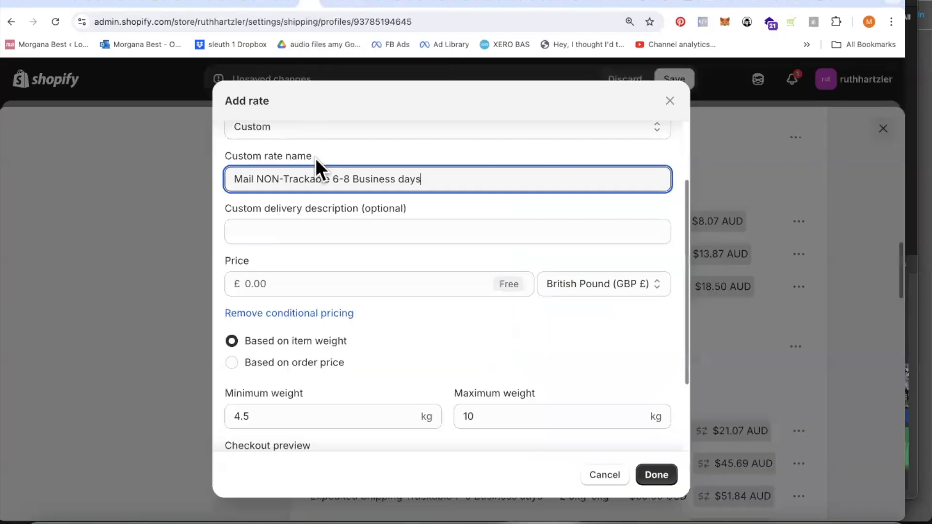
left_click(270, 229)
type("E")
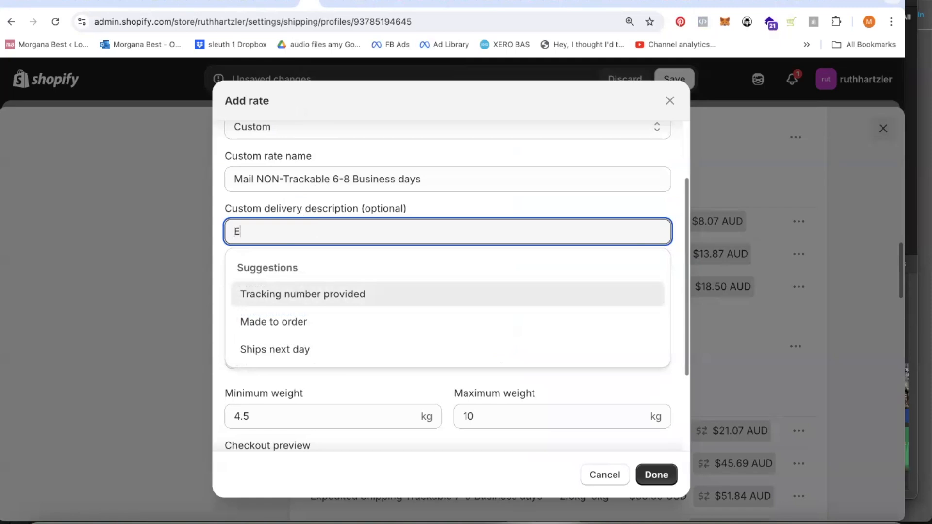
type("xpre")
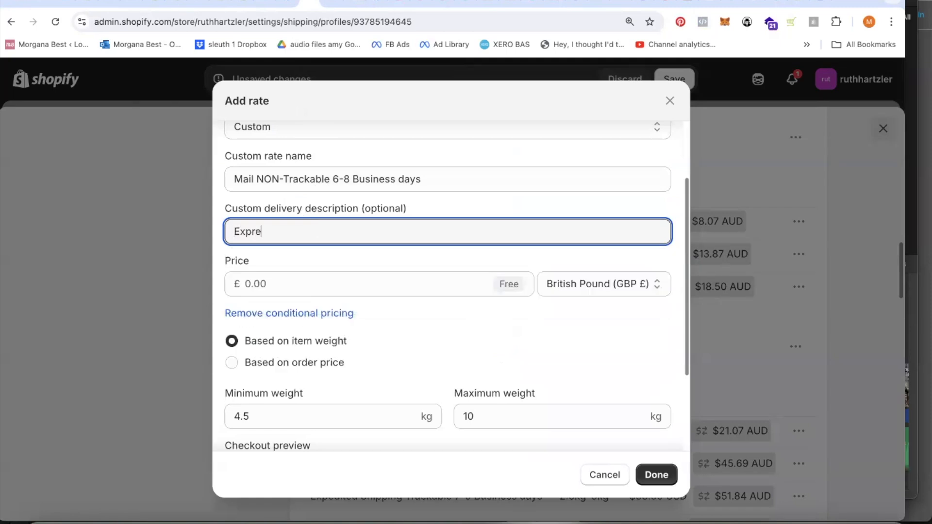
type("ss Shipping Track")
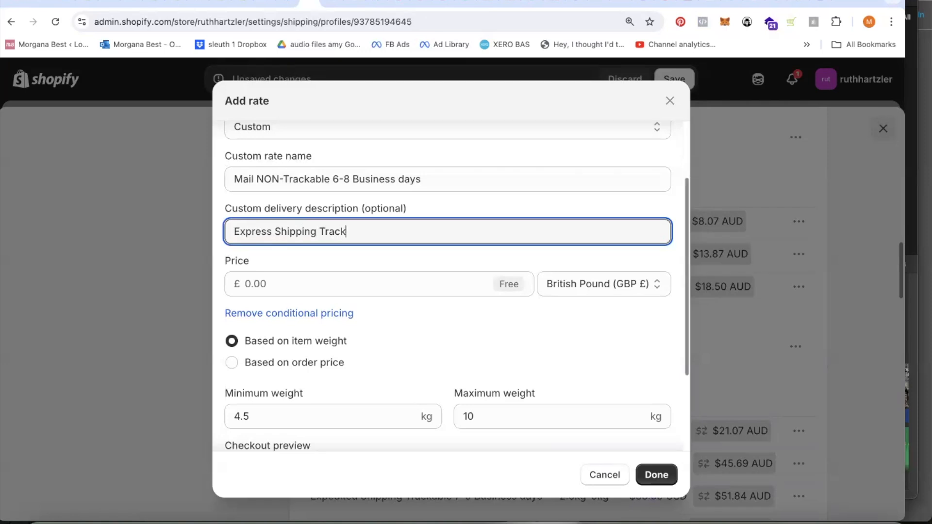
type("able")
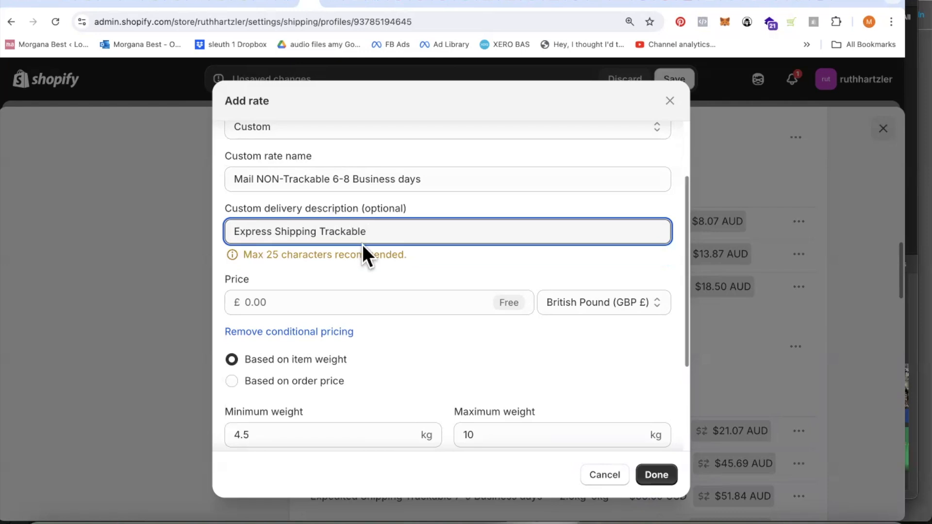
left_click_drag(320, 232, 276, 228)
key("BackSpace")
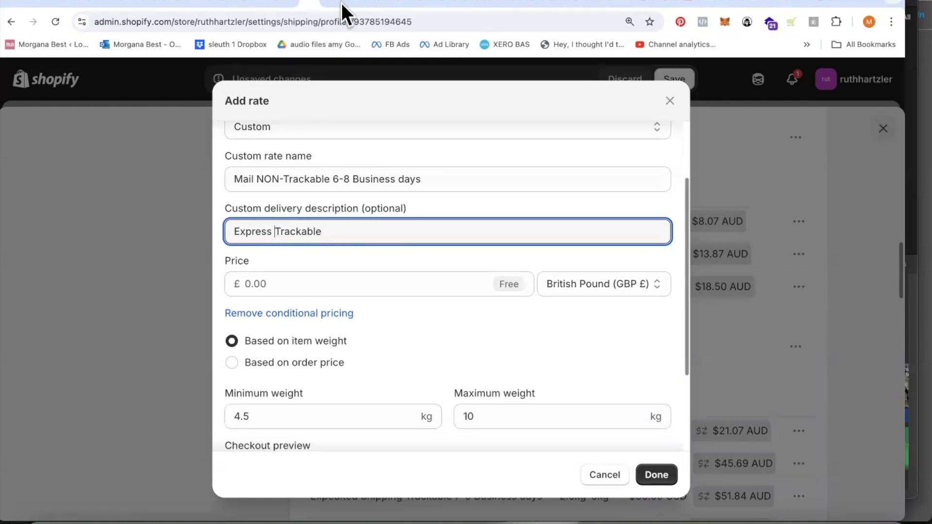
Check Lulu's express shipping price for 20 copies to the United Kingdom and convert 37.64 USD to GBP on Google.
left_click(326, 2)
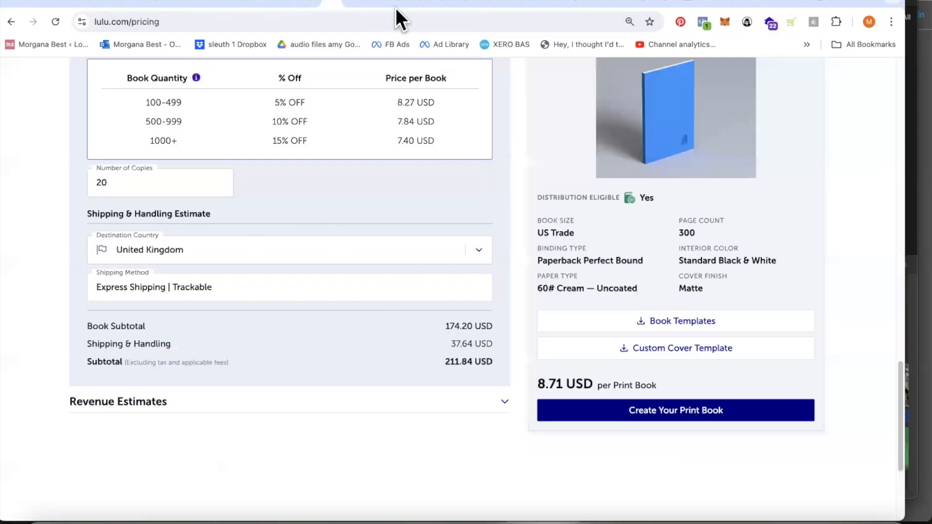
left_click(350, 6)
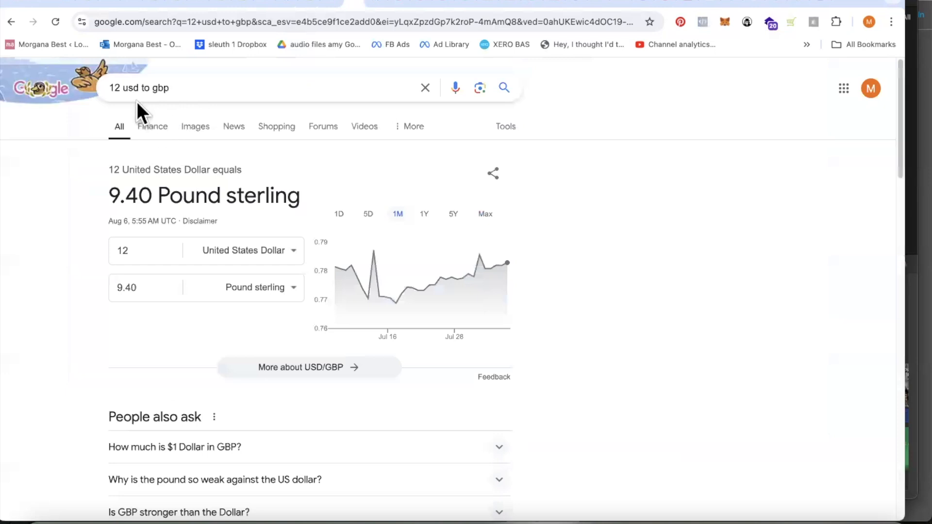
double_click(108, 88)
type("37.")
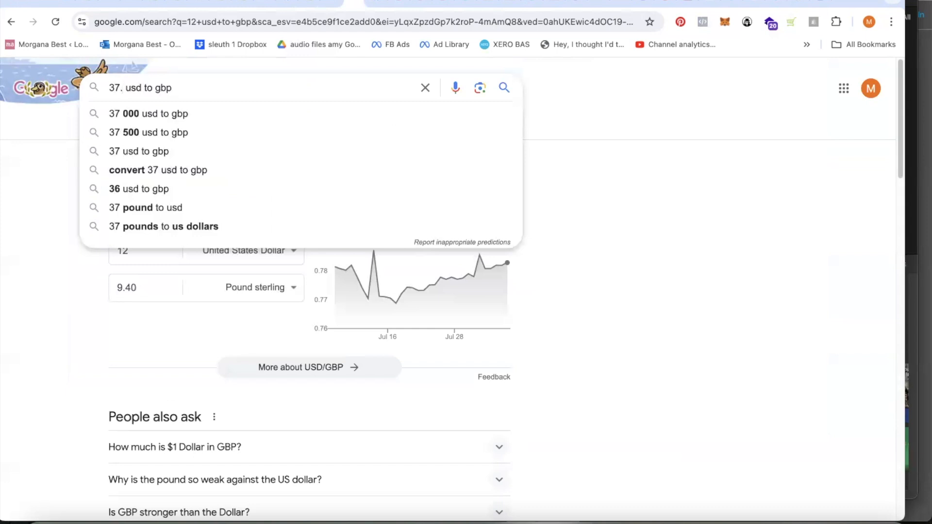
type("64")
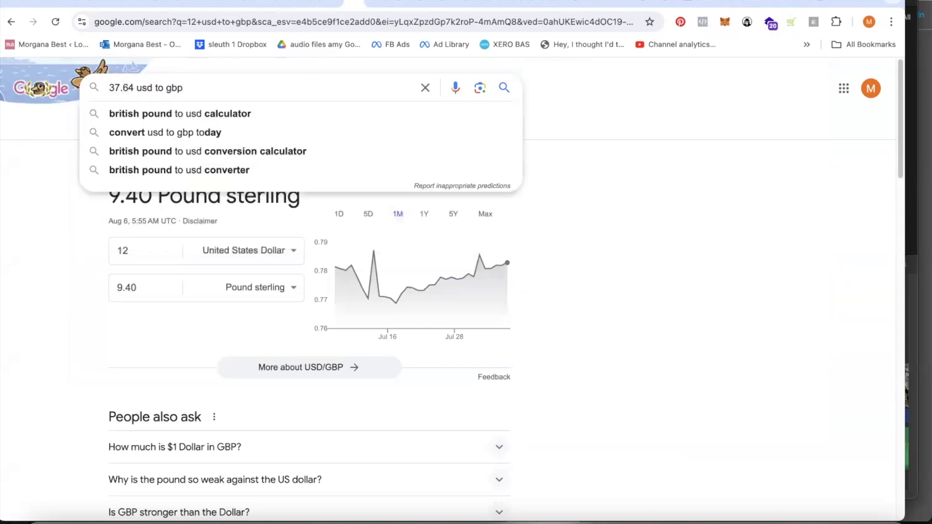
key("Return")
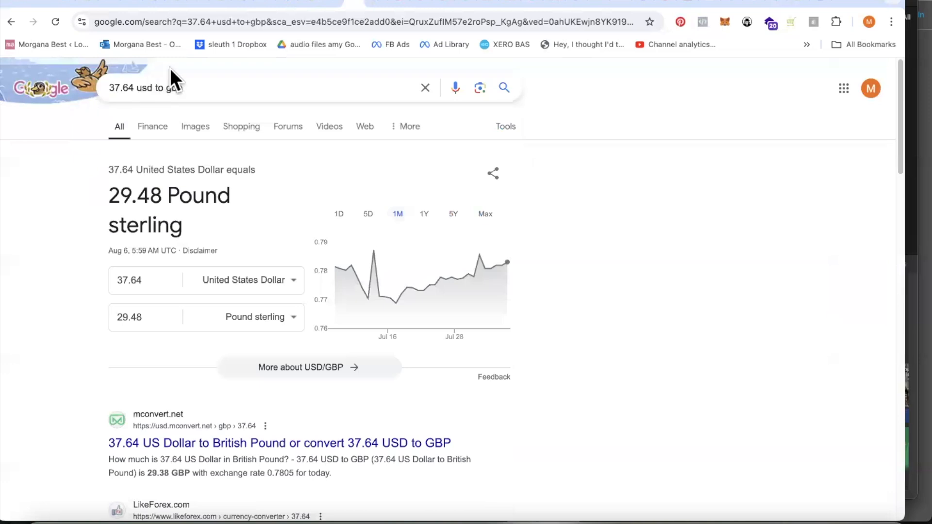
Return to Shopify and set the fourth UK rate's price to £29.50.
left_click(312, 6)
left_click(281, 288)
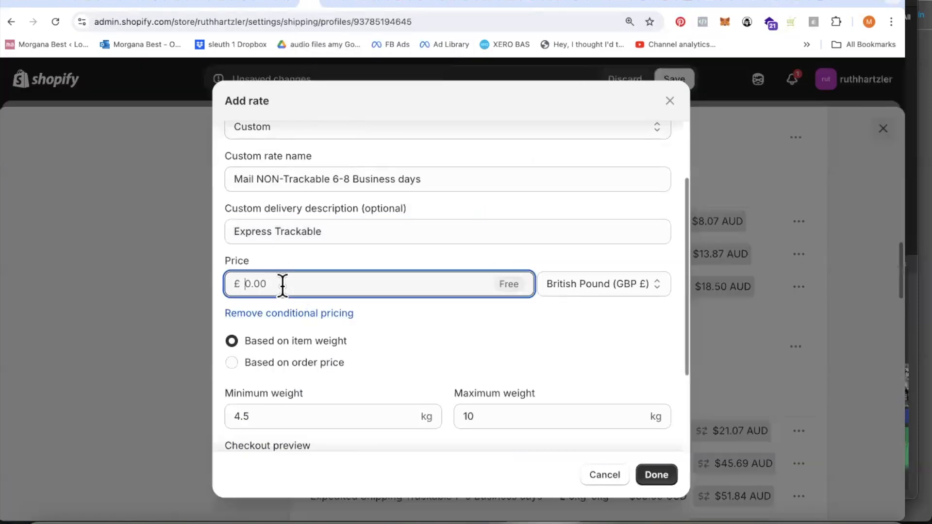
type("2")
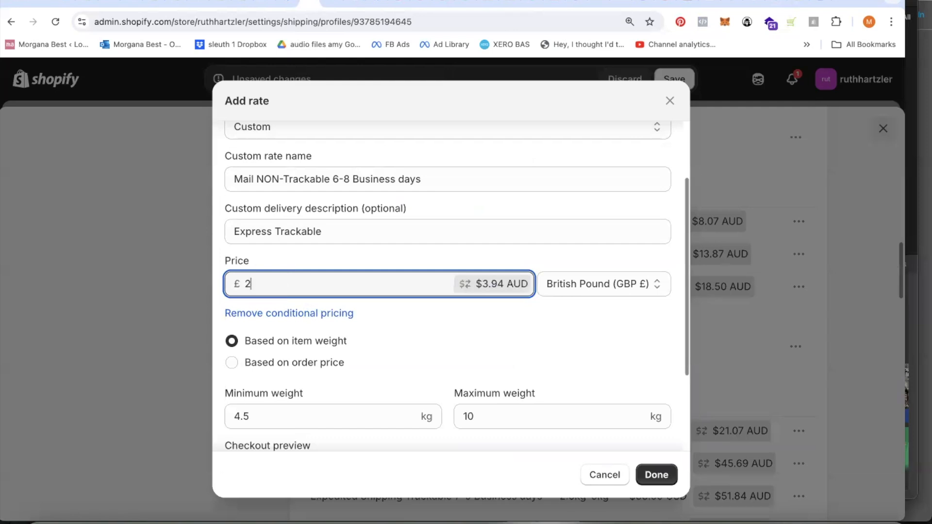
type("9.50")
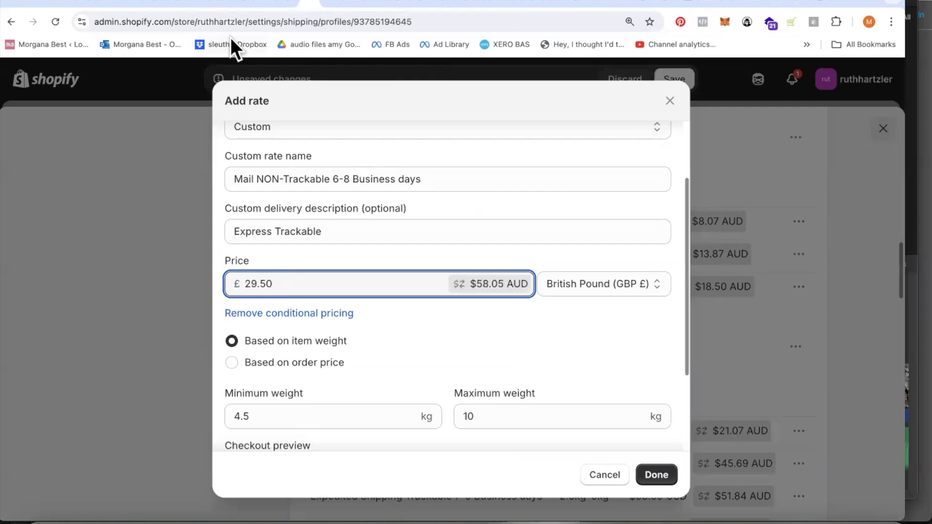
On Lulu's pricing page, set 9 copies to the United Kingdom and examine the shipping methods with their delivery times.
left_click(327, 4)
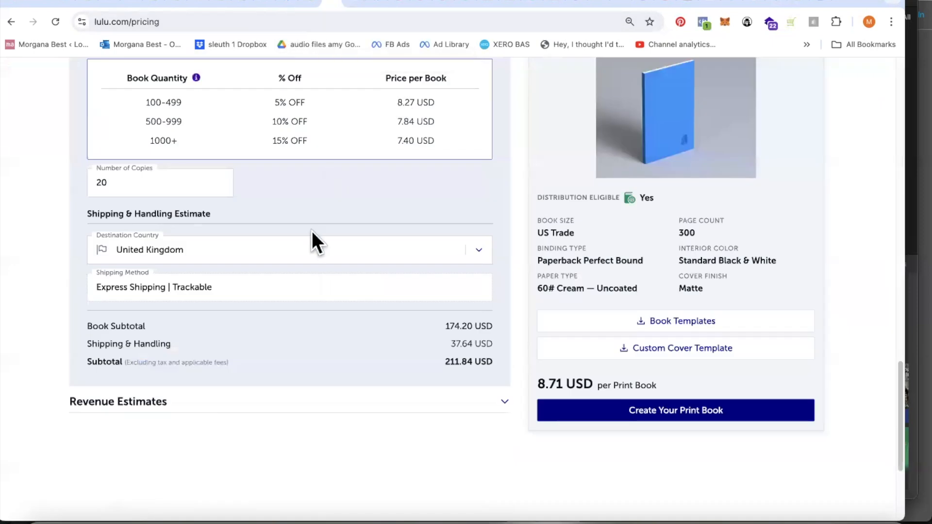
left_click(127, 186)
left_click(308, 251)
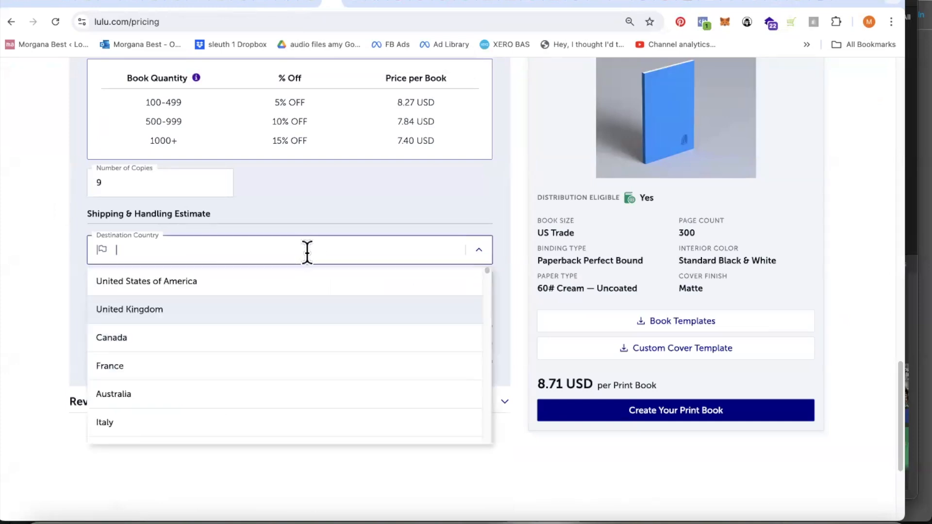
left_click(353, 314)
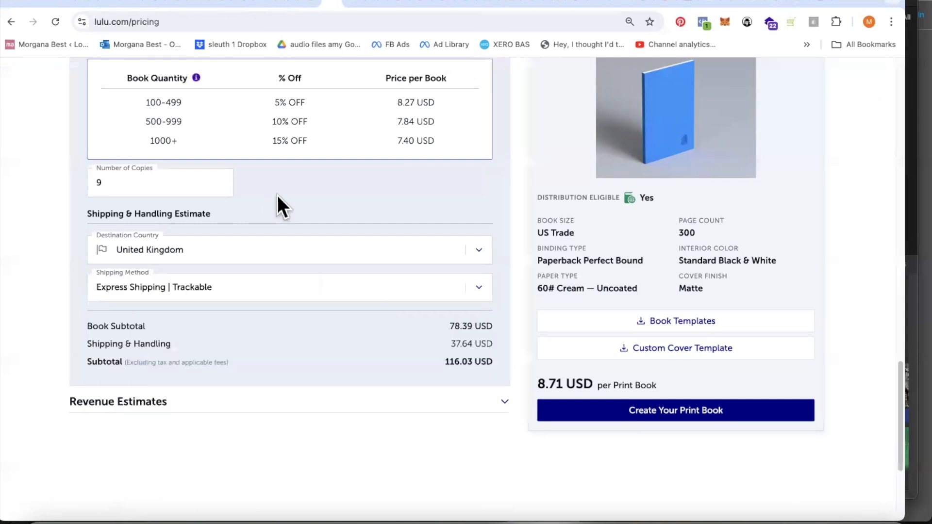
left_click(479, 290)
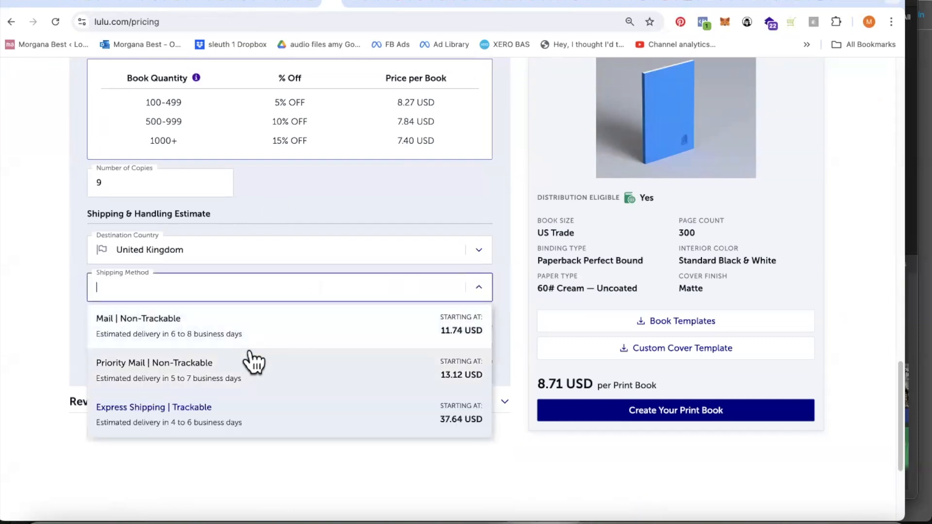
scroll(333, 355, "down", 2)
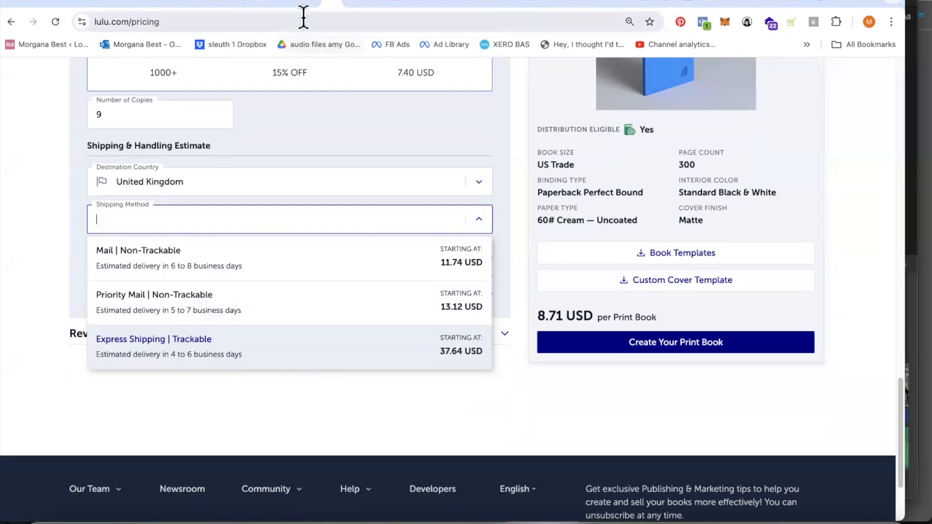
In Shopify, extend the fourth UK rate's custom delivery description to "Express Trackable 4-6 business days".
left_click(308, 2)
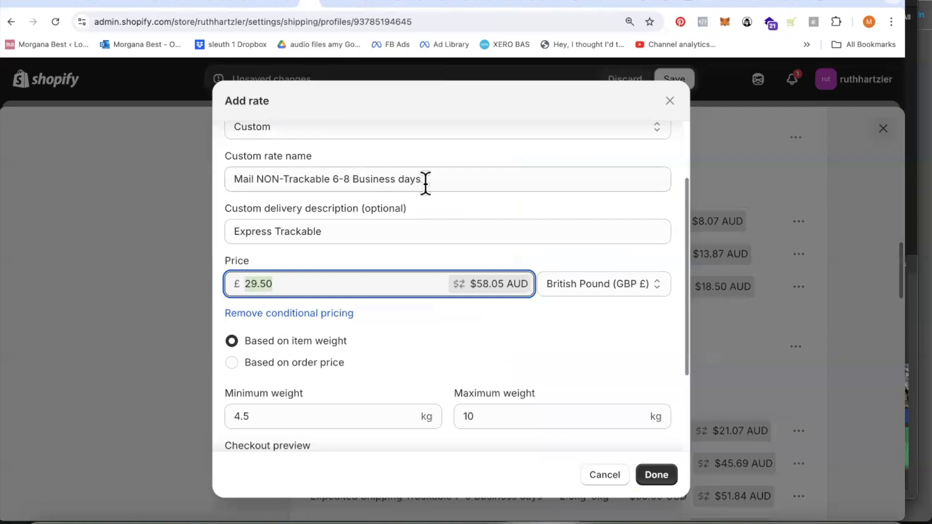
left_click(355, 235)
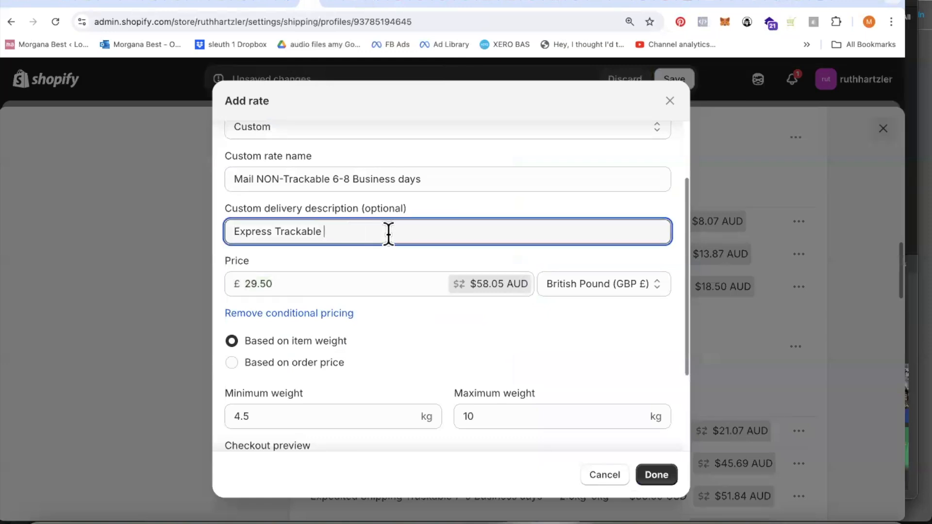
type("4-6 busine days")
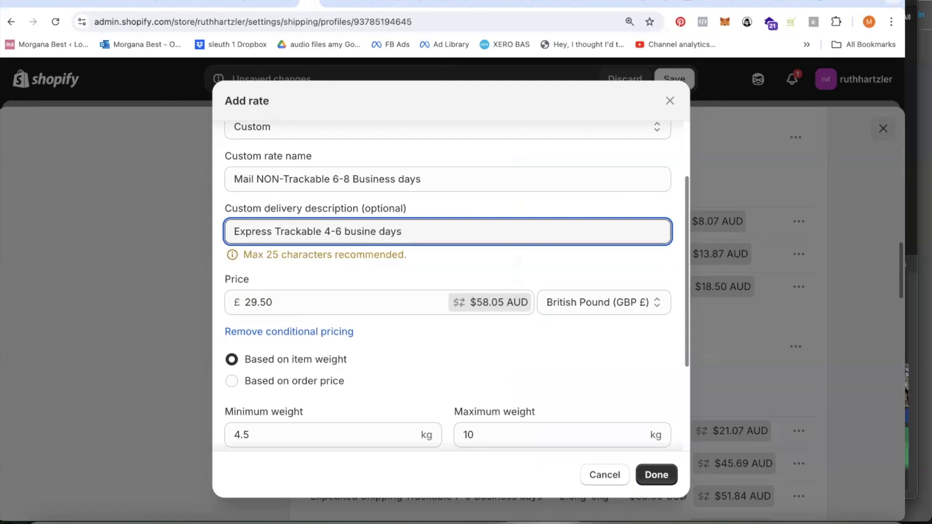
right_click(376, 232)
left_click(394, 239)
Move the description text "Express Trackable 4-6 business days" into the custom rate name, replacing the mail name, and finish the rate.
left_click_drag(429, 235, 215, 218)
right_click(256, 226)
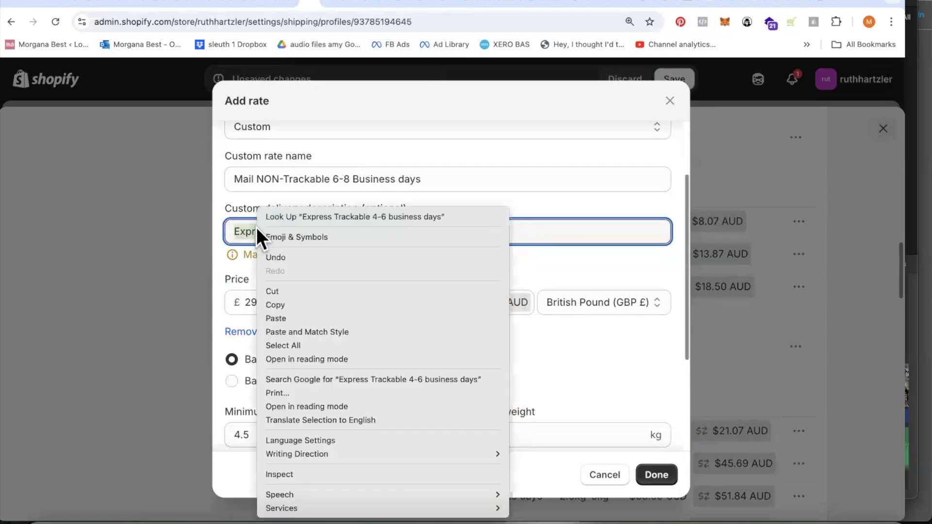
left_click(277, 290)
left_click(358, 175)
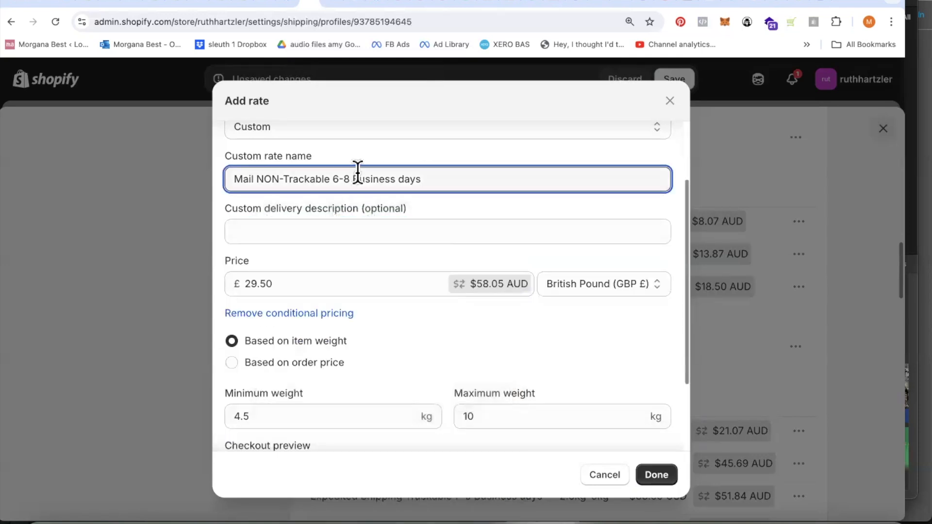
left_click_drag(426, 178, 187, 155)
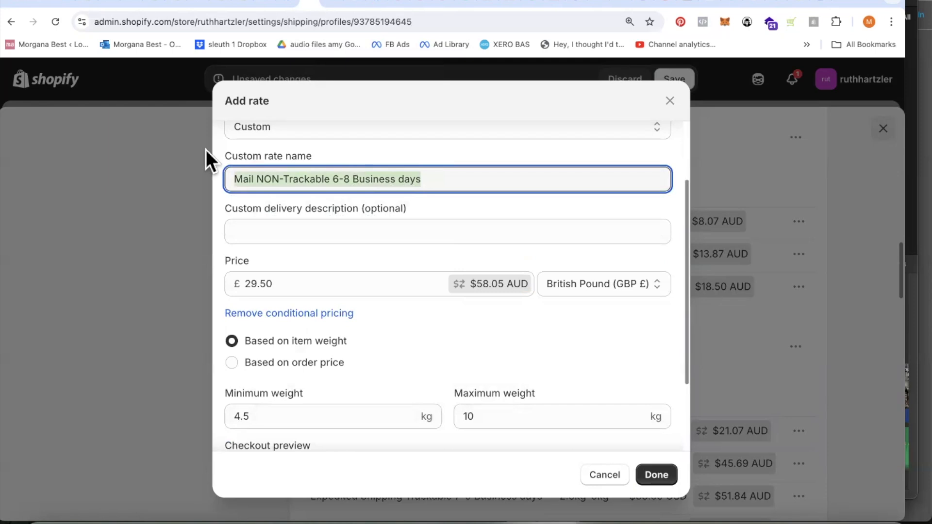
key("ctrl+v")
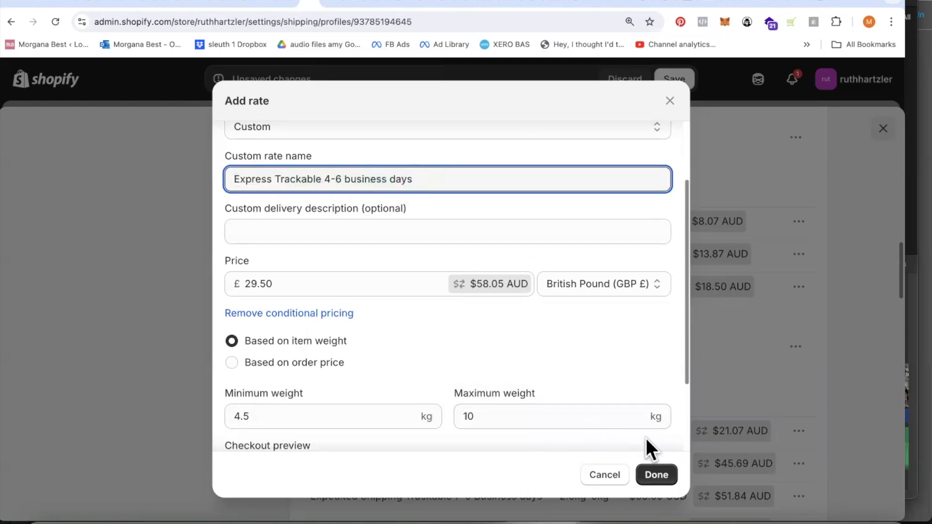
left_click(657, 476)
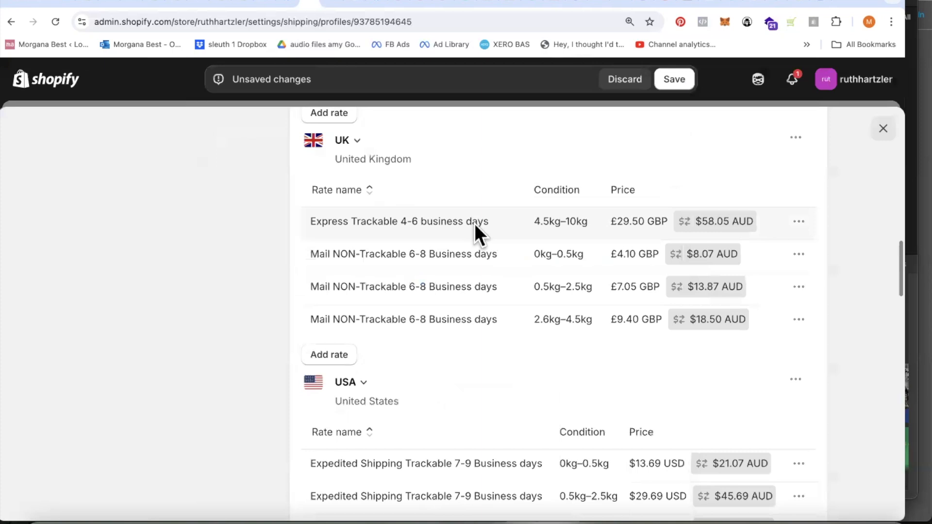
Start a fifth flat rate in the UK zone as a custom rate named "Express Trackable 4-6 business days".
left_click(341, 355)
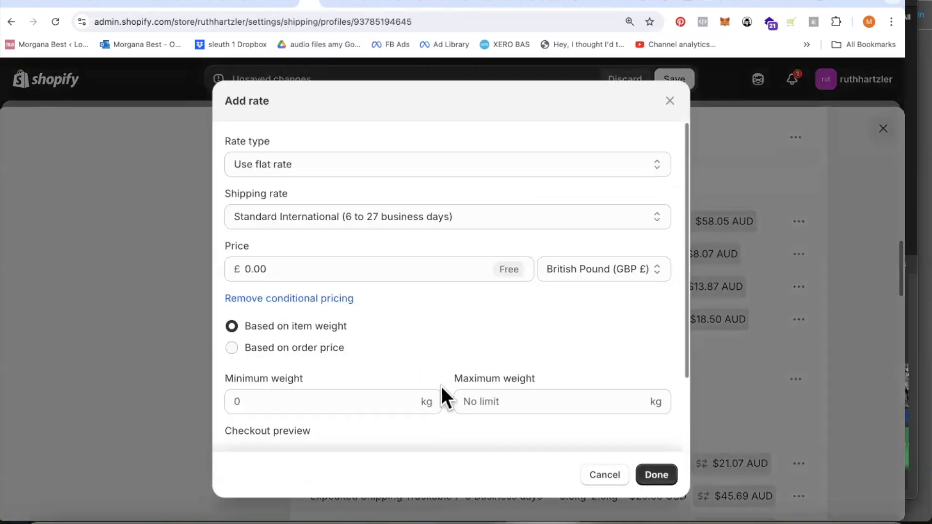
left_click(375, 216)
left_click(316, 235)
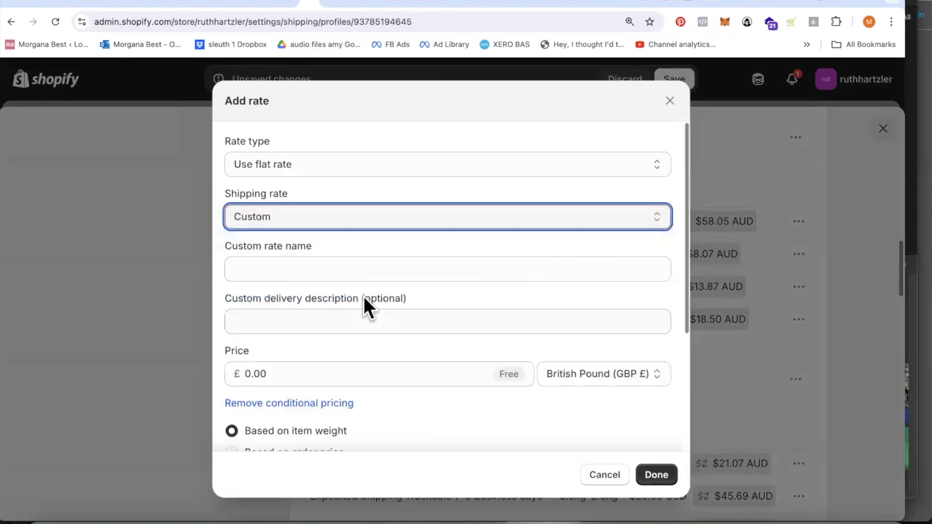
left_click(300, 272)
right_click(299, 273)
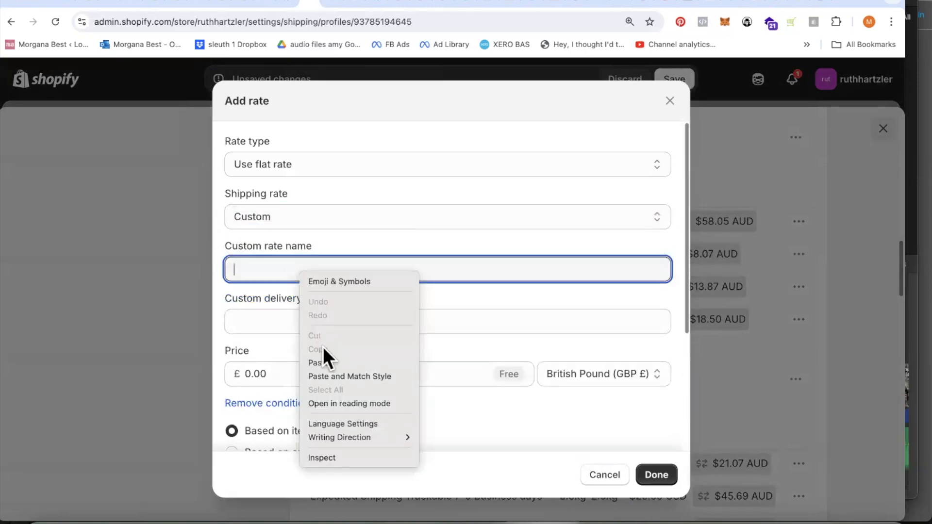
left_click(331, 362)
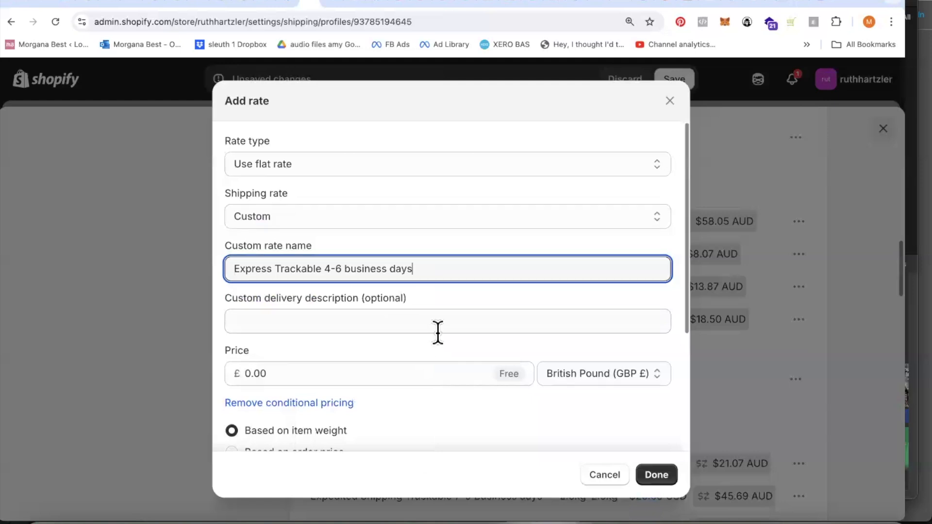
Set the fifth UK rate's maximum item weight to 0.5 kg.
scroll(437, 332, "down", 3)
scroll(437, 331, "down", 2)
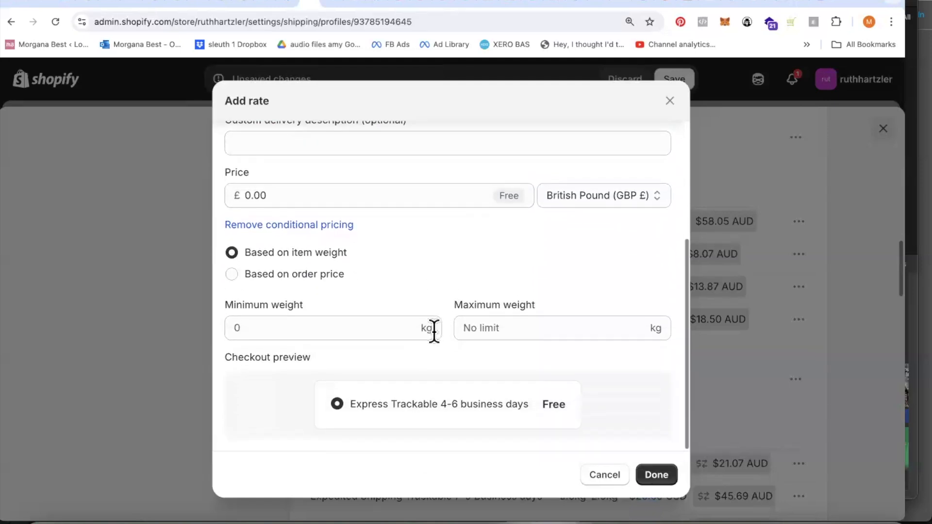
left_click(512, 327)
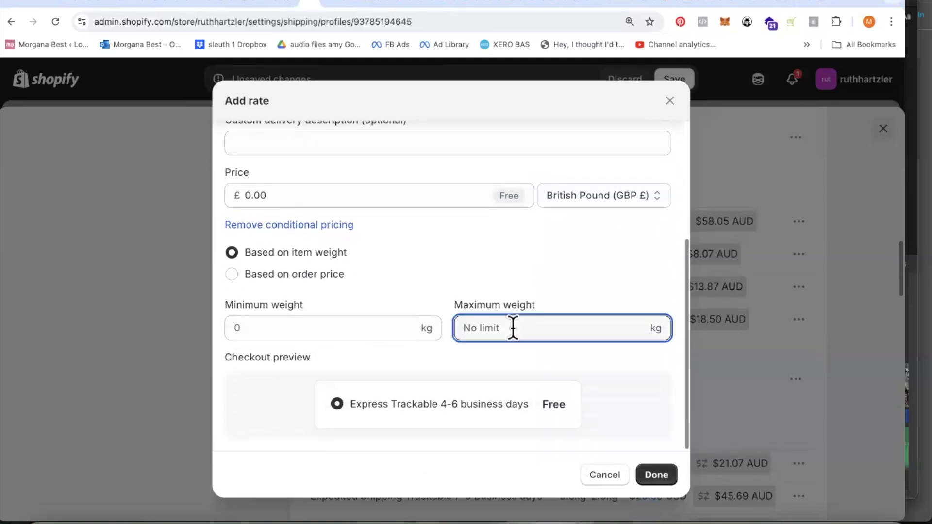
type(".5")
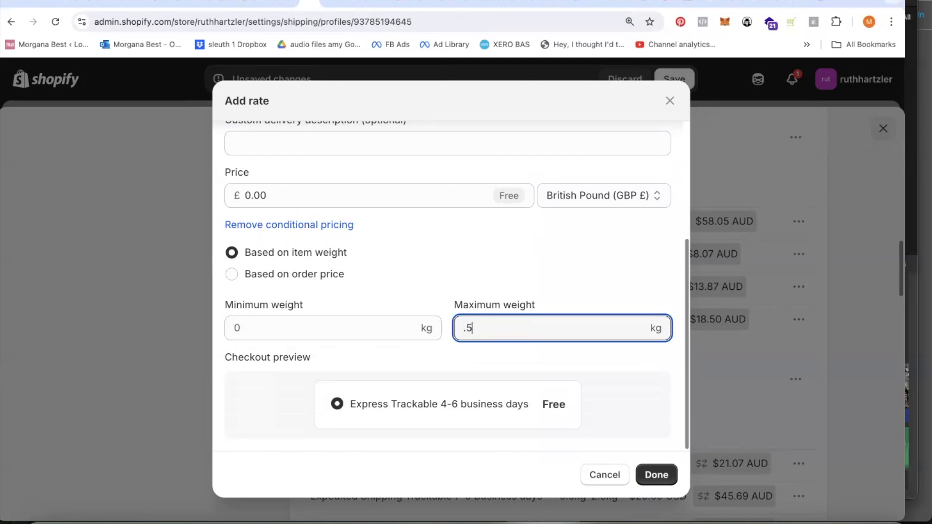
On Lulu's pricing page, set the number of copies to 1 and check the United Kingdom shipping methods.
left_click(333, 6)
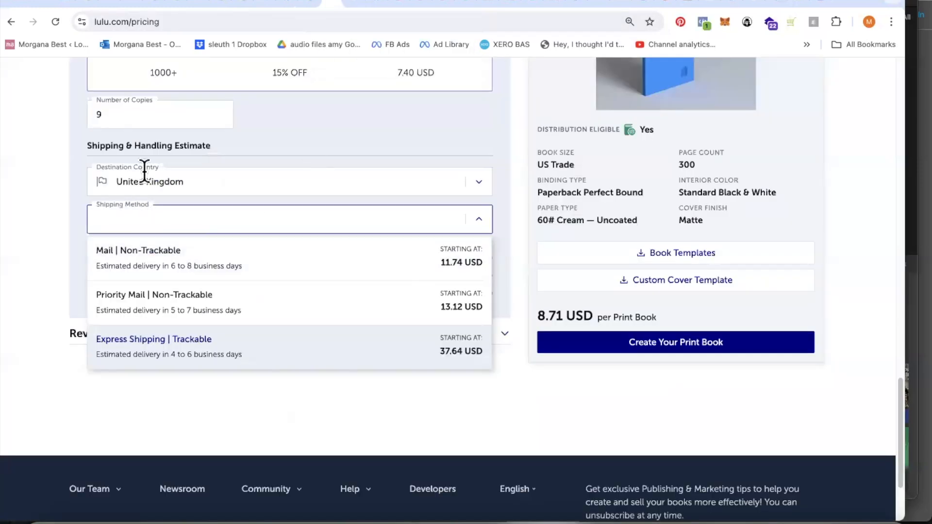
left_click_drag(110, 112, 90, 108)
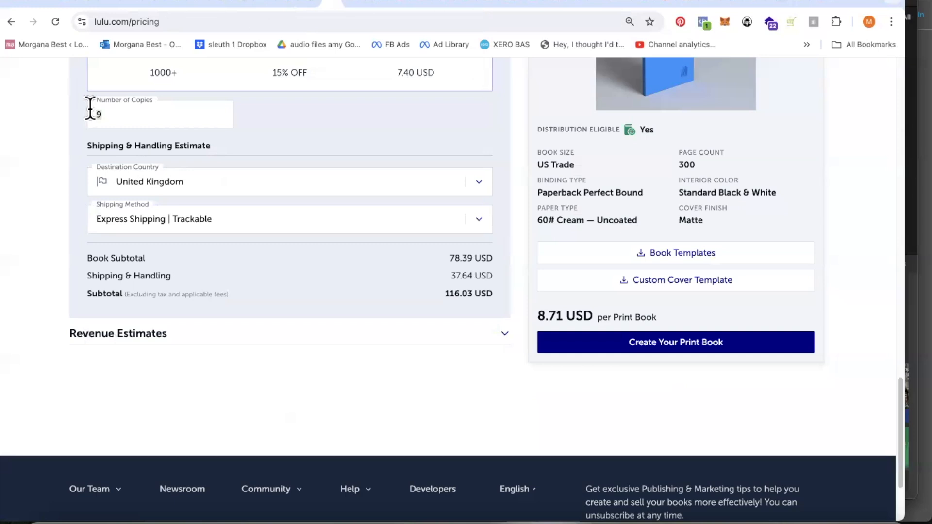
type("1")
left_click(478, 221)
left_click(474, 215)
left_click(167, 111)
Reload Lulu's pricing calculator to start with a blank print book estimate.
scroll(347, 210, "up", 20)
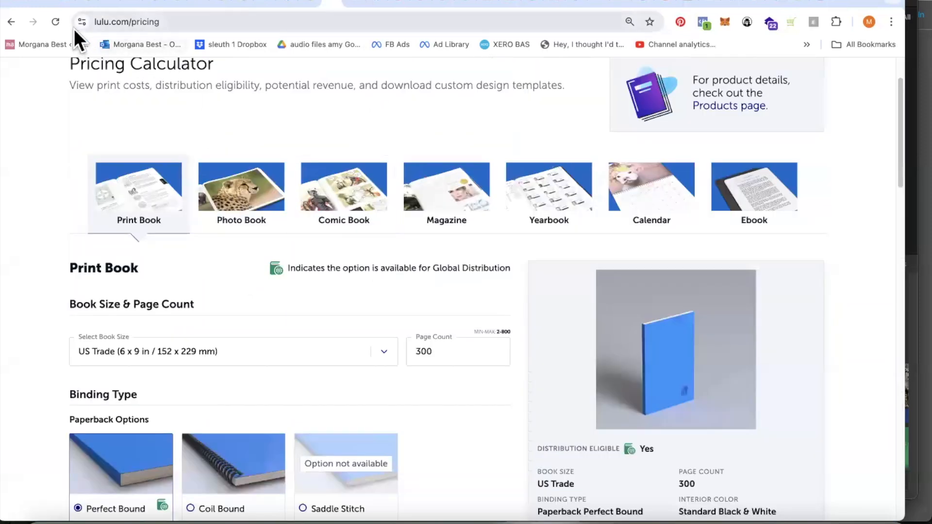
left_click(56, 22)
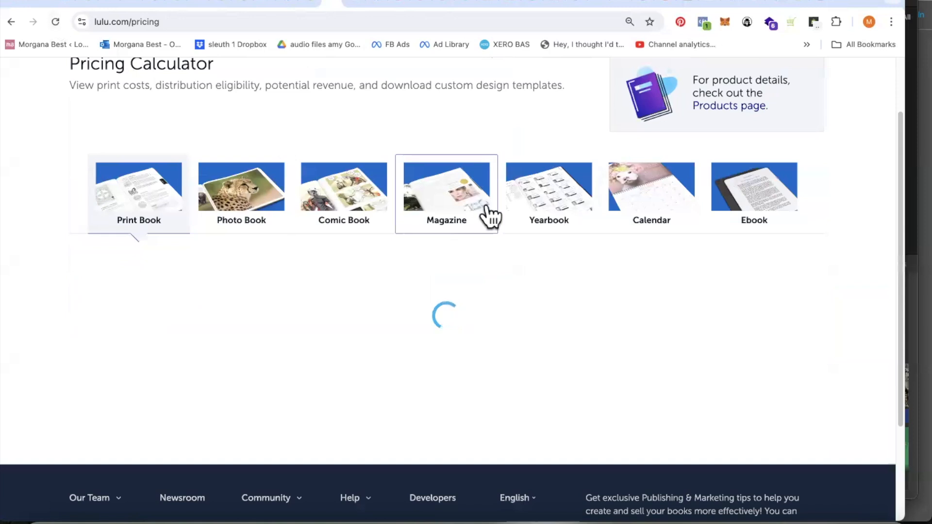
scroll(338, 237, "down", 5)
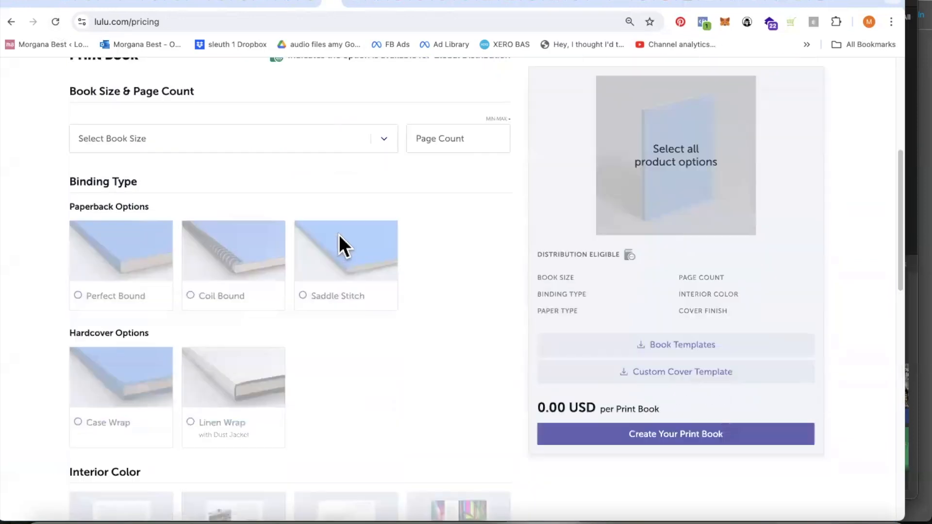
scroll(335, 269, "down", 1)
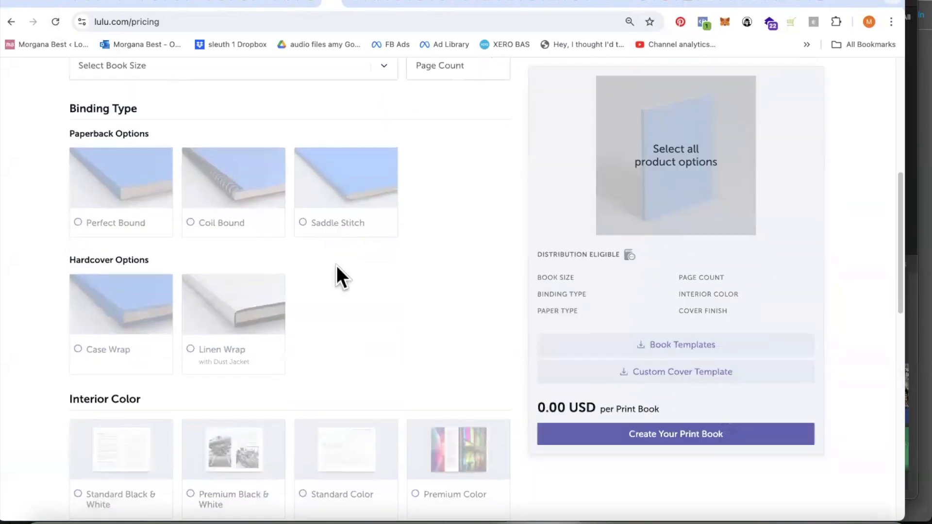
scroll(336, 248, "up", 8)
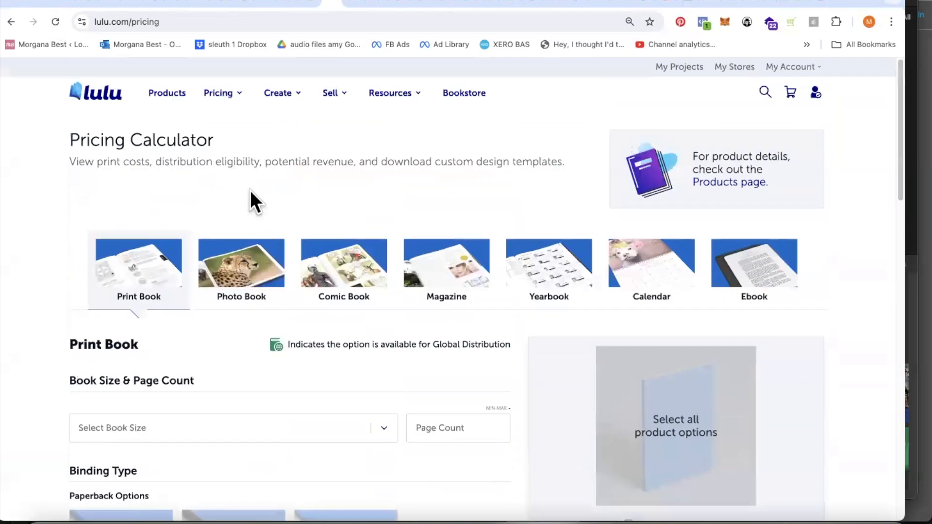
Set the print book's size to US Trade (6 x 9 in) and its page count to 300.
scroll(249, 194, "down", 6)
left_click(140, 133)
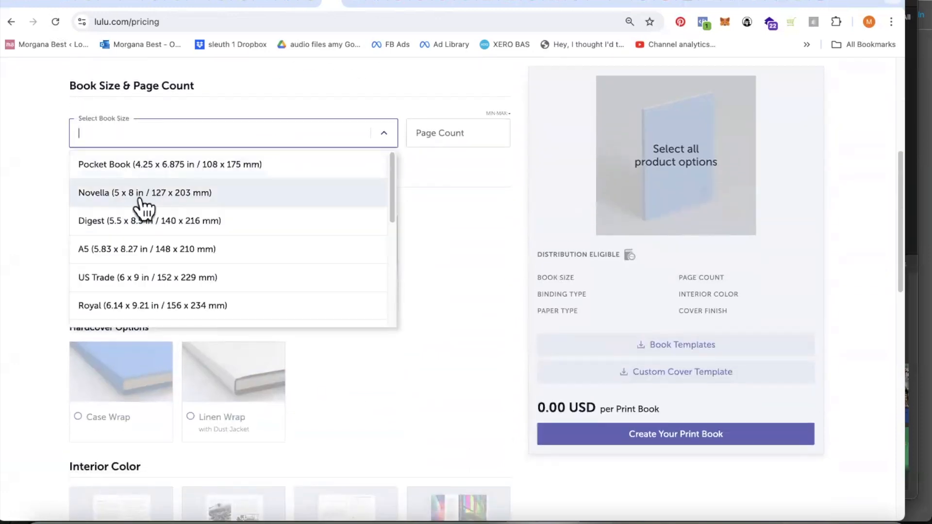
left_click(148, 286)
left_click(419, 135)
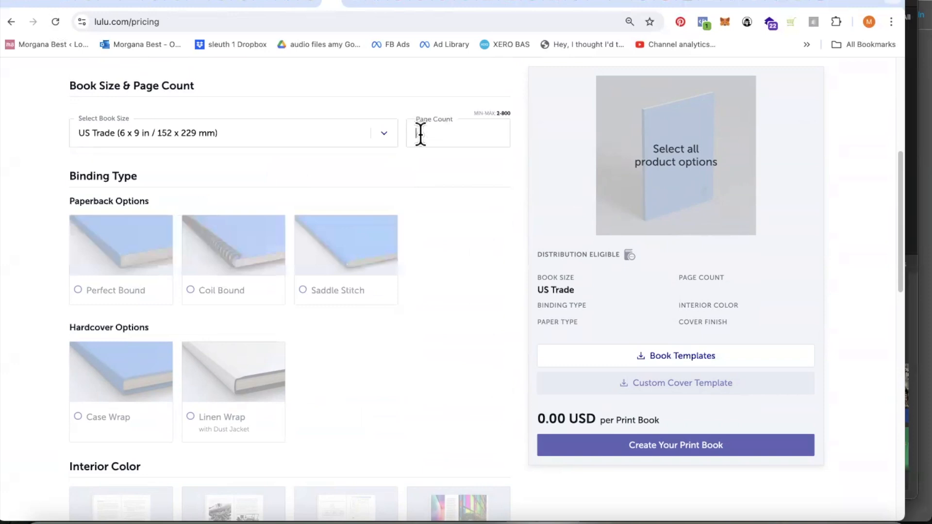
type("300")
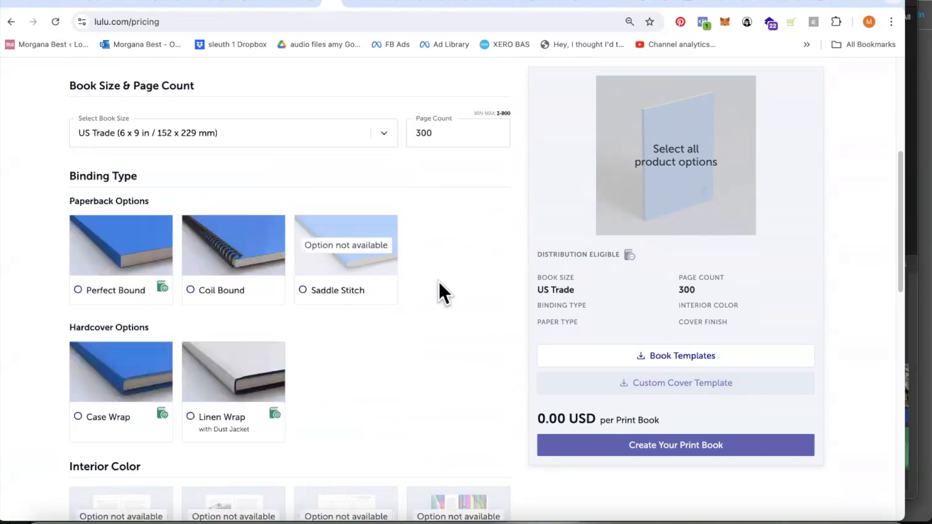
Specify the print book as Perfect Bound paperback with Standard Black & White interior, 60# Cream Uncoated paper and Matte cover finish.
scroll(439, 283, "down", 2)
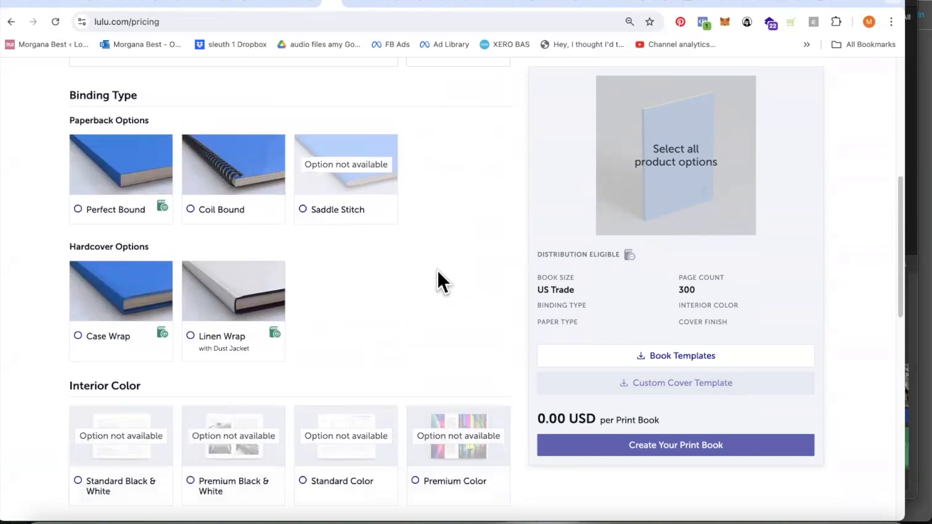
left_click(130, 189)
scroll(306, 294, "down", 5)
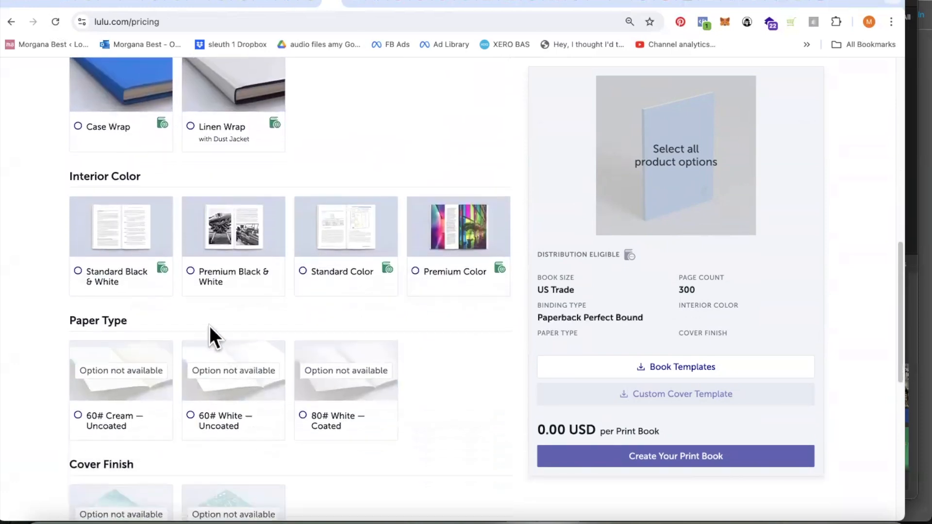
left_click(117, 232)
scroll(231, 248, "down", 2)
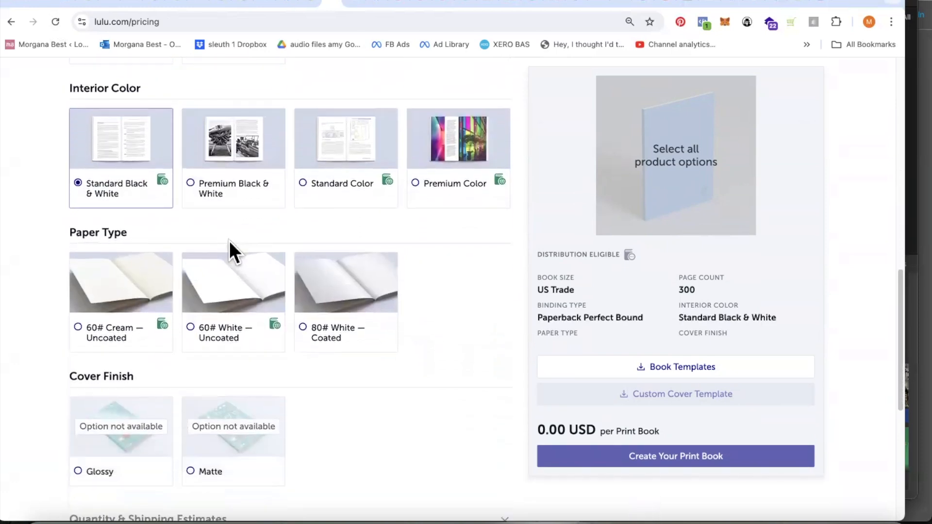
left_click(129, 292)
scroll(235, 289, "down", 6)
left_click(231, 153)
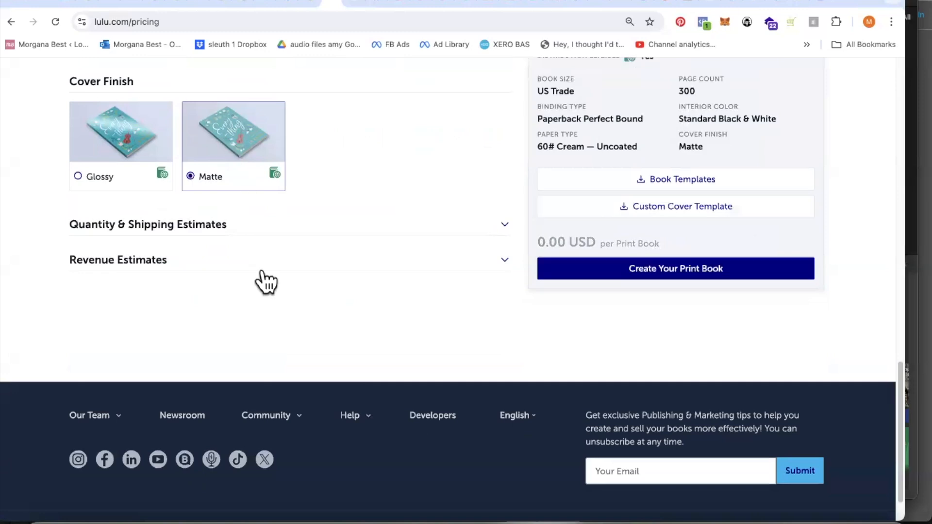
In the quantity and shipping estimates, set the destination to United Kingdom and list the shipping methods for one copy.
left_click(200, 230)
scroll(306, 239, "down", 6)
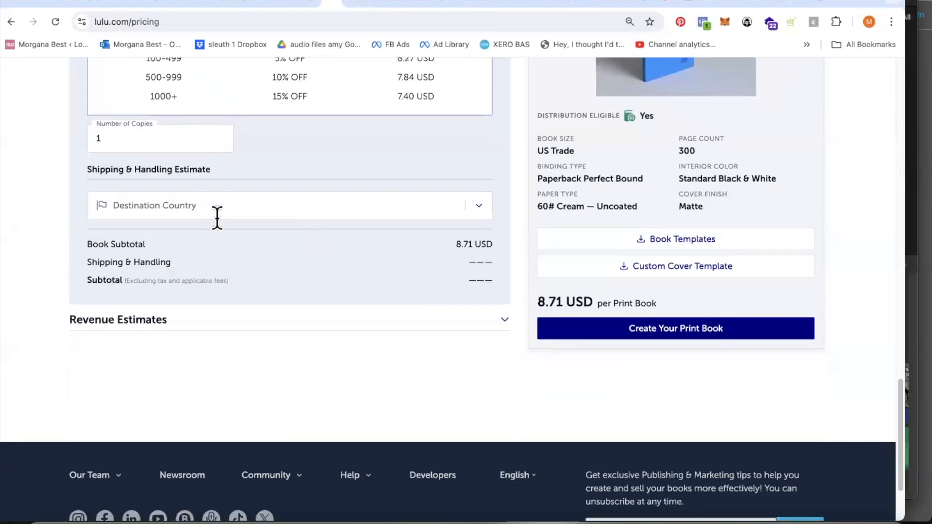
left_click(202, 204)
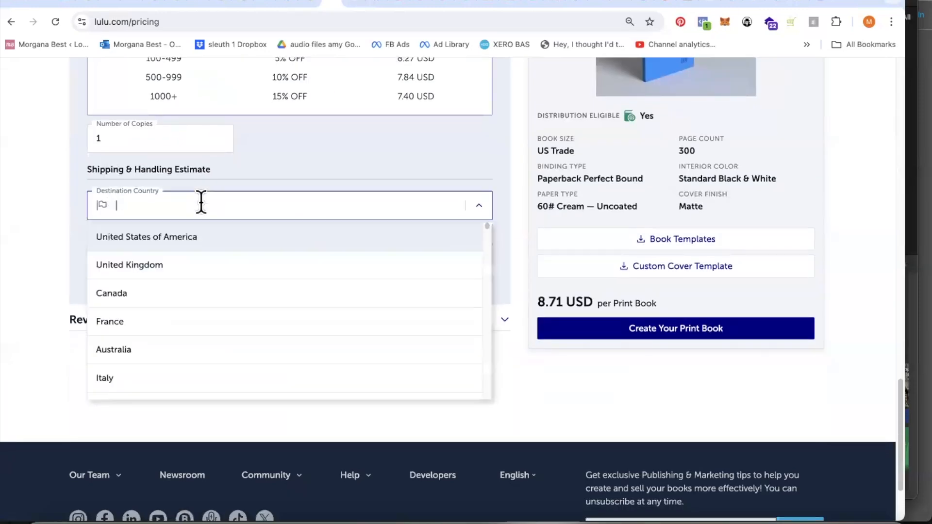
left_click(138, 264)
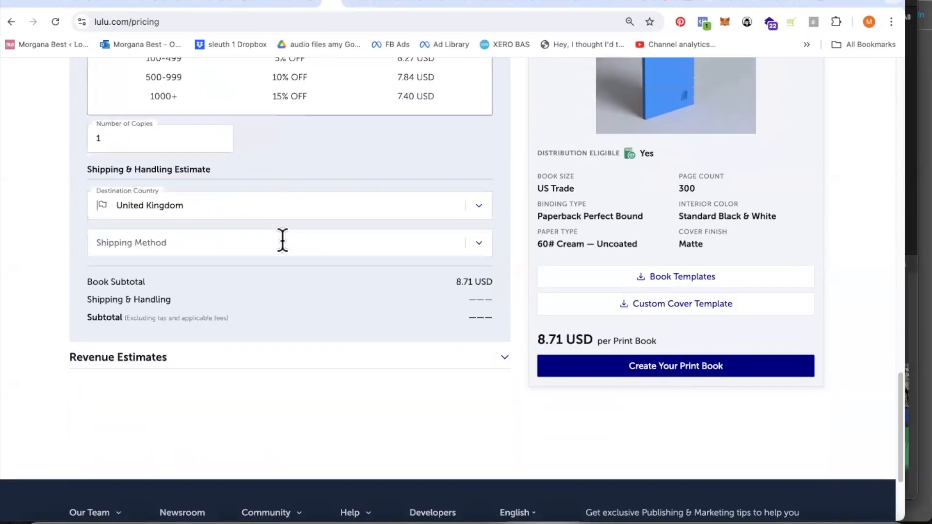
left_click(481, 251)
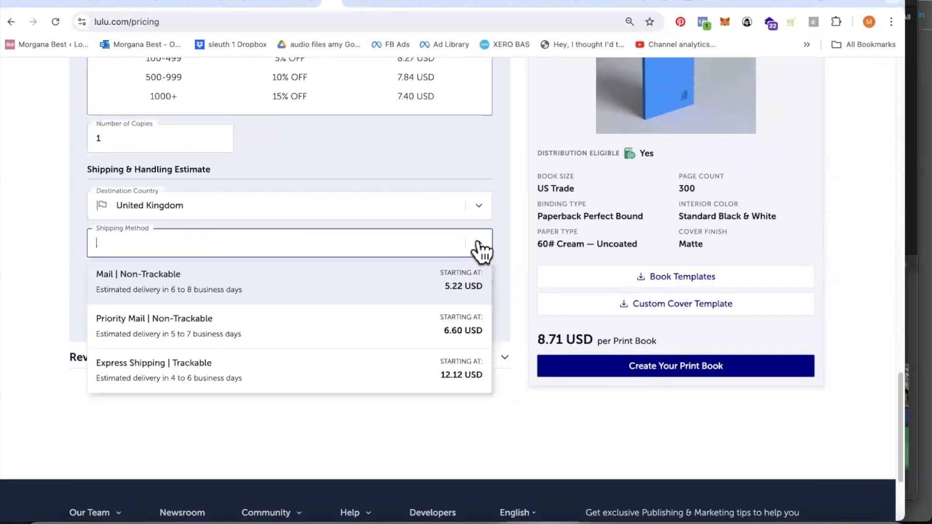
scroll(339, 311, "down", 1)
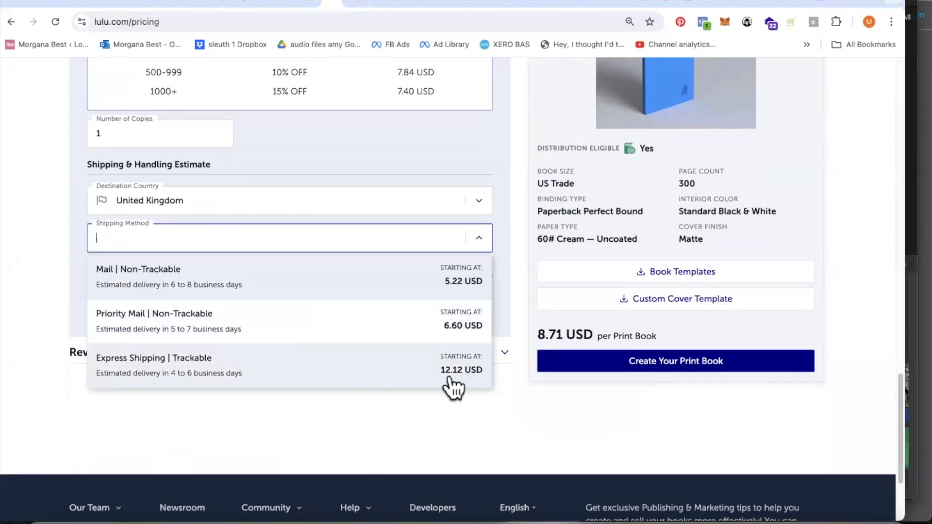
Switch to the Google currency search and convert 12.12 USD to GBP.
left_click(367, 3)
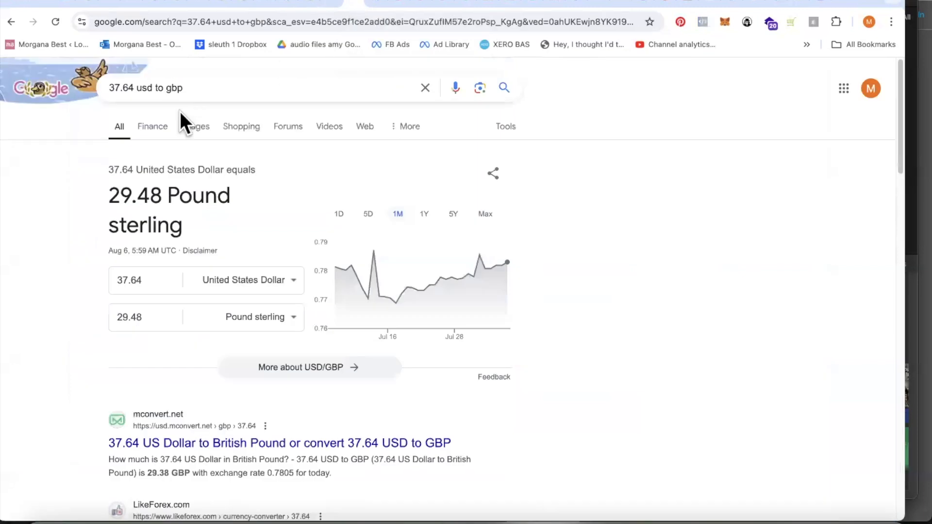
double_click(118, 90)
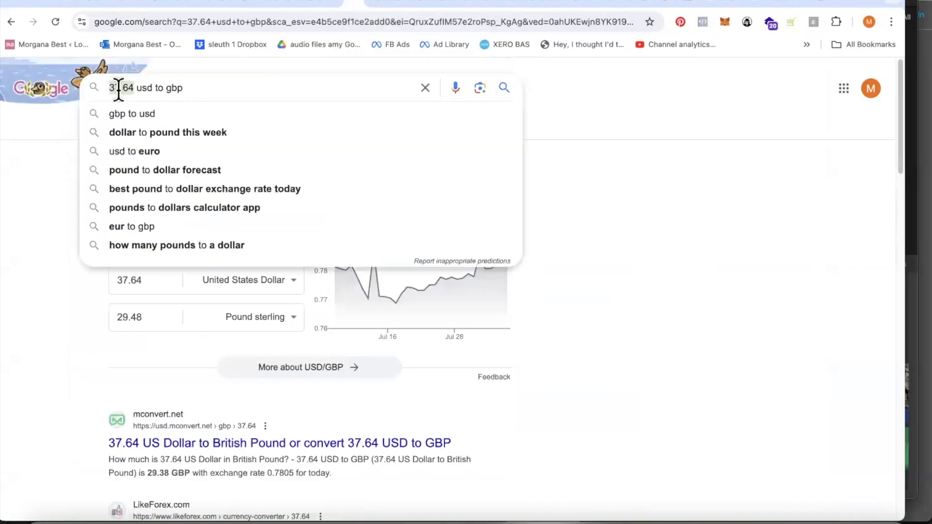
type("12.")
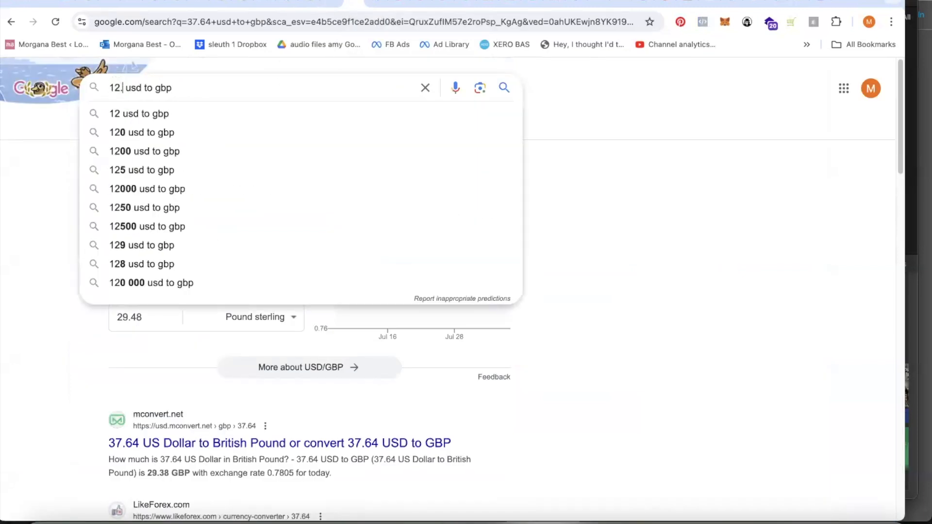
type("12")
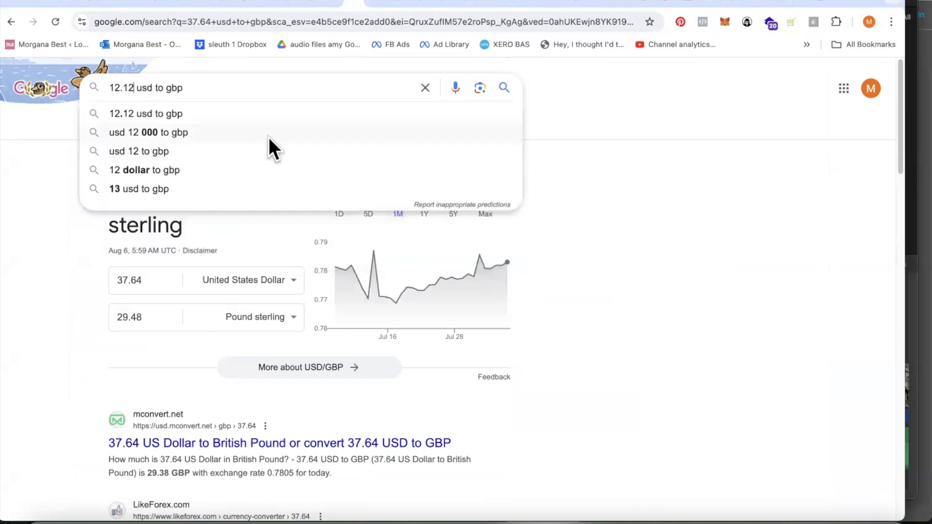
key("Return")
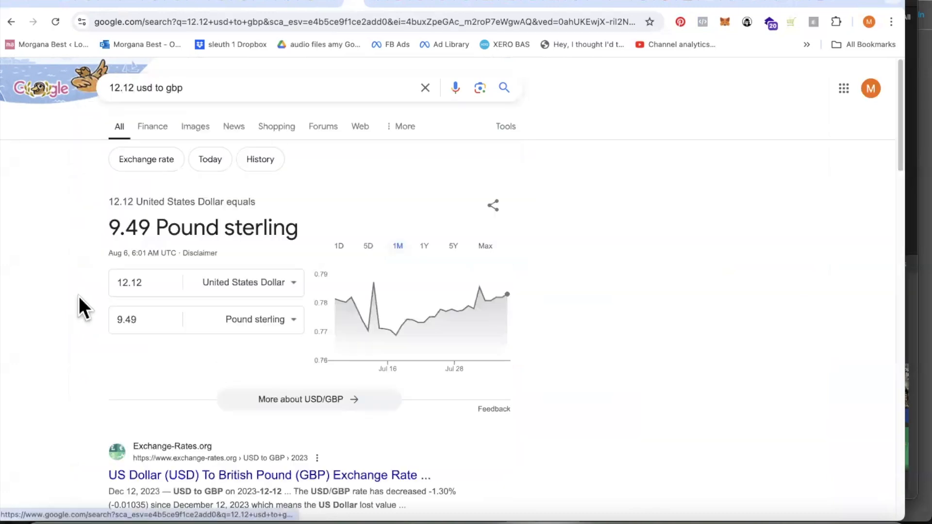
Back in Shopify, set the Express Trackable rate's price to £9.50 and add the rate to the UK zone.
left_click(316, 3)
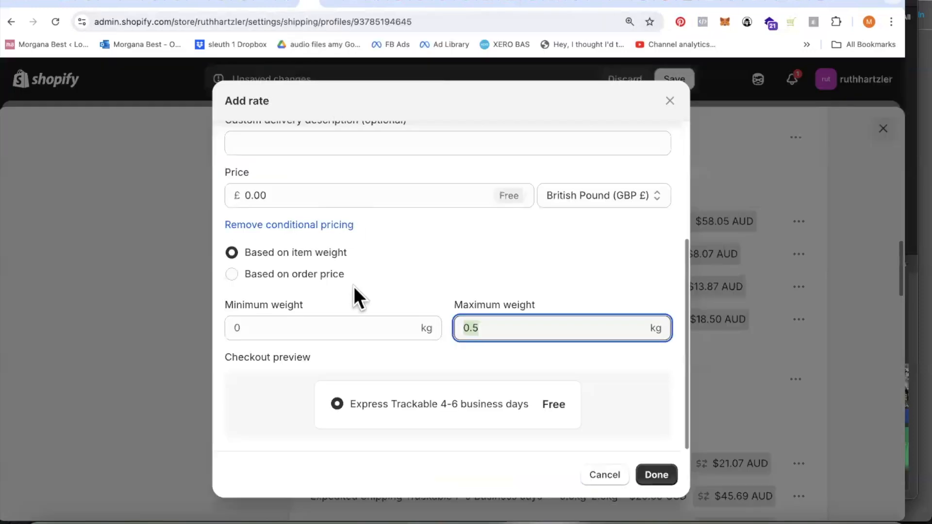
left_click(272, 196)
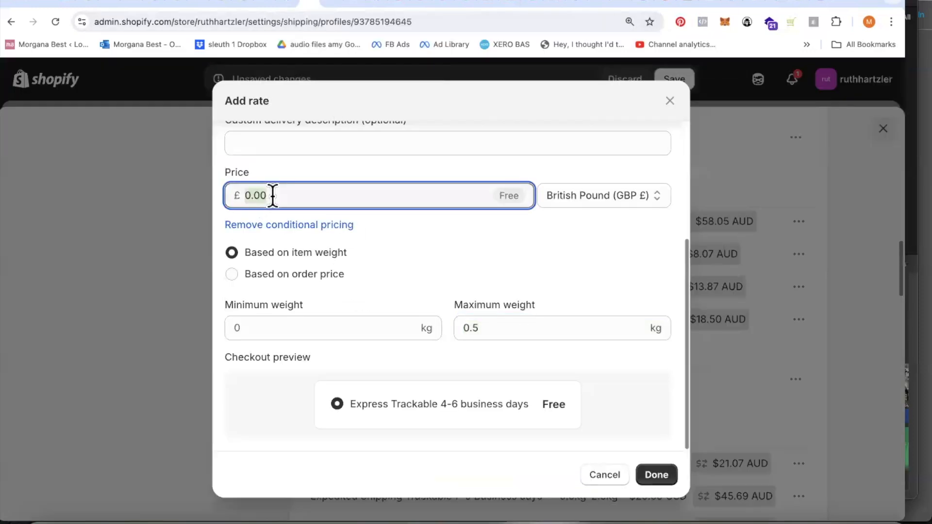
type("9.50")
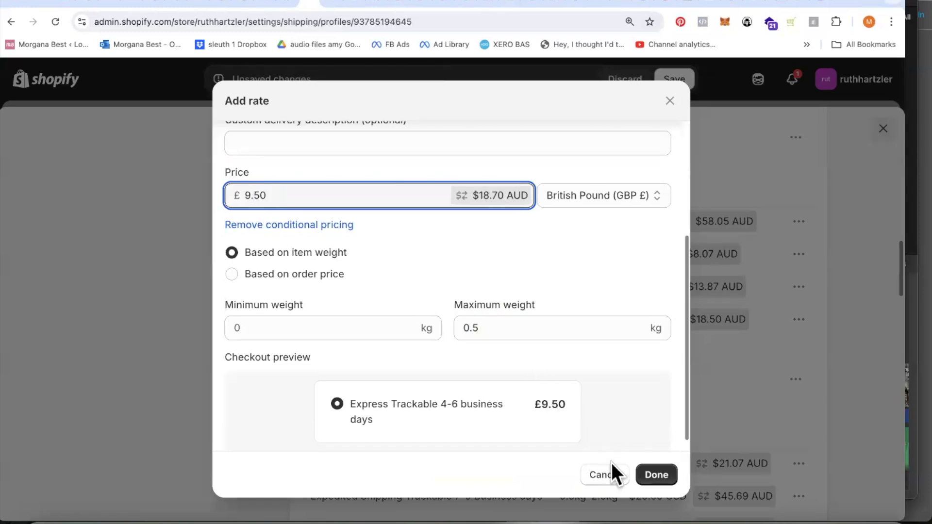
left_click(660, 478)
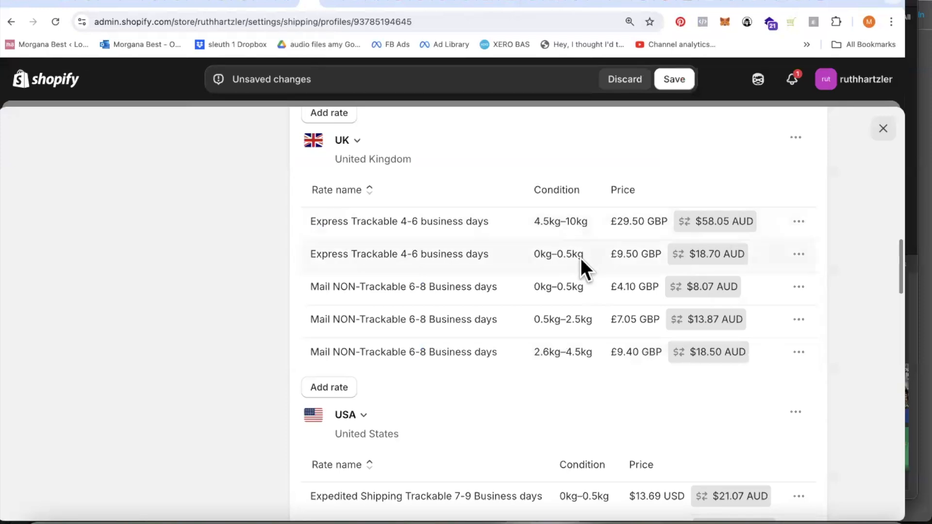
Start another flat rate in the UK zone as a custom rate named "Express Trackable 4-6 business days".
left_click(336, 388)
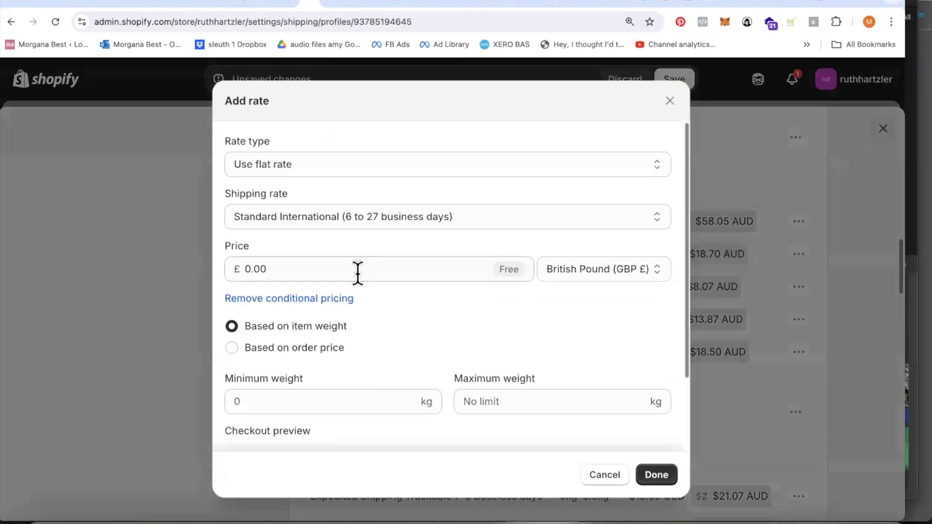
left_click(333, 218)
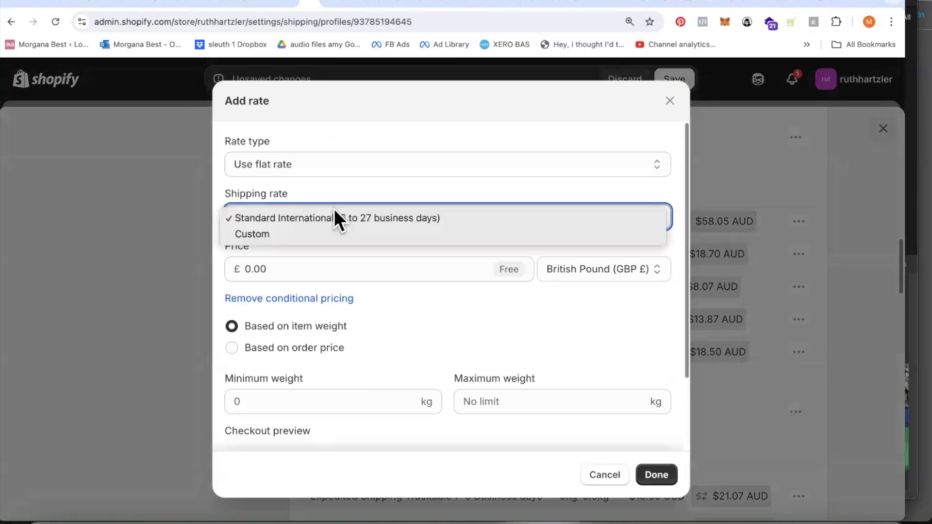
left_click(315, 233)
left_click(281, 267)
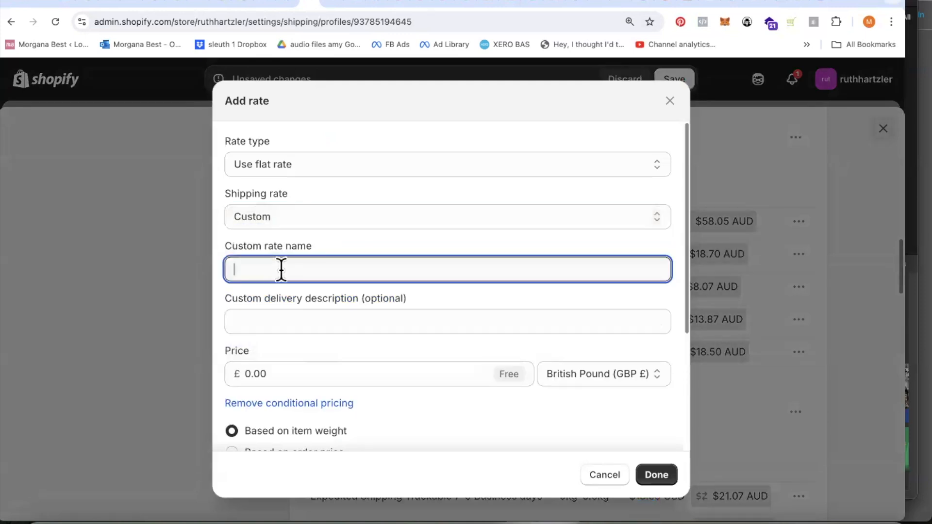
right_click(282, 267)
left_click(301, 358)
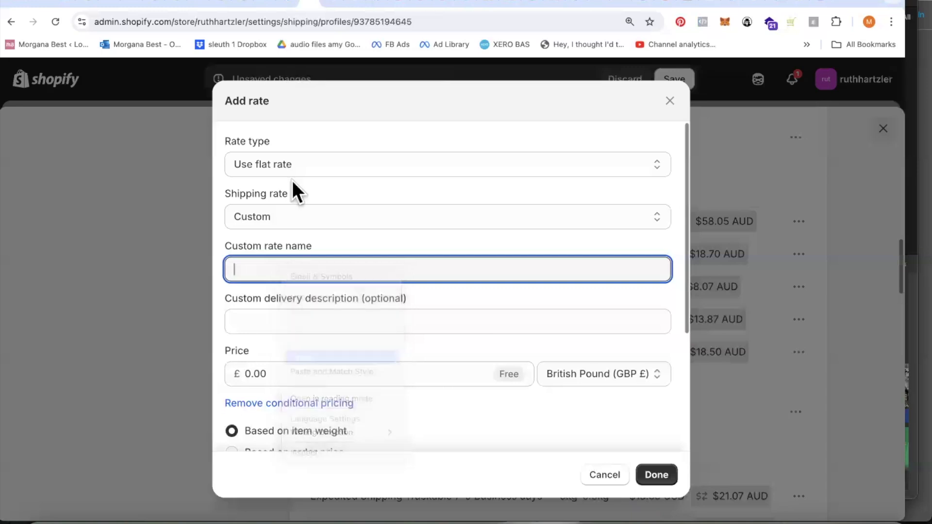
Set the new UK express rate's item weight range to 0.5 kg minimum and 2.5 kg maximum.
scroll(406, 319, "down", 5)
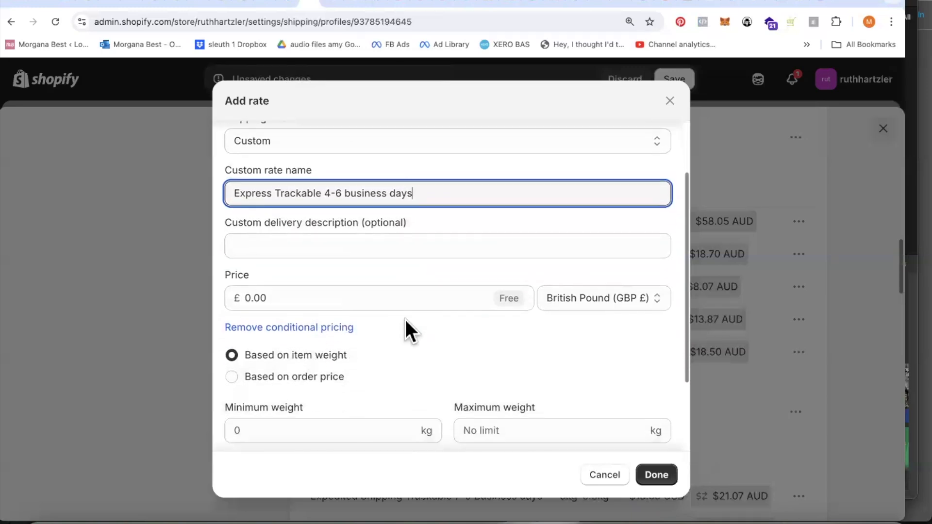
left_click(281, 322)
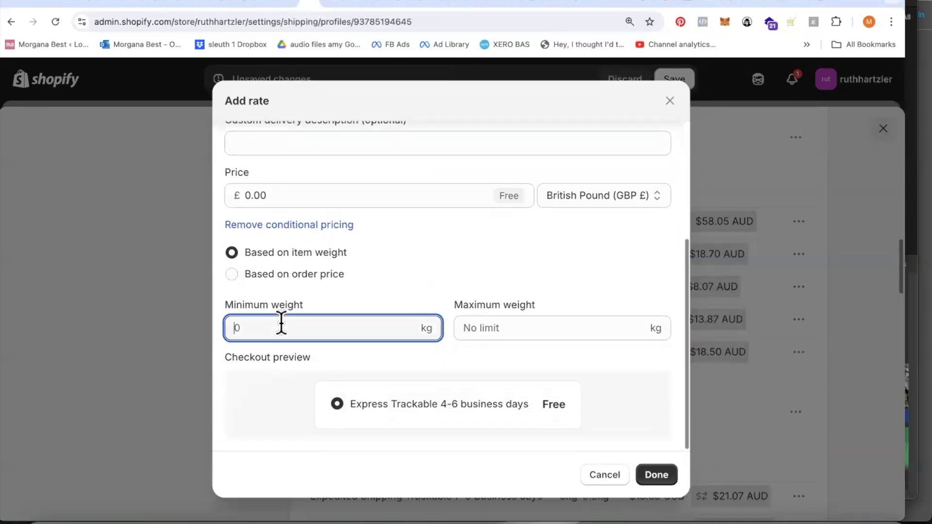
type(".5")
left_click(497, 324)
type("2.5")
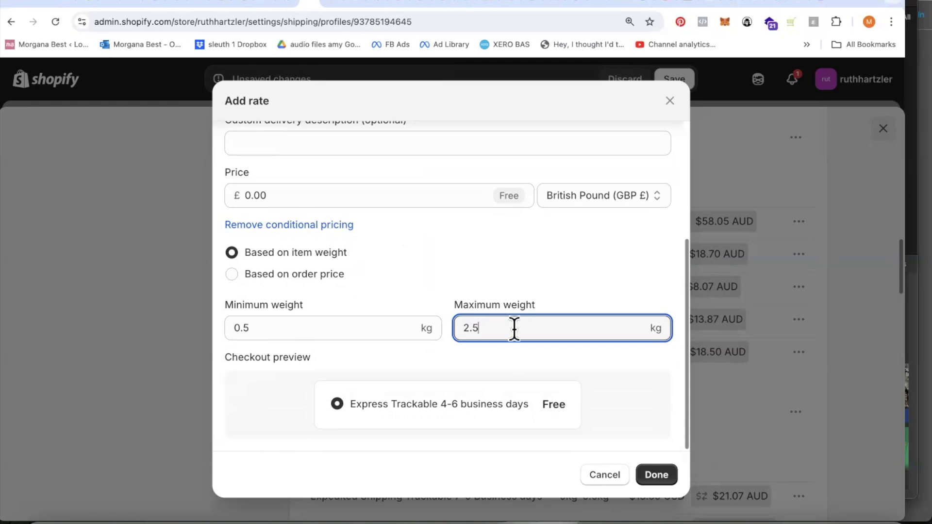
On Lulu's pricing page, set the number of copies to 5 and list the United Kingdom shipping methods.
left_click(331, 6)
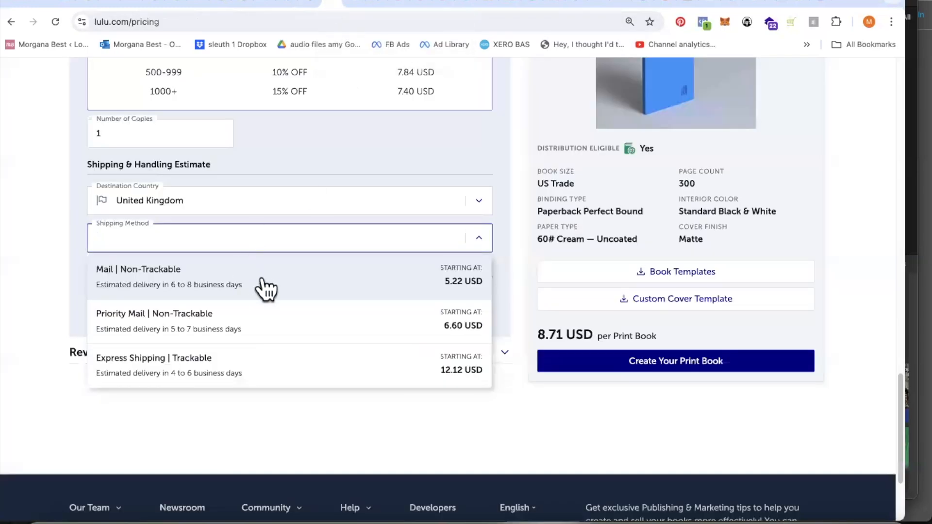
left_click(123, 137)
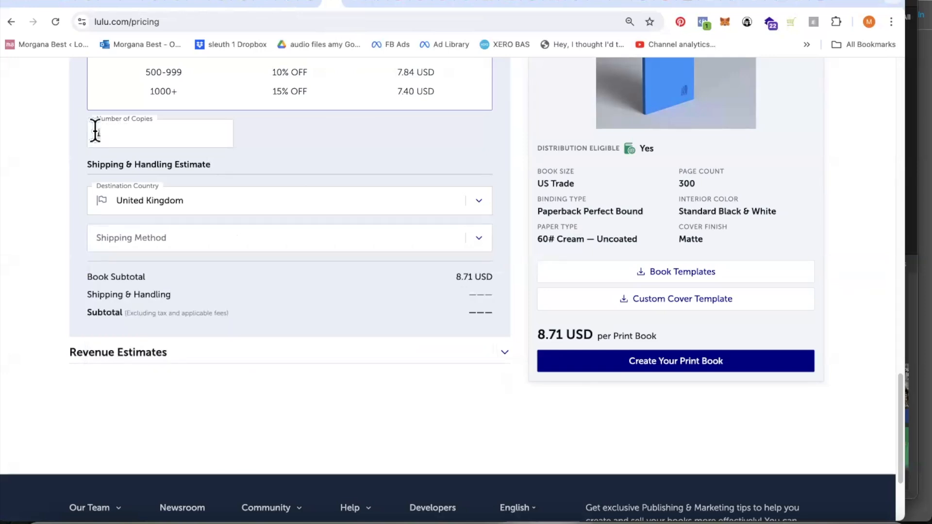
key("BackSpace")
type("5")
scroll(333, 207, "down", 1)
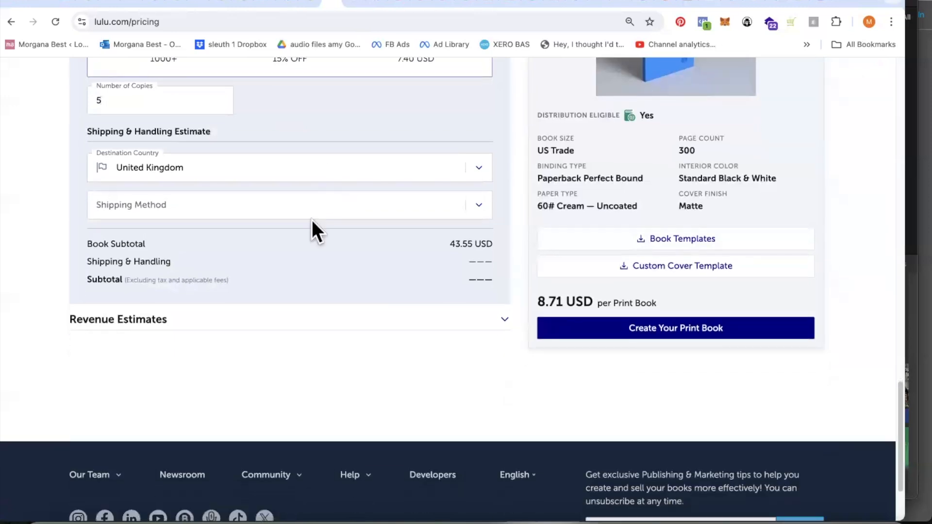
left_click(479, 208)
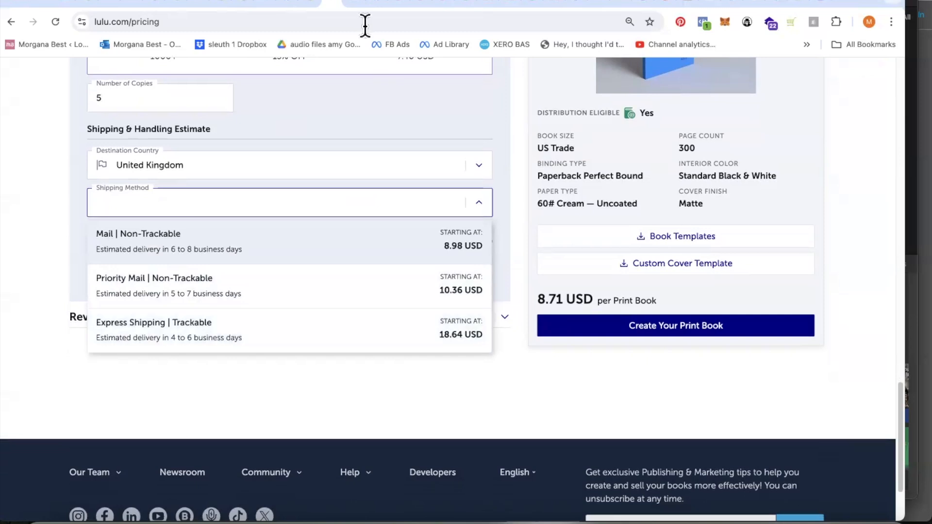
Switch to the Google currency search and convert 18.64 USD to GBP.
left_click(354, 6)
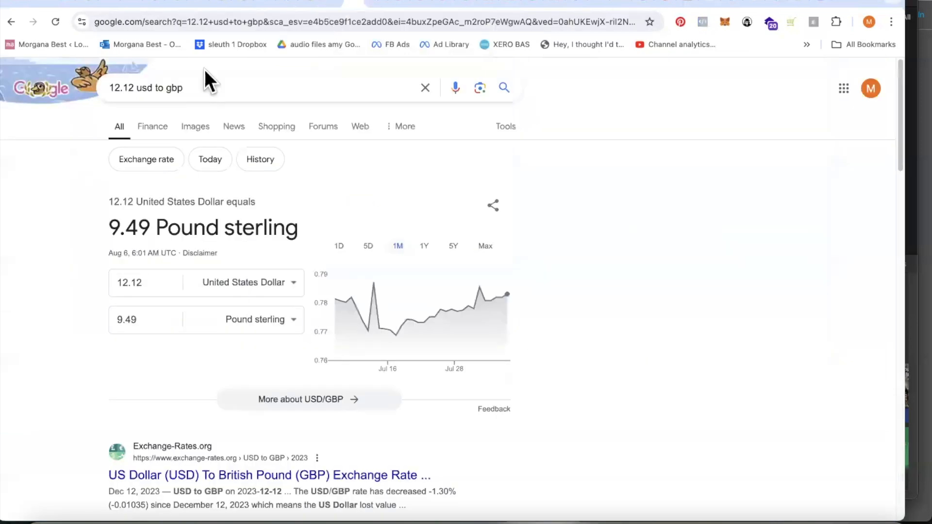
double_click(127, 87)
type("18")
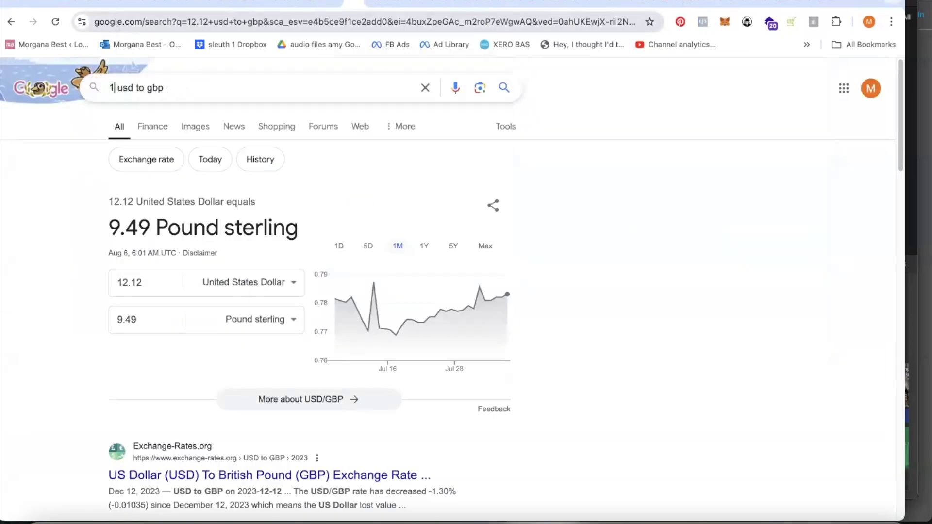
type(".64")
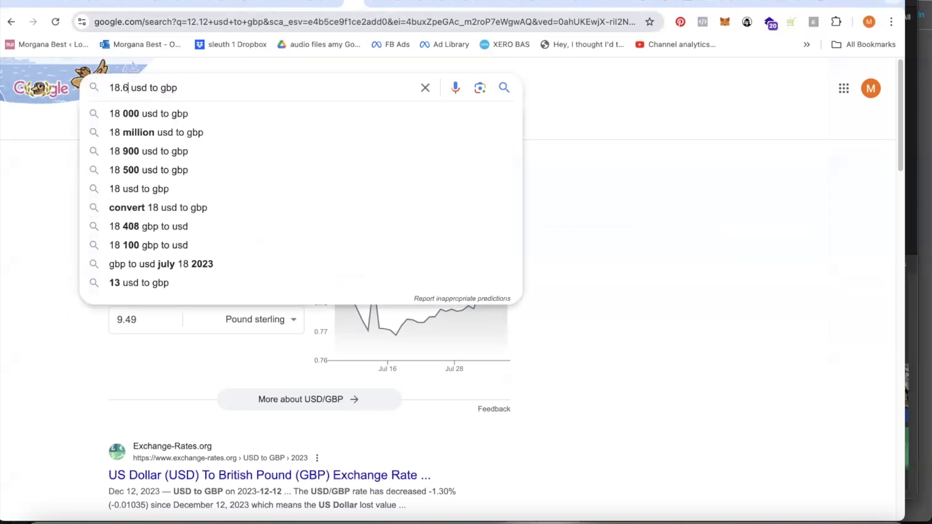
key("Return")
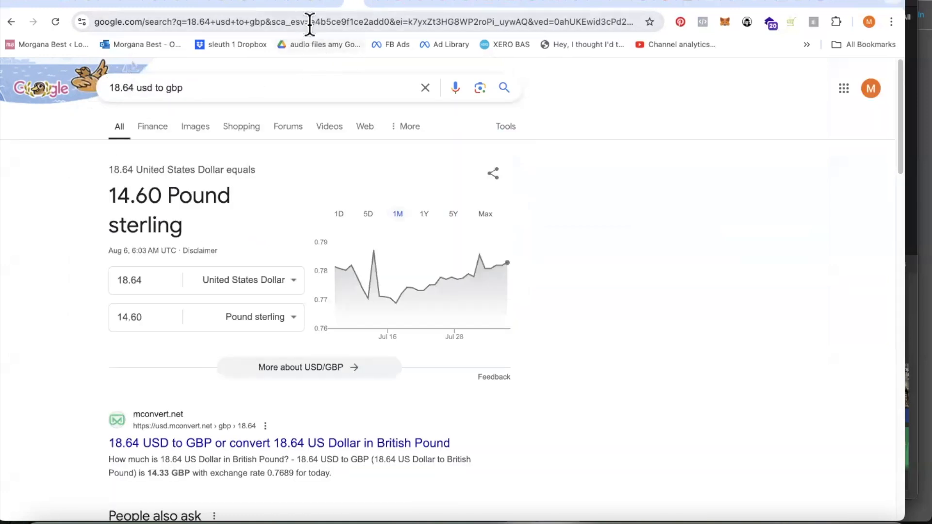
Back in Shopify, set the 0.5–2.5 kg express rate's price to £14.60 and add the rate to the UK zone.
left_click(310, 3)
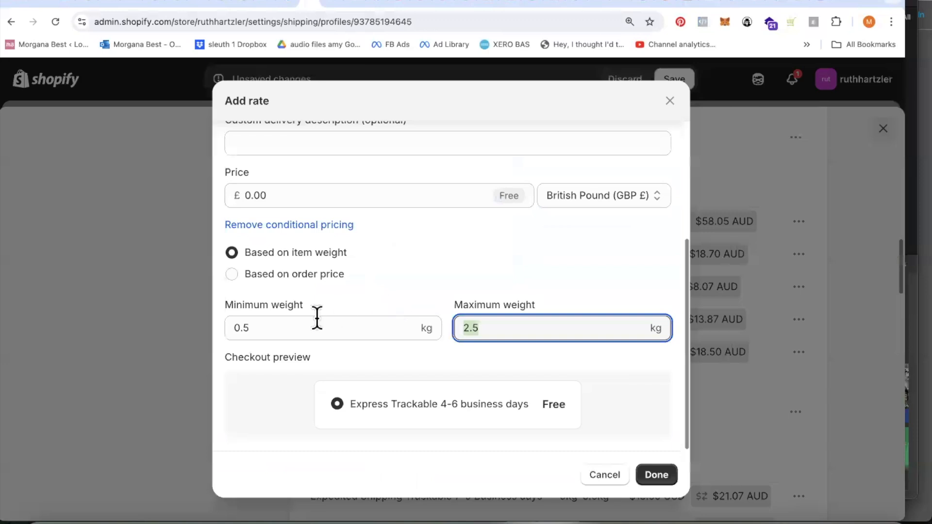
left_click(291, 195)
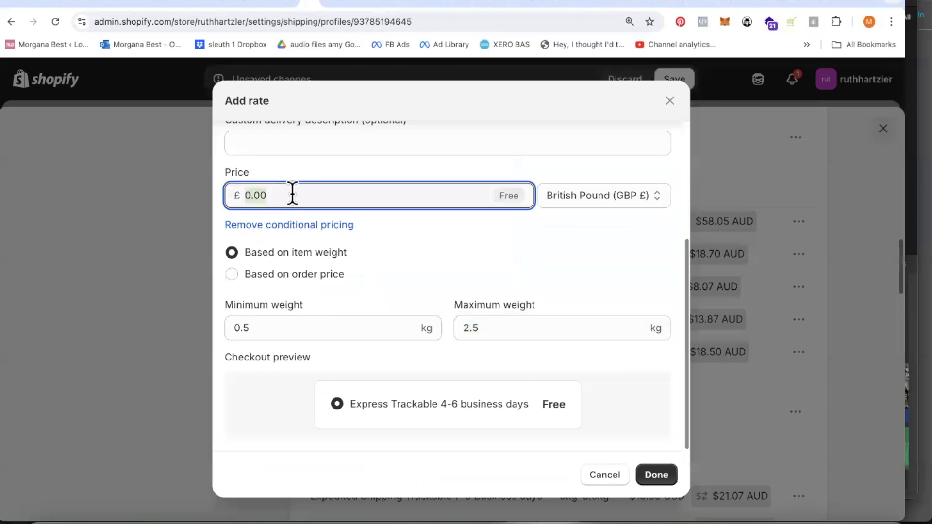
type("14.60")
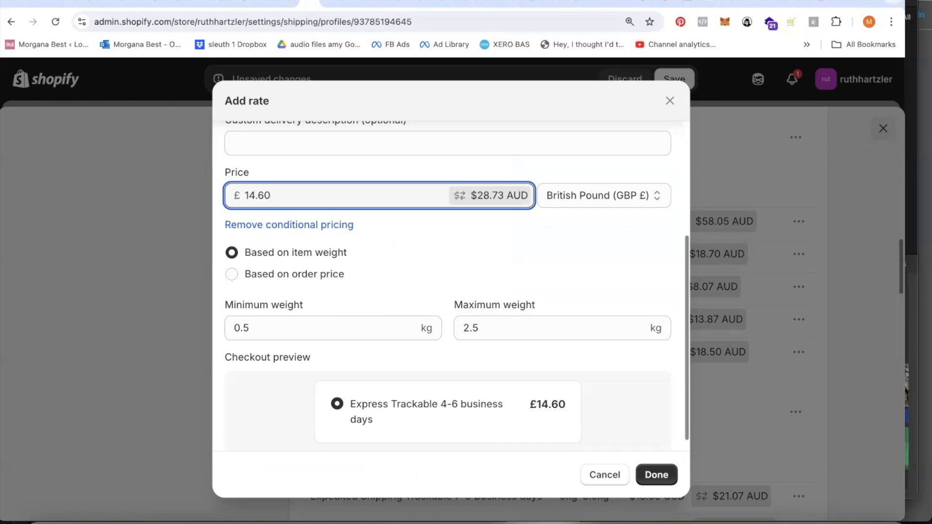
left_click(657, 477)
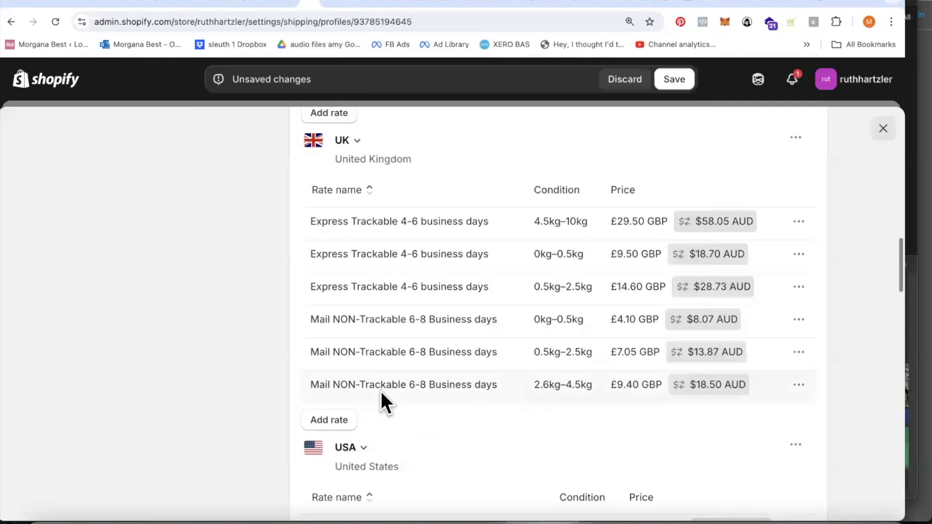
Start another custom flat rate in the UK zone and name it "Express Trackable 4-6 business days".
left_click(333, 418)
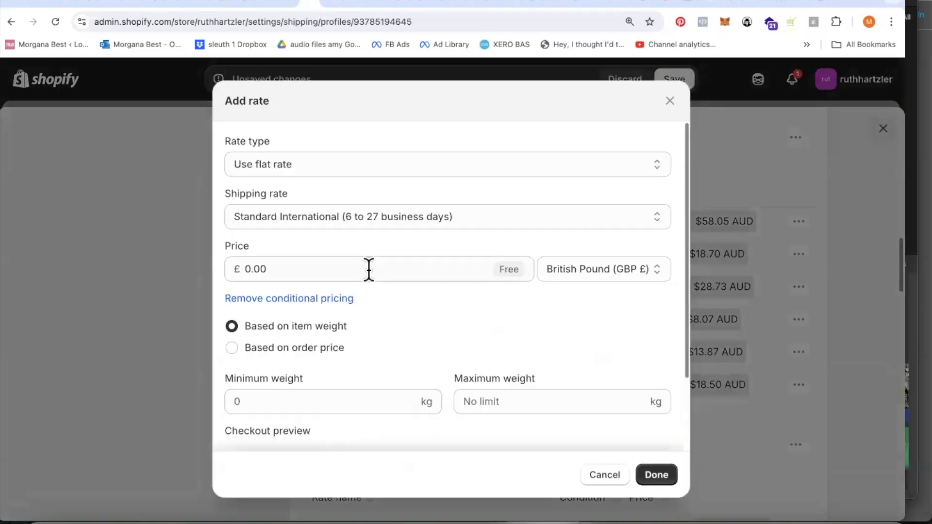
left_click(352, 214)
left_click(298, 234)
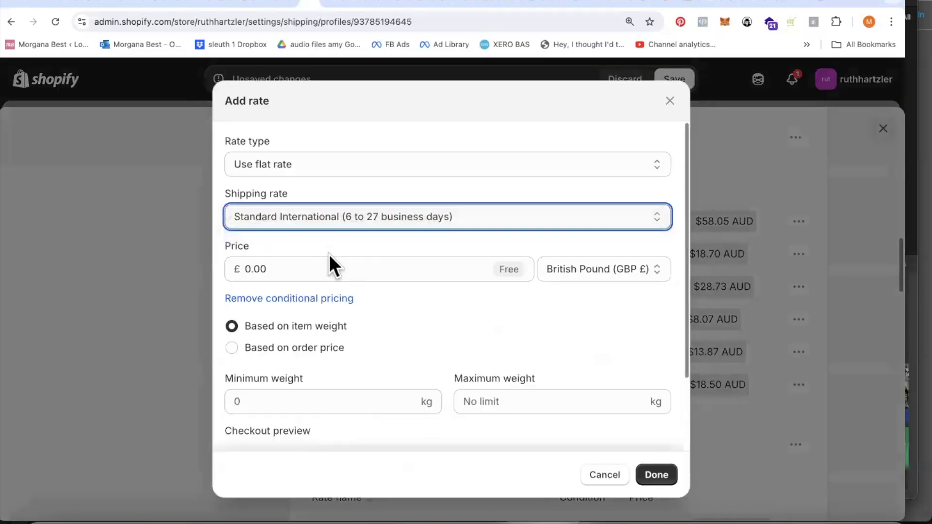
right_click(290, 264)
left_click(332, 352)
Set the new UK express rate's item weight range to 2.5 kg minimum and 4.6 kg maximum.
scroll(395, 293, "down", 4)
left_click(255, 325)
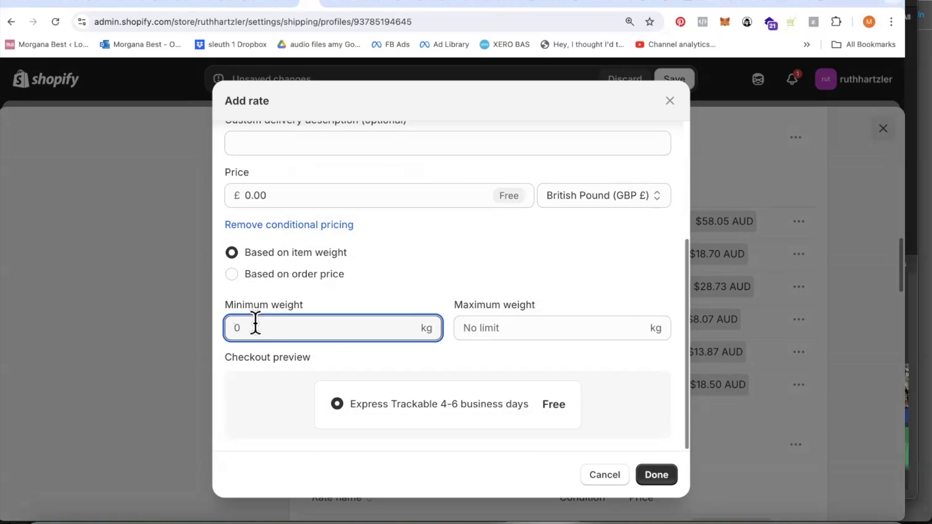
type("2.5")
left_click(551, 332)
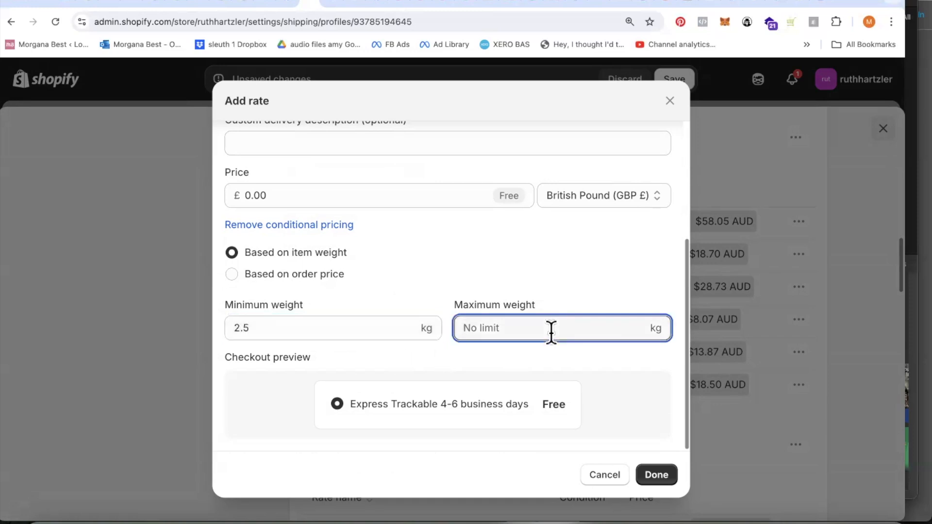
type("4.6")
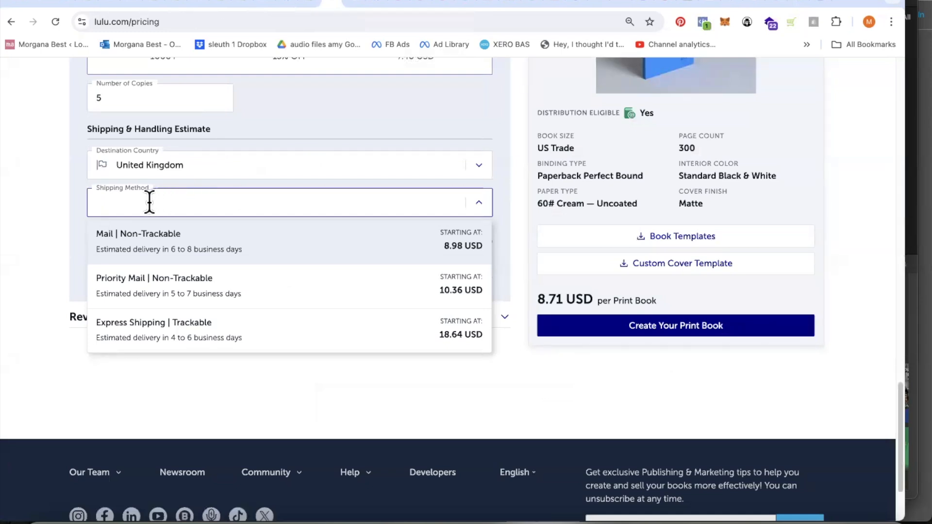
On Lulu's pricing page, set the number of copies to 9 and list the United Kingdom shipping methods.
left_click(104, 98)
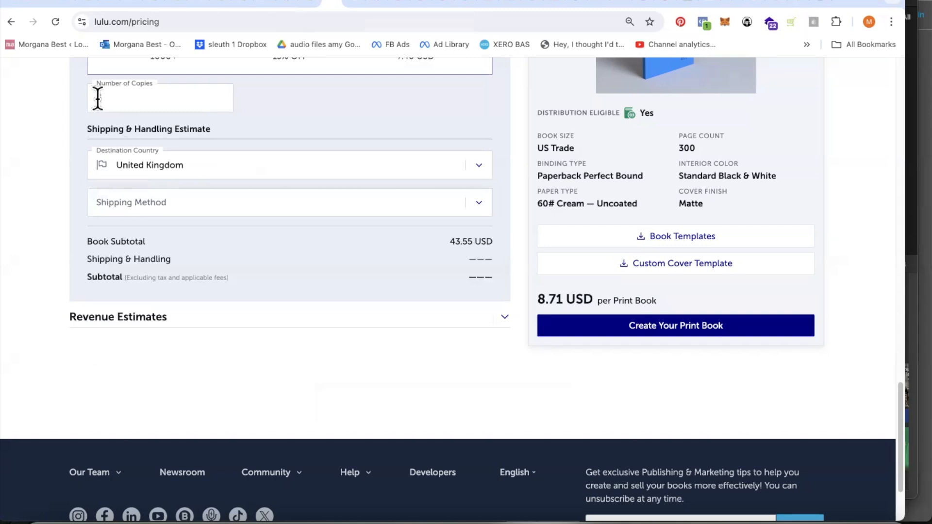
key("BackSpace")
type("9")
left_click(472, 204)
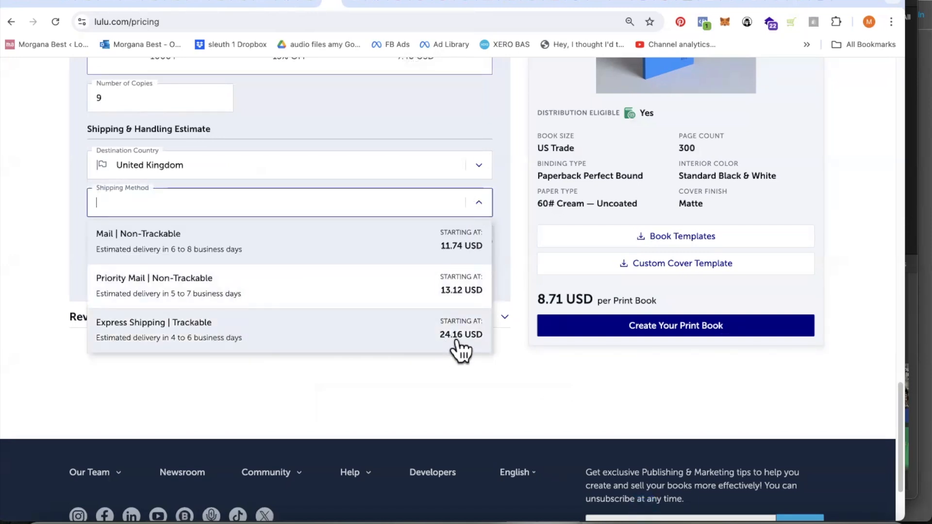
Switch to the Google currency search and convert 24.15 USD to GBP.
left_click(357, 4)
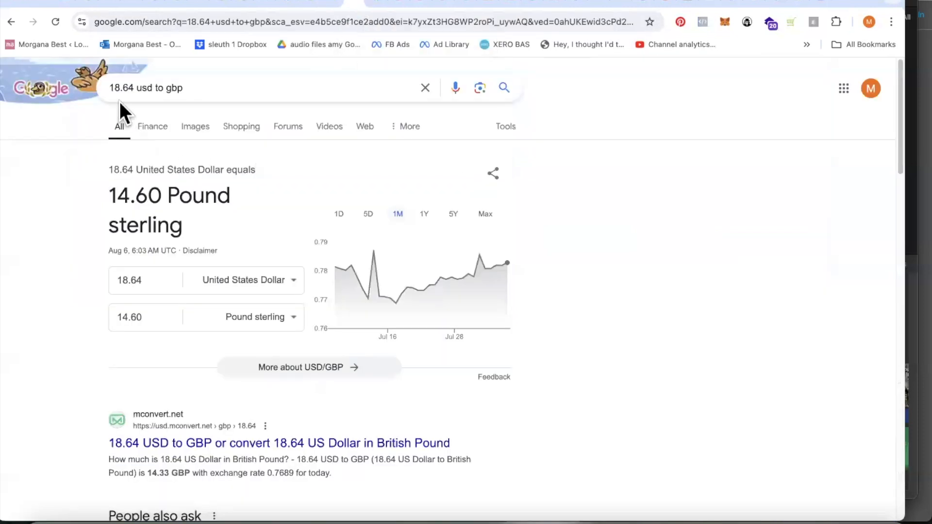
left_click_drag(134, 88, 108, 90)
type("24.")
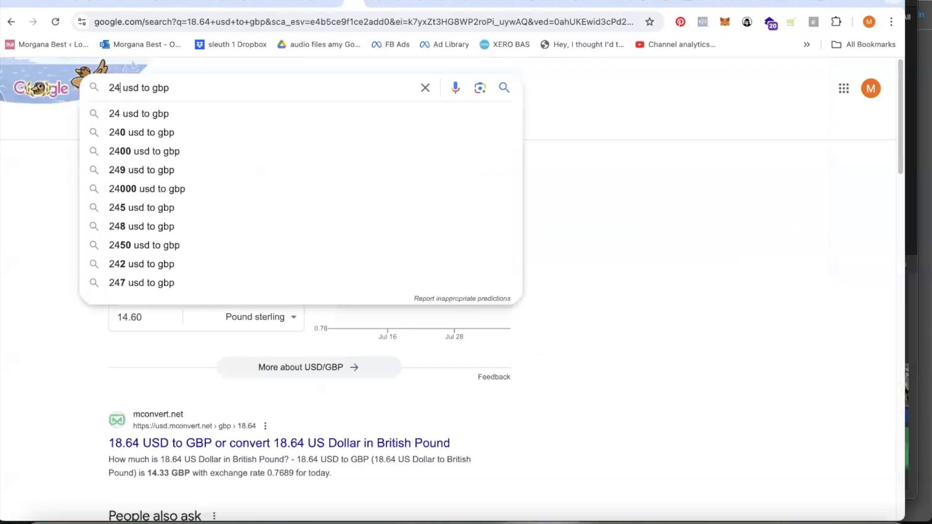
type("15")
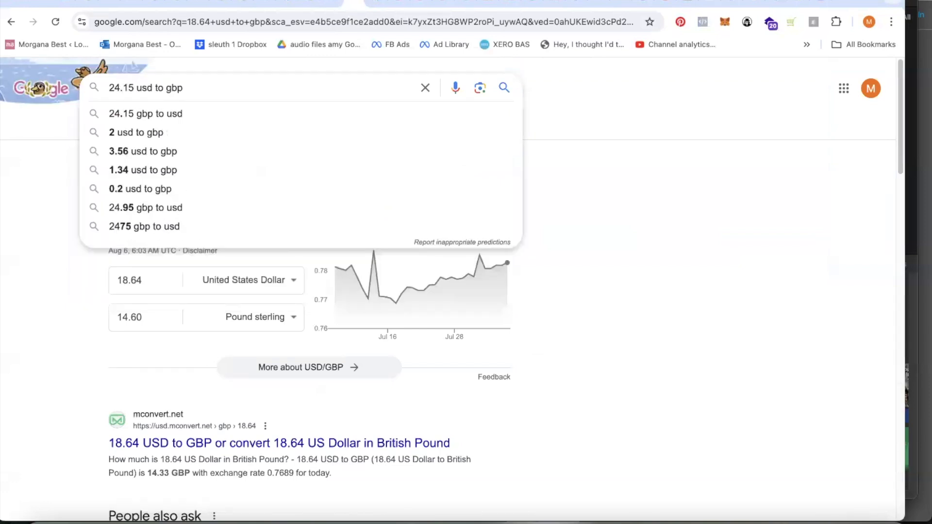
key("Return")
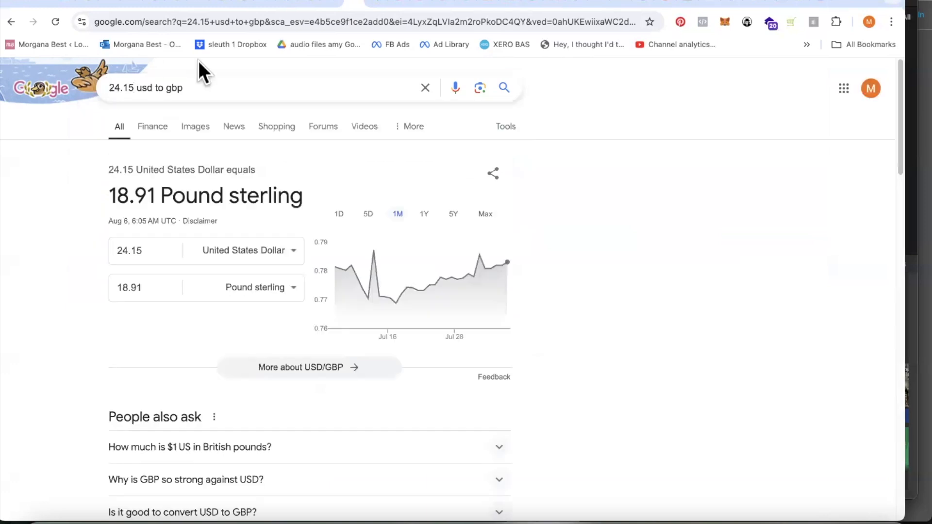
Back in Shopify, set the 2.5–4.6 kg express rate's price to £18.95 and add the rate to the UK zone.
left_click(306, 5)
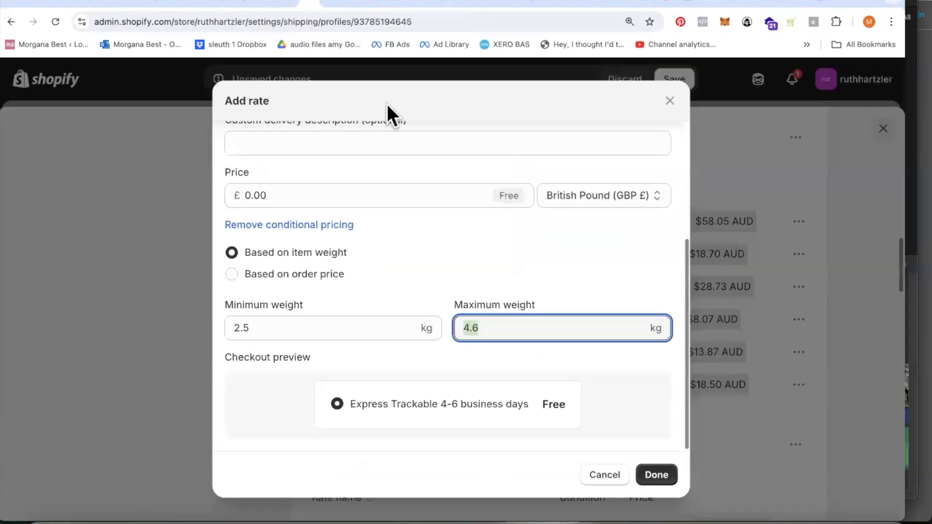
left_click(266, 190)
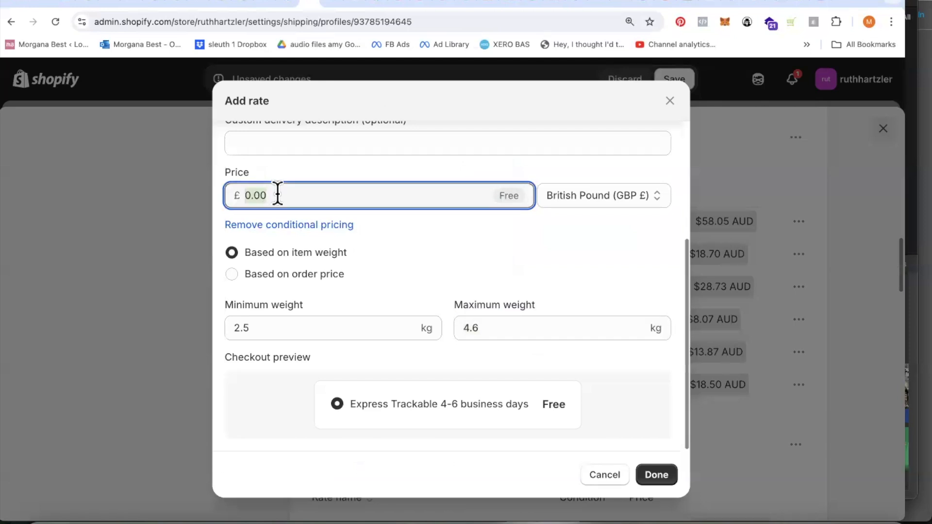
type("1")
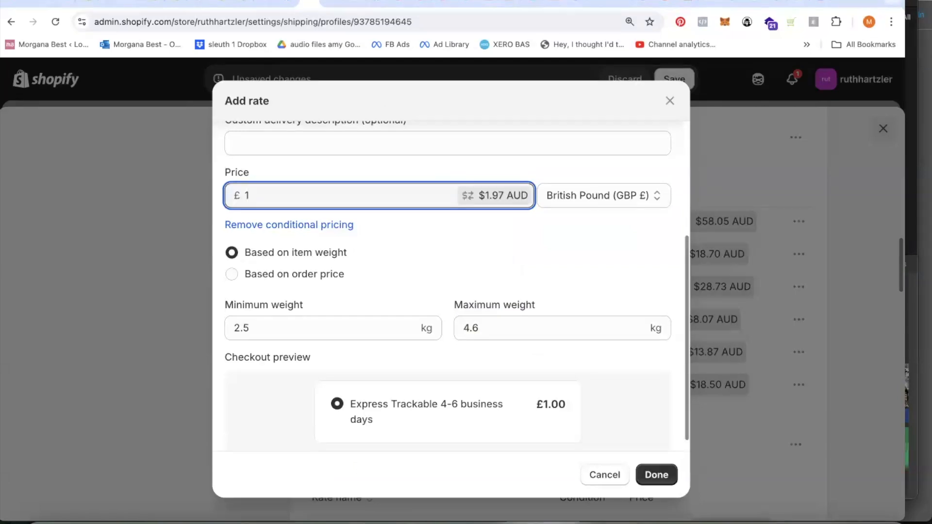
type("8.95")
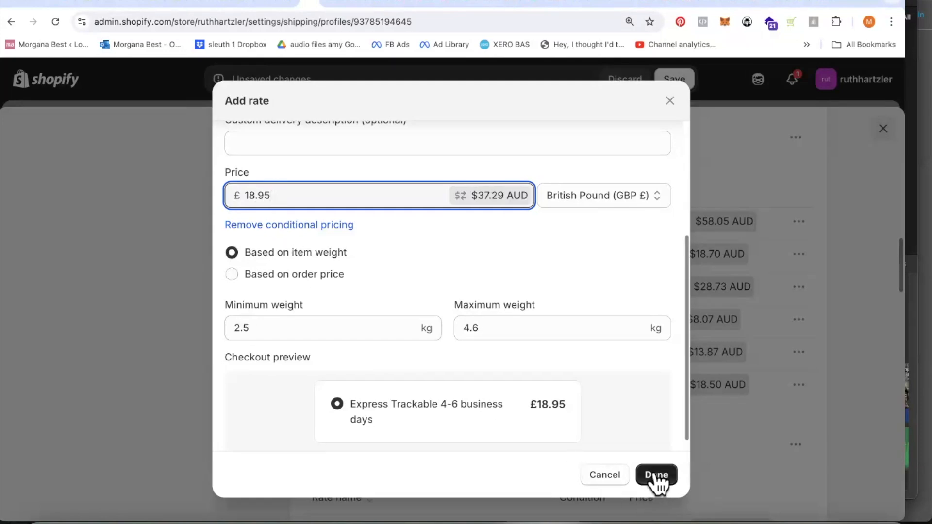
left_click(657, 480)
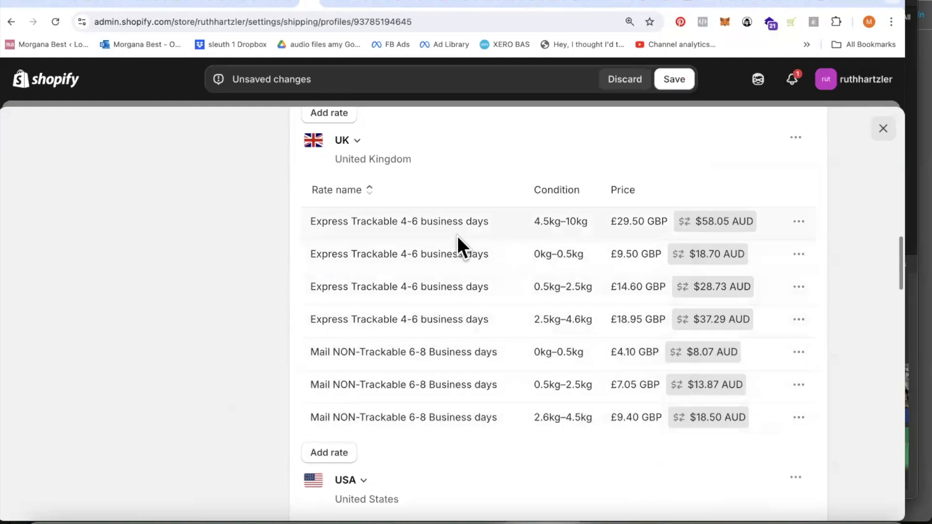
Review the UK zone's mail and express rates and save the shipping profile.
scroll(466, 330, "down", 1)
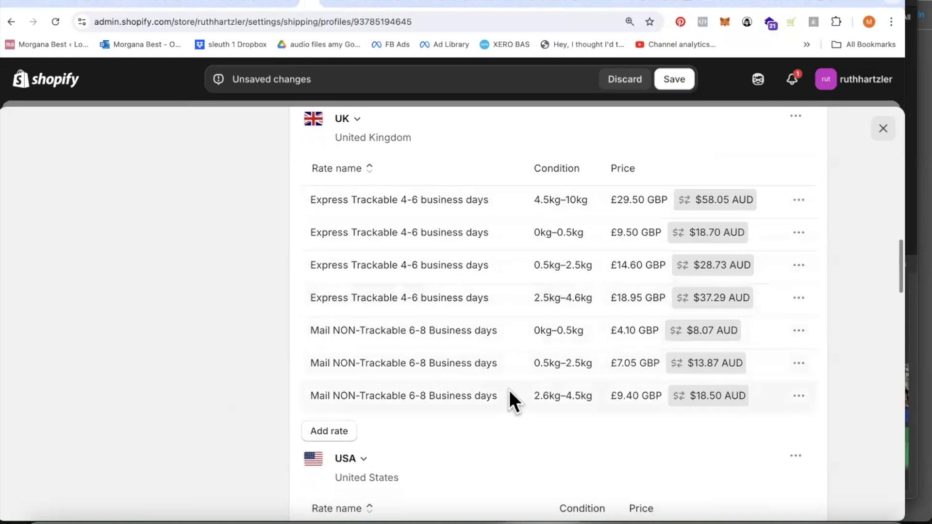
scroll(510, 391, "down", 1)
scroll(511, 389, "down", 1)
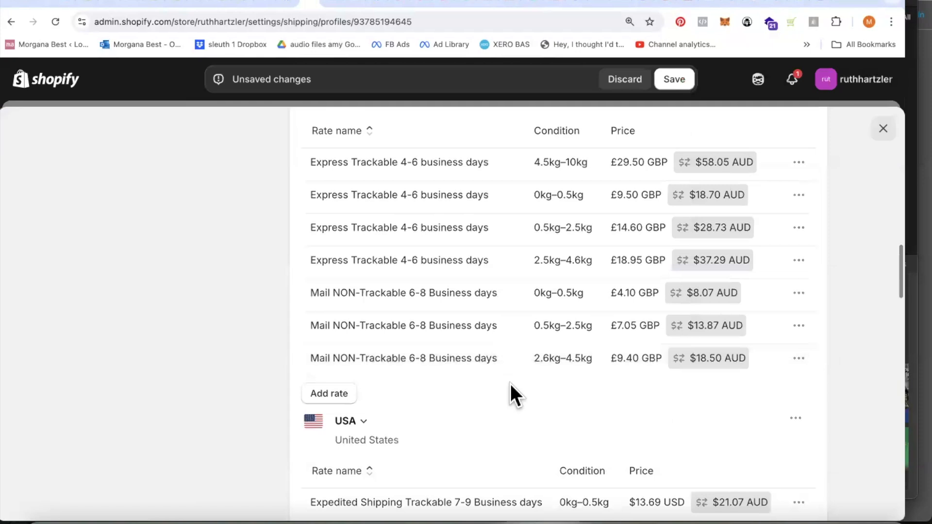
scroll(510, 383, "up", 1)
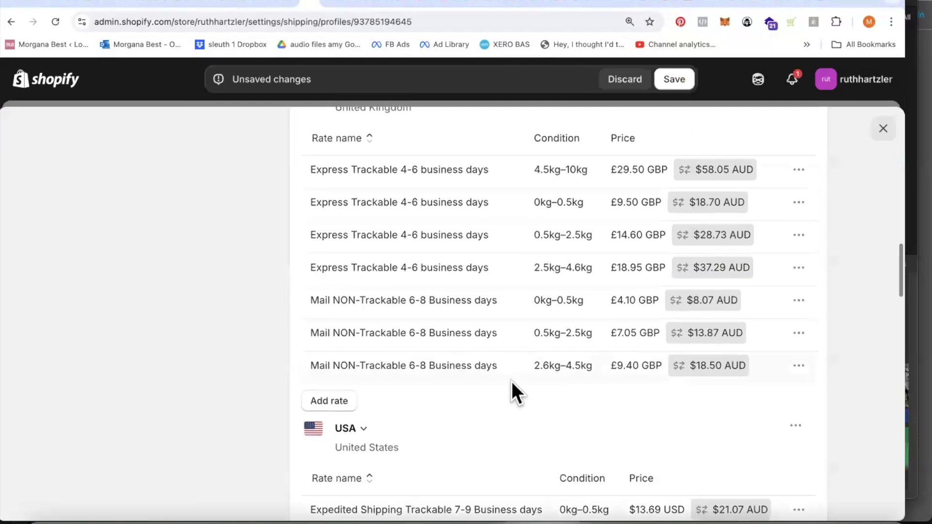
scroll(511, 380, "up", 1)
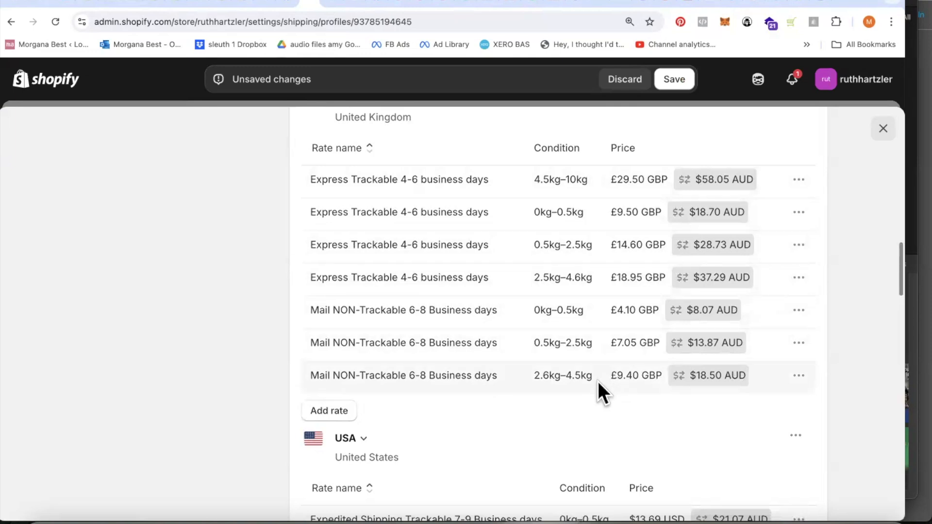
left_click(679, 76)
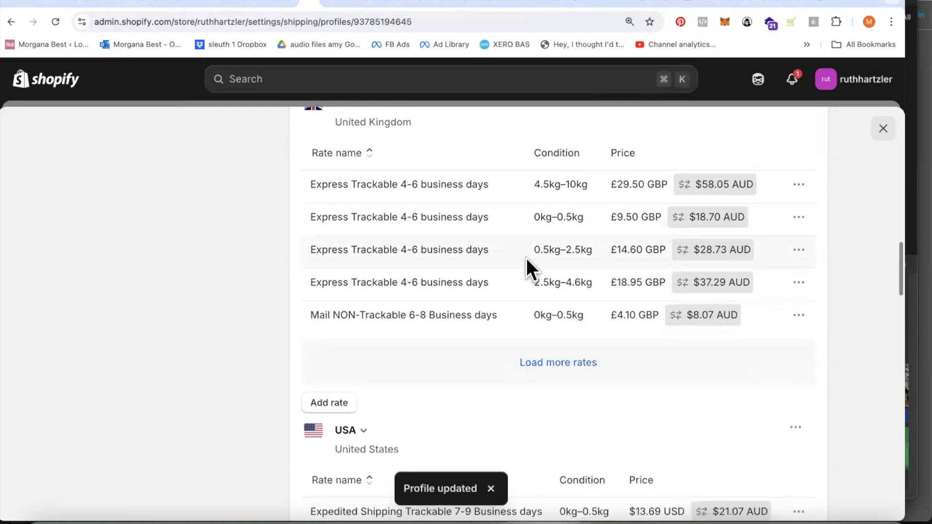
Start a new shipping zone in the profile and name it New Zealand.
scroll(526, 258, "up", 4)
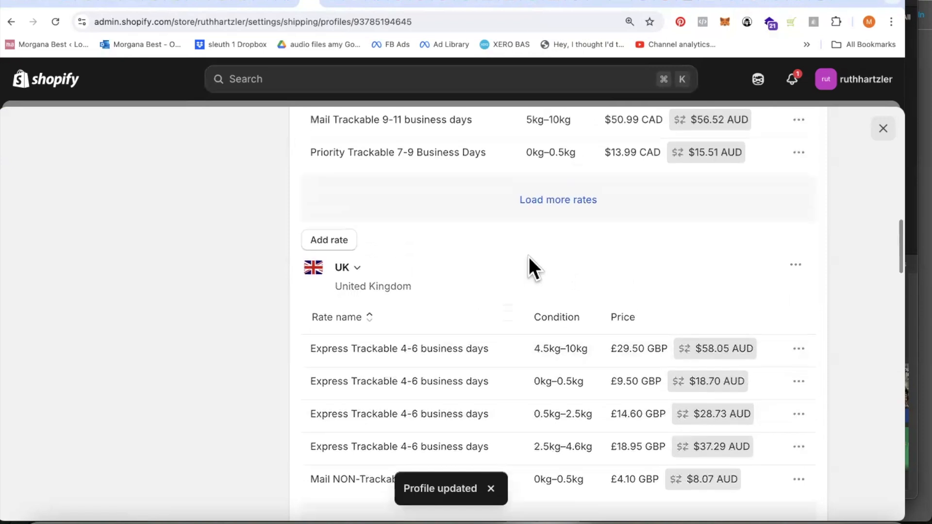
scroll(529, 257, "up", 3)
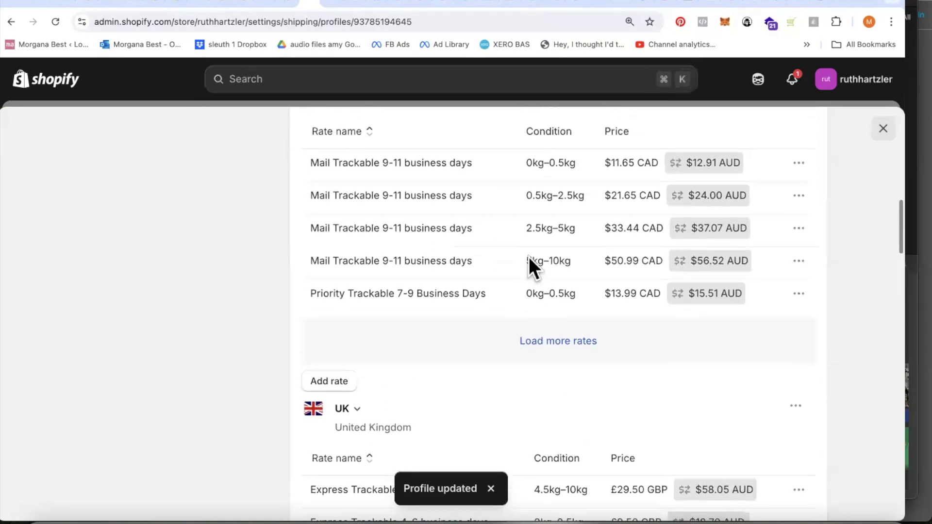
scroll(528, 258, "up", 1)
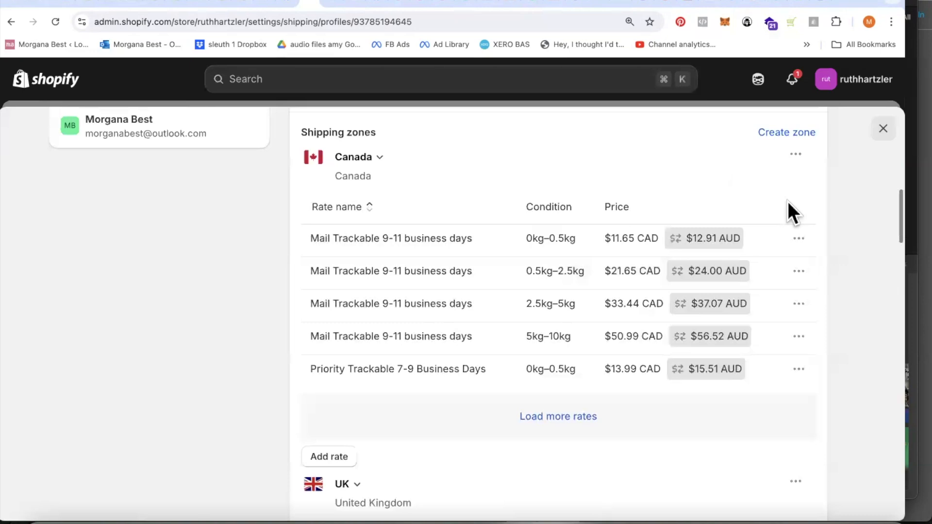
left_click(788, 133)
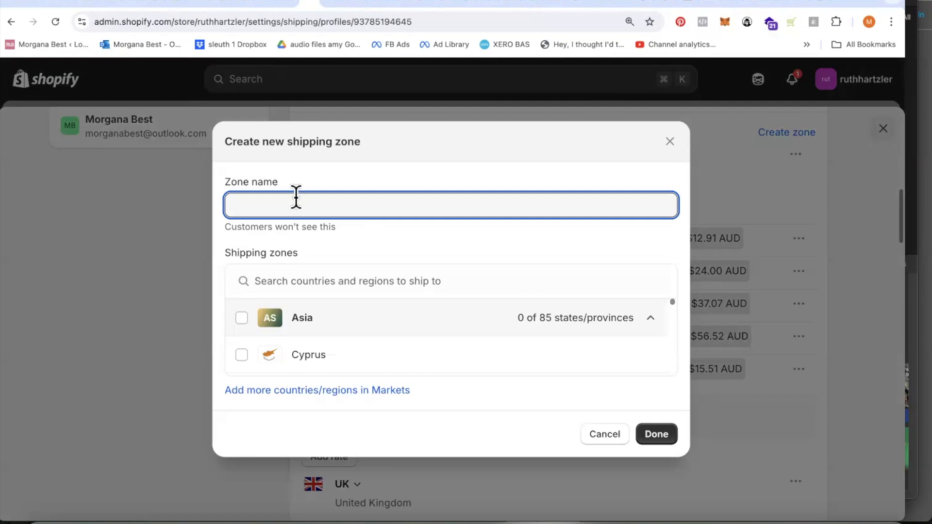
type("New Zraland")
double_click(277, 204)
right_click(279, 202)
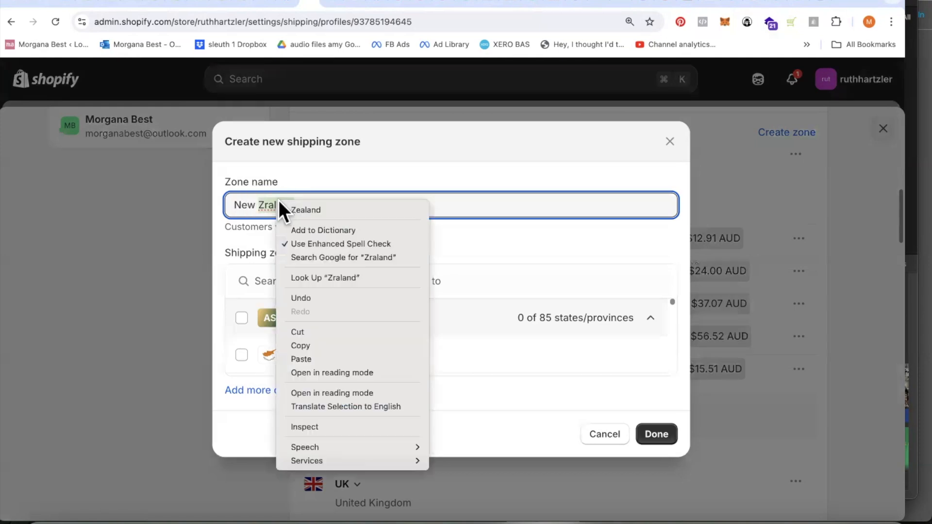
left_click(311, 208)
Find and include New Zealand with all its regions in the zone, create the zone and save the shipping profile.
left_click(280, 281)
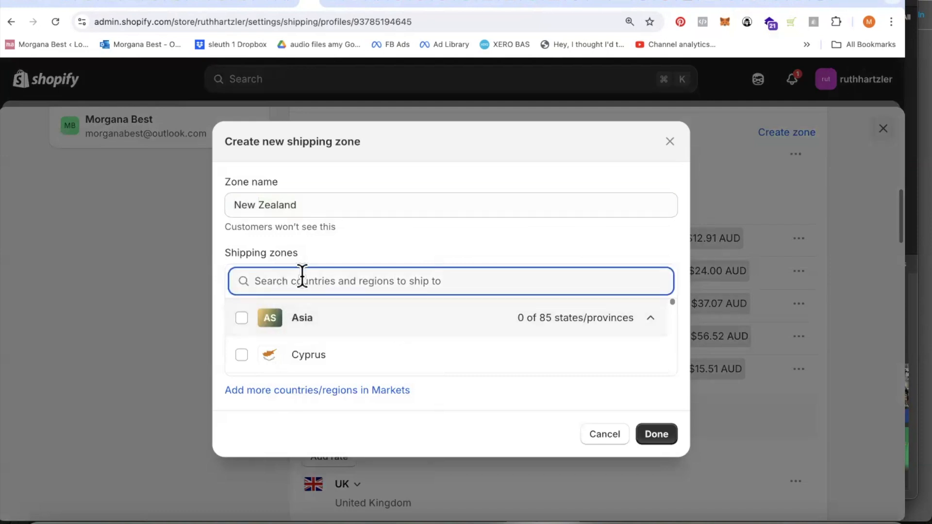
type("New")
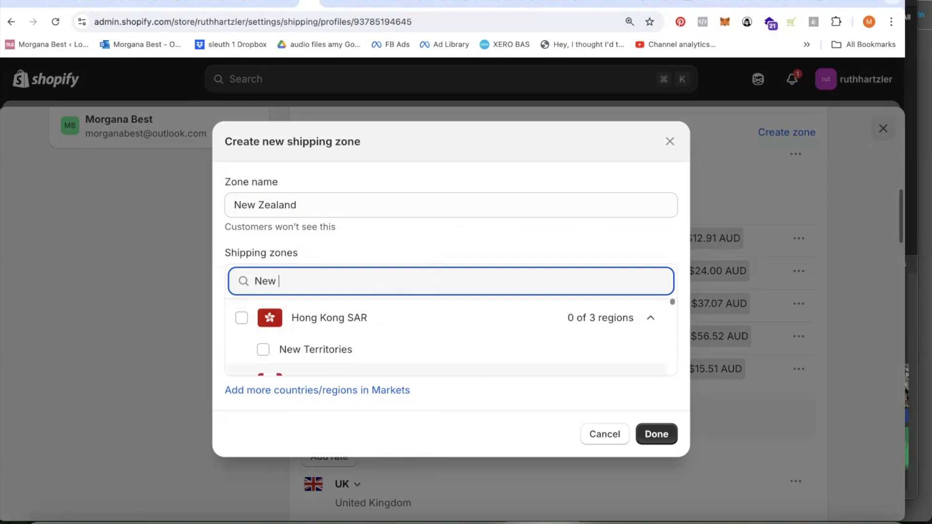
type(" Zealand")
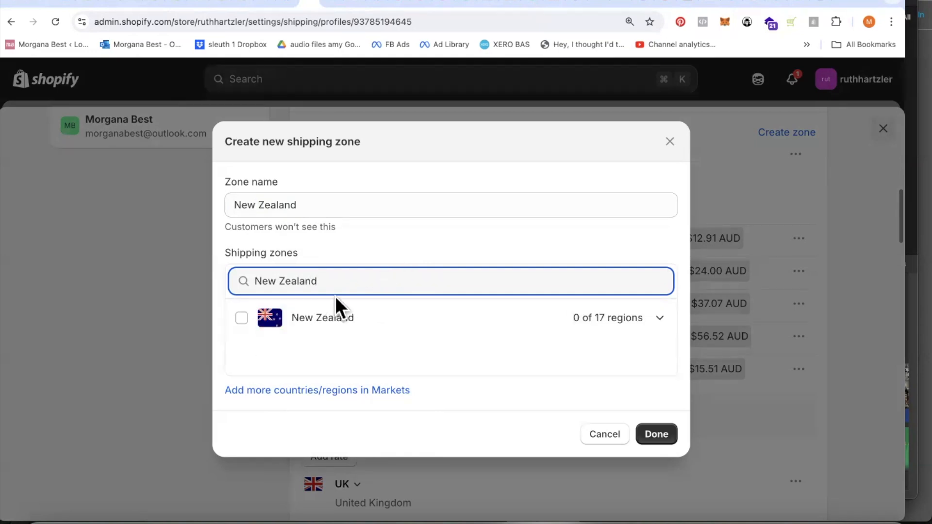
left_click(242, 317)
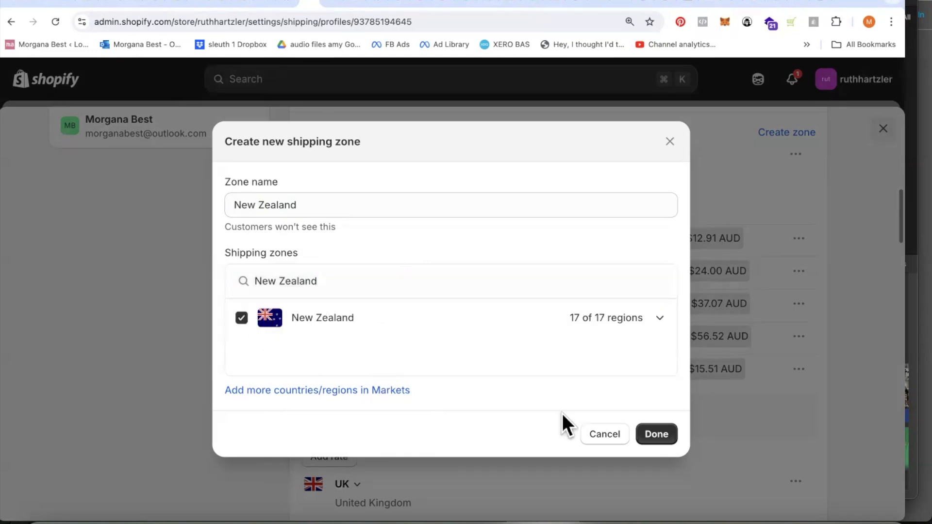
left_click(656, 435)
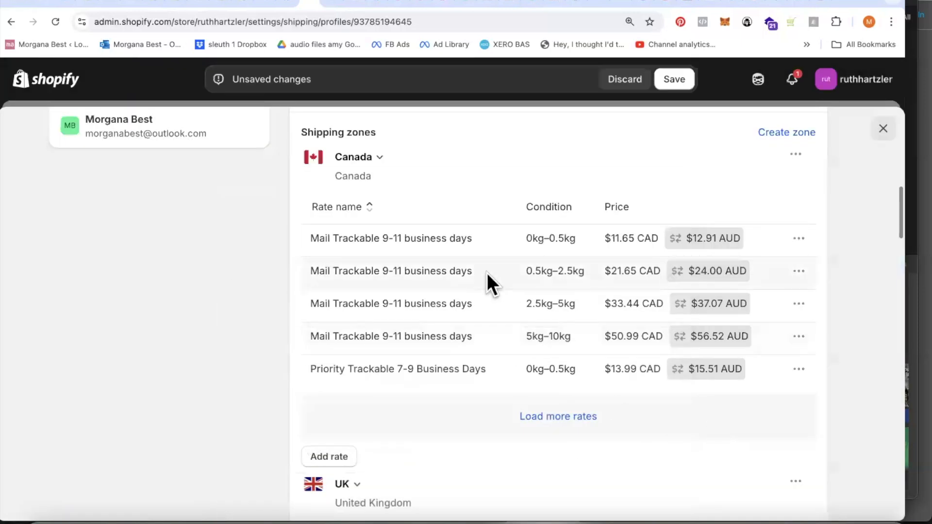
left_click(675, 80)
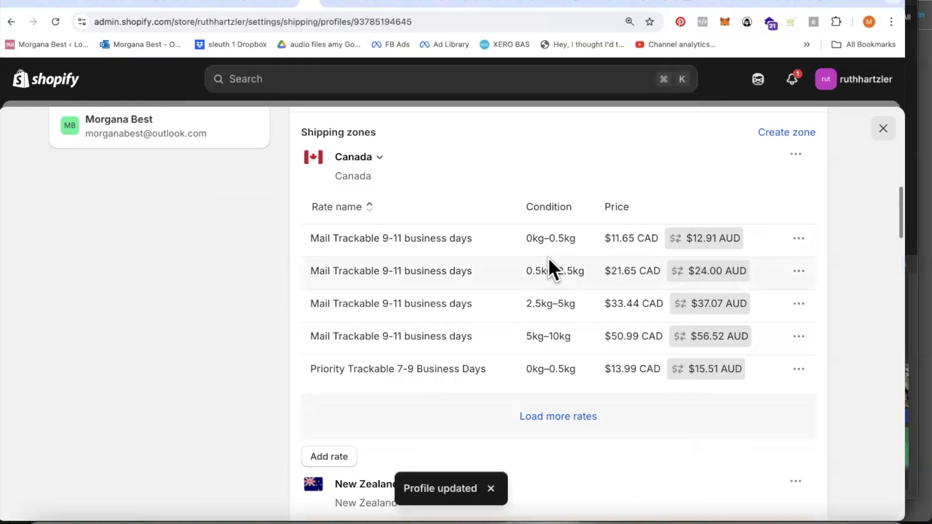
scroll(485, 290, "down", 2)
scroll(486, 290, "down", 5)
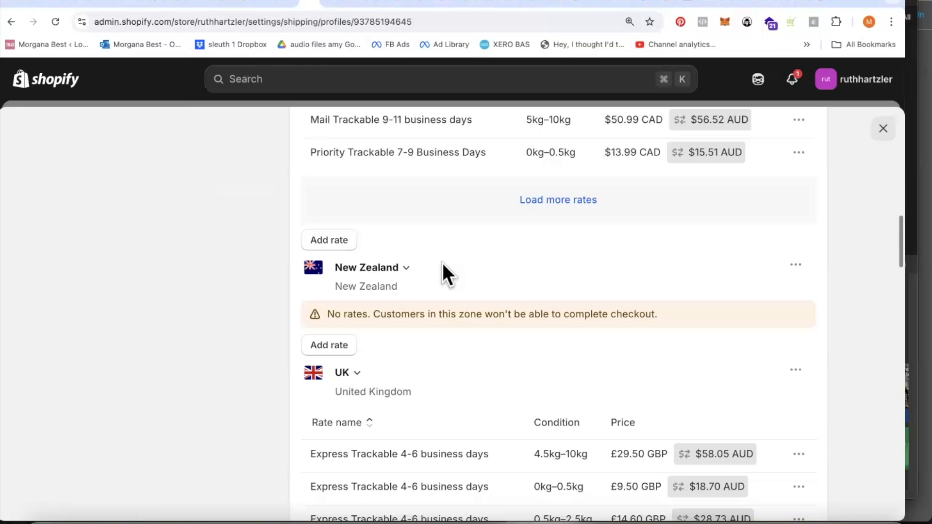
Switch to Lulu's pricing page and review the shipping estimate fields for copies, destination country and shipping method.
left_click(332, 4)
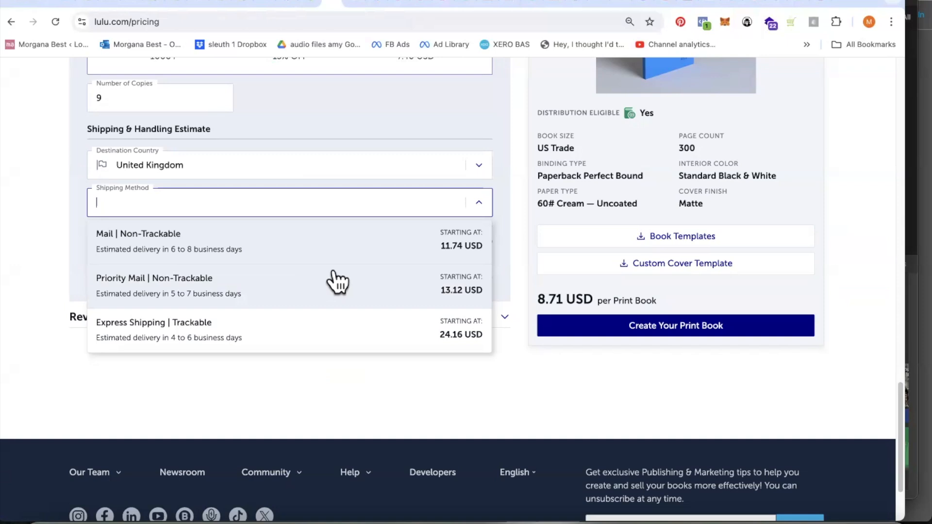
scroll(334, 277, "up", 1)
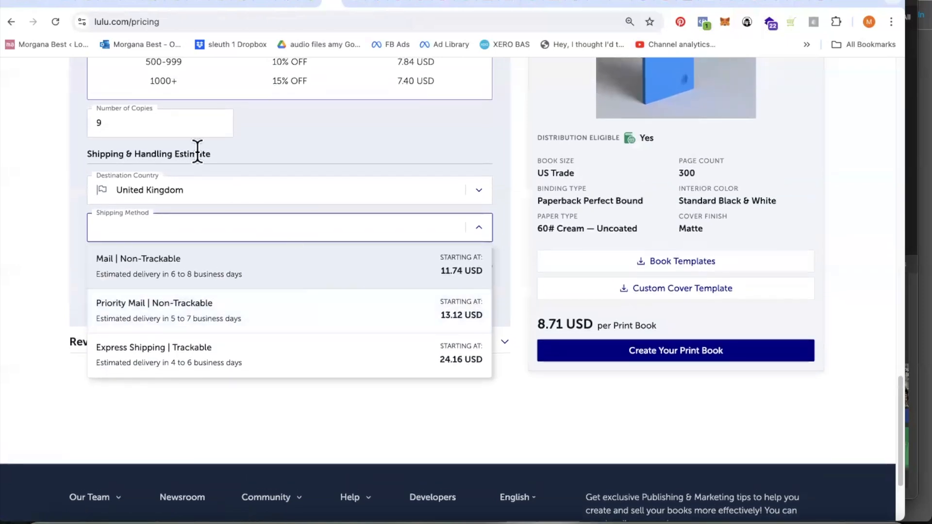
left_click(129, 120)
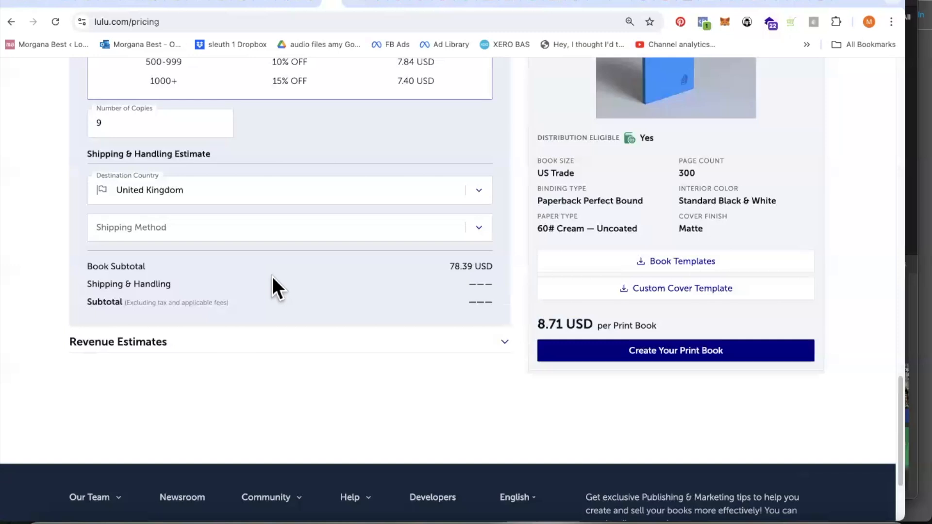
Return to Shopify's shipping profile and check the options of the Canada zone's priority rate above the New Zealand zone.
left_click(309, 2)
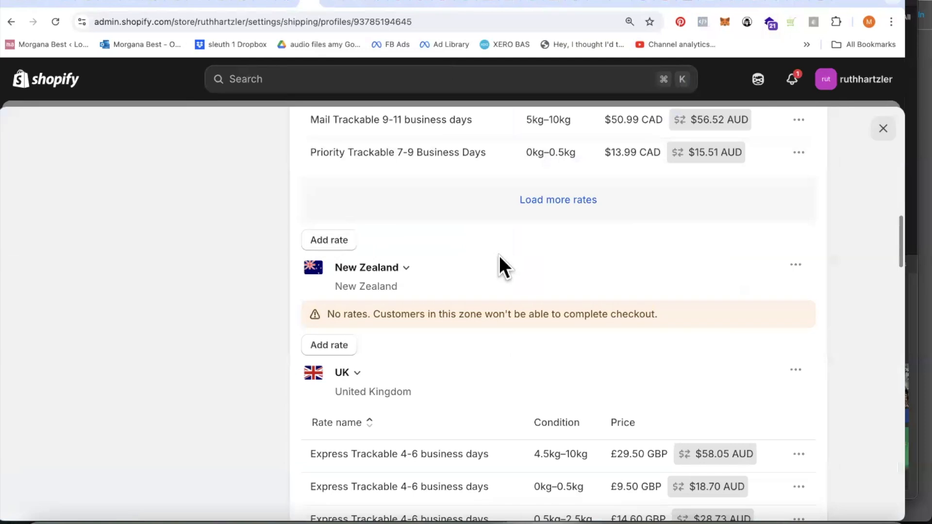
left_click(798, 153)
left_click(799, 154)
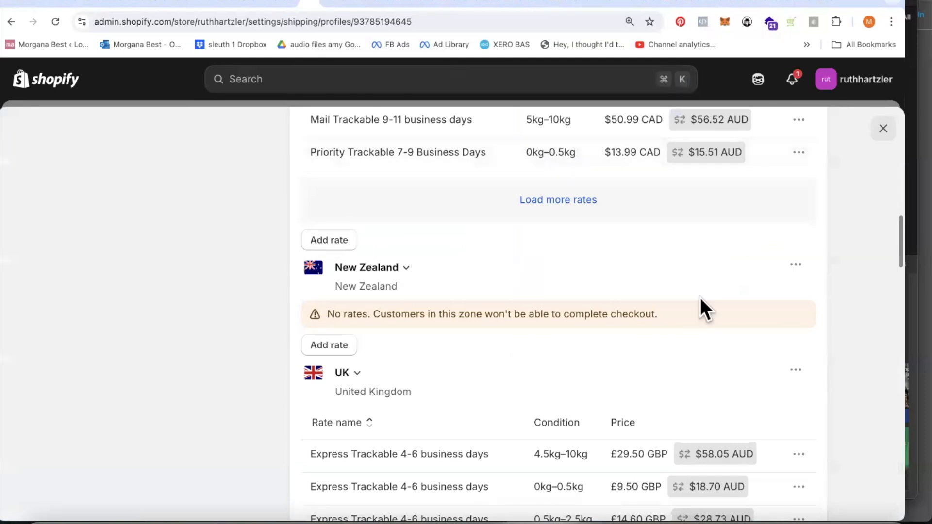